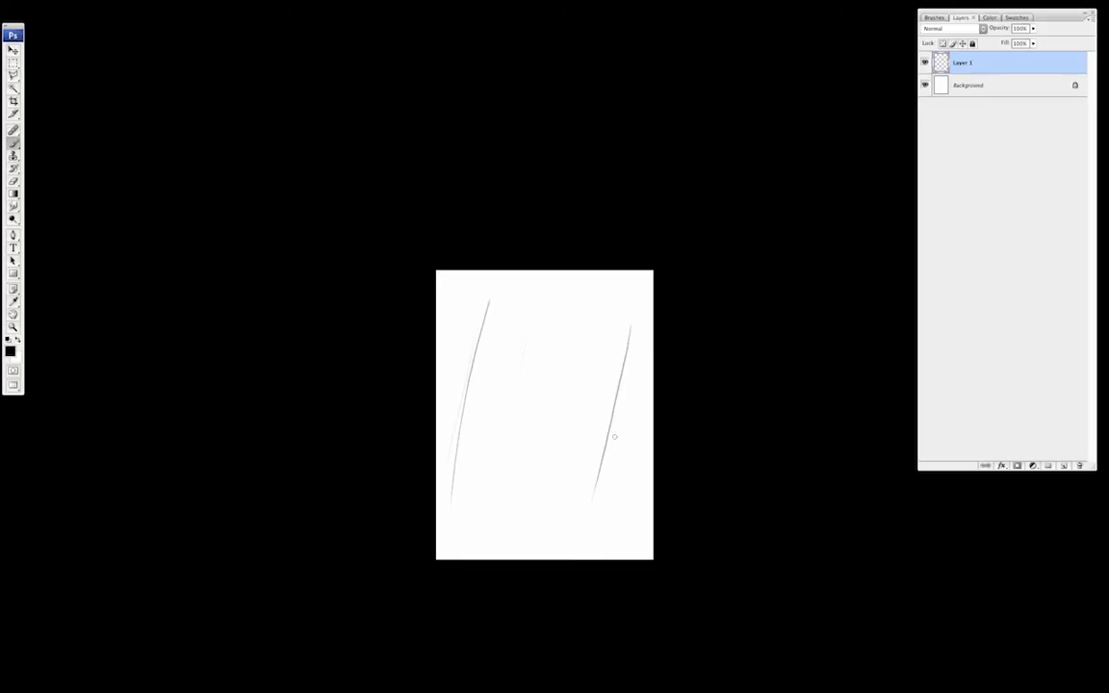
- Sketch long diagonal lines slanting along both sides of the canvas on Layer 1
{"action": "left_click_drag", "start_coordinate": [500, 287], "coordinate": [473, 465]}
{"action": "left_click_drag", "start_coordinate": [498, 271], "coordinate": [437, 557]}
{"action": "left_click_drag", "start_coordinate": [653, 296], "coordinate": [608, 546]}
- Sketch the curled C-shaped body of a dragon between the diagonal lines
{"action": "mouse_move", "coordinate": [543, 344]}
{"action": "left_mouse_down"}
{"action": "mouse_move", "coordinate": [581, 338]}
{"action": "mouse_move", "coordinate": [515, 324]}
{"action": "mouse_move", "coordinate": [510, 384]}
{"action": "mouse_move", "coordinate": [540, 347]}
{"action": "mouse_move", "coordinate": [596, 345]}
{"action": "left_mouse_up"}
{"action": "mouse_move", "coordinate": [586, 333]}
{"action": "left_mouse_down"}
{"action": "mouse_move", "coordinate": [603, 403]}
{"action": "mouse_move", "coordinate": [576, 436]}
{"action": "left_mouse_up"}
{"action": "mouse_move", "coordinate": [610, 366]}
{"action": "left_mouse_down"}
{"action": "mouse_move", "coordinate": [582, 383]}
{"action": "mouse_move", "coordinate": [589, 433]}
{"action": "left_mouse_up"}
{"action": "left_click_drag", "start_coordinate": [585, 376], "coordinate": [572, 443]}
{"action": "mouse_move", "coordinate": [576, 395]}
{"action": "left_mouse_down"}
{"action": "mouse_move", "coordinate": [566, 443]}
{"action": "mouse_move", "coordinate": [526, 447]}
{"action": "left_mouse_up"}
{"action": "left_click_drag", "start_coordinate": [517, 450], "coordinate": [548, 469]}
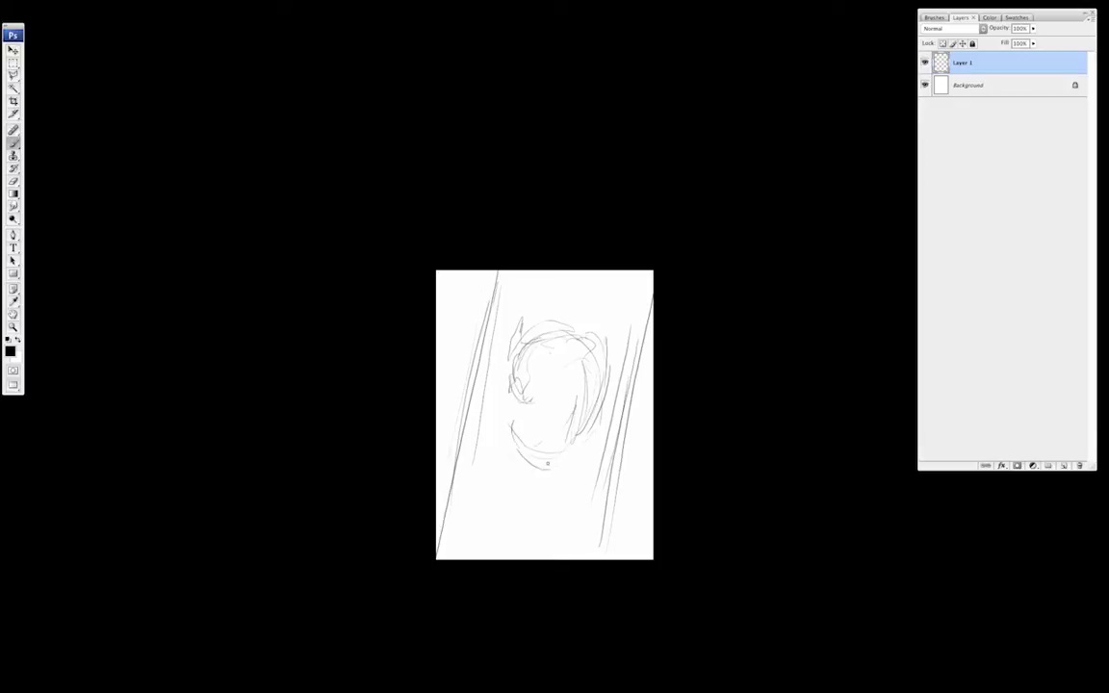
- Rough in the dragon's head, inner body contours and curled tail, with the first spikes along the back
{"action": "mouse_move", "coordinate": [512, 346]}
{"action": "left_mouse_down"}
{"action": "mouse_move", "coordinate": [530, 384]}
{"action": "mouse_move", "coordinate": [540, 389]}
{"action": "mouse_move", "coordinate": [544, 368]}
{"action": "mouse_move", "coordinate": [573, 403]}
{"action": "left_mouse_up"}
{"action": "mouse_move", "coordinate": [554, 405]}
{"action": "left_mouse_down"}
{"action": "mouse_move", "coordinate": [543, 421]}
{"action": "mouse_move", "coordinate": [568, 421]}
{"action": "mouse_move", "coordinate": [538, 419]}
{"action": "left_mouse_up"}
{"action": "mouse_move", "coordinate": [521, 422]}
{"action": "left_mouse_down"}
{"action": "mouse_move", "coordinate": [557, 442]}
{"action": "mouse_move", "coordinate": [513, 458]}
{"action": "left_mouse_up"}
{"action": "mouse_move", "coordinate": [509, 414]}
{"action": "left_mouse_down"}
{"action": "mouse_move", "coordinate": [502, 438]}
{"action": "mouse_move", "coordinate": [524, 438]}
{"action": "left_mouse_up"}
{"action": "left_click_drag", "start_coordinate": [536, 473], "coordinate": [550, 468]}
{"action": "mouse_move", "coordinate": [537, 328]}
{"action": "left_mouse_down"}
{"action": "mouse_move", "coordinate": [563, 310]}
{"action": "mouse_move", "coordinate": [612, 358]}
{"action": "left_mouse_up"}
{"action": "left_click_drag", "start_coordinate": [612, 358], "coordinate": [605, 365]}
- Sketch pointed spines along the dragon's neck, back and the outer edge of its tail
{"action": "key", "text": "super+plus"}
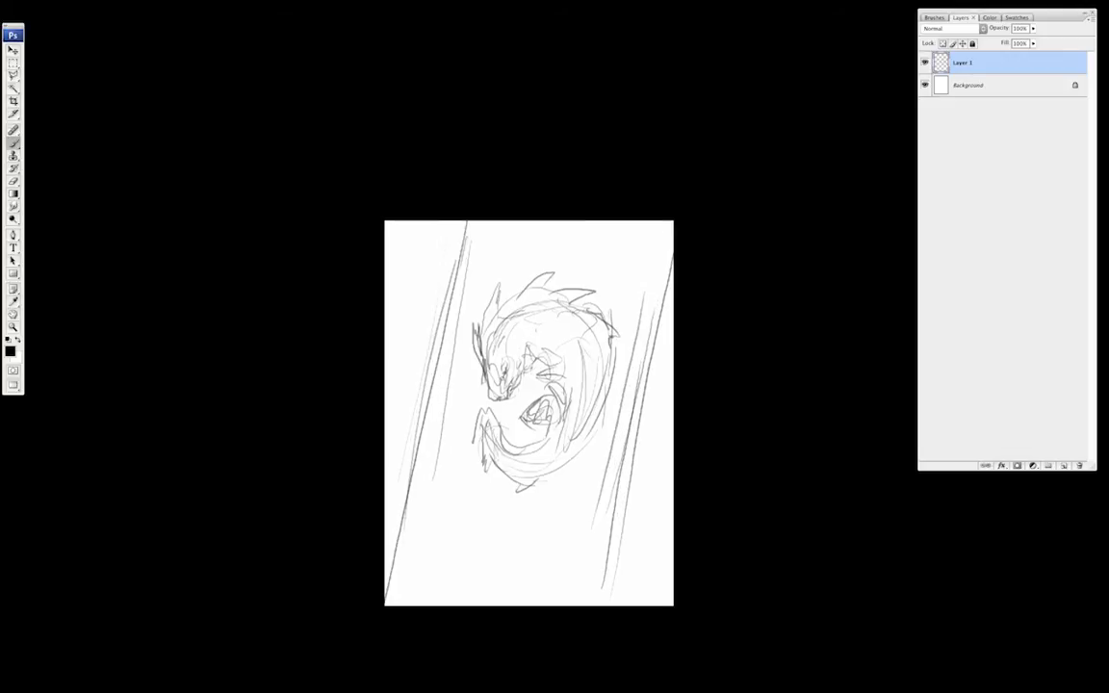
{"action": "left_click_drag", "start_coordinate": [510, 301], "coordinate": [500, 316]}
{"action": "mouse_move", "coordinate": [499, 282]}
{"action": "left_mouse_down"}
{"action": "mouse_move", "coordinate": [480, 341]}
{"action": "mouse_move", "coordinate": [492, 347]}
{"action": "left_mouse_up"}
{"action": "mouse_move", "coordinate": [526, 291]}
{"action": "left_mouse_down"}
{"action": "mouse_move", "coordinate": [568, 285]}
{"action": "mouse_move", "coordinate": [551, 299]}
{"action": "left_mouse_up"}
{"action": "left_click_drag", "start_coordinate": [541, 308], "coordinate": [518, 335]}
{"action": "left_click_drag", "start_coordinate": [547, 328], "coordinate": [619, 337]}
{"action": "left_click_drag", "start_coordinate": [614, 354], "coordinate": [611, 367]}
{"action": "mouse_move", "coordinate": [593, 414]}
{"action": "left_mouse_down"}
{"action": "mouse_move", "coordinate": [597, 449]}
{"action": "mouse_move", "coordinate": [585, 461]}
{"action": "left_mouse_up"}
{"action": "mouse_move", "coordinate": [570, 460]}
{"action": "left_mouse_down"}
{"action": "mouse_move", "coordinate": [561, 479]}
{"action": "mouse_move", "coordinate": [547, 447]}
{"action": "left_mouse_up"}
- Sketch the dragon's belly line, front claws and hind leg, and rework the tip of the tail
{"action": "left_click_drag", "start_coordinate": [613, 370], "coordinate": [598, 422]}
{"action": "mouse_move", "coordinate": [548, 376]}
{"action": "left_mouse_down"}
{"action": "mouse_move", "coordinate": [585, 378]}
{"action": "mouse_move", "coordinate": [559, 382]}
{"action": "left_mouse_up"}
{"action": "mouse_move", "coordinate": [549, 367]}
{"action": "left_mouse_down"}
{"action": "mouse_move", "coordinate": [538, 382]}
{"action": "mouse_move", "coordinate": [549, 386]}
{"action": "left_mouse_up"}
{"action": "left_click_drag", "start_coordinate": [580, 382], "coordinate": [564, 442]}
{"action": "mouse_move", "coordinate": [546, 412]}
{"action": "left_mouse_down"}
{"action": "mouse_move", "coordinate": [582, 422]}
{"action": "mouse_move", "coordinate": [539, 434]}
{"action": "left_mouse_up"}
{"action": "mouse_move", "coordinate": [551, 410]}
{"action": "left_mouse_down"}
{"action": "mouse_move", "coordinate": [523, 432]}
{"action": "mouse_move", "coordinate": [585, 421]}
{"action": "left_mouse_up"}
{"action": "left_click_drag", "start_coordinate": [586, 415], "coordinate": [561, 447]}
{"action": "left_click_drag", "start_coordinate": [559, 436], "coordinate": [536, 442]}
{"action": "mouse_move", "coordinate": [481, 419]}
{"action": "left_mouse_down"}
{"action": "mouse_move", "coordinate": [474, 452]}
{"action": "mouse_move", "coordinate": [479, 418]}
{"action": "left_mouse_up"}
{"action": "left_click_drag", "start_coordinate": [483, 421], "coordinate": [501, 402]}
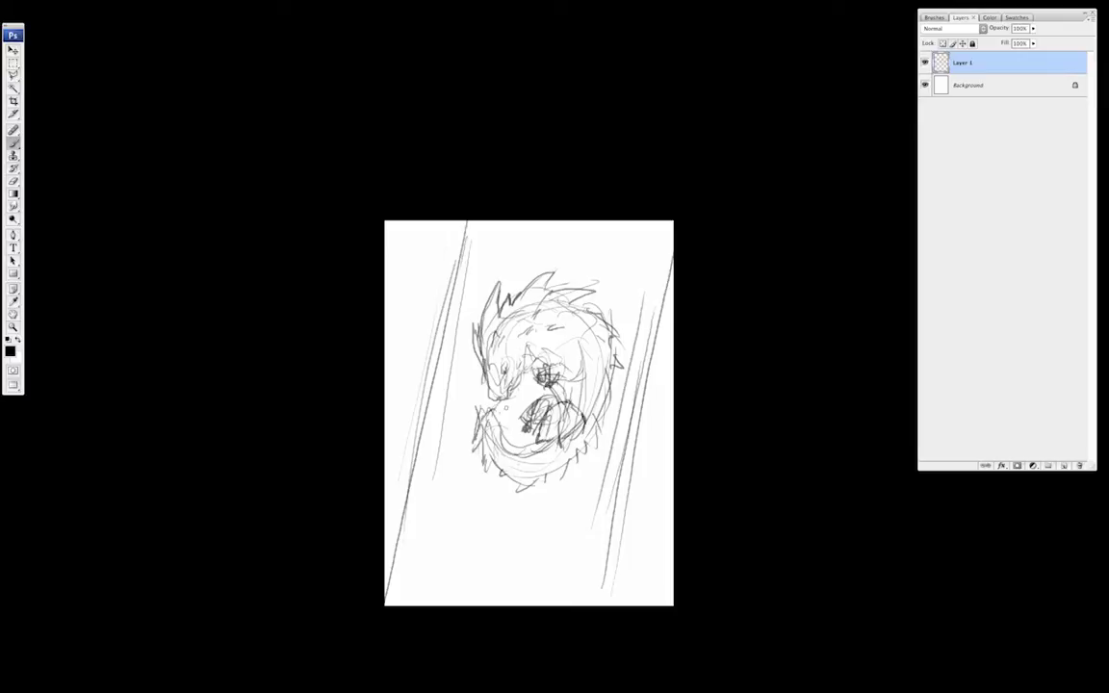
- Extend and reinforce the diagonal lines on both sides so they run to the canvas edges
{"action": "left_click_drag", "start_coordinate": [651, 375], "coordinate": [604, 601]}
{"action": "left_click_drag", "start_coordinate": [452, 221], "coordinate": [384, 501]}
{"action": "left_click_drag", "start_coordinate": [673, 273], "coordinate": [604, 605]}
{"action": "left_click_drag", "start_coordinate": [673, 347], "coordinate": [617, 605]}
{"action": "left_click_drag", "start_coordinate": [462, 220], "coordinate": [417, 492]}
{"action": "left_click_drag", "start_coordinate": [447, 247], "coordinate": [387, 513]}
- Duplicate the Background layer, group the copy with the sketch layer, and duplicate that group
{"action": "left_click_drag", "start_coordinate": [765, 491], "coordinate": [756, 479]}
{"action": "right_click", "coordinate": [970, 85]}
{"action": "left_click", "coordinate": [1021, 100]}
{"action": "left_click", "coordinate": [993, 62], "text": "shift"}
{"action": "key", "text": "super+g"}
{"action": "right_click", "coordinate": [972, 58]}
{"action": "left_click", "coordinate": [1006, 74]}
{"action": "left_click_drag", "start_coordinate": [784, 462], "coordinate": [755, 440]}
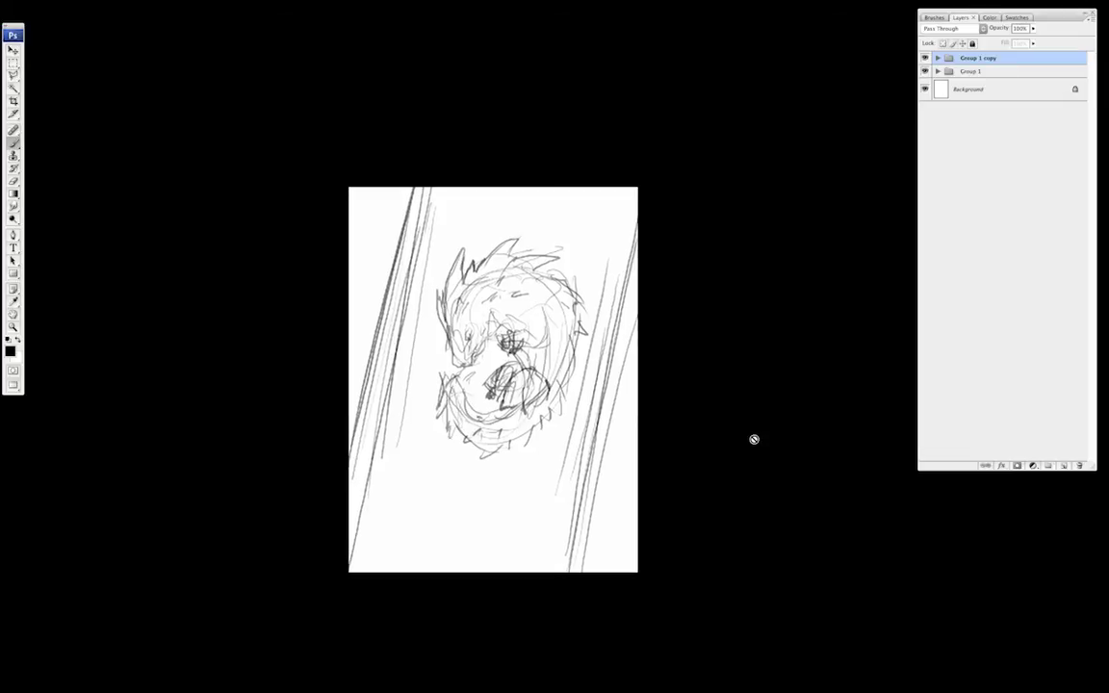
- Fill the background layer inside Group 1 copy with a pale yellow-green
{"action": "left_click", "coordinate": [991, 18]}
{"action": "left_click", "coordinate": [995, 60]}
{"action": "left_click_drag", "start_coordinate": [980, 47], "coordinate": [963, 50]}
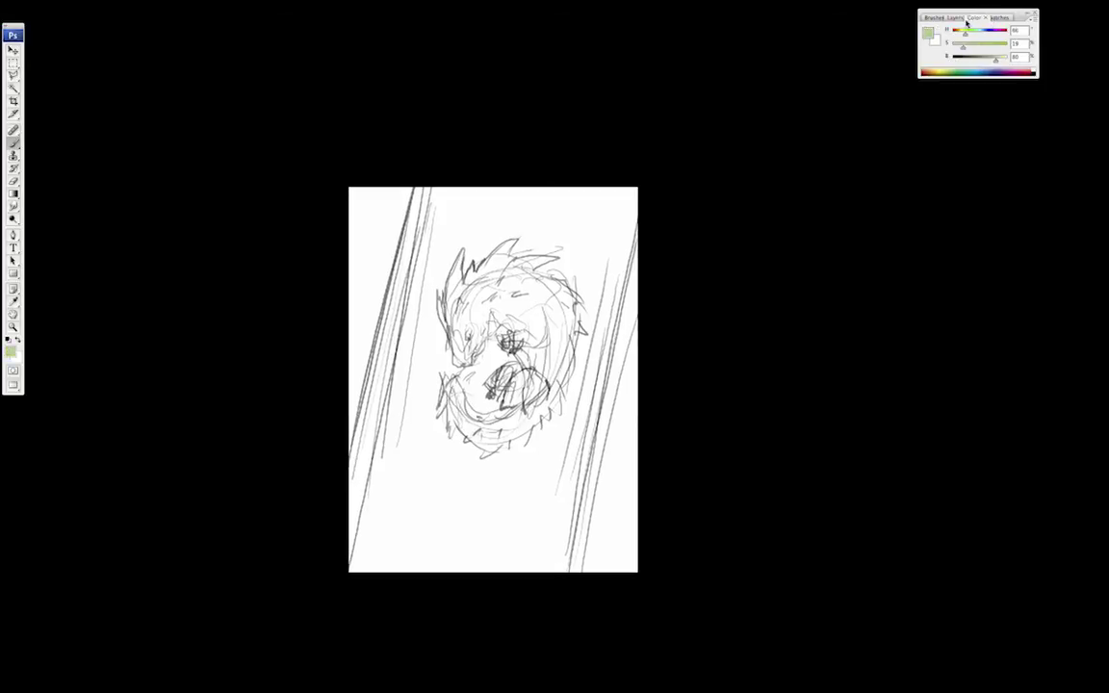
{"action": "left_click", "coordinate": [954, 18]}
{"action": "left_click", "coordinate": [937, 58]}
{"action": "left_click", "coordinate": [988, 98]}
{"action": "key", "text": "alt+BackSpace"}
{"action": "left_click_drag", "start_coordinate": [727, 428], "coordinate": [729, 419]}
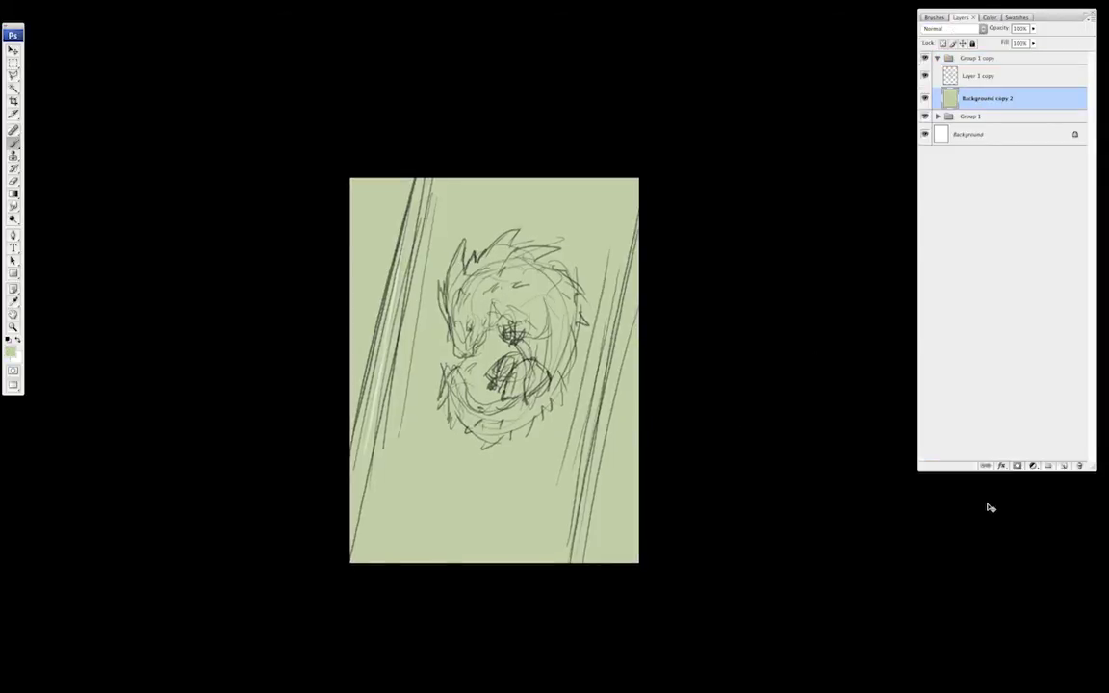
- Adjust the green background with Hue/Saturation, using saturation +10 and lightness -19
{"action": "key", "text": "super+u"}
{"action": "left_click_drag", "start_coordinate": [924, 560], "coordinate": [917, 560]}
{"action": "left_click_drag", "start_coordinate": [924, 589], "coordinate": [931, 559]}
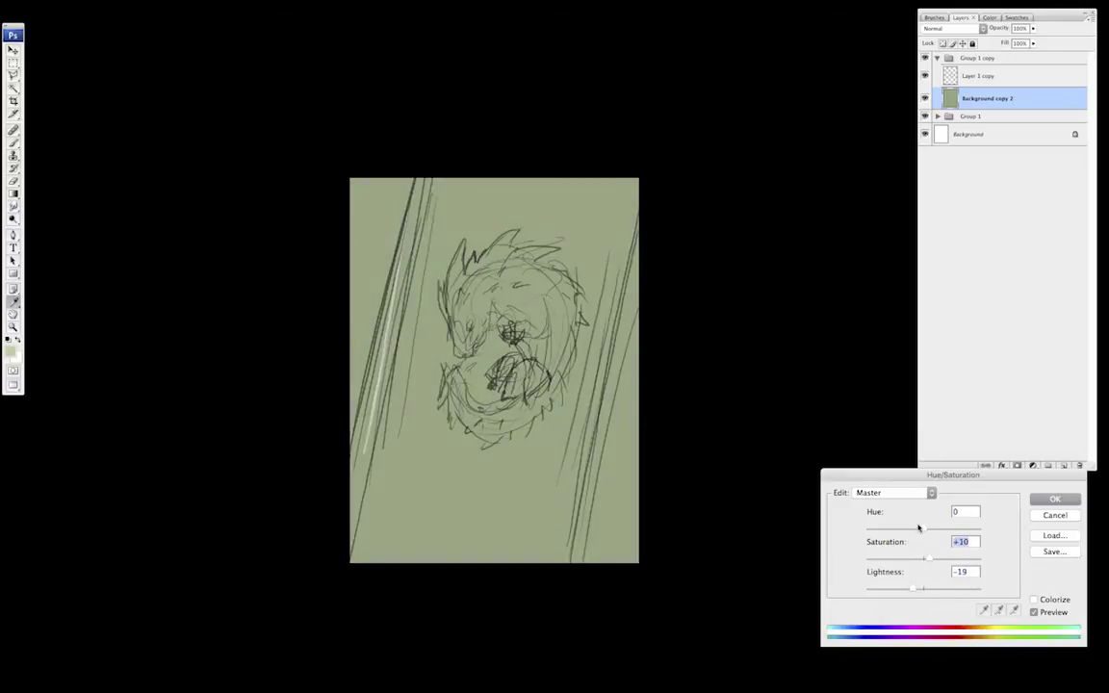
{"action": "key", "text": "Return"}
- Apply a darker green gradient rising from the bottom of the background layer
{"action": "left_click", "coordinate": [990, 18]}
{"action": "left_click_drag", "start_coordinate": [995, 60], "coordinate": [977, 60]}
{"action": "left_click_drag", "start_coordinate": [966, 34], "coordinate": [969, 60]}
{"action": "left_click_drag", "start_coordinate": [500, 554], "coordinate": [536, 289]}
{"action": "left_click_drag", "start_coordinate": [443, 631], "coordinate": [462, 250]}
{"action": "left_click_drag", "start_coordinate": [460, 563], "coordinate": [519, 165]}
{"action": "left_click_drag", "start_coordinate": [444, 587], "coordinate": [452, 416]}
{"action": "left_click_drag", "start_coordinate": [678, 441], "coordinate": [688, 439]}
- Add a layer beneath the sketch lines and shape a rectangular selection into a diagonal band following the sketched side lines
{"action": "left_click", "coordinate": [955, 17]}
{"action": "left_click", "coordinate": [1064, 466]}
{"action": "key", "text": "l"}
{"action": "key", "text": "m"}
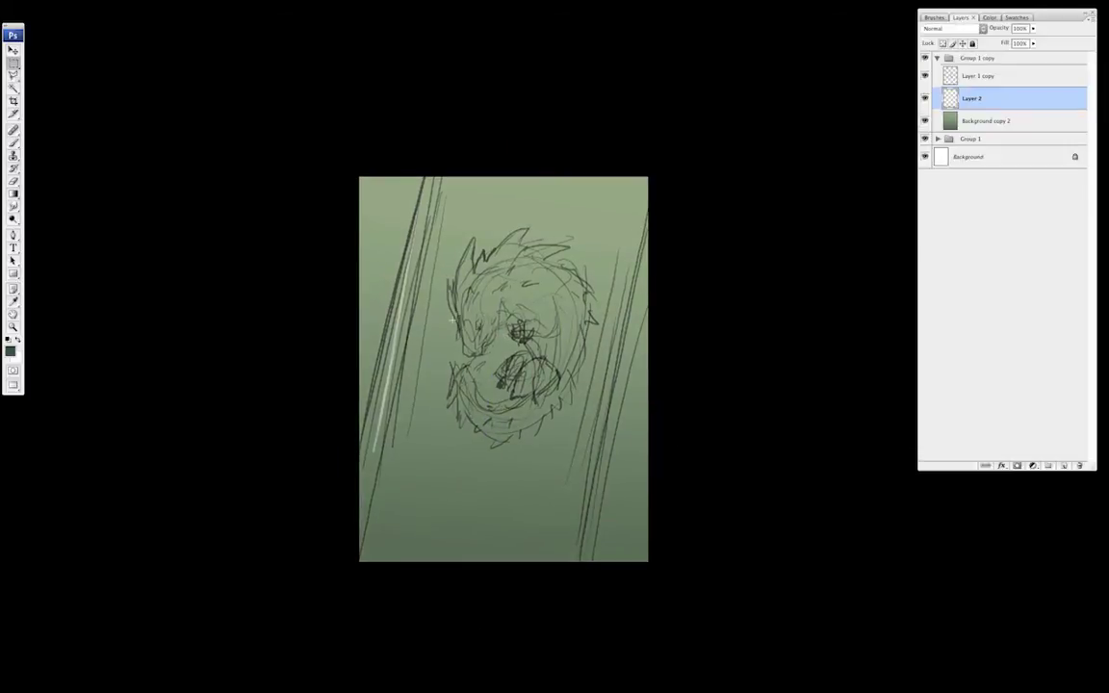
{"action": "right_click", "coordinate": [564, 471]}
{"action": "left_click", "coordinate": [612, 602]}
{"action": "left_click_drag", "start_coordinate": [510, 208], "coordinate": [510, 125]}
{"action": "left_click_drag", "start_coordinate": [708, 197], "coordinate": [732, 240]}
{"action": "left_click_drag", "start_coordinate": [603, 356], "coordinate": [624, 361]}
{"action": "left_click_drag", "start_coordinate": [474, 537], "coordinate": [462, 593]}
{"action": "left_click_drag", "start_coordinate": [541, 184], "coordinate": [548, 145]}
{"action": "key", "text": "Return"}
- Fill the diagonal band with green (H 114, S 79, B 72) and shift its hue toward yellow-green
{"action": "left_click", "coordinate": [992, 19]}
{"action": "left_click_drag", "start_coordinate": [964, 71], "coordinate": [972, 35]}
{"action": "left_click_drag", "start_coordinate": [992, 48], "coordinate": [993, 62]}
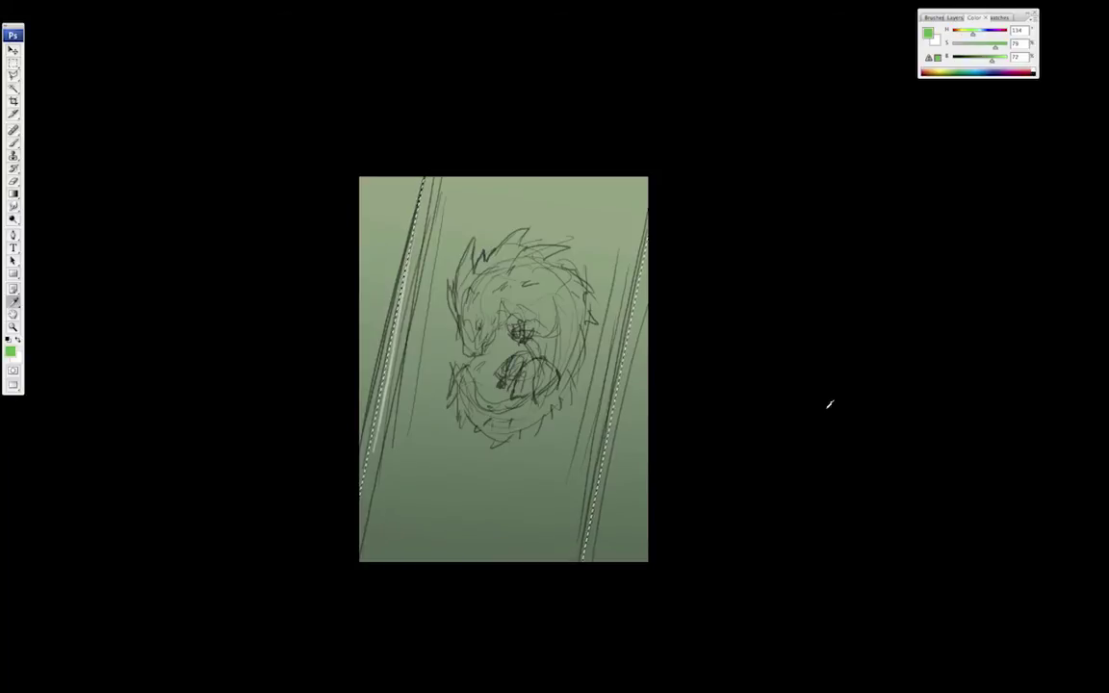
{"action": "key", "text": "alt+BackSpace"}
{"action": "key", "text": "ctrl+u"}
{"action": "left_click_drag", "start_coordinate": [923, 528], "coordinate": [916, 564]}
{"action": "key", "text": "Return"}
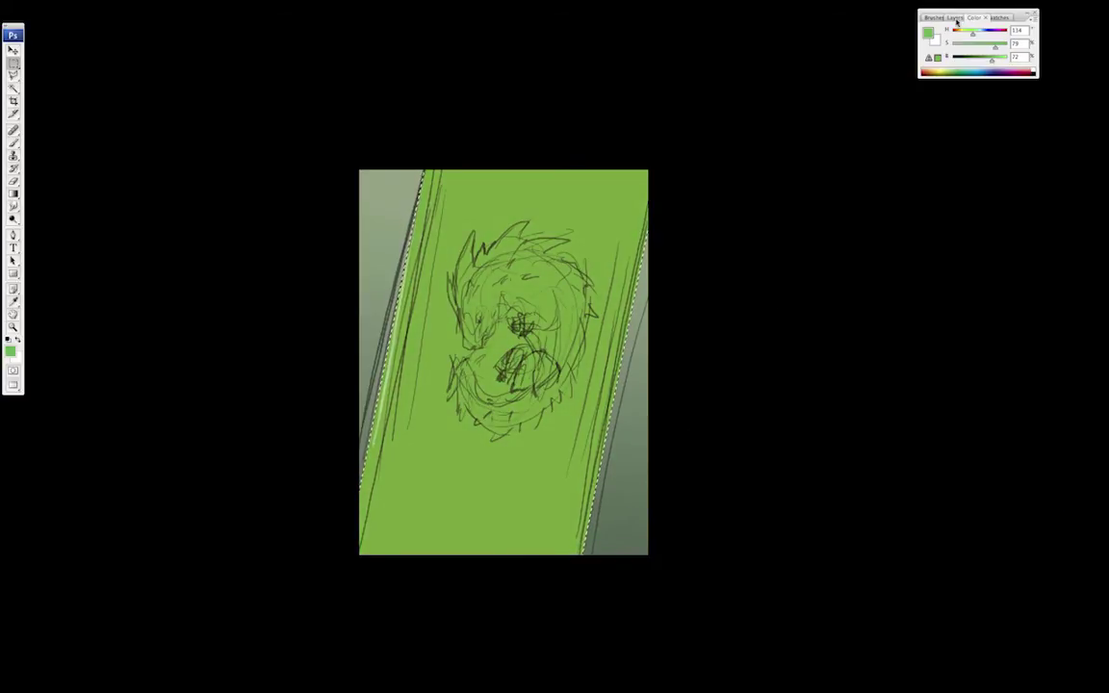
- On a new layer clipped to the green band, draw a pale blue-green gradient fading down from the top, and deselect
{"action": "key", "text": "F7"}
{"action": "left_click", "coordinate": [1065, 467]}
{"action": "key", "text": "g"}
{"action": "key", "text": "F6"}
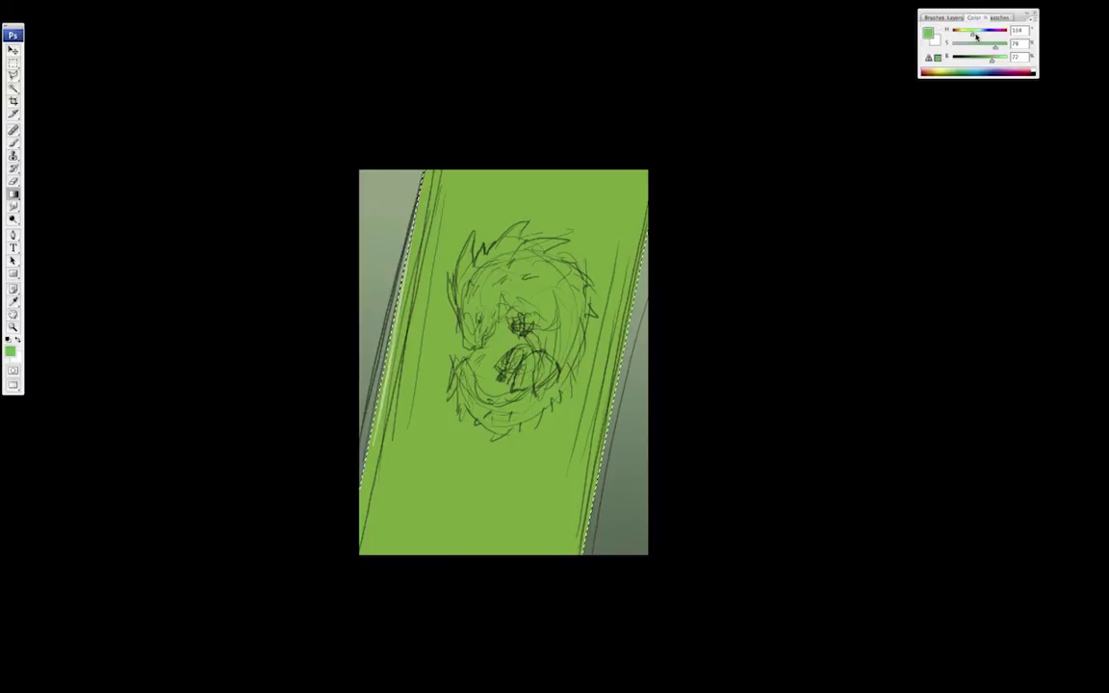
{"action": "left_click_drag", "start_coordinate": [971, 47], "coordinate": [968, 47]}
{"action": "left_click_drag", "start_coordinate": [991, 61], "coordinate": [999, 61]}
{"action": "left_click_drag", "start_coordinate": [571, 95], "coordinate": [476, 616]}
{"action": "key", "text": "m"}
{"action": "key", "text": "ctrl+d"}
{"action": "left_click_drag", "start_coordinate": [797, 366], "coordinate": [777, 366]}
{"action": "key", "text": "F7"}
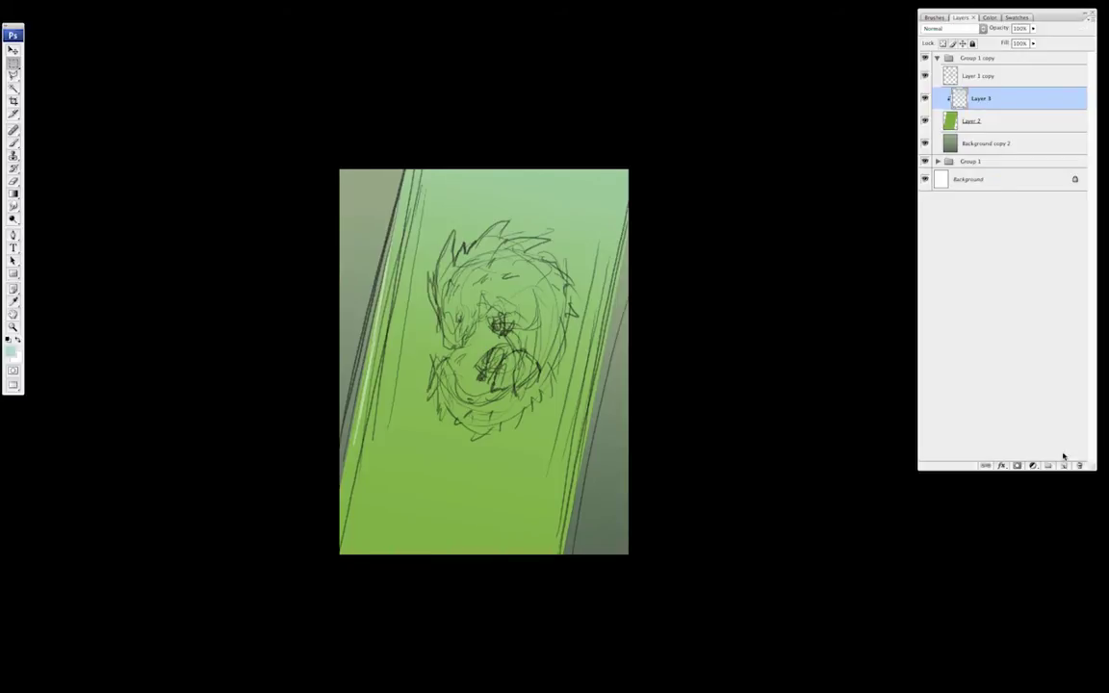
- On a new layer, paint the dragon's head, spines and upper body in dark green (H 157, S 84, B 44)
{"action": "key", "text": "ctrl+shift+alt+n"}
{"action": "key", "text": "b"}
{"action": "left_click", "coordinate": [990, 19]}
{"action": "left_click", "coordinate": [575, 337], "text": "alt"}
{"action": "left_click_drag", "start_coordinate": [991, 60], "coordinate": [976, 60]}
{"action": "mouse_move", "coordinate": [989, 46]}
{"action": "left_mouse_down"}
{"action": "mouse_move", "coordinate": [1000, 47]}
{"action": "mouse_move", "coordinate": [977, 37]}
{"action": "left_mouse_up"}
{"action": "right_click", "coordinate": [538, 270]}
{"action": "double_click", "coordinate": [555, 196]}
{"action": "mouse_move", "coordinate": [453, 336]}
{"action": "left_mouse_down"}
{"action": "mouse_move", "coordinate": [441, 316]}
{"action": "mouse_move", "coordinate": [453, 344]}
{"action": "mouse_move", "coordinate": [471, 308]}
{"action": "mouse_move", "coordinate": [430, 287]}
{"action": "mouse_move", "coordinate": [439, 303]}
{"action": "mouse_move", "coordinate": [454, 229]}
{"action": "mouse_move", "coordinate": [452, 245]}
{"action": "mouse_move", "coordinate": [477, 243]}
{"action": "mouse_move", "coordinate": [479, 279]}
{"action": "mouse_move", "coordinate": [521, 229]}
{"action": "mouse_move", "coordinate": [498, 256]}
{"action": "mouse_move", "coordinate": [549, 240]}
{"action": "mouse_move", "coordinate": [473, 290]}
{"action": "mouse_move", "coordinate": [510, 332]}
{"action": "mouse_move", "coordinate": [490, 285]}
{"action": "mouse_move", "coordinate": [504, 270]}
{"action": "mouse_move", "coordinate": [472, 241]}
{"action": "mouse_move", "coordinate": [533, 258]}
{"action": "mouse_move", "coordinate": [491, 231]}
{"action": "left_mouse_up"}
{"action": "mouse_move", "coordinate": [544, 259]}
{"action": "left_mouse_down"}
{"action": "mouse_move", "coordinate": [577, 286]}
{"action": "mouse_move", "coordinate": [529, 263]}
{"action": "mouse_move", "coordinate": [552, 282]}
{"action": "mouse_move", "coordinate": [528, 289]}
{"action": "mouse_move", "coordinate": [547, 282]}
{"action": "mouse_move", "coordinate": [576, 315]}
{"action": "mouse_move", "coordinate": [562, 309]}
{"action": "mouse_move", "coordinate": [568, 355]}
{"action": "left_mouse_up"}
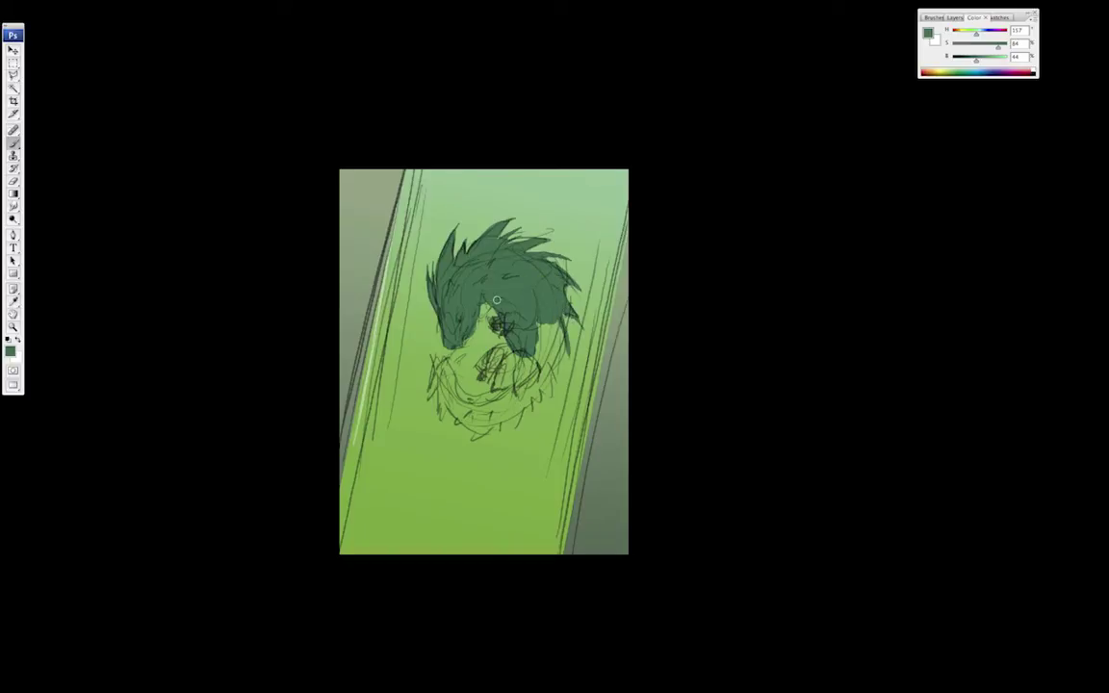
- Paint the dragon's hind leg, lower back and the curve of its tail in the same dark green
{"action": "mouse_move", "coordinate": [499, 325]}
{"action": "left_mouse_down"}
{"action": "mouse_move", "coordinate": [453, 320]}
{"action": "mouse_move", "coordinate": [438, 342]}
{"action": "mouse_move", "coordinate": [447, 323]}
{"action": "mouse_move", "coordinate": [501, 350]}
{"action": "mouse_move", "coordinate": [486, 366]}
{"action": "mouse_move", "coordinate": [510, 380]}
{"action": "mouse_move", "coordinate": [530, 364]}
{"action": "mouse_move", "coordinate": [569, 374]}
{"action": "mouse_move", "coordinate": [559, 392]}
{"action": "left_mouse_up"}
{"action": "key", "text": "bracketleft"}
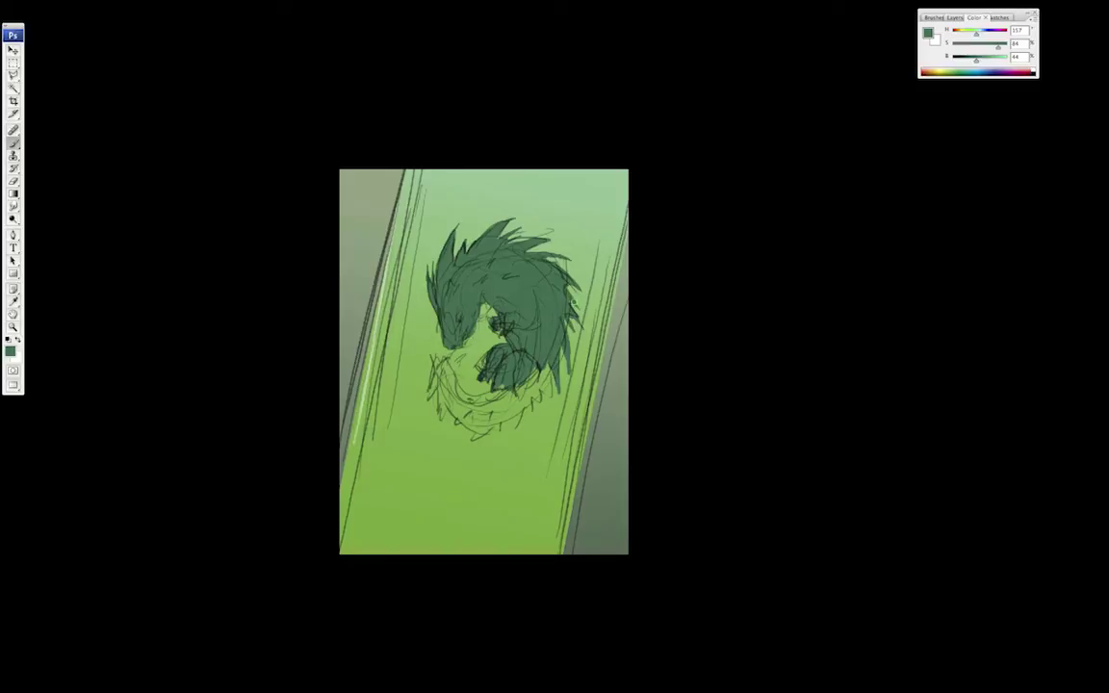
{"action": "mouse_move", "coordinate": [570, 366]}
{"action": "left_mouse_down"}
{"action": "mouse_move", "coordinate": [549, 400]}
{"action": "mouse_move", "coordinate": [489, 412]}
{"action": "mouse_move", "coordinate": [525, 395]}
{"action": "mouse_move", "coordinate": [532, 409]}
{"action": "mouse_move", "coordinate": [508, 412]}
{"action": "mouse_move", "coordinate": [513, 430]}
{"action": "mouse_move", "coordinate": [483, 421]}
{"action": "mouse_move", "coordinate": [474, 439]}
{"action": "mouse_move", "coordinate": [496, 438]}
{"action": "left_mouse_up"}
{"action": "mouse_move", "coordinate": [523, 392]}
{"action": "left_mouse_down"}
{"action": "mouse_move", "coordinate": [433, 377]}
{"action": "mouse_move", "coordinate": [453, 404]}
{"action": "mouse_move", "coordinate": [445, 361]}
{"action": "mouse_move", "coordinate": [464, 368]}
{"action": "mouse_move", "coordinate": [456, 399]}
{"action": "mouse_move", "coordinate": [464, 377]}
{"action": "mouse_move", "coordinate": [451, 360]}
{"action": "mouse_move", "coordinate": [463, 380]}
{"action": "left_mouse_up"}
- Clean up and finish the dark green silhouette along the tail, its spikes, the claws and the back
{"action": "key", "text": "e"}
{"action": "key", "text": "b"}
{"action": "key", "text": "e"}
{"action": "key", "text": "b"}
{"action": "left_click_drag", "start_coordinate": [467, 424], "coordinate": [440, 414]}
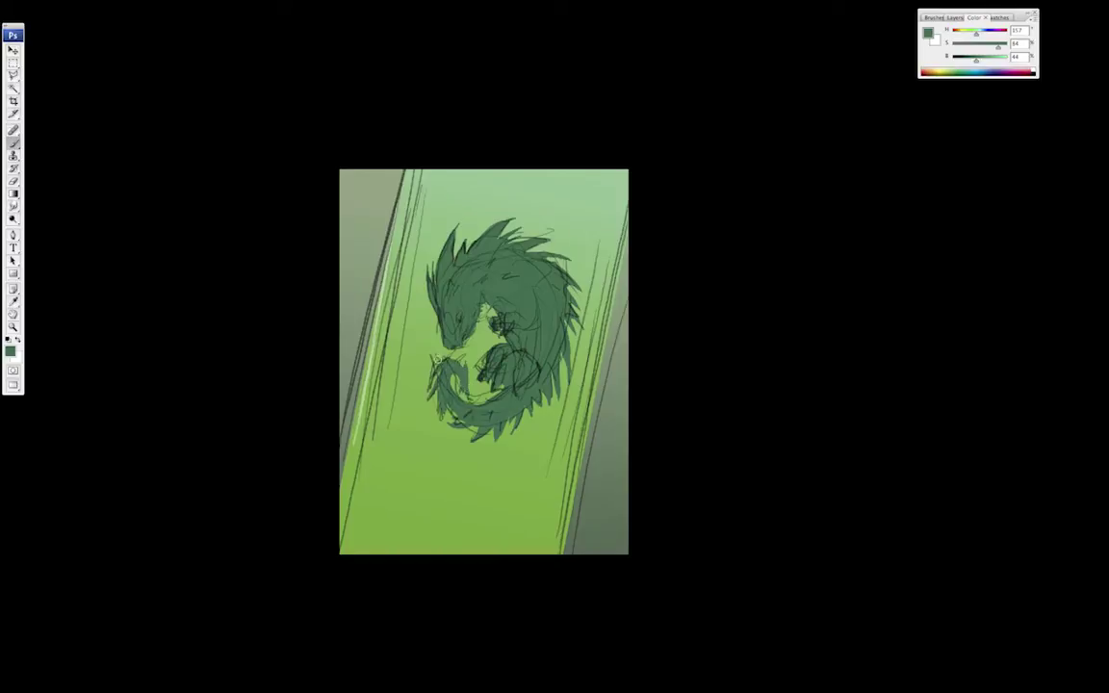
{"action": "left_click_drag", "start_coordinate": [448, 366], "coordinate": [471, 375]}
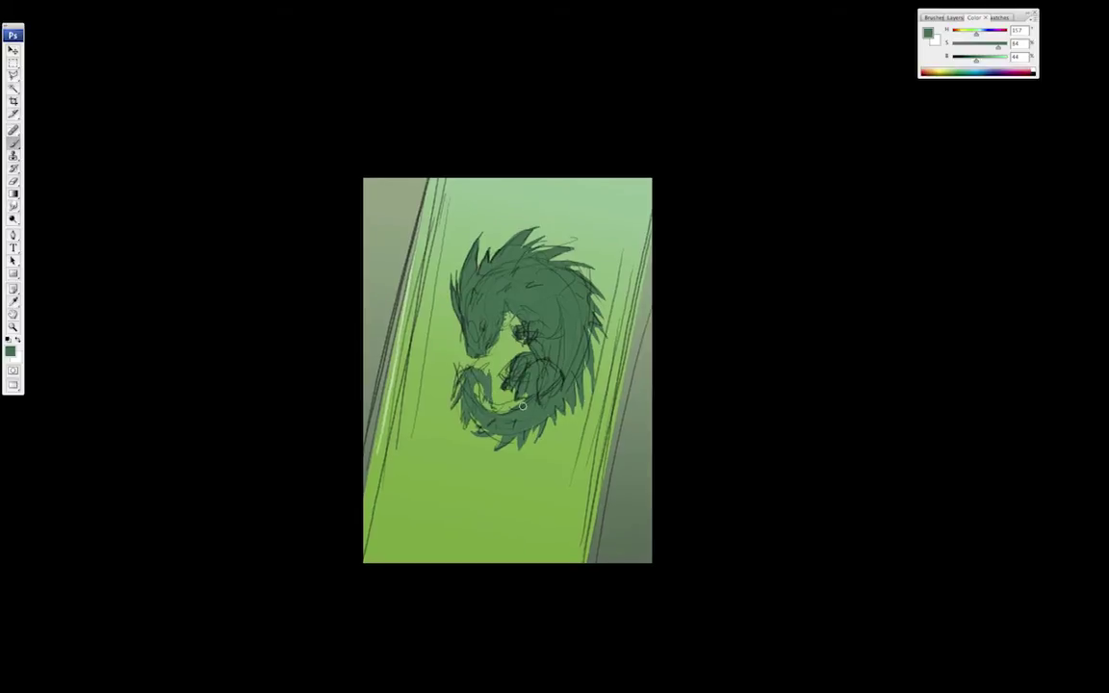
{"action": "left_click_drag", "start_coordinate": [542, 336], "coordinate": [544, 338]}
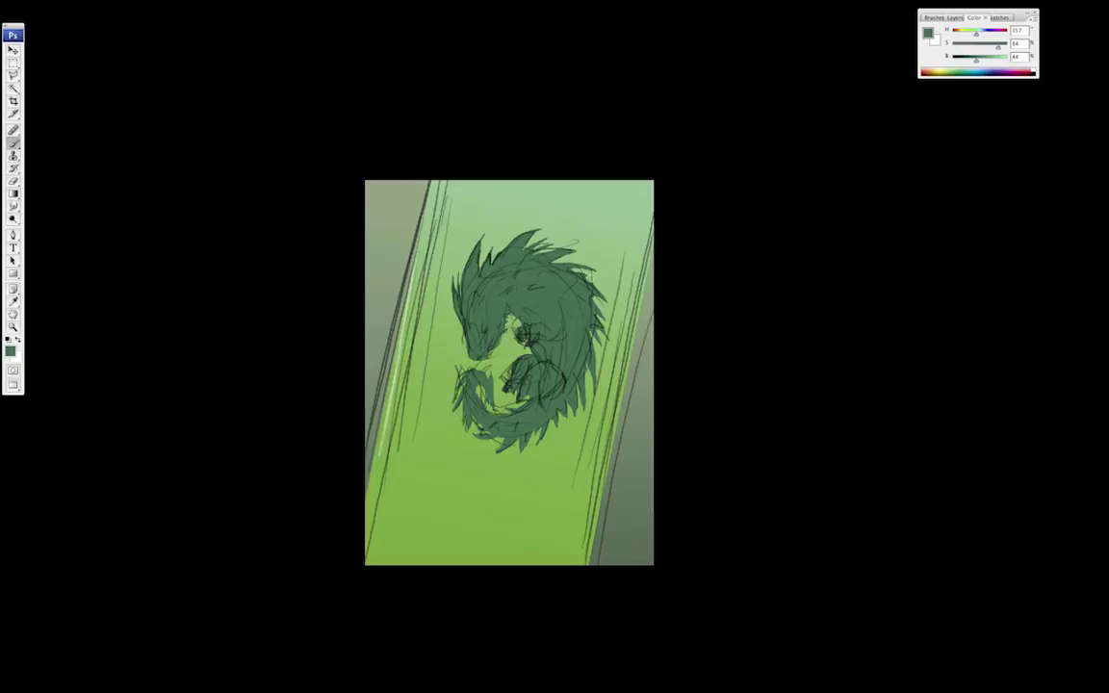
{"action": "left_click_drag", "start_coordinate": [612, 379], "coordinate": [608, 373]}
- Clip the sketch line layer to the dark green dragon layer
{"action": "left_click", "coordinate": [955, 17]}
{"action": "left_click", "coordinate": [984, 86], "text": "alt"}
{"action": "left_click_drag", "start_coordinate": [723, 409], "coordinate": [710, 405]}
{"action": "left_click_drag", "start_coordinate": [751, 445], "coordinate": [746, 438]}
- Place a copy of the sketch lines below the dragon layer, clip it to the green band, and lower its opacity
{"action": "left_click_drag", "start_coordinate": [1015, 75], "coordinate": [1028, 109], "text": "alt"}
{"action": "left_click", "coordinate": [1021, 132], "text": "alt"}
{"action": "left_click", "coordinate": [1034, 29]}
{"action": "left_click_drag", "start_coordinate": [1036, 42], "coordinate": [985, 39]}
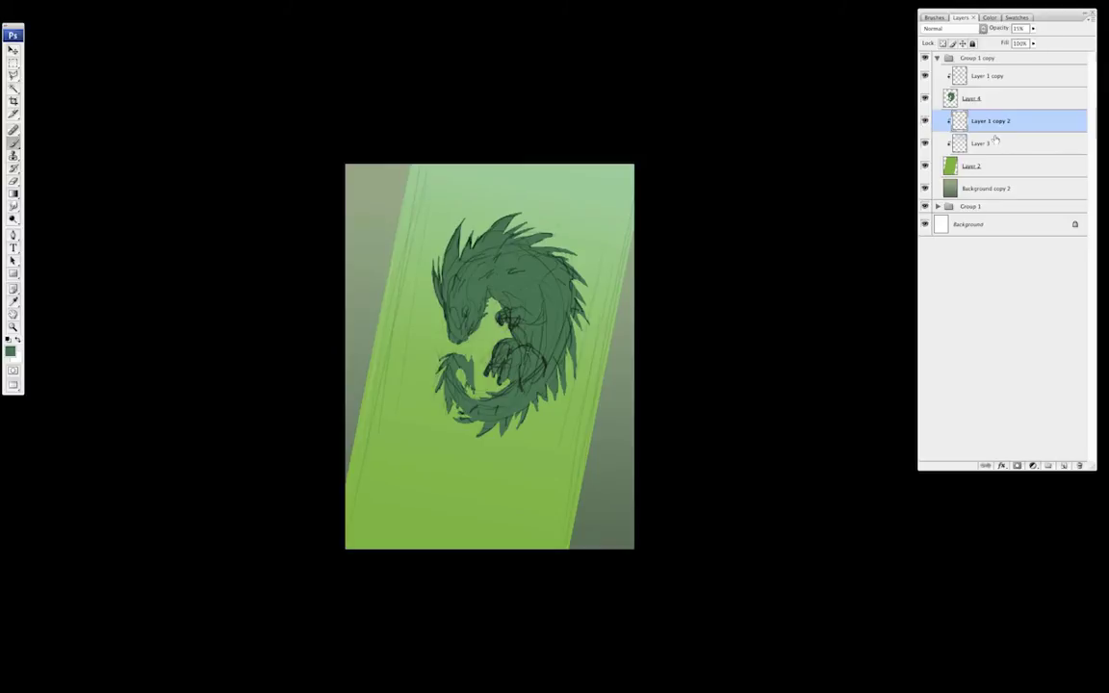
- Refine the dragon silhouette around the claws and hind foot on Layer 4
{"action": "left_click_drag", "start_coordinate": [797, 387], "coordinate": [792, 383]}
{"action": "left_click", "coordinate": [980, 100]}
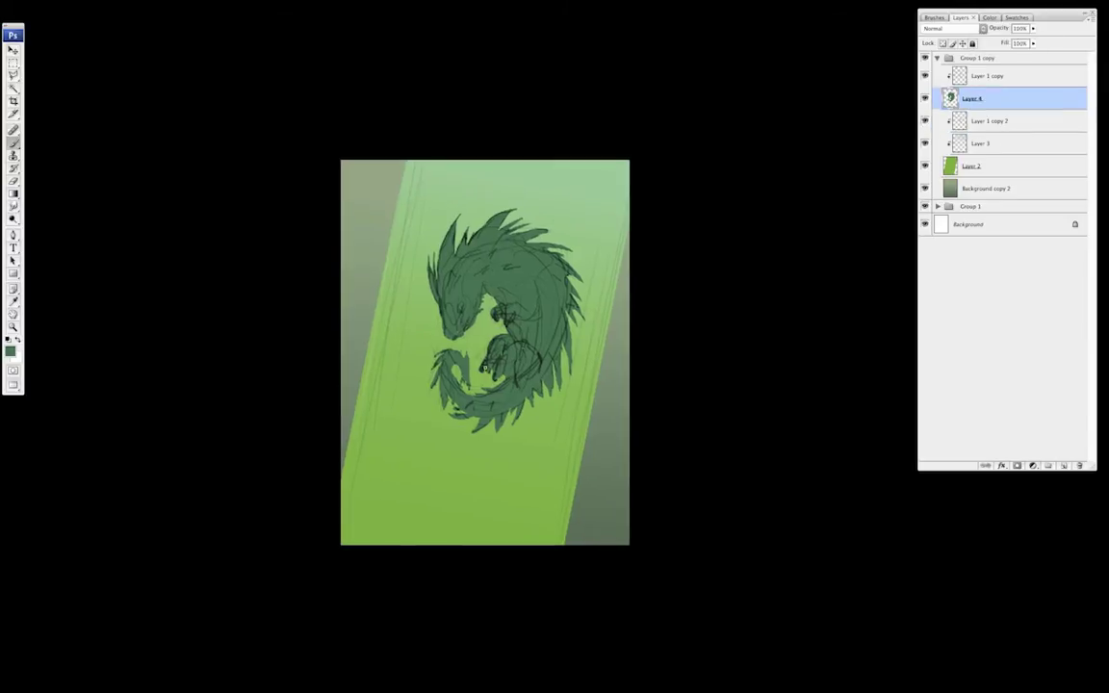
{"action": "left_click_drag", "start_coordinate": [484, 362], "coordinate": [491, 342]}
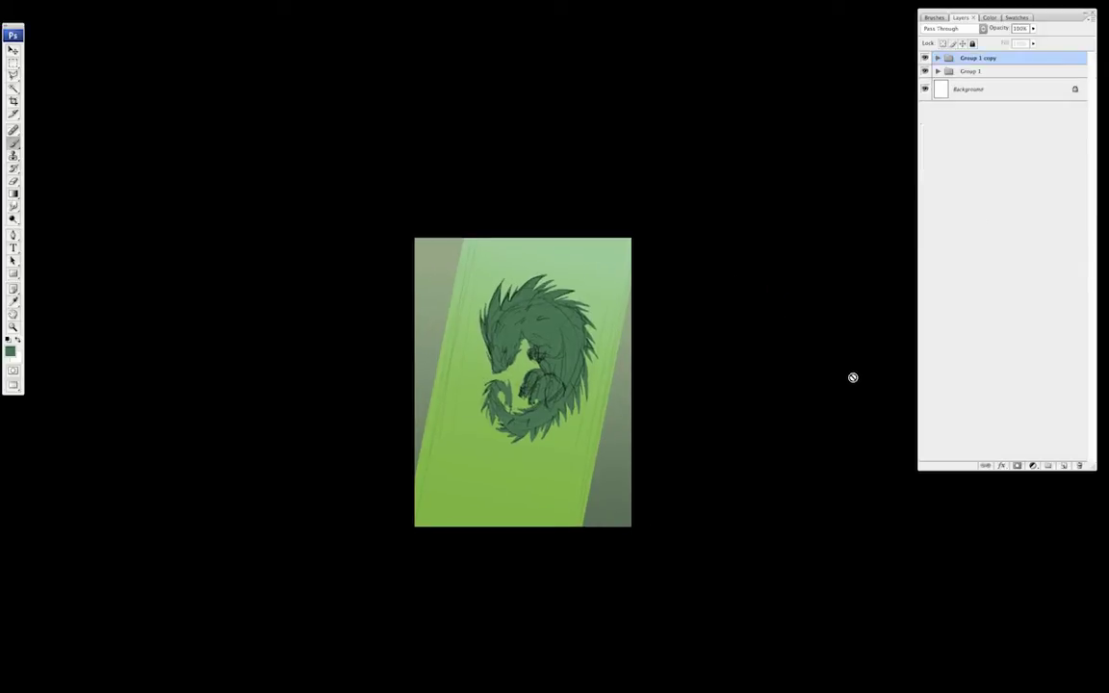
- Reduce the opacity of the sketch line layer over the dragon in Group 1 copy
{"action": "left_click", "coordinate": [938, 57]}
{"action": "left_click", "coordinate": [988, 75]}
{"action": "left_click_drag", "start_coordinate": [1020, 39], "coordinate": [1015, 41]}
- Collapse and duplicate the coloured dragon group, Group 1 copy
{"action": "left_click", "coordinate": [938, 58]}
{"action": "right_click", "coordinate": [981, 58]}
{"action": "left_click", "coordinate": [1015, 72]}
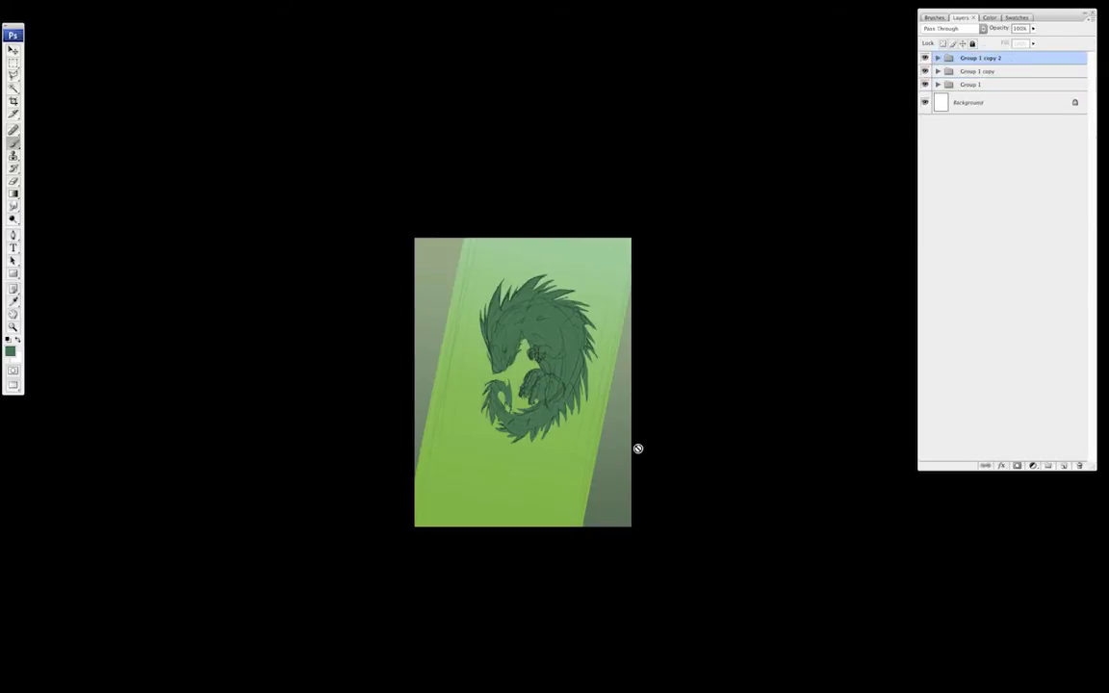
- Add a new layer at the top of Group 1 copy 2
{"action": "left_click_drag", "start_coordinate": [611, 402], "coordinate": [626, 405]}
{"action": "left_click", "coordinate": [937, 58]}
{"action": "left_click_drag", "start_coordinate": [798, 423], "coordinate": [798, 415]}
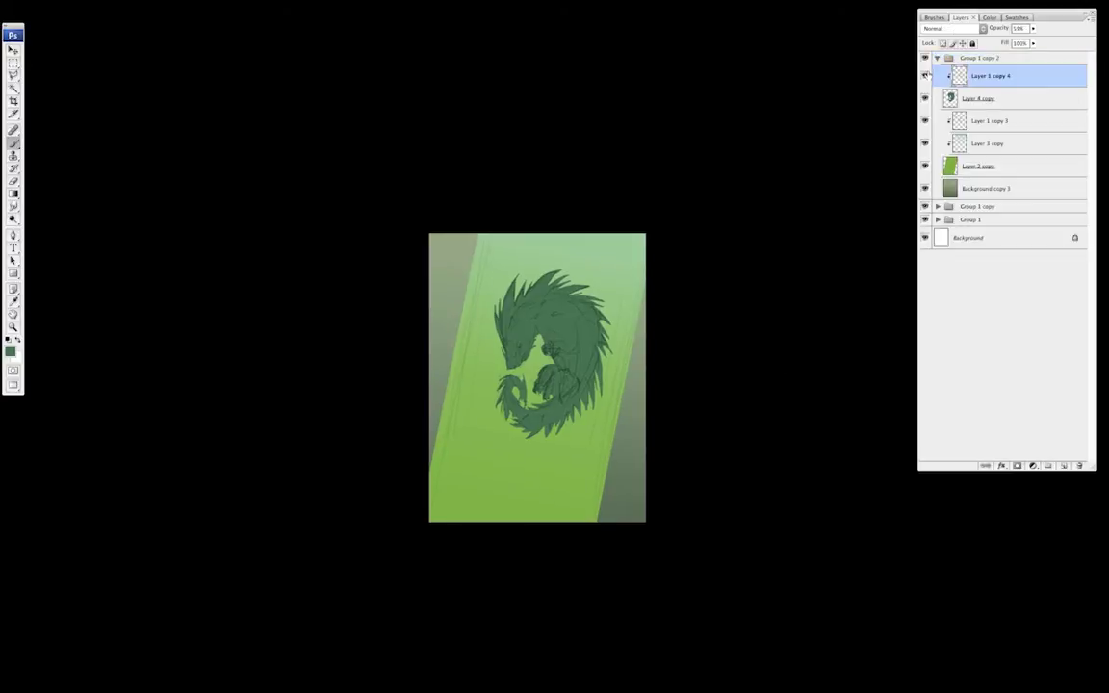
{"action": "left_click", "coordinate": [1064, 465]}
{"action": "double_click", "coordinate": [1022, 77]}
{"action": "key", "text": "Escape"}
- Draw thin, straight, evenly spaced vertical lines across the canvas with a different brush on the new layer
{"action": "right_click", "coordinate": [606, 385]}
{"action": "double_click", "coordinate": [630, 161]}
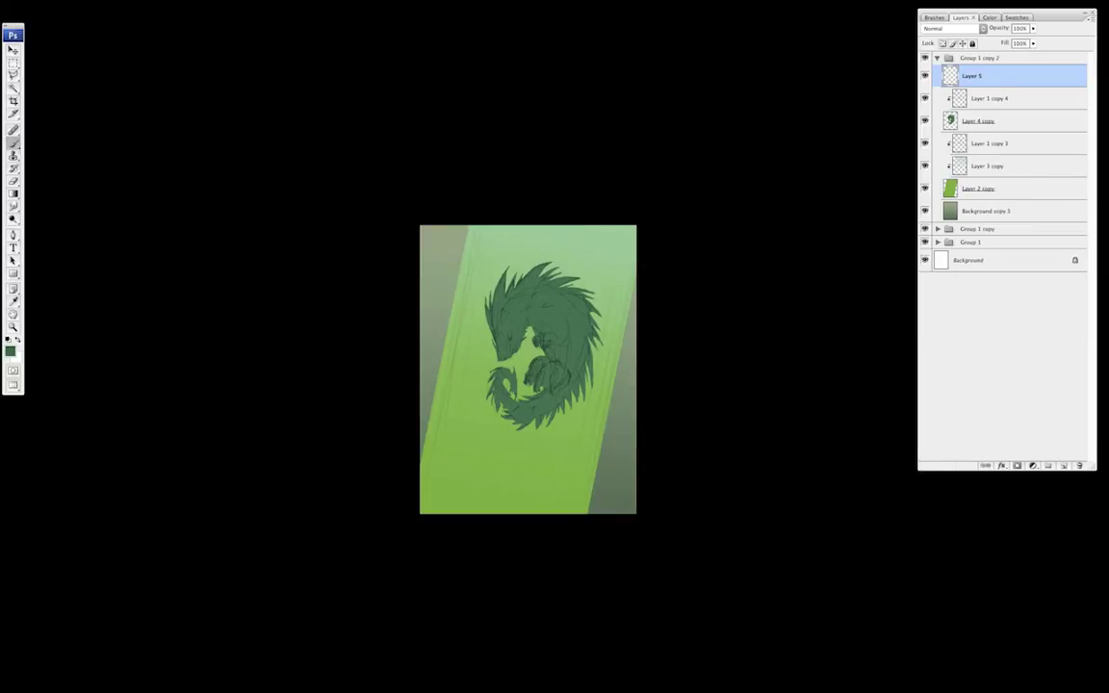
{"action": "left_click_drag", "start_coordinate": [452, 217], "coordinate": [452, 523]}
{"action": "left_click_drag", "start_coordinate": [582, 581], "coordinate": [570, 218]}
{"action": "key", "text": "super+z"}
{"action": "key", "text": "v"}
{"action": "left_click_drag", "start_coordinate": [526, 455], "coordinate": [649, 453]}
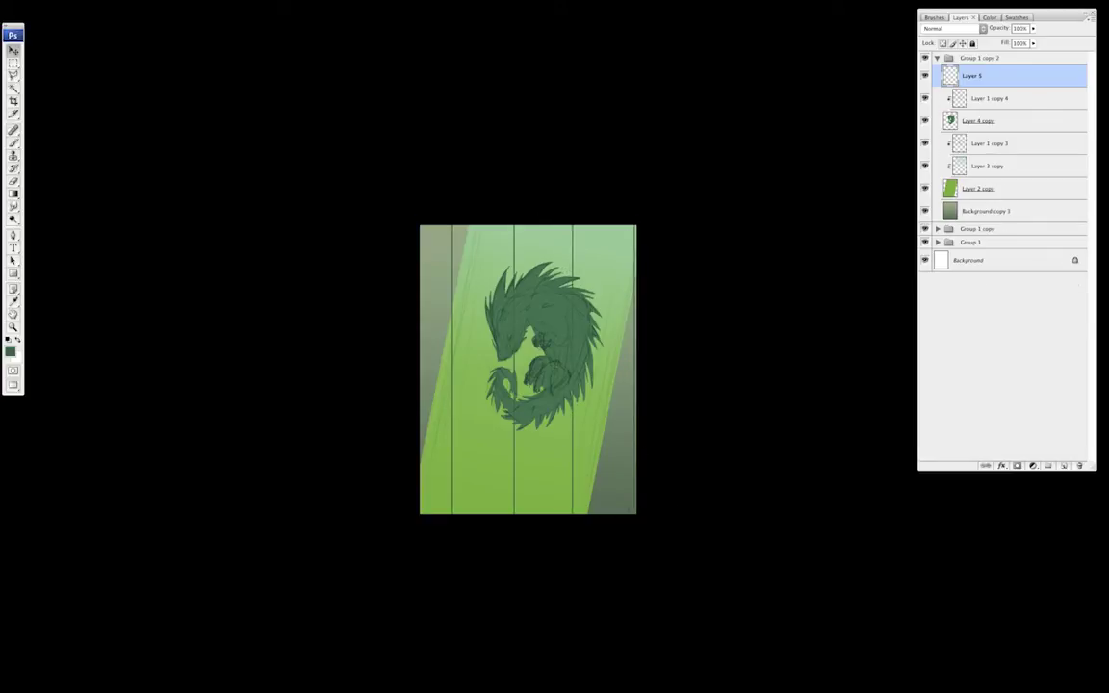
- Duplicate the vertical lines layer and rotate the copy to horizontal so both layers form a grid over the artwork
{"action": "left_click_drag", "start_coordinate": [668, 425], "coordinate": [616, 437]}
{"action": "key", "text": "super+t"}
{"action": "left_click_drag", "start_coordinate": [677, 366], "coordinate": [485, 200]}
{"action": "left_click_drag", "start_coordinate": [608, 451], "coordinate": [607, 432]}
{"action": "key", "text": "Return"}
{"action": "left_click_drag", "start_coordinate": [605, 498], "coordinate": [606, 558]}
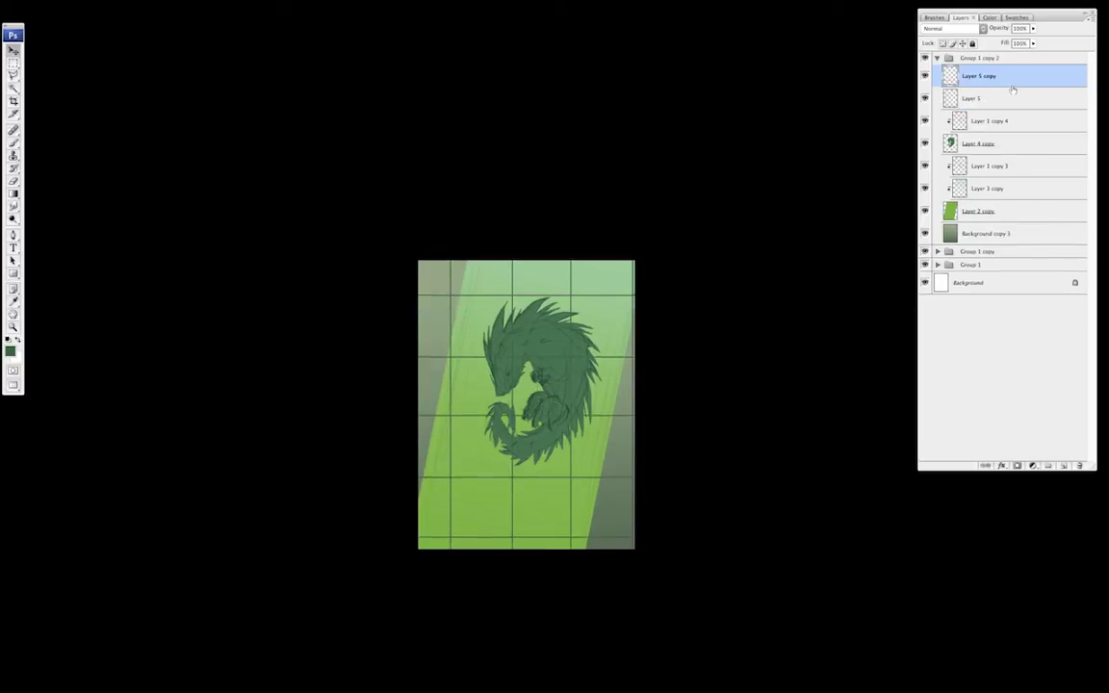
- Merge the two grid line layers, move the result beneath the green band layer and set its blend mode to Multiply
{"action": "key", "text": "ctrl+e"}
{"action": "left_click_drag", "start_coordinate": [1014, 81], "coordinate": [1005, 198]}
{"action": "left_click", "coordinate": [948, 28]}
{"action": "left_click", "coordinate": [949, 58]}
- Lower the saturation of the grid layer with a Hue/Saturation adjustment
{"action": "key", "text": "ctrl+u"}
{"action": "left_click_drag", "start_coordinate": [923, 559], "coordinate": [906, 560]}
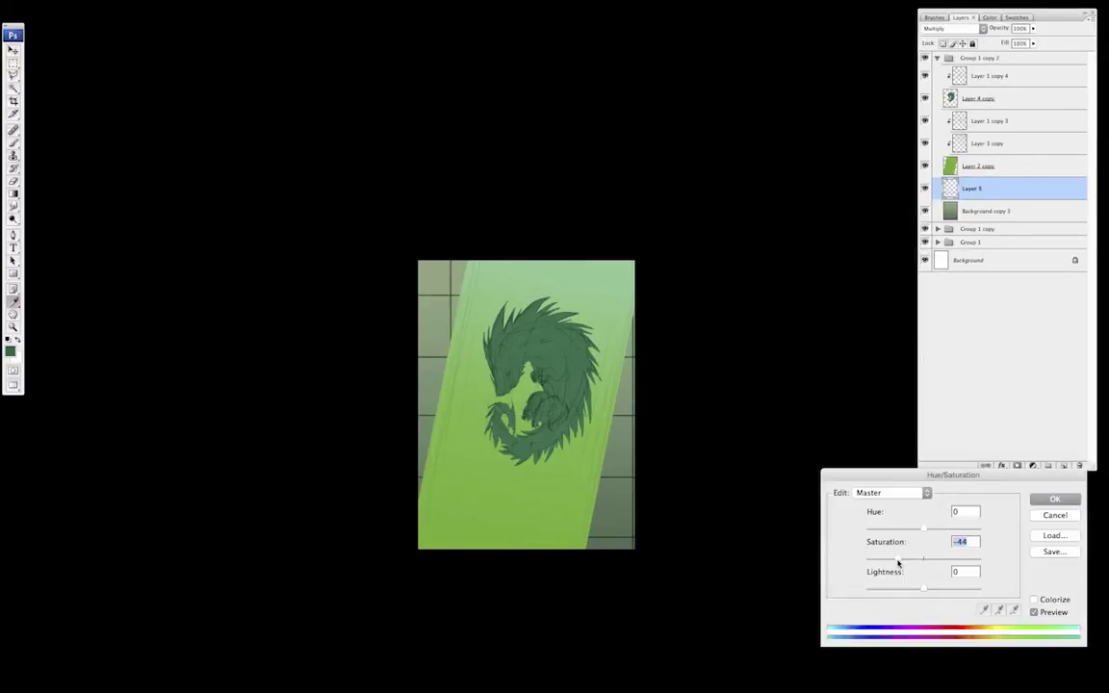
{"action": "key", "text": "Return"}
- Enlarge and rotate the grid so its long lines run parallel to the diagonal green band
{"action": "key", "text": "ctrl+t"}
{"action": "left_click_drag", "start_coordinate": [782, 260], "coordinate": [342, 600]}
{"action": "left_click_drag", "start_coordinate": [520, 563], "coordinate": [503, 592]}
{"action": "left_click_drag", "start_coordinate": [668, 222], "coordinate": [676, 210]}
{"action": "left_click_drag", "start_coordinate": [382, 181], "coordinate": [400, 196]}
{"action": "left_click_drag", "start_coordinate": [642, 445], "coordinate": [672, 448]}
{"action": "left_click_drag", "start_coordinate": [743, 221], "coordinate": [754, 233]}
{"action": "left_click_drag", "start_coordinate": [676, 310], "coordinate": [725, 278]}
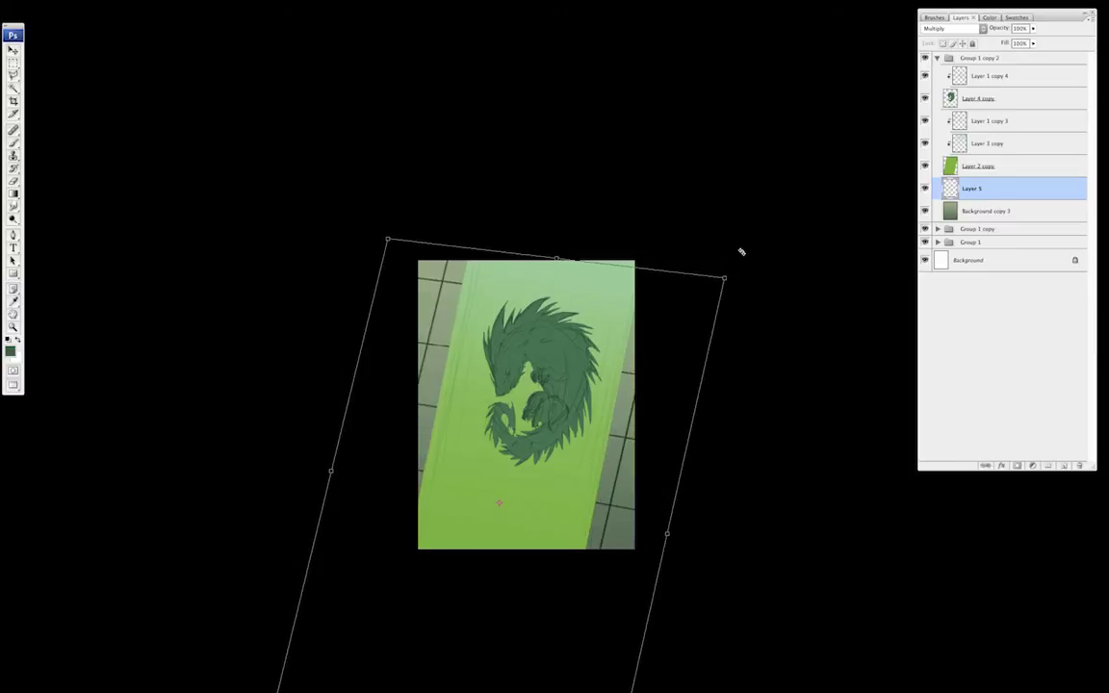
{"action": "key", "text": "Return"}
- Add a layer mask to the green band and brush soft black strokes down its middle to let the grid show through
{"action": "left_click", "coordinate": [979, 165]}
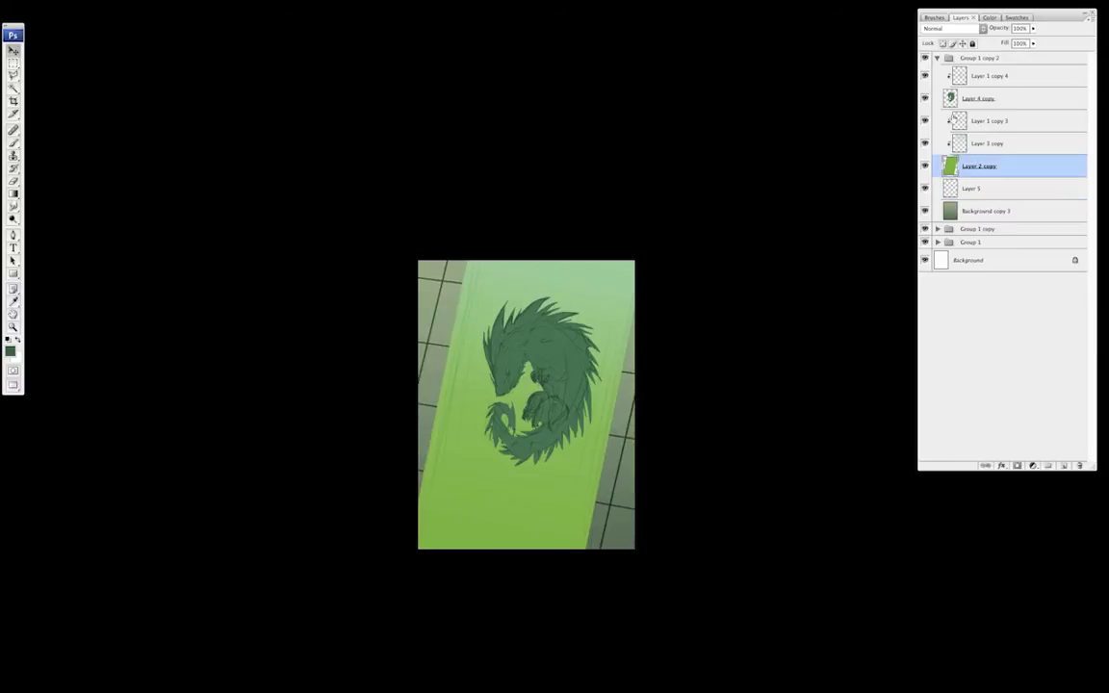
{"action": "left_click", "coordinate": [1064, 467]}
{"action": "key", "text": "super+z"}
{"action": "left_click", "coordinate": [1017, 466]}
{"action": "key", "text": "b"}
{"action": "right_click", "coordinate": [581, 404]}
{"action": "left_click", "coordinate": [625, 404]}
{"action": "left_click", "coordinate": [203, 403]}
{"action": "left_click_drag", "start_coordinate": [562, 252], "coordinate": [506, 493]}
{"action": "left_click_drag", "start_coordinate": [549, 328], "coordinate": [511, 534]}
{"action": "left_click_drag", "start_coordinate": [569, 361], "coordinate": [523, 621]}
{"action": "left_click_drag", "start_coordinate": [515, 302], "coordinate": [460, 626]}
{"action": "key", "text": "["}
{"action": "key", "text": "["}
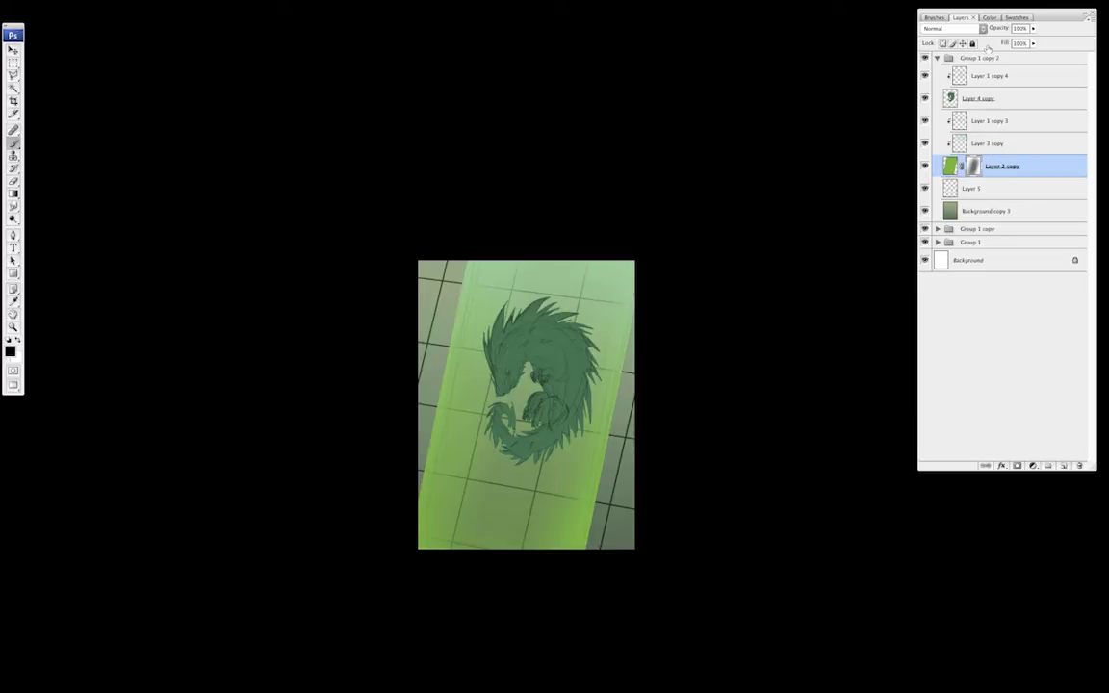
- Hide the dragon layers and paste a merged copy of the green band area as a new layer beneath the dragon
{"action": "left_click", "coordinate": [925, 98]}
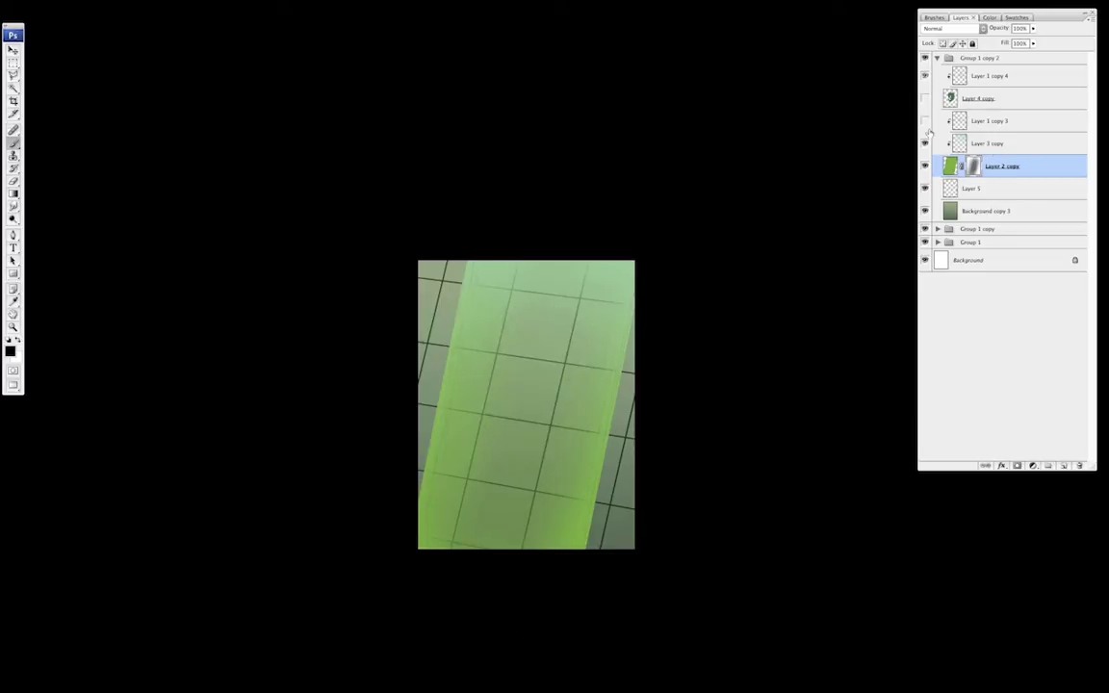
{"action": "left_click", "coordinate": [950, 167], "text": "super"}
{"action": "key", "text": "super+shift+c"}
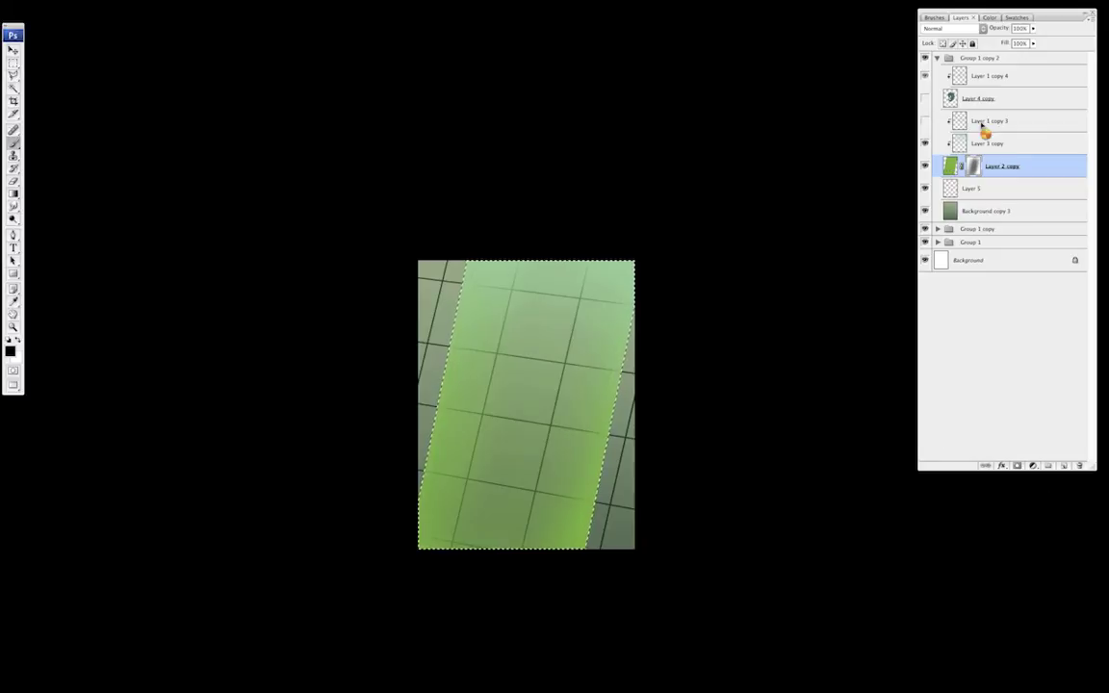
{"action": "left_click", "coordinate": [984, 119]}
{"action": "key", "text": "super+v"}
- Warp the pasted band layer so the grid lines inside the band bend in gentle curves
{"action": "key", "text": "ctrl+t"}
{"action": "right_click", "coordinate": [609, 337]}
{"action": "left_click", "coordinate": [635, 412]}
{"action": "left_click_drag", "start_coordinate": [638, 259], "coordinate": [639, 245]}
{"action": "left_click_drag", "start_coordinate": [420, 246], "coordinate": [421, 248]}
{"action": "left_click_drag", "start_coordinate": [418, 550], "coordinate": [415, 561]}
{"action": "left_click_drag", "start_coordinate": [634, 550], "coordinate": [629, 560]}
{"action": "left_click_drag", "start_coordinate": [452, 438], "coordinate": [453, 443]}
{"action": "left_click_drag", "start_coordinate": [523, 433], "coordinate": [524, 427]}
{"action": "mouse_move", "coordinate": [518, 523]}
{"action": "left_mouse_down"}
{"action": "mouse_move", "coordinate": [524, 506]}
{"action": "mouse_move", "coordinate": [520, 515]}
{"action": "left_mouse_up"}
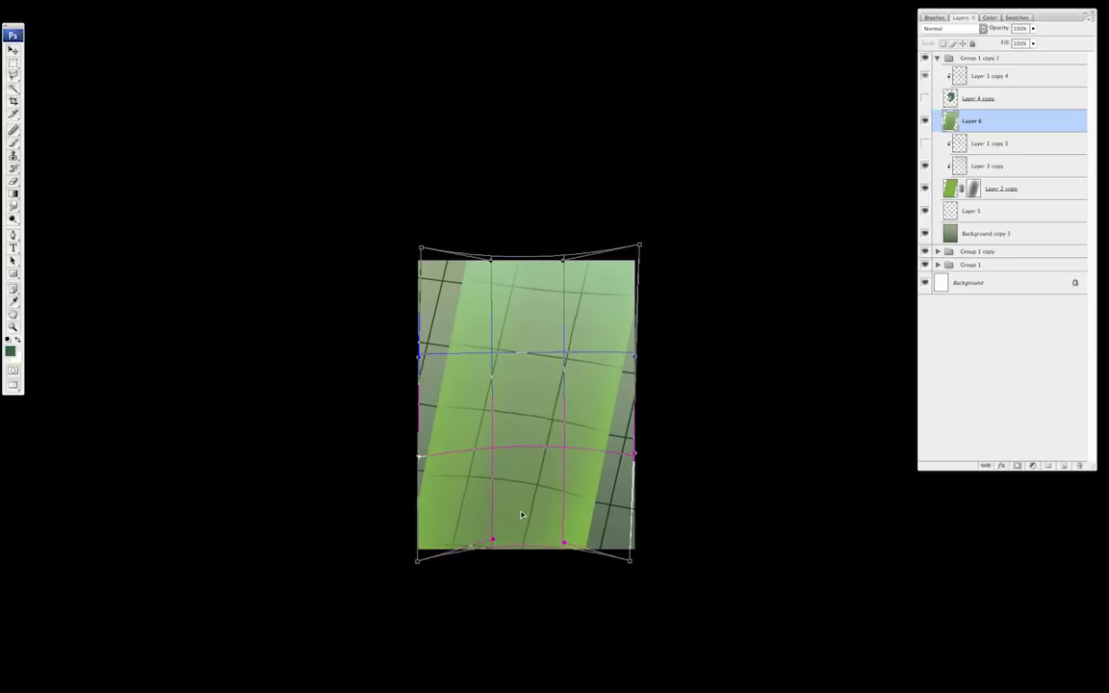
{"action": "left_click_drag", "start_coordinate": [556, 286], "coordinate": [551, 292]}
{"action": "key", "text": "Return"}
{"action": "key", "text": "Return"}
- Add a layer clipped to the warped band and brush soft light green, sampled from its upper area, down the middle
{"action": "left_click", "coordinate": [1063, 466]}
{"action": "key", "text": "ctrl+alt+g"}
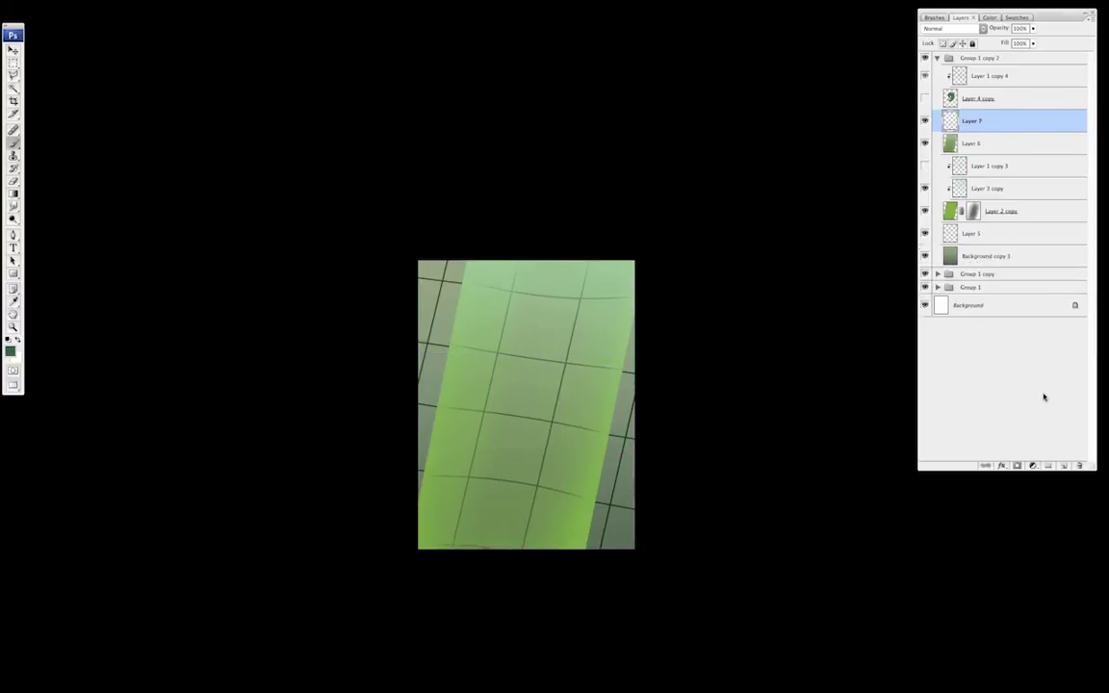
{"action": "left_click", "coordinate": [575, 282], "text": "alt"}
{"action": "left_click_drag", "start_coordinate": [562, 282], "coordinate": [486, 614]}
{"action": "left_click_drag", "start_coordinate": [553, 380], "coordinate": [530, 608]}
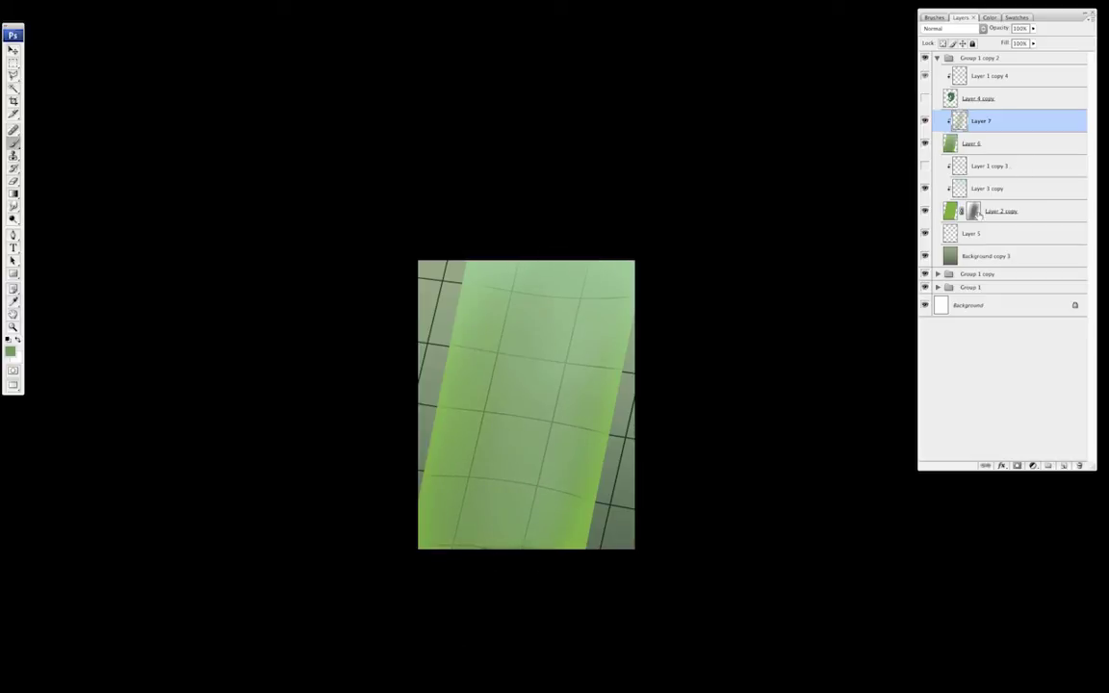
- Disable the layer mask on Layer 2 copy and clip the warped Layer 6 to that band layer
{"action": "right_click", "coordinate": [973, 209]}
{"action": "left_click", "coordinate": [1006, 212]}
{"action": "left_click", "coordinate": [1013, 151]}
{"action": "left_click", "coordinate": [1013, 155], "text": "alt"}
{"action": "left_click", "coordinate": [1001, 126]}
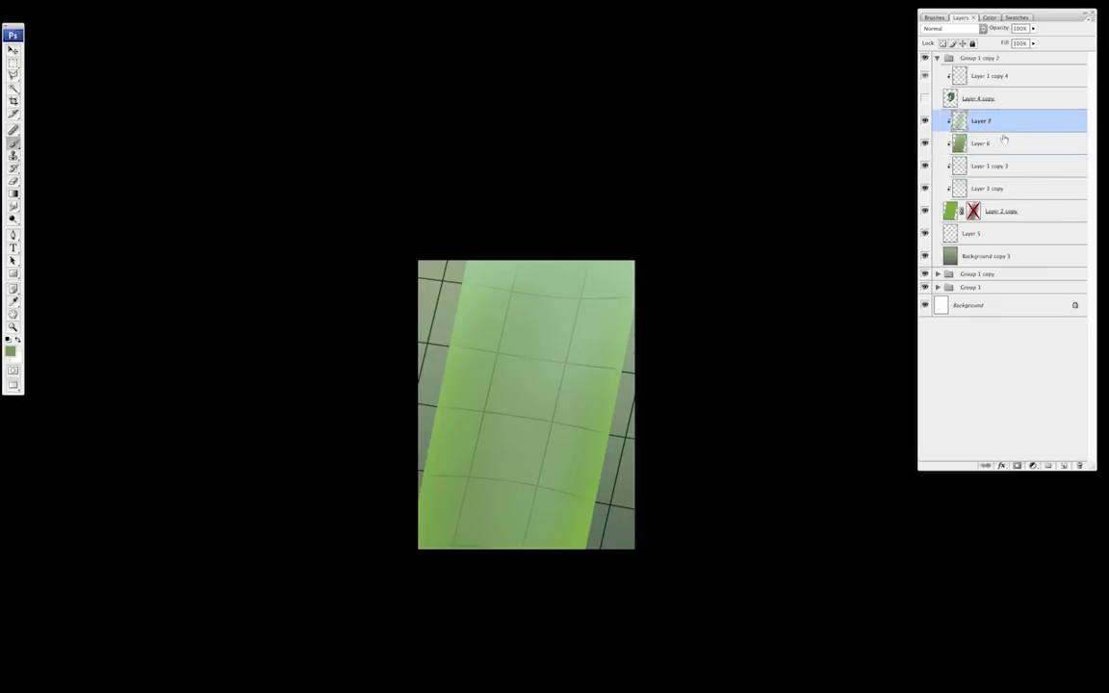
{"action": "left_click_drag", "start_coordinate": [619, 417], "coordinate": [584, 550]}
{"action": "key", "text": "ctrl+alt+z"}
{"action": "key", "text": "ctrl+alt+z"}
- Paint pale blue-grey highlights and streaky reflections along both edges of the green band on Layer 7
{"action": "left_click", "coordinate": [461, 284], "text": "alt"}
{"action": "left_click", "coordinate": [991, 122]}
{"action": "key", "text": "["}
{"action": "key", "text": "F6"}
{"action": "left_click_drag", "start_coordinate": [947, 67], "coordinate": [977, 66]}
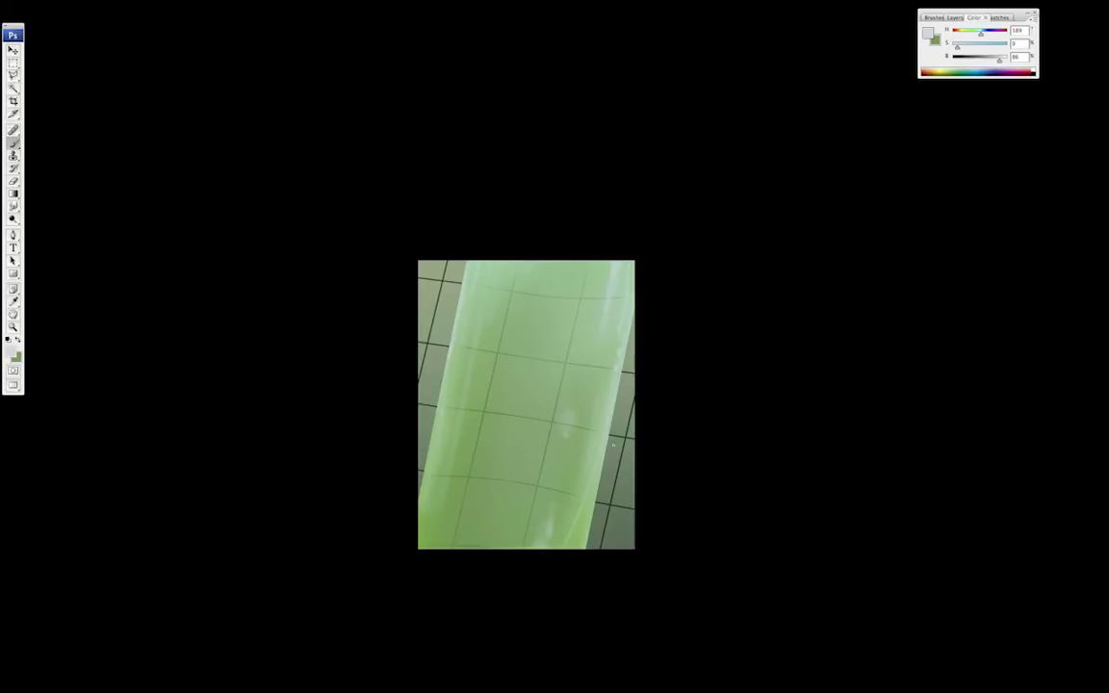
- Add a clipped Multiply layer above the highlights and start a dark grey shadow at the band's lower end
{"action": "left_click", "coordinate": [958, 17]}
{"action": "left_click", "coordinate": [1063, 466]}
{"action": "left_click", "coordinate": [991, 133], "text": "alt"}
{"action": "left_click", "coordinate": [953, 29]}
{"action": "left_click", "coordinate": [947, 57]}
{"action": "left_click", "coordinate": [625, 540], "text": "alt"}
{"action": "left_click_drag", "start_coordinate": [545, 602], "coordinate": [492, 602]}
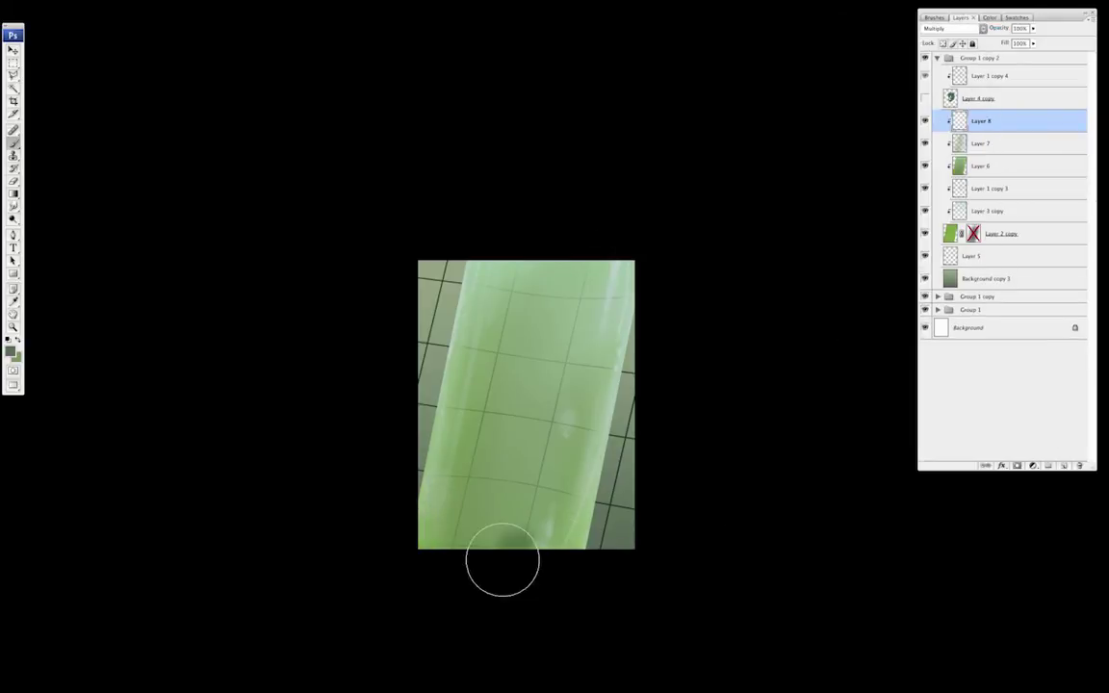
- Stretch the warped Layer 6 slightly past the canvas's lower edge with Free Transform
{"action": "left_click", "coordinate": [981, 167]}
{"action": "key", "text": "super+t"}
{"action": "left_click_drag", "start_coordinate": [524, 561], "coordinate": [525, 567]}
{"action": "key", "text": "Return"}
- Darken the lower end of the green band with a larger soft brush on the Multiply layer, Layer 8
{"action": "key", "text": "bracketright"}
{"action": "key", "text": "bracketright"}
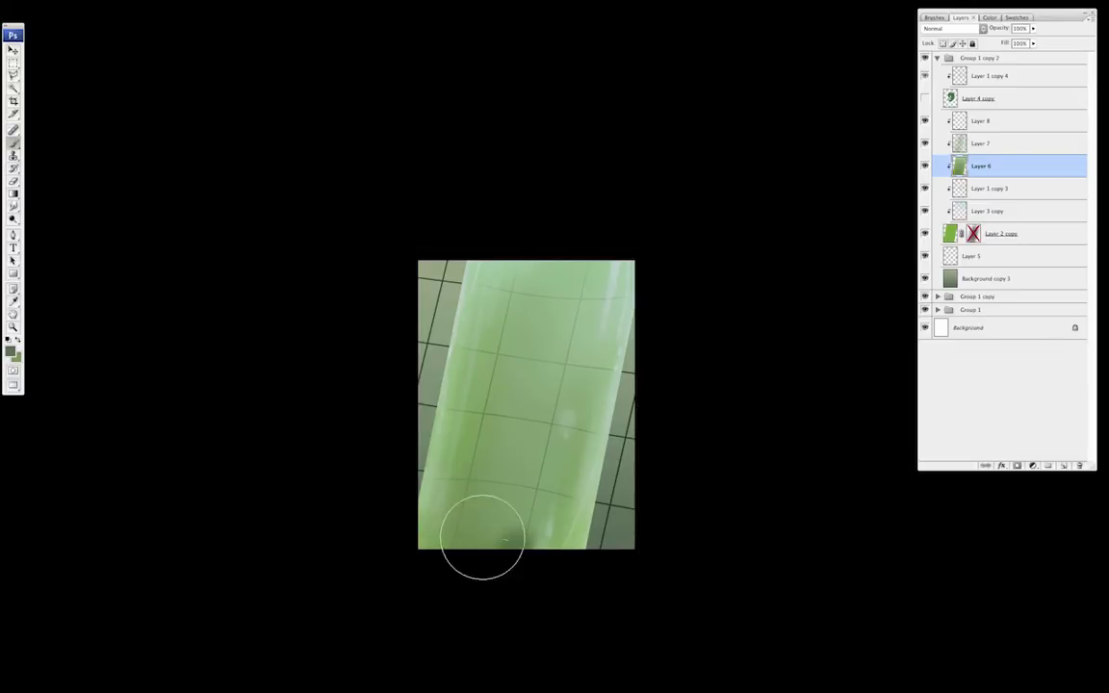
{"action": "key", "text": "alt+bracketright"}
{"action": "key", "text": "alt+bracketright"}
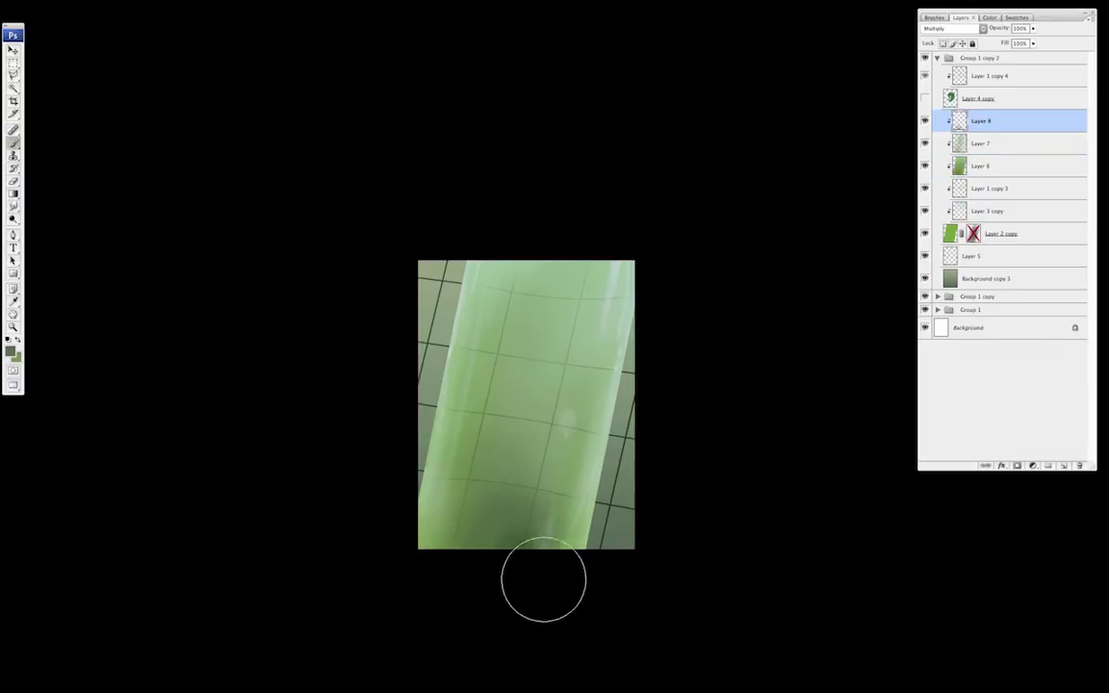
- Show the dragon layers again and add a new clipped Overlay layer above Layer 1 copy 4
{"action": "left_click", "coordinate": [925, 99]}
{"action": "left_click_drag", "start_coordinate": [786, 353], "coordinate": [770, 377]}
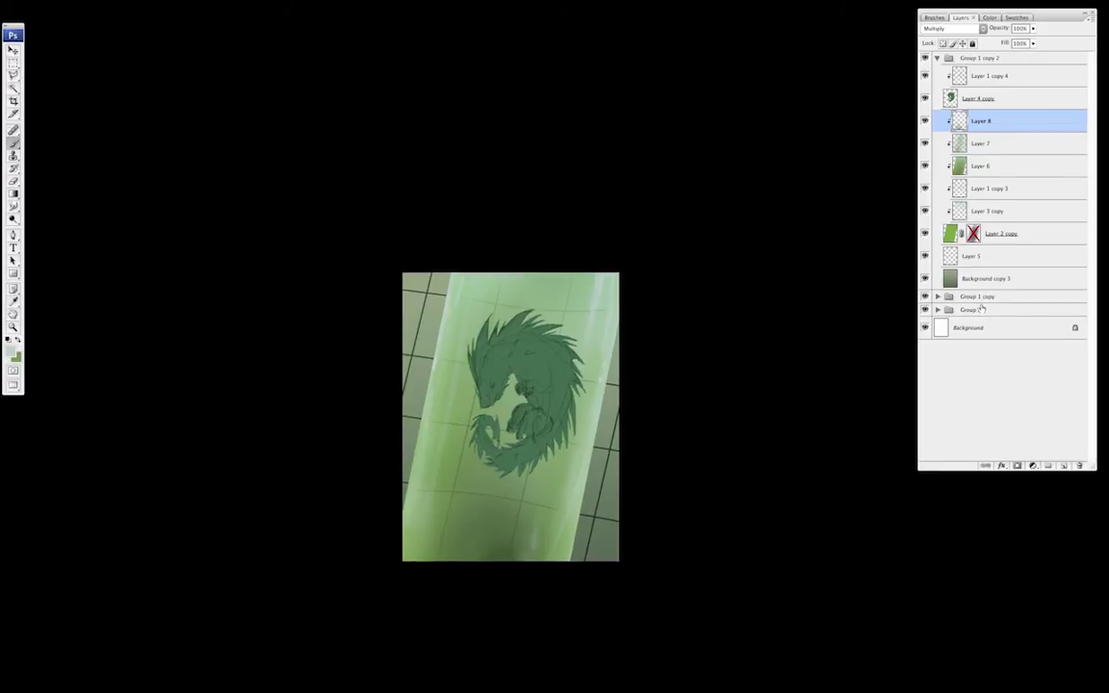
{"action": "left_click_drag", "start_coordinate": [655, 533], "coordinate": [655, 542]}
{"action": "key", "text": "super+plus"}
{"action": "left_click_drag", "start_coordinate": [708, 469], "coordinate": [747, 445]}
{"action": "left_click_drag", "start_coordinate": [805, 353], "coordinate": [795, 346]}
{"action": "left_click", "coordinate": [1001, 76]}
{"action": "left_click", "coordinate": [1064, 466]}
{"action": "key", "text": "super+alt+g"}
{"action": "left_click", "coordinate": [967, 29]}
{"action": "left_click", "coordinate": [942, 140]}
- Brush pale highlights over the dragon's head, neck and upper back with a smaller brush on the Overlay layer
{"action": "key", "text": "bracketleft"}
{"action": "key", "text": "bracketleft"}
{"action": "key", "text": "bracketleft"}
{"action": "key", "text": "bracketleft"}
{"action": "key", "text": "bracketleft"}
{"action": "key", "text": "bracketleft"}
{"action": "key", "text": "bracketleft"}
{"action": "key", "text": "bracketleft"}
{"action": "mouse_move", "coordinate": [495, 287]}
{"action": "left_mouse_down"}
{"action": "mouse_move", "coordinate": [484, 306]}
{"action": "mouse_move", "coordinate": [547, 274]}
{"action": "mouse_move", "coordinate": [578, 330]}
{"action": "mouse_move", "coordinate": [559, 329]}
{"action": "left_mouse_up"}
{"action": "key", "text": "bracketleft"}
{"action": "key", "text": "bracketleft"}
{"action": "key", "text": "bracketleft"}
{"action": "left_click", "coordinate": [528, 412]}
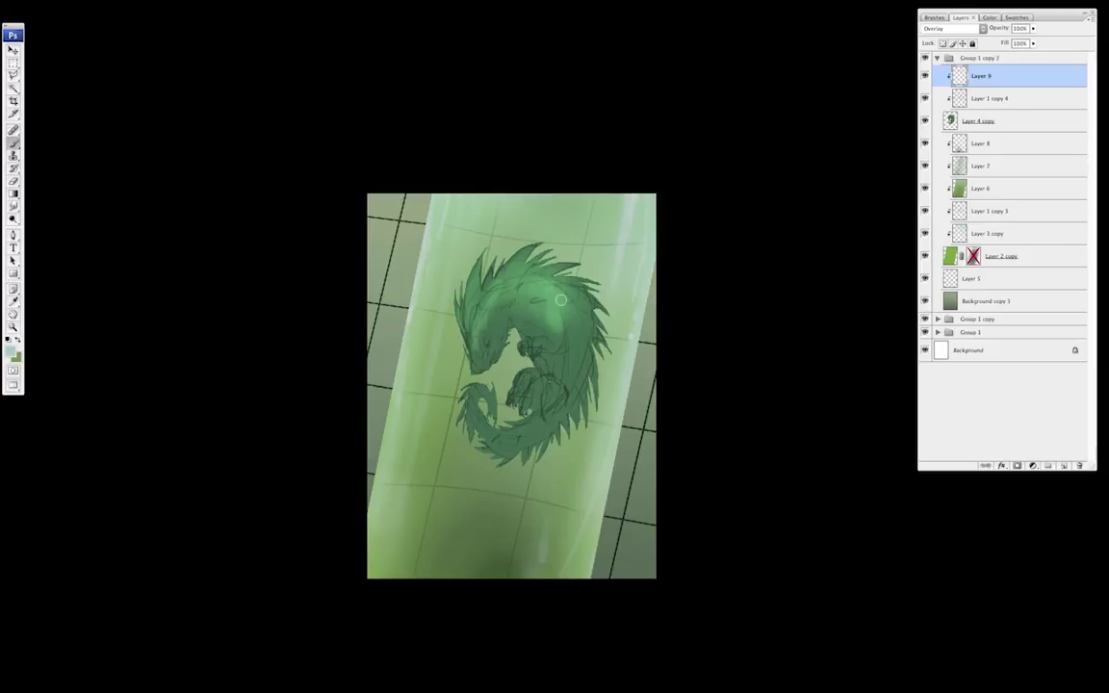
- Paint pale highlights on the dragon's forelimb, hind leg and curled tail
{"action": "key", "text": "ctrl+plus"}
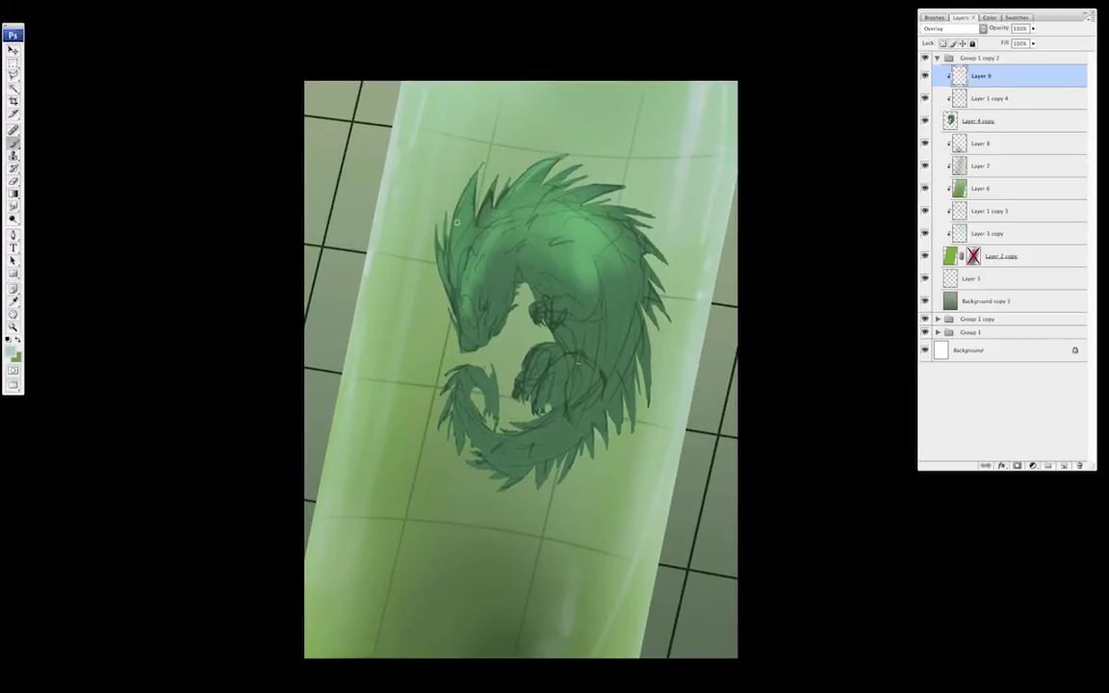
{"action": "mouse_move", "coordinate": [527, 292]}
{"action": "left_mouse_down"}
{"action": "mouse_move", "coordinate": [481, 327]}
{"action": "mouse_move", "coordinate": [564, 370]}
{"action": "left_mouse_up"}
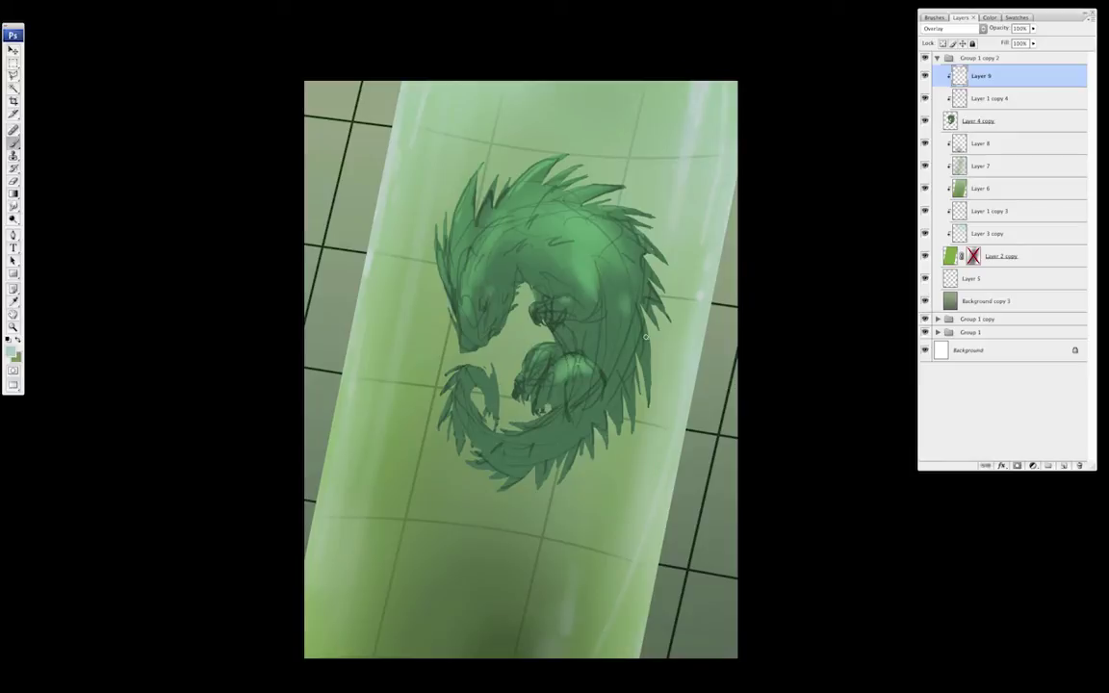
{"action": "mouse_move", "coordinate": [462, 427]}
{"action": "left_mouse_down"}
{"action": "mouse_move", "coordinate": [544, 450]}
{"action": "mouse_move", "coordinate": [601, 395]}
{"action": "left_mouse_up"}
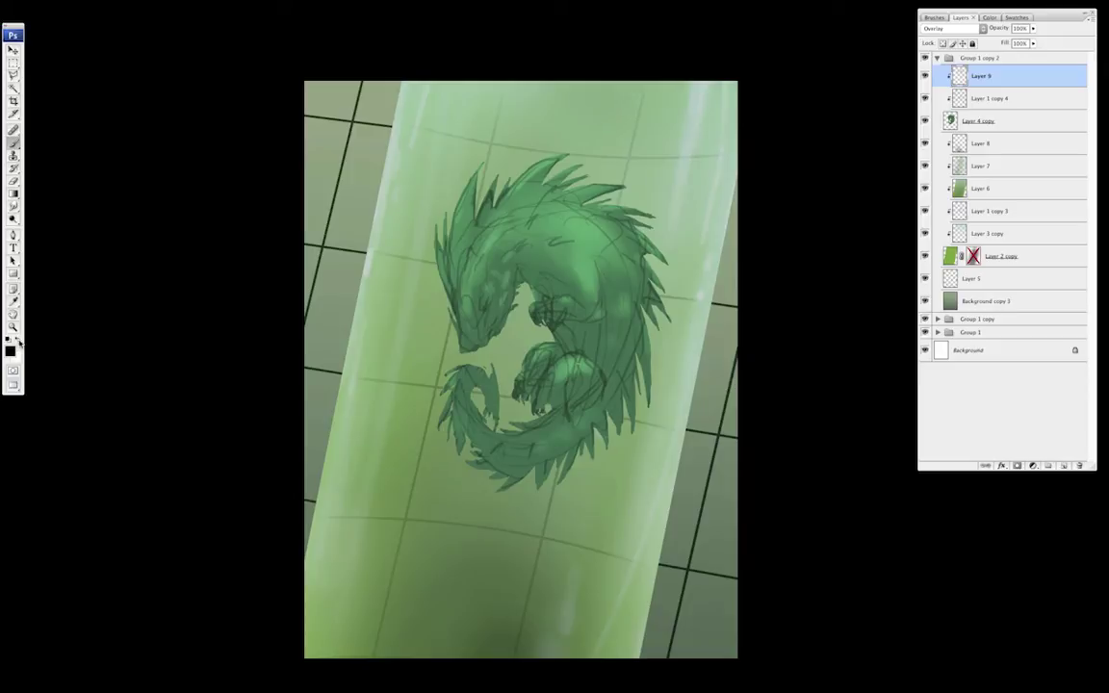
- Paint black shadows under the dragon's jaw and along its belly, forelimb and tail on the Overlay layer
{"action": "mouse_move", "coordinate": [523, 265]}
{"action": "left_mouse_down"}
{"action": "mouse_move", "coordinate": [537, 279]}
{"action": "mouse_move", "coordinate": [474, 360]}
{"action": "mouse_move", "coordinate": [433, 371]}
{"action": "mouse_move", "coordinate": [428, 395]}
{"action": "mouse_move", "coordinate": [500, 488]}
{"action": "mouse_move", "coordinate": [485, 485]}
{"action": "mouse_move", "coordinate": [511, 383]}
{"action": "left_mouse_up"}
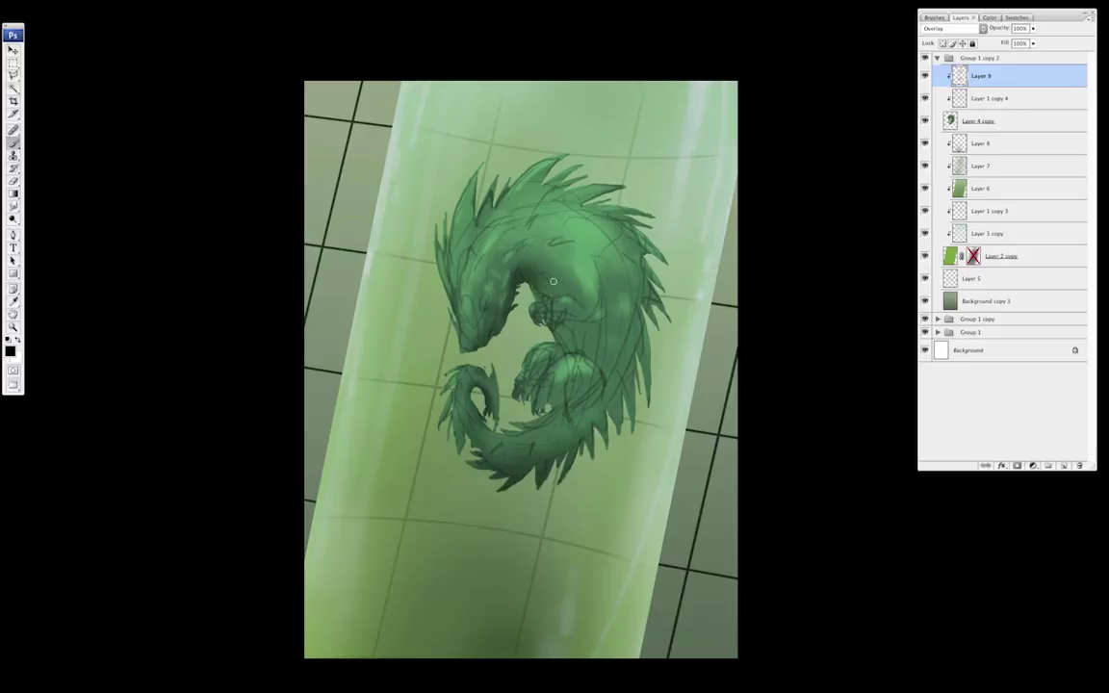
{"action": "mouse_move", "coordinate": [560, 281]}
{"action": "left_mouse_down"}
{"action": "mouse_move", "coordinate": [584, 345]}
{"action": "mouse_move", "coordinate": [601, 328]}
{"action": "mouse_move", "coordinate": [569, 316]}
{"action": "mouse_move", "coordinate": [596, 327]}
{"action": "mouse_move", "coordinate": [606, 293]}
{"action": "left_mouse_up"}
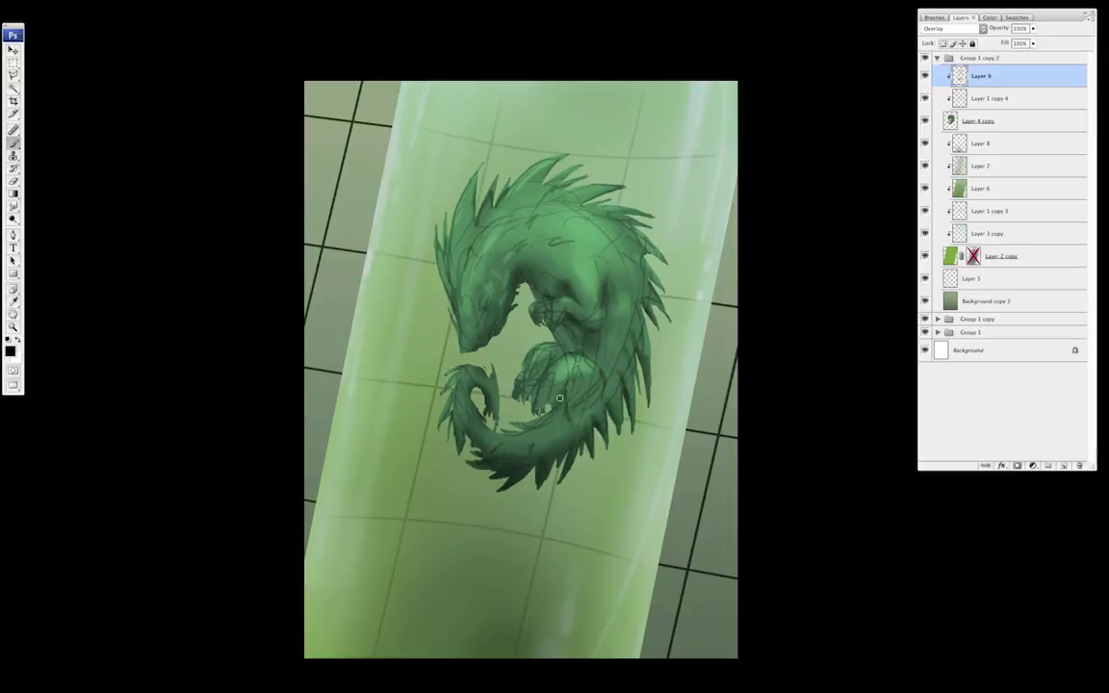
{"action": "mouse_move", "coordinate": [578, 443]}
{"action": "left_mouse_down"}
{"action": "mouse_move", "coordinate": [507, 458]}
{"action": "mouse_move", "coordinate": [469, 432]}
{"action": "left_mouse_up"}
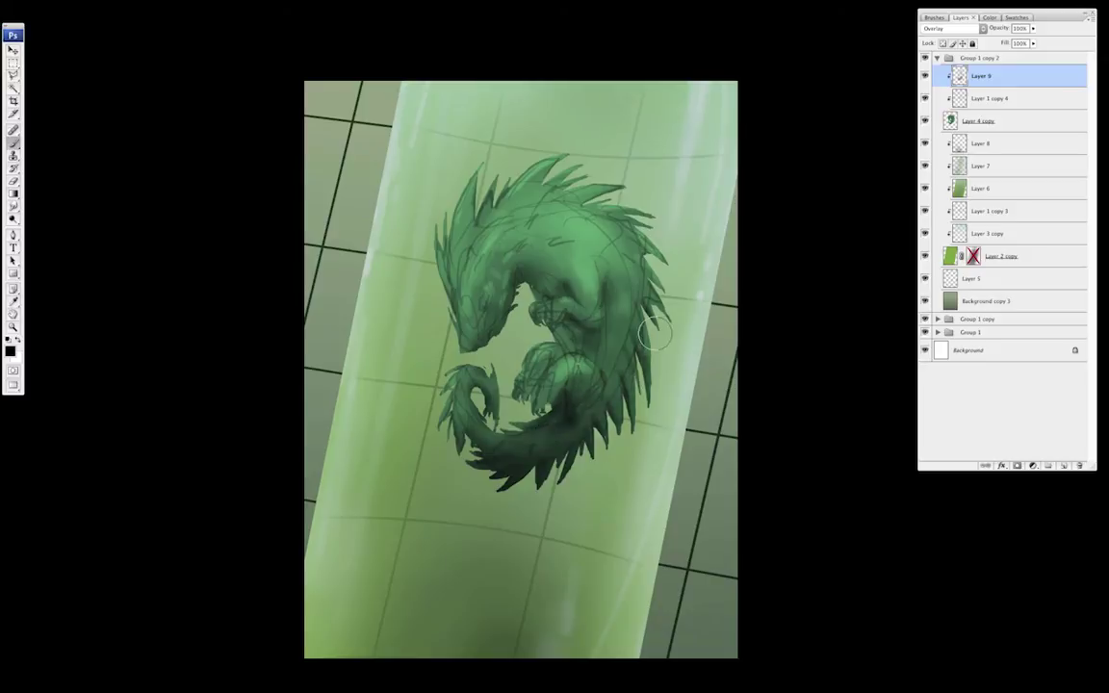
- Deepen the shadows around the dragon's hind leg, chest and outer body with a larger brush
{"action": "key", "text": "]"}
{"action": "left_click_drag", "start_coordinate": [558, 347], "coordinate": [543, 374]}
{"action": "left_click", "coordinate": [596, 412], "text": "alt"}
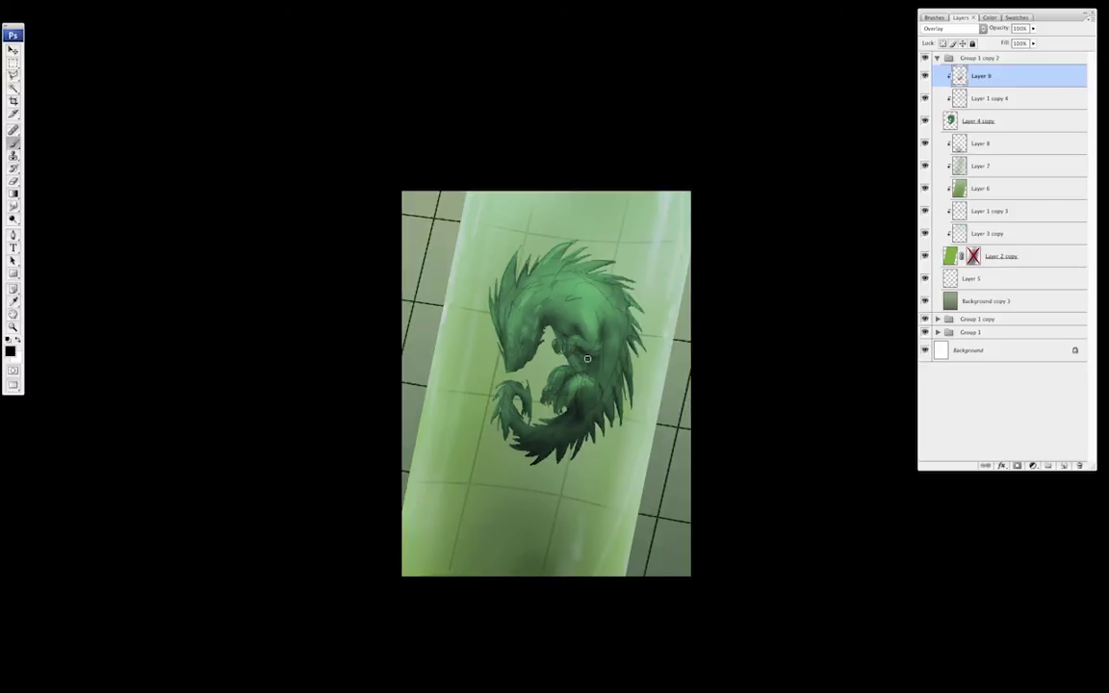
{"action": "left_click_drag", "start_coordinate": [555, 322], "coordinate": [563, 311]}
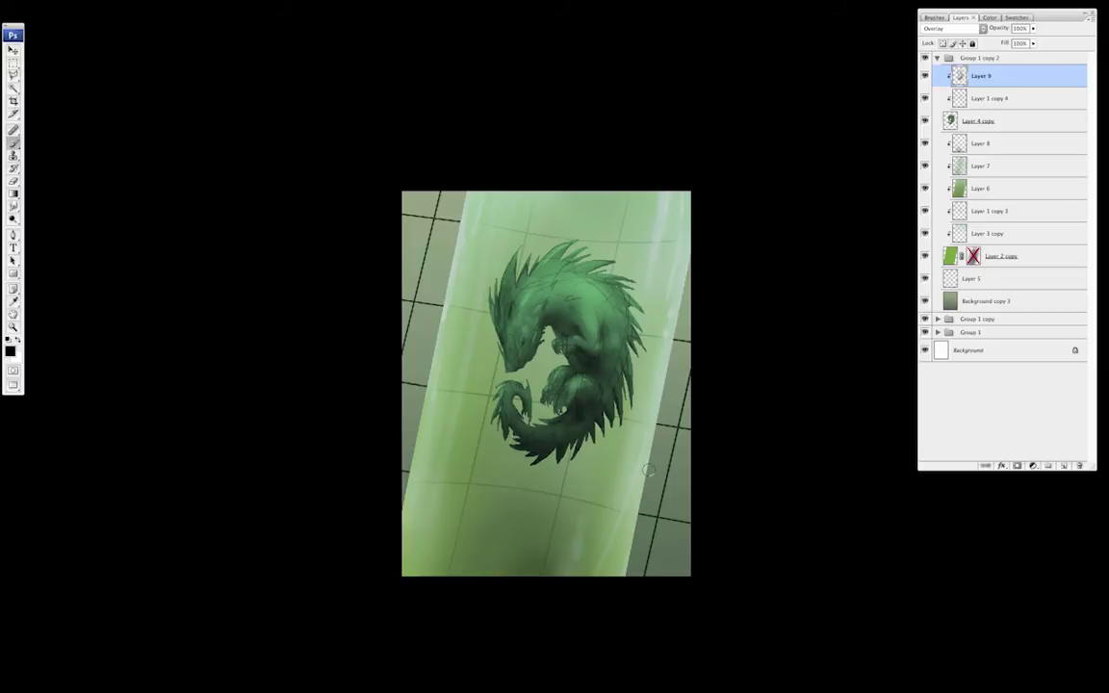
- Reduce the opacity of the dragon's Overlay shading layer slightly
{"action": "left_click", "coordinate": [1033, 28]}
{"action": "left_click_drag", "start_coordinate": [1039, 42], "coordinate": [1025, 40]}
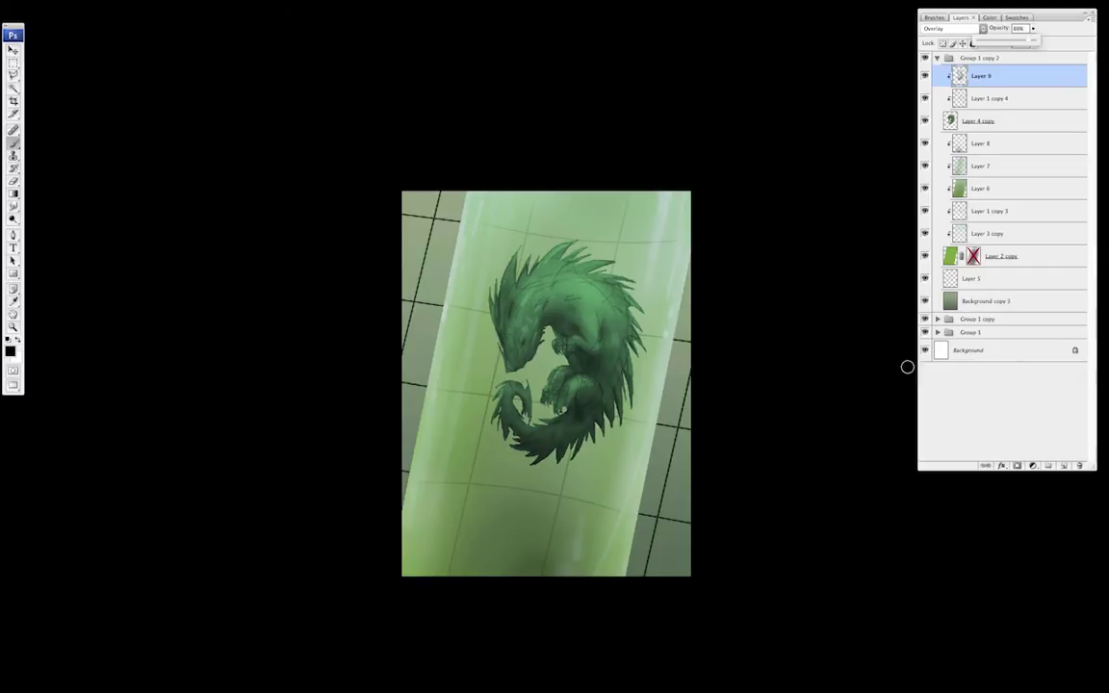
{"action": "left_click", "coordinate": [937, 57]}
{"action": "right_click", "coordinate": [973, 58]}
{"action": "left_click", "coordinate": [1020, 74]}
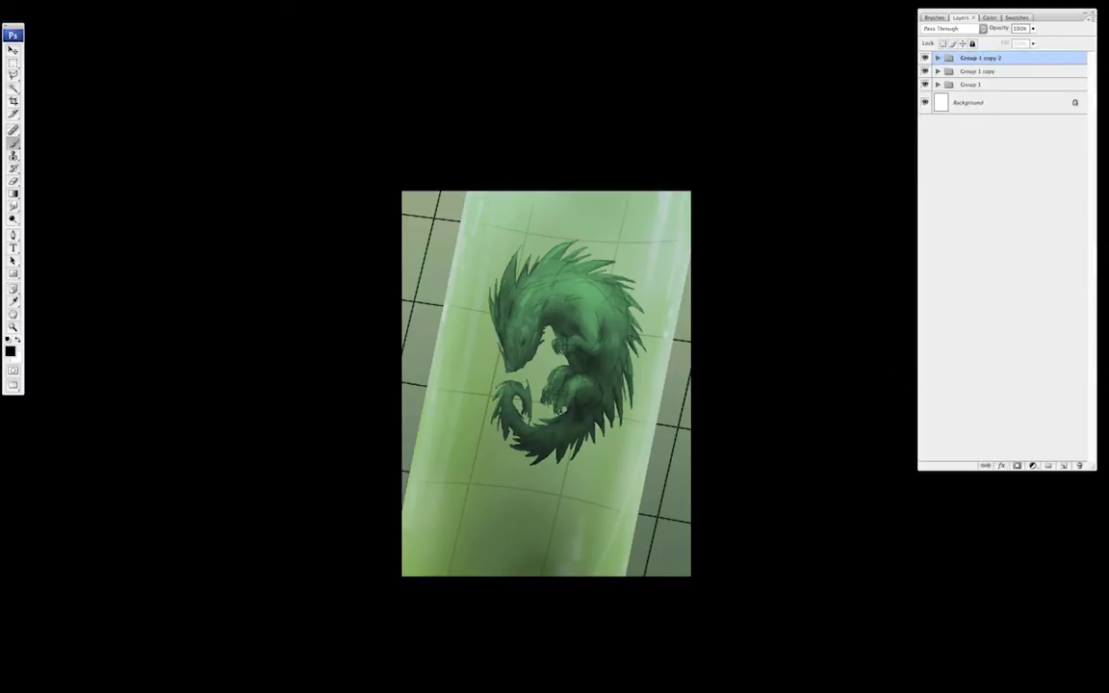
- Add a new layer above the dragon's shading layer and look through the brush presets for a hard round brush
{"action": "left_click", "coordinate": [938, 58]}
{"action": "left_click", "coordinate": [993, 76]}
{"action": "key", "text": "ctrl+alt+shift+n"}
{"action": "right_click", "coordinate": [594, 527]}
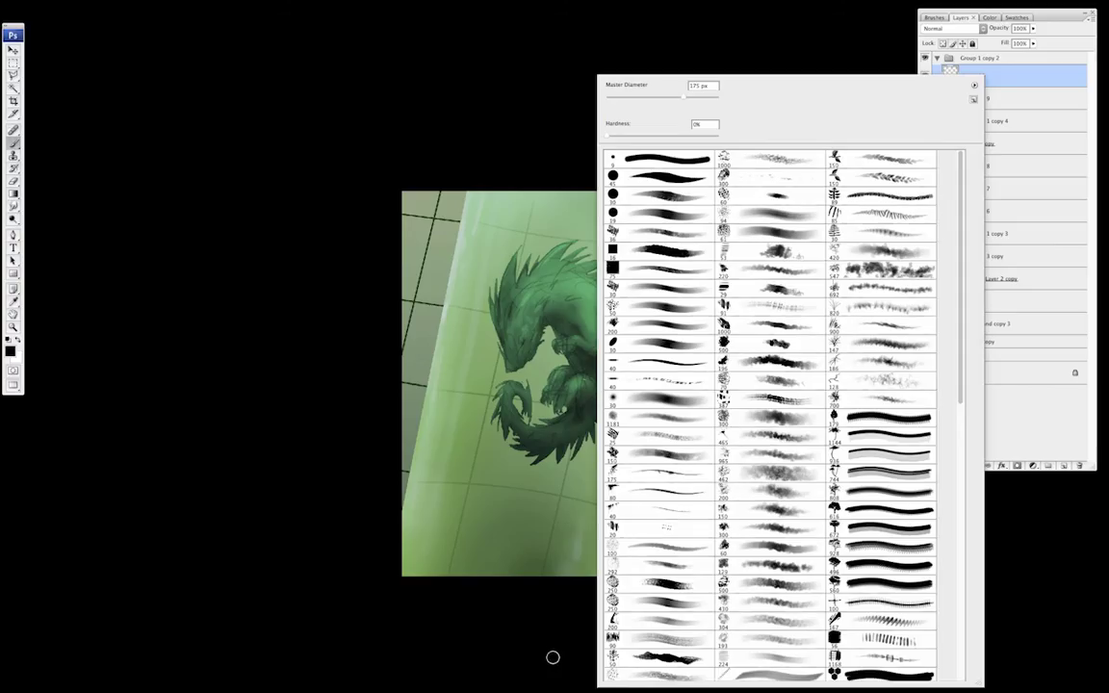
{"action": "left_click_drag", "start_coordinate": [960, 380], "coordinate": [950, 581]}
{"action": "left_click", "coordinate": [491, 649]}
{"action": "right_click", "coordinate": [556, 498]}
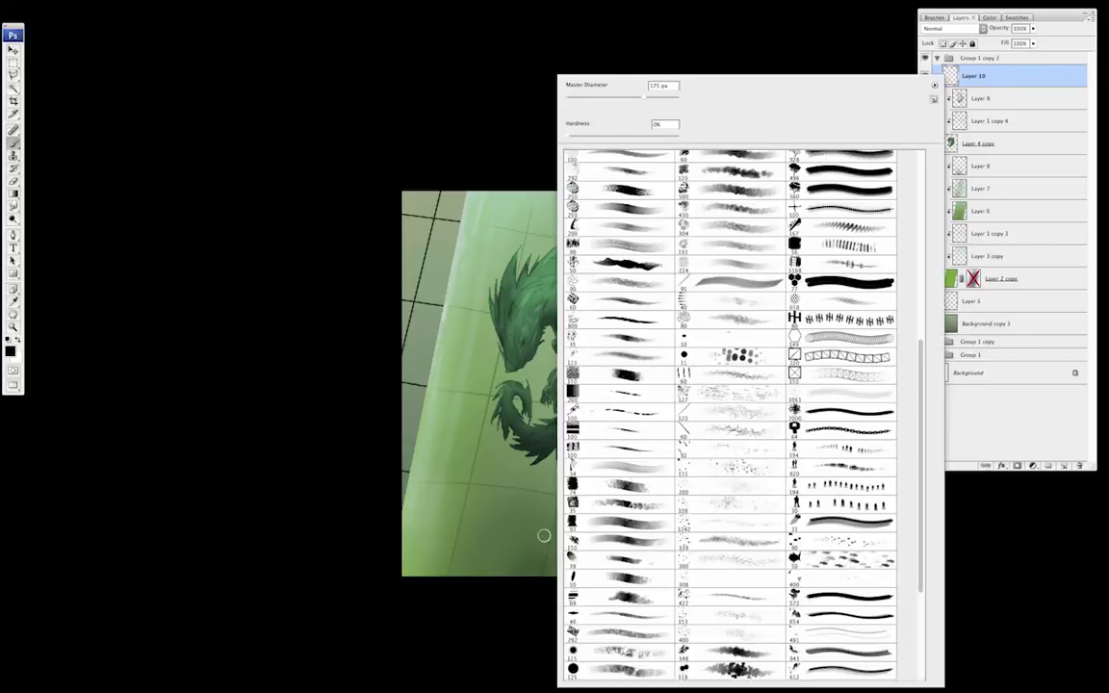
{"action": "left_click", "coordinate": [270, 465]}
- Set the round brush tip's spacing to 112% for separate dabs, and undo a test dab on the canvas
{"action": "left_click", "coordinate": [935, 18]}
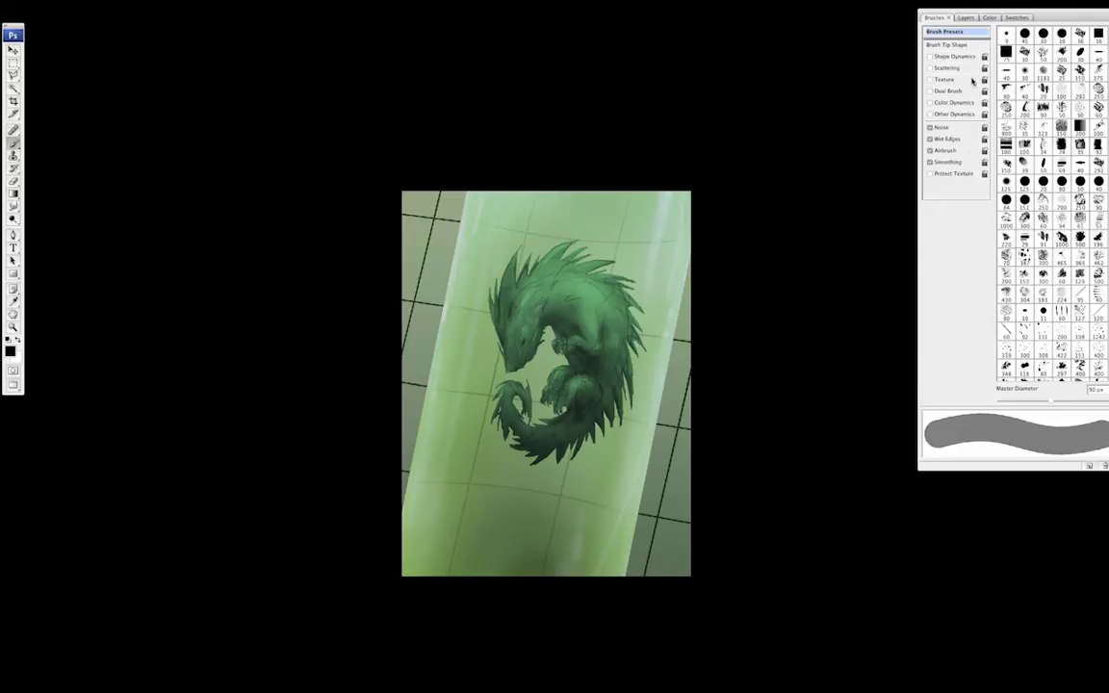
{"action": "left_click", "coordinate": [947, 44]}
{"action": "left_click", "coordinate": [999, 389]}
{"action": "left_click", "coordinate": [588, 504]}
{"action": "key", "text": "ctrl+z"}
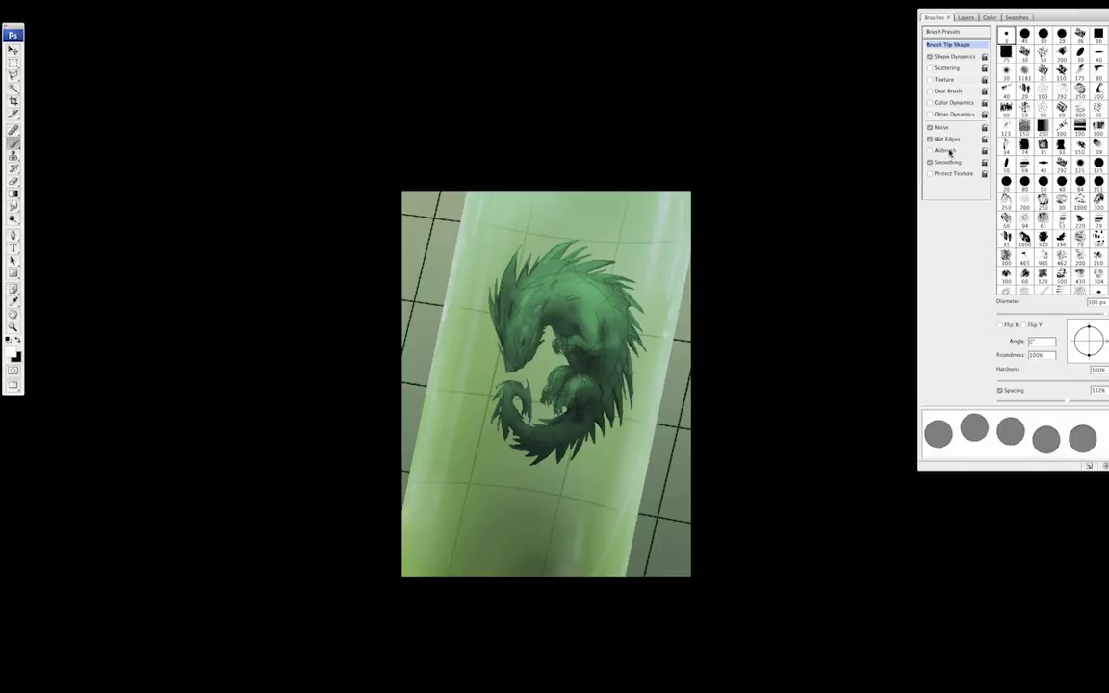
- Enable Dual Brush in Multiply mode with the 45 px soft round as the second tip
{"action": "left_click", "coordinate": [949, 90]}
{"action": "left_click", "coordinate": [1063, 30]}
{"action": "left_click", "coordinate": [1073, 34]}
{"action": "left_click", "coordinate": [1025, 292]}
{"action": "left_click", "coordinate": [1080, 294]}
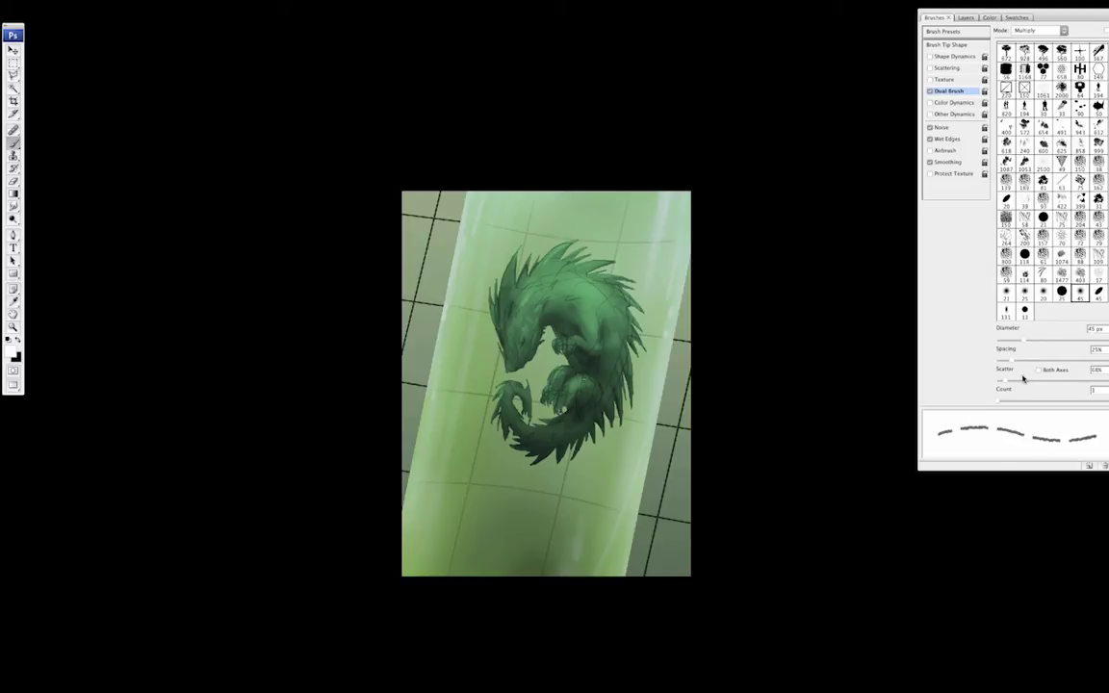
- Set the second tip to 0% scatter, 91% spacing and 578 px diameter, and dab a white bubble below the dragon
{"action": "left_click_drag", "start_coordinate": [1005, 384], "coordinate": [997, 362]}
{"action": "mouse_move", "coordinate": [1006, 344]}
{"action": "left_mouse_down"}
{"action": "mouse_move", "coordinate": [1104, 348]}
{"action": "mouse_move", "coordinate": [1093, 349]}
{"action": "left_mouse_up"}
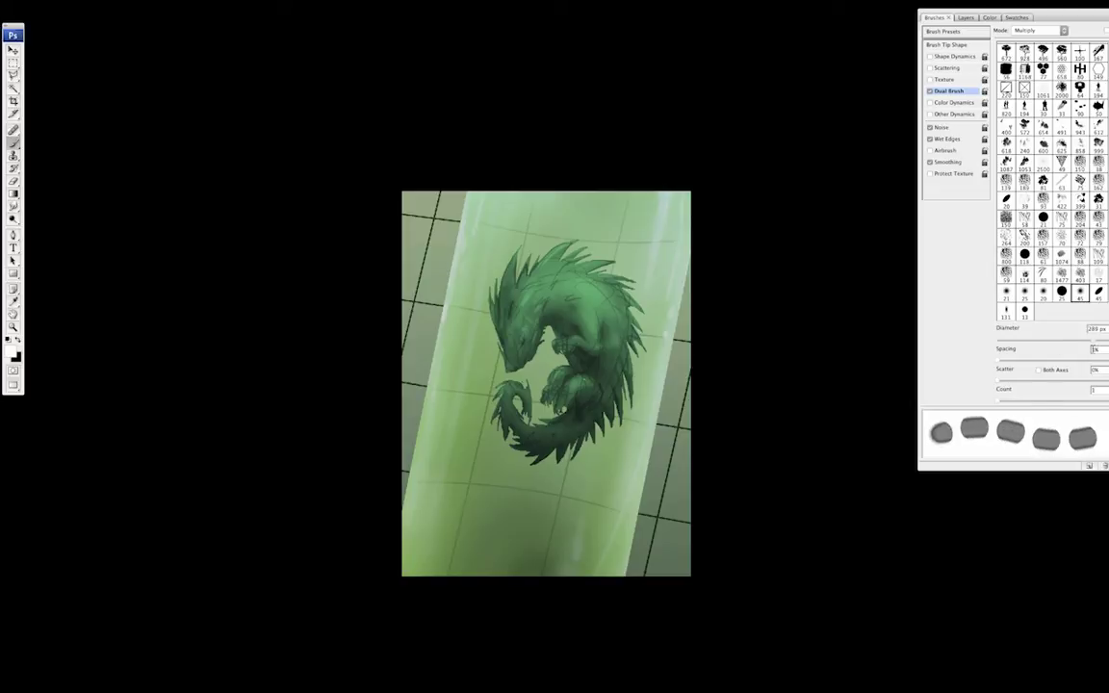
{"action": "left_click", "coordinate": [951, 45]}
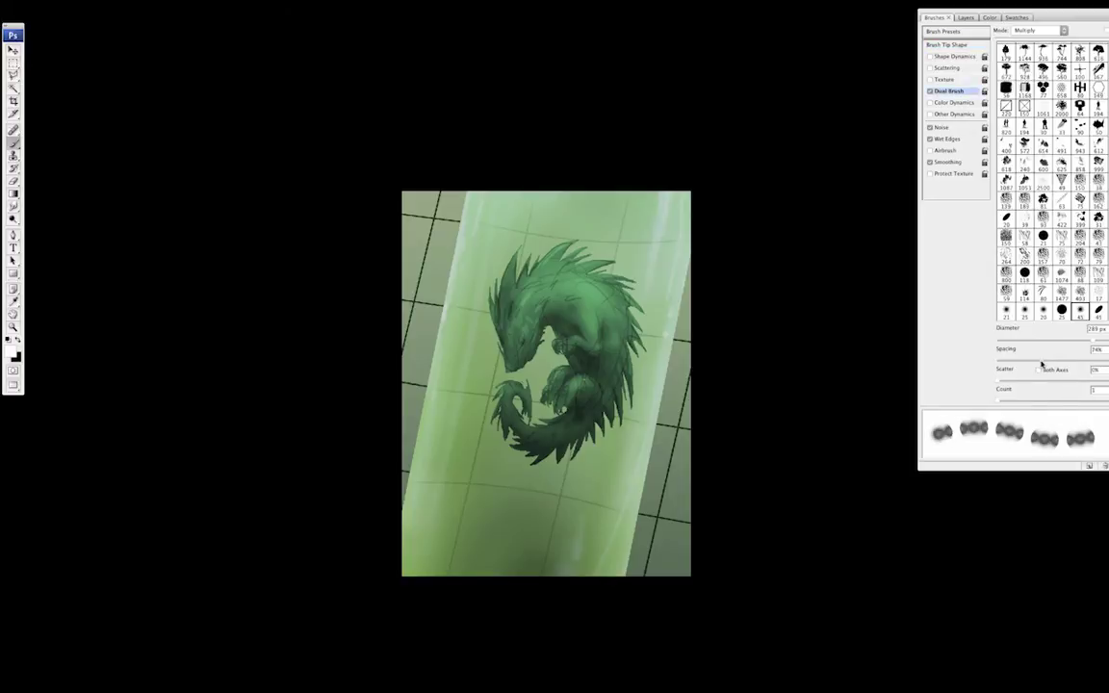
{"action": "left_click_drag", "start_coordinate": [1040, 364], "coordinate": [1107, 340]}
{"action": "left_click_drag", "start_coordinate": [1068, 361], "coordinate": [1052, 359]}
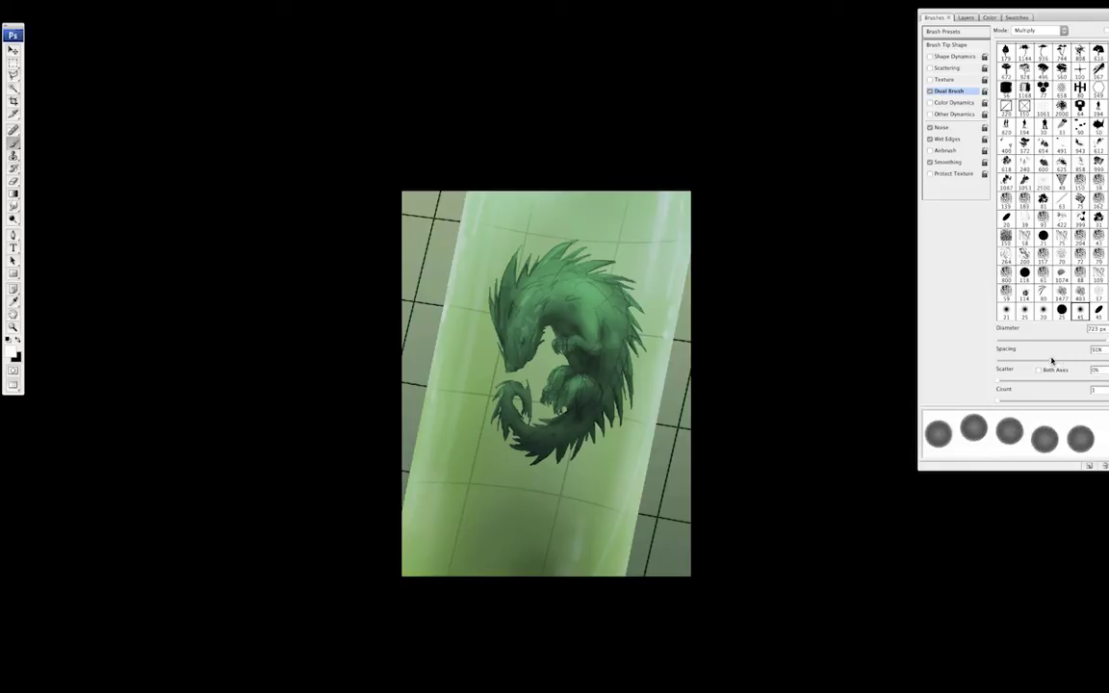
{"action": "left_click", "coordinate": [582, 500]}
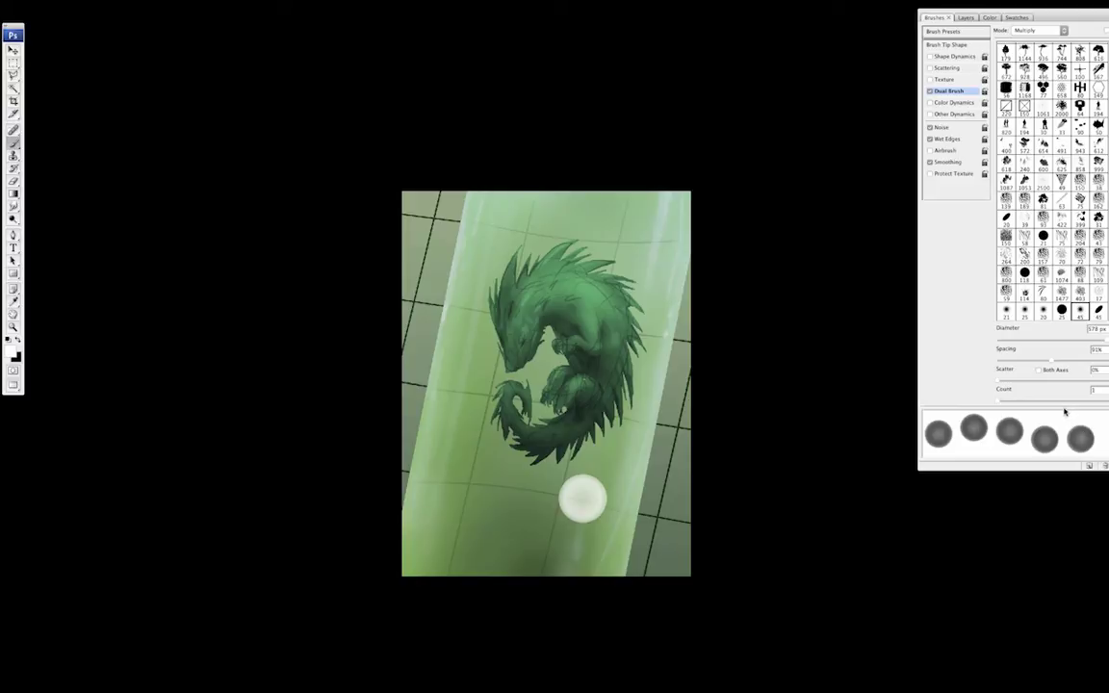
- Try Darken, Linear Height and other blend modes for the dual brush and return the mode to Multiply
{"action": "left_click", "coordinate": [1064, 35]}
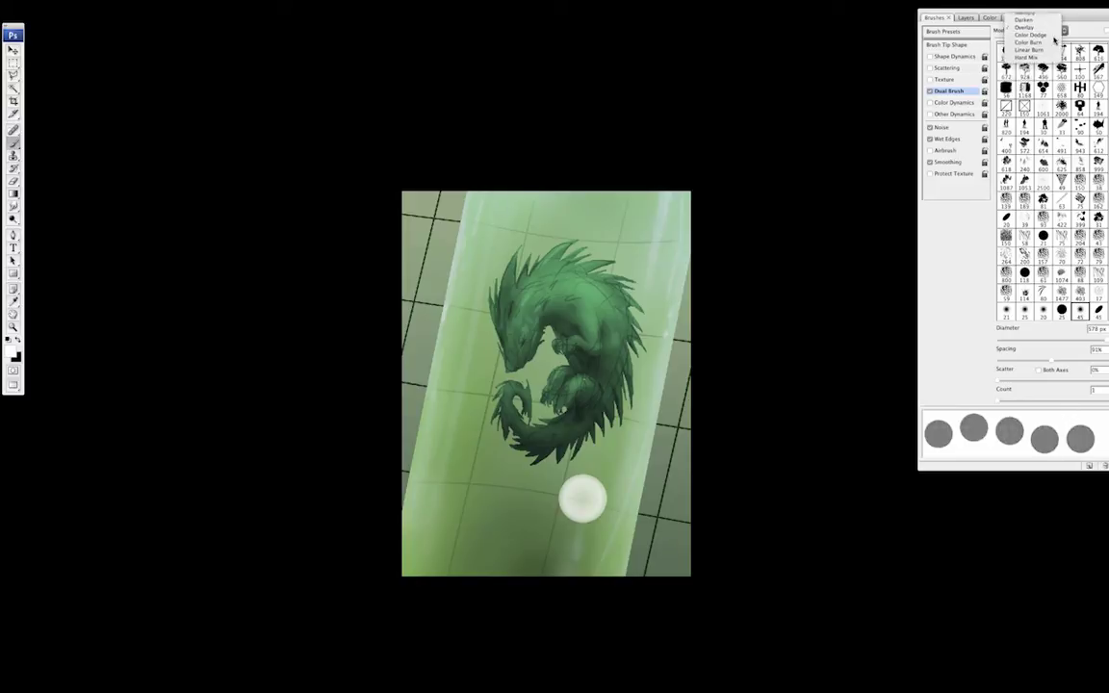
{"action": "left_click", "coordinate": [1040, 21]}
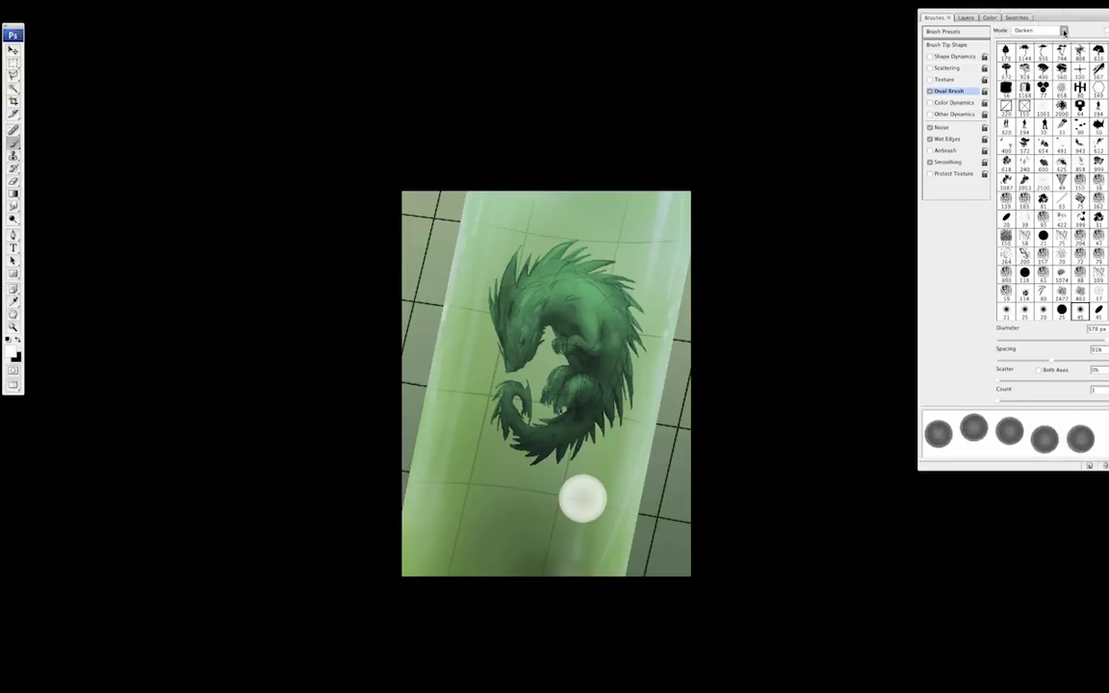
{"action": "left_click", "coordinate": [1064, 32]}
{"action": "left_click", "coordinate": [1054, 37]}
{"action": "left_click", "coordinate": [1063, 32]}
{"action": "left_click", "coordinate": [1054, 39]}
{"action": "left_click", "coordinate": [1063, 31]}
{"action": "left_click", "coordinate": [1054, 38]}
{"action": "left_click", "coordinate": [1059, 31]}
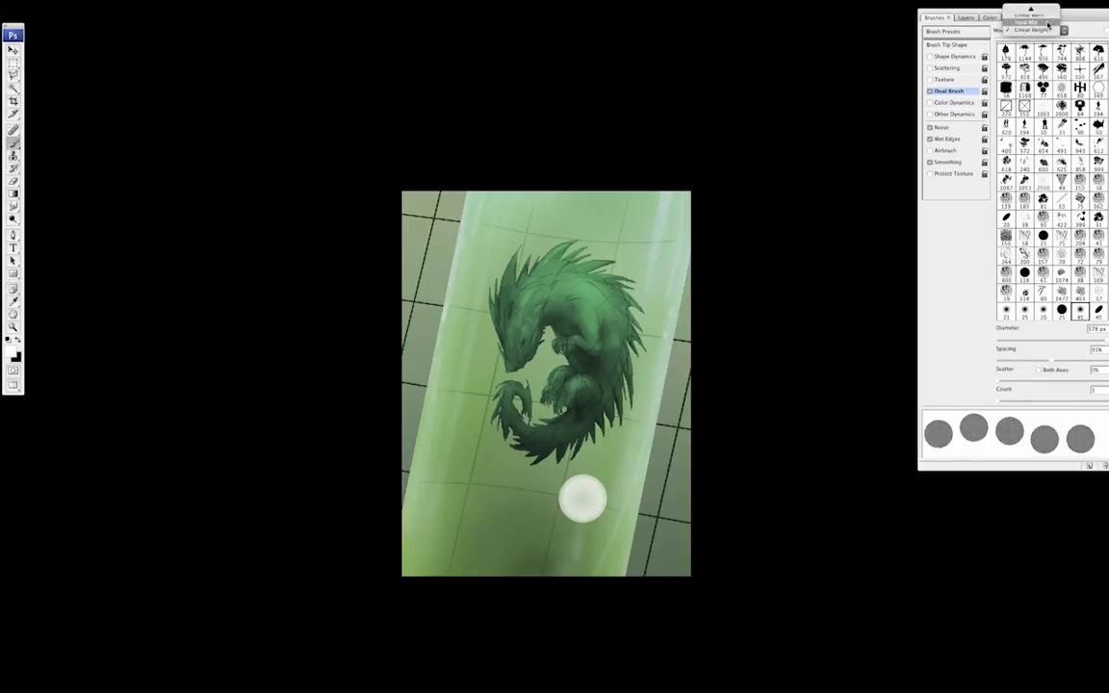
{"action": "left_click", "coordinate": [1039, 10]}
- Undo the test bubble and enable Scattering, leaving scatter at 0% for both the main and the second brush tip
{"action": "key", "text": "super+z"}
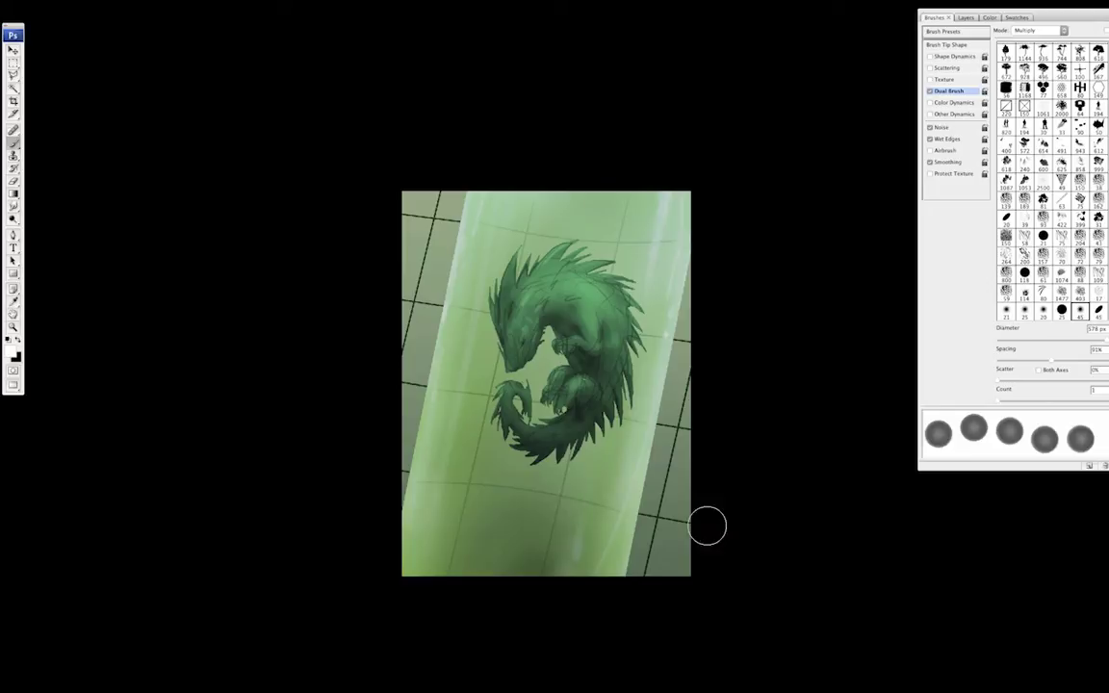
{"action": "left_click", "coordinate": [947, 68]}
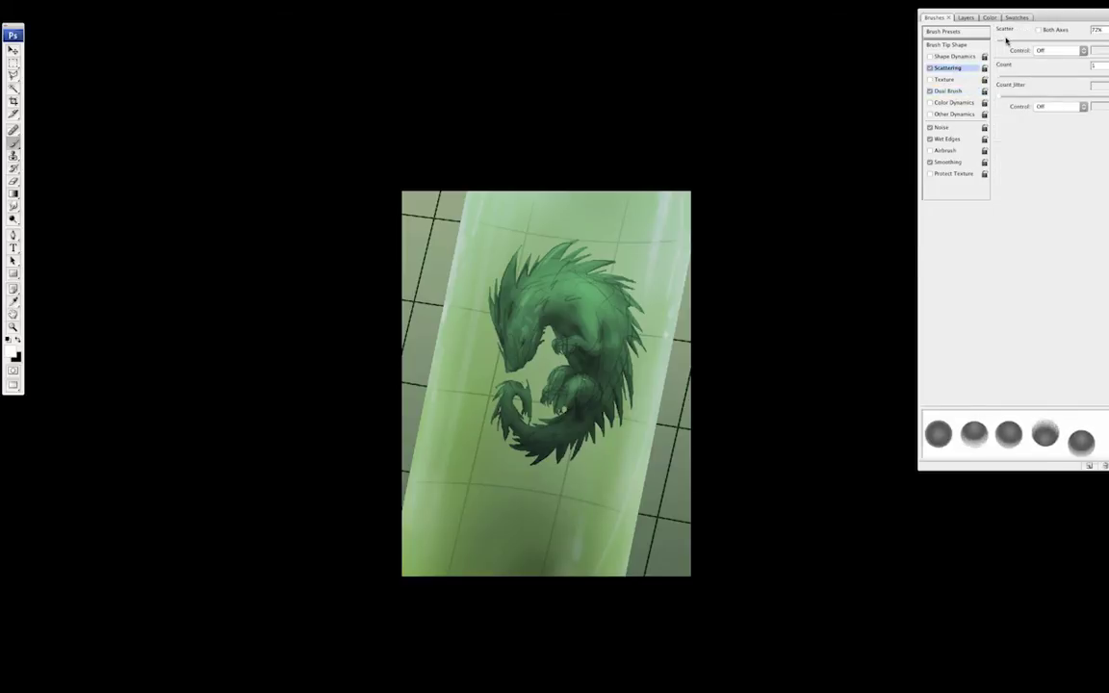
{"action": "mouse_move", "coordinate": [1007, 39]}
{"action": "left_mouse_down"}
{"action": "mouse_move", "coordinate": [992, 40]}
{"action": "mouse_move", "coordinate": [1014, 39]}
{"action": "left_mouse_up"}
{"action": "left_click_drag", "start_coordinate": [1106, 29], "coordinate": [1074, 32]}
{"action": "type", "text": "150"}
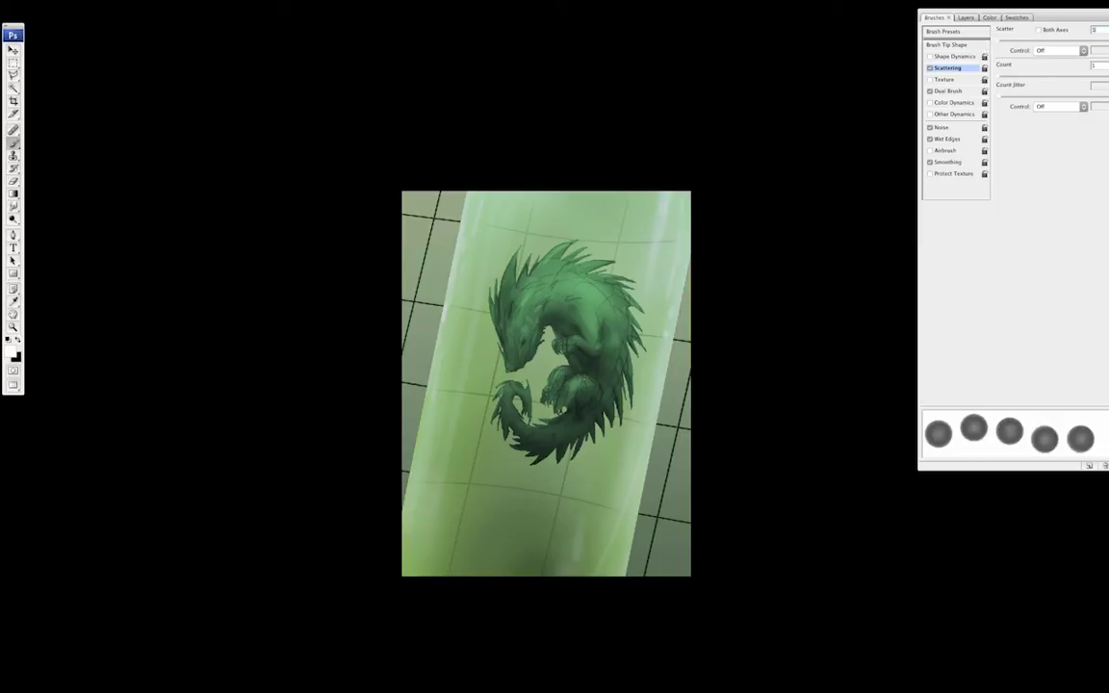
{"action": "left_click", "coordinate": [953, 90]}
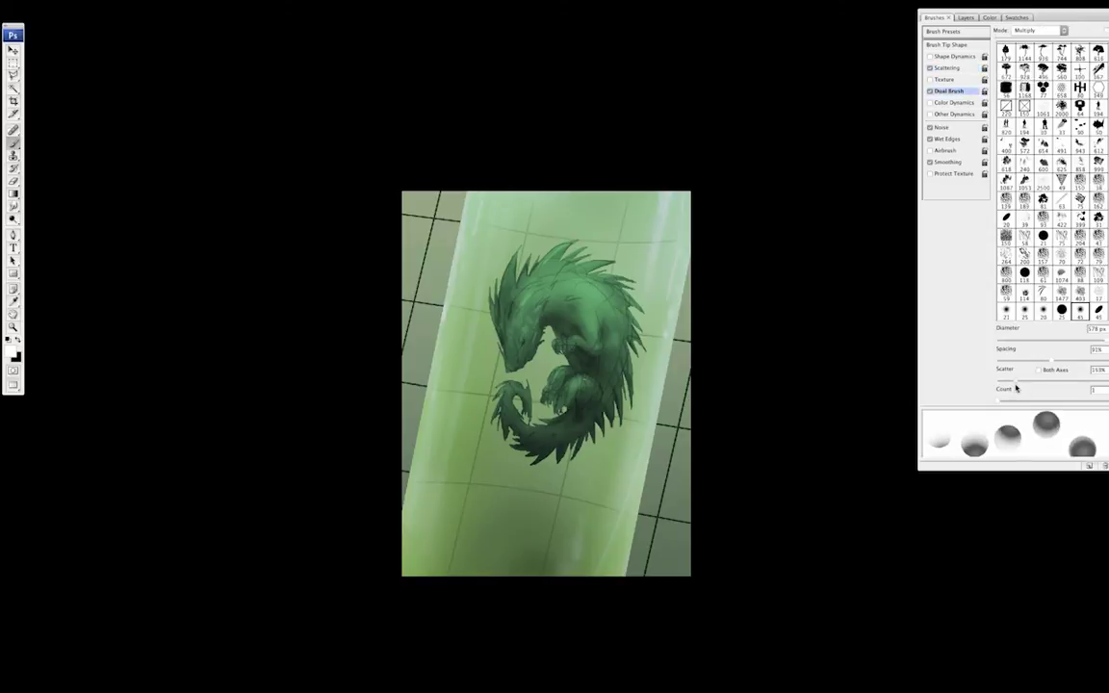
{"action": "left_click_drag", "start_coordinate": [1015, 389], "coordinate": [984, 387]}
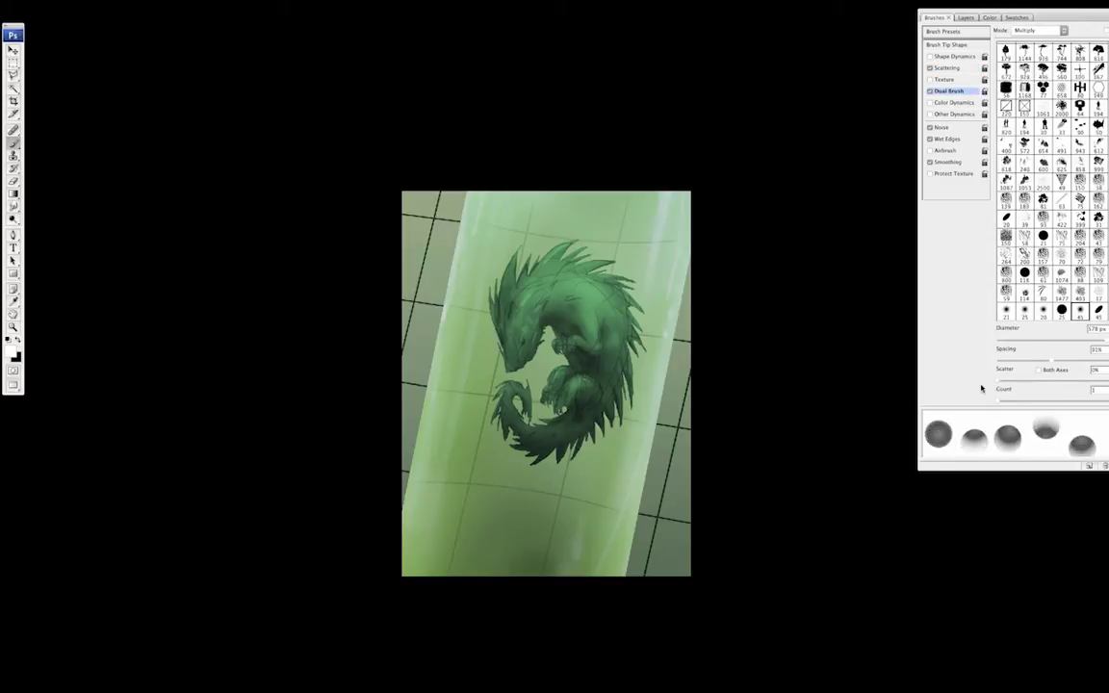
{"action": "left_click", "coordinate": [948, 67]}
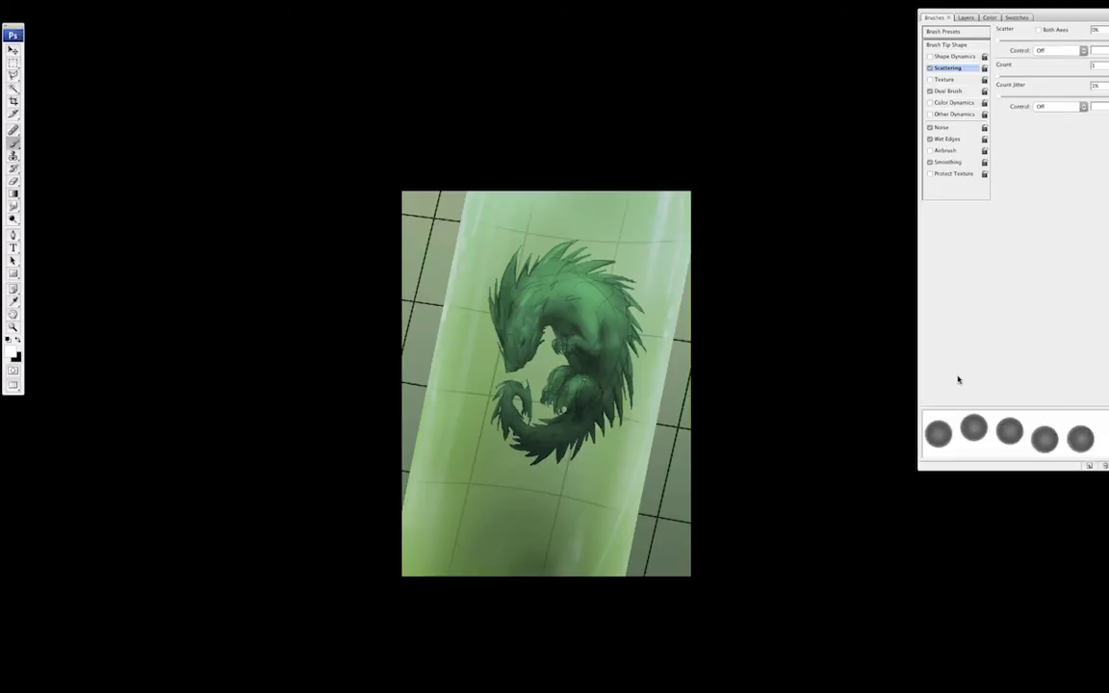
- Dab a cluster of white bubbles in varying sizes in the lower part of the tube, below the dragon
{"action": "left_click", "coordinate": [591, 507]}
{"action": "left_click", "coordinate": [582, 472]}
{"action": "left_click", "coordinate": [524, 491]}
{"action": "left_click", "coordinate": [557, 521]}
{"action": "left_click", "coordinate": [535, 579]}
{"action": "left_click", "coordinate": [577, 563]}
{"action": "left_click", "coordinate": [525, 550]}
{"action": "left_click", "coordinate": [535, 524]}
{"action": "left_click", "coordinate": [465, 576]}
{"action": "left_click", "coordinate": [492, 540]}
{"action": "left_click", "coordinate": [501, 523]}
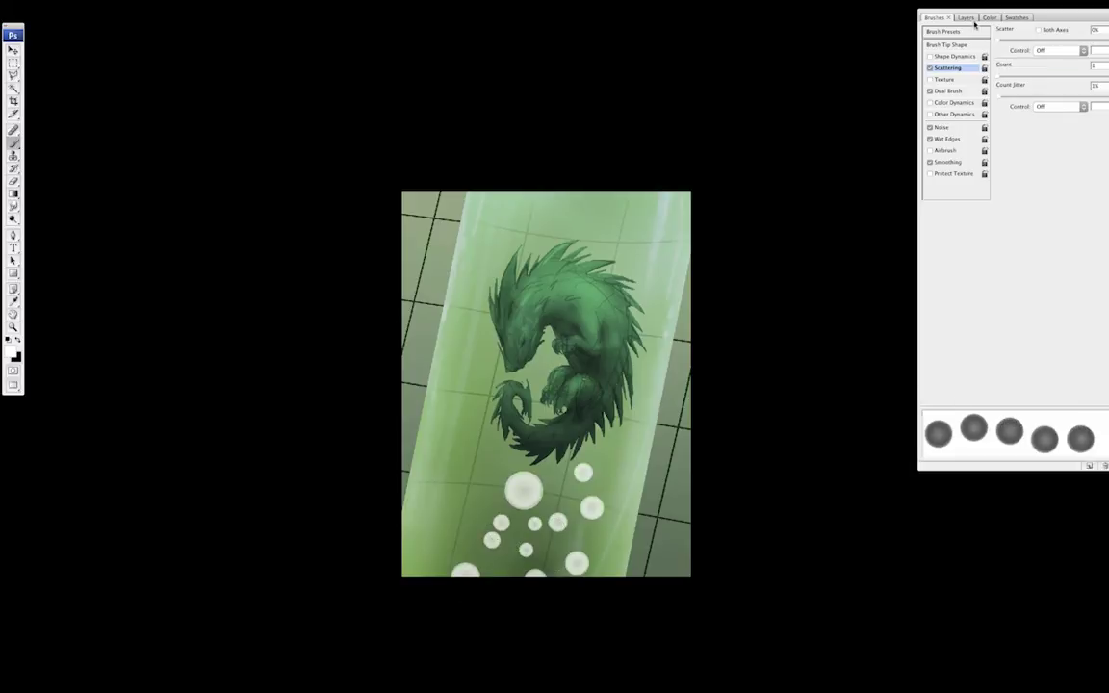
- Add large and small bubbles on Layer 10 around the dragon's tail and at the top of the tube
{"action": "left_click", "coordinate": [965, 17]}
{"action": "left_click", "coordinate": [451, 536]}
{"action": "left_click", "coordinate": [484, 476]}
{"action": "key", "text": "]"}
{"action": "key", "text": "]"}
{"action": "left_click", "coordinate": [645, 255]}
{"action": "left_click", "coordinate": [624, 217]}
{"action": "key", "text": "["}
{"action": "key", "text": "["}
{"action": "left_click", "coordinate": [587, 211]}
{"action": "left_click", "coordinate": [597, 434]}
{"action": "left_click", "coordinate": [519, 452]}
{"action": "left_click", "coordinate": [463, 438]}
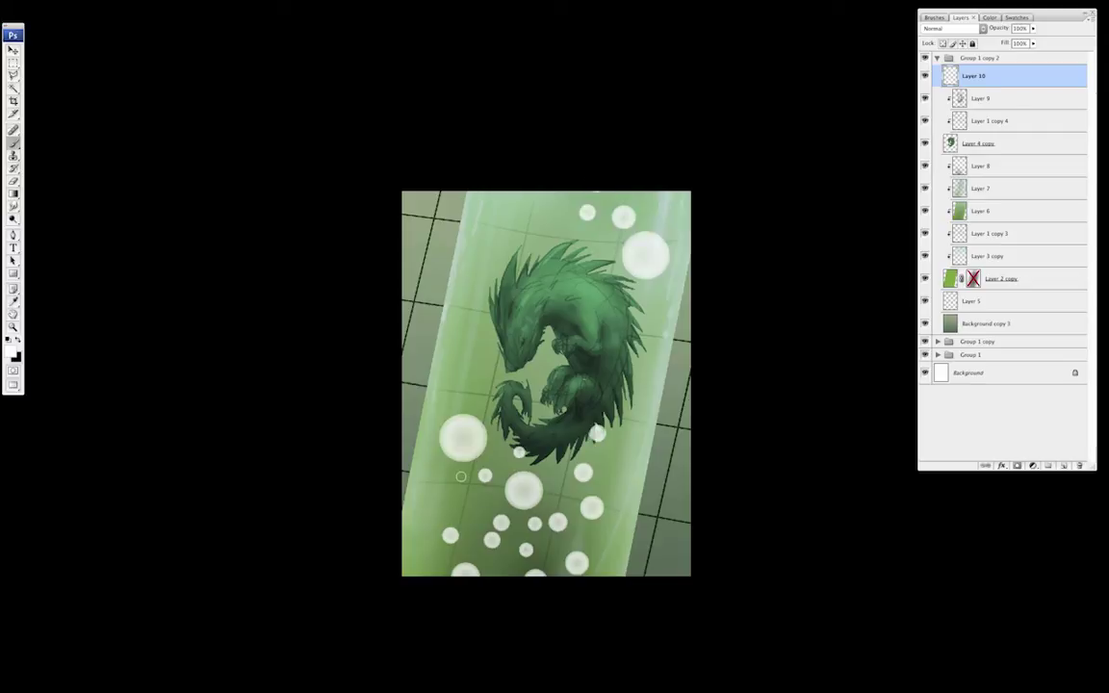
- Scatter more mostly small bubbles over the dragon and the rest of the tube, and lower Layer 10's opacity
{"action": "left_click", "coordinate": [453, 491]}
{"action": "left_click", "coordinate": [558, 464]}
{"action": "left_click", "coordinate": [611, 461]}
{"action": "left_click", "coordinate": [565, 433]}
{"action": "left_click", "coordinate": [487, 367]}
{"action": "left_click", "coordinate": [547, 359]}
{"action": "left_click", "coordinate": [612, 277]}
{"action": "left_click", "coordinate": [541, 231]}
{"action": "left_click", "coordinate": [489, 252]}
{"action": "left_click", "coordinate": [559, 209]}
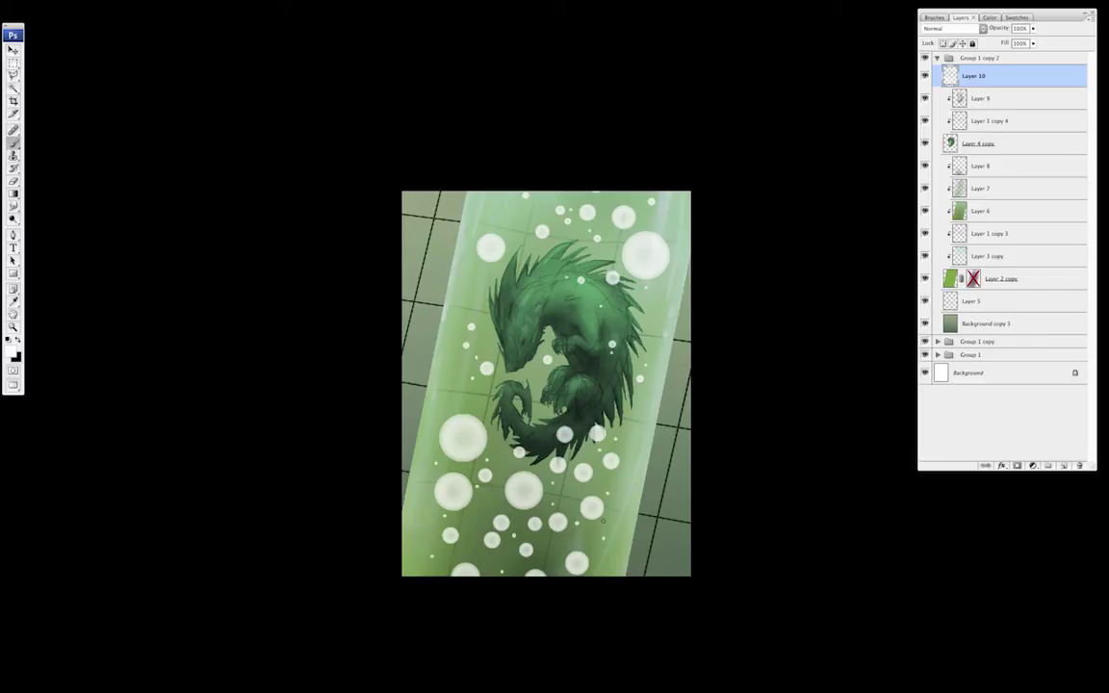
{"action": "left_click_drag", "start_coordinate": [1033, 29], "coordinate": [1017, 39]}
- Add a new layer above the first bubbles and dab brighter bubbles of varying sizes around and below the dragon's tail
{"action": "key", "text": "ctrl+shift+alt+n"}
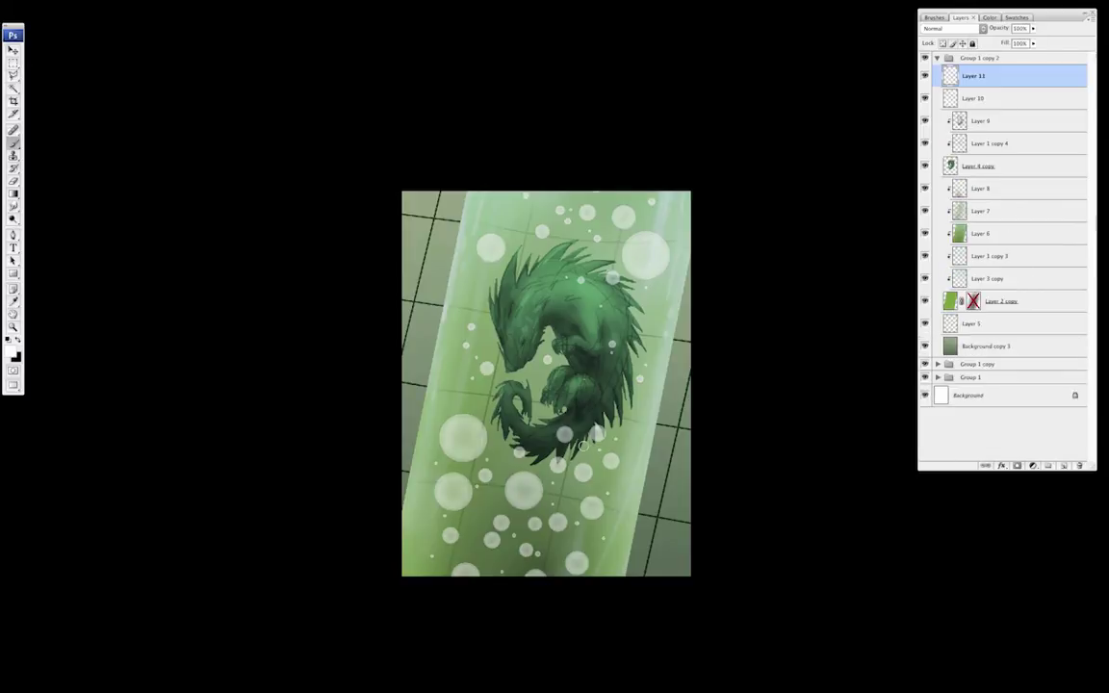
{"action": "left_click", "coordinate": [490, 440]}
{"action": "left_click", "coordinate": [475, 395]}
{"action": "key", "text": "bracketright"}
{"action": "key", "text": "bracketright"}
{"action": "key", "text": "bracketright"}
{"action": "left_click", "coordinate": [510, 542]}
{"action": "key", "text": "bracketleft"}
{"action": "key", "text": "bracketleft"}
{"action": "left_click", "coordinate": [557, 580]}
{"action": "left_click", "coordinate": [469, 549]}
{"action": "left_click", "coordinate": [485, 510]}
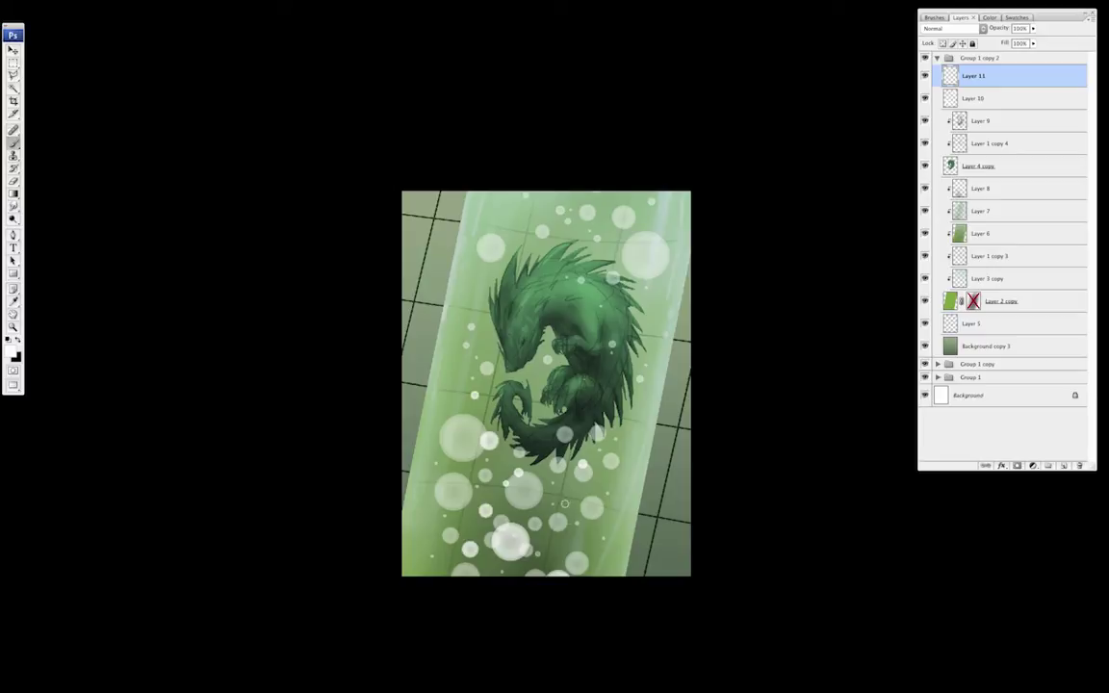
- Dab more bubbles beside the dragon and at the tube's top on Layer 11, and set the layer's opacity to 62%
{"action": "left_click", "coordinate": [582, 547]}
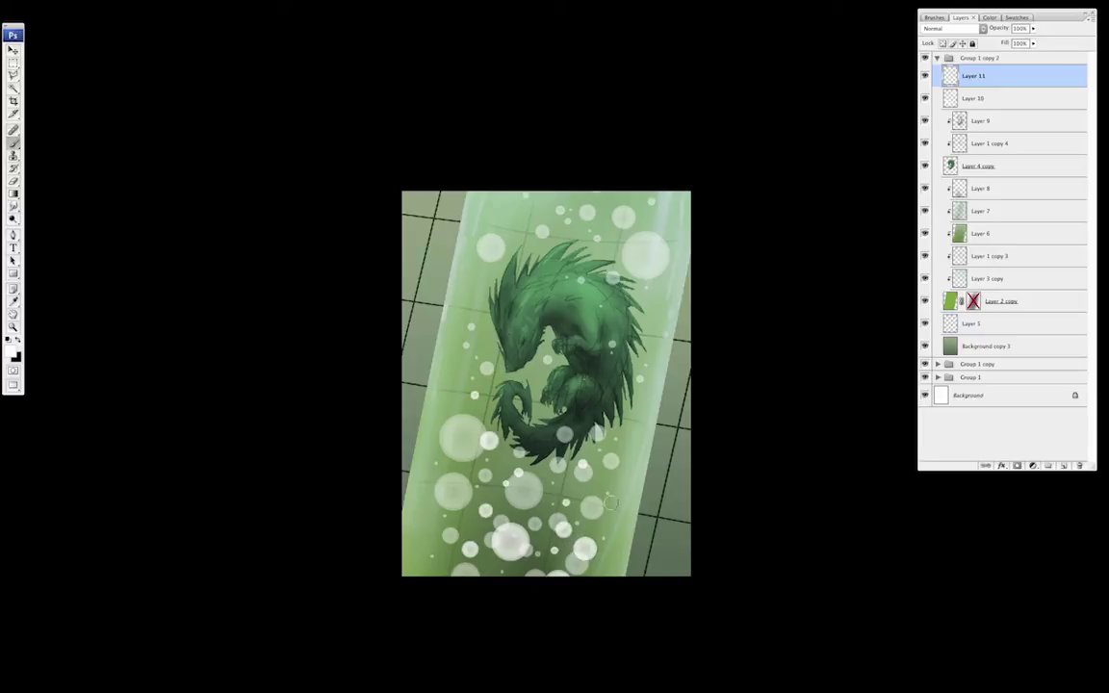
{"action": "left_click", "coordinate": [632, 362]}
{"action": "left_click", "coordinate": [582, 198]}
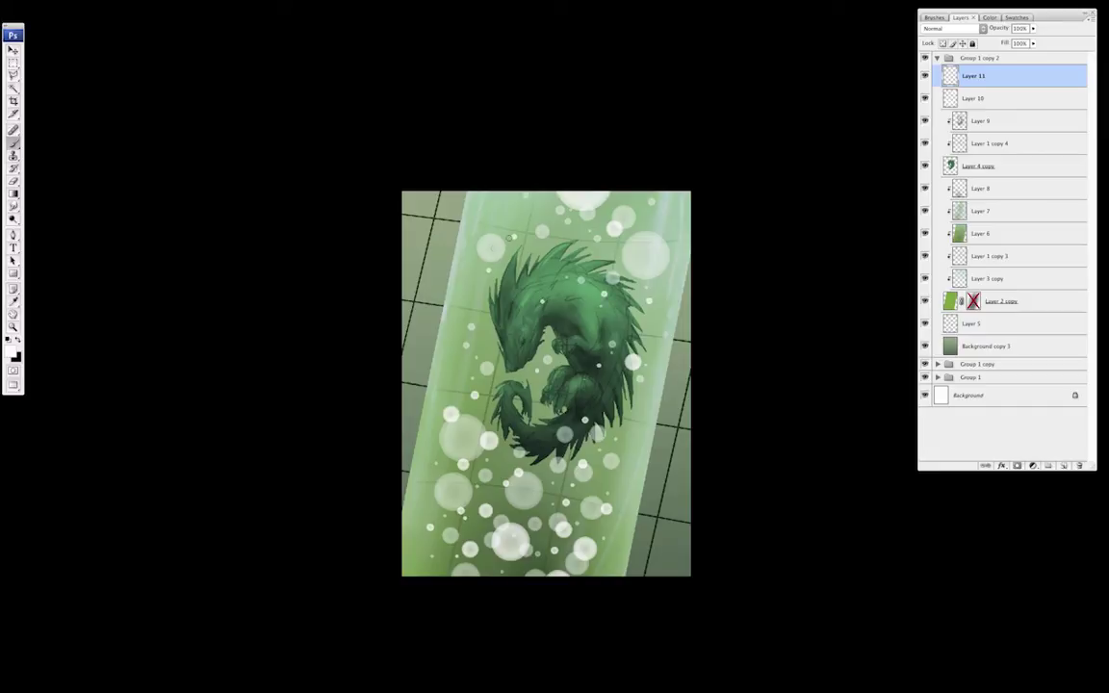
{"action": "left_click", "coordinate": [1033, 28]}
{"action": "left_click", "coordinate": [1022, 40]}
{"action": "left_click", "coordinate": [1017, 41]}
{"action": "left_click", "coordinate": [804, 614]}
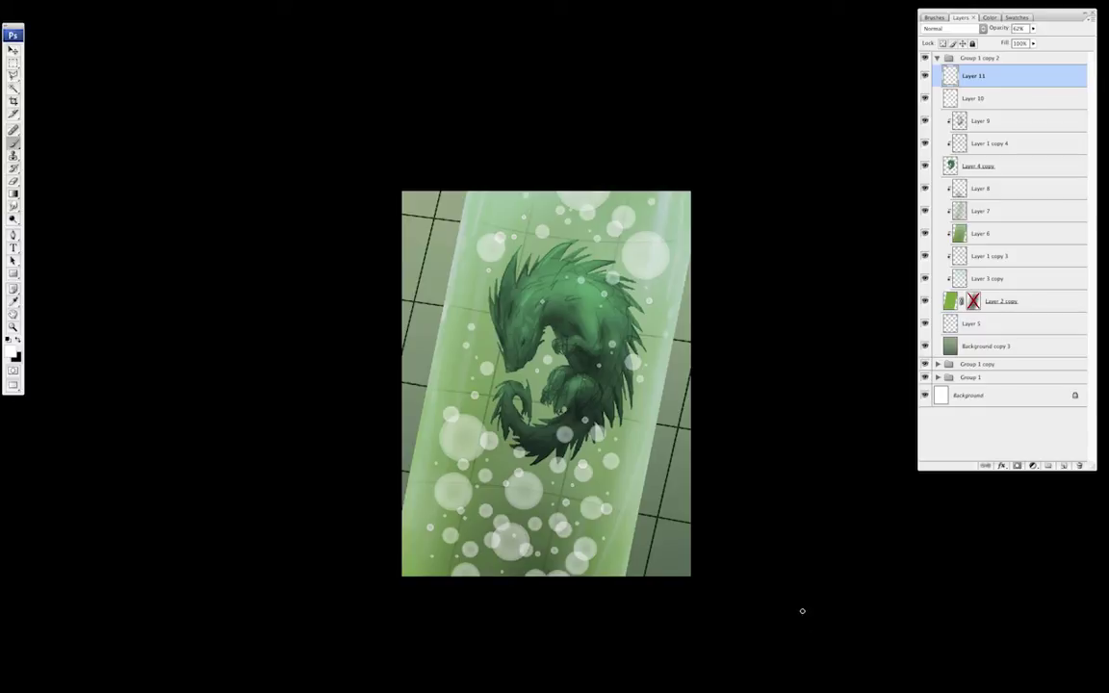
- Set Layer 10's opacity to 43% and place a duplicate of it directly below the dragon layer
{"action": "left_click", "coordinate": [972, 98]}
{"action": "left_click_drag", "start_coordinate": [1033, 28], "coordinate": [1029, 43]}
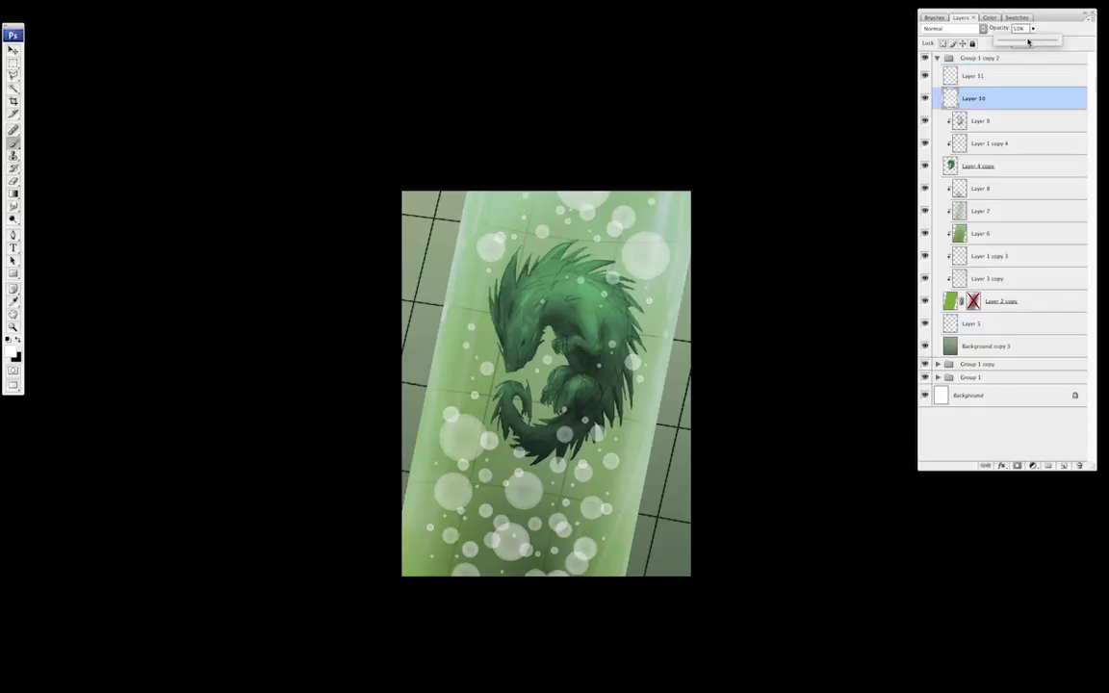
{"action": "left_click_drag", "start_coordinate": [1004, 107], "coordinate": [982, 177]}
- Flip, rotate, shrink and reposition the duplicated bubble layer inside the tube behind the dragon
{"action": "key", "text": "ctrl+t"}
{"action": "right_click", "coordinate": [574, 378]}
{"action": "left_click", "coordinate": [607, 574]}
{"action": "left_click_drag", "start_coordinate": [740, 445], "coordinate": [693, 507]}
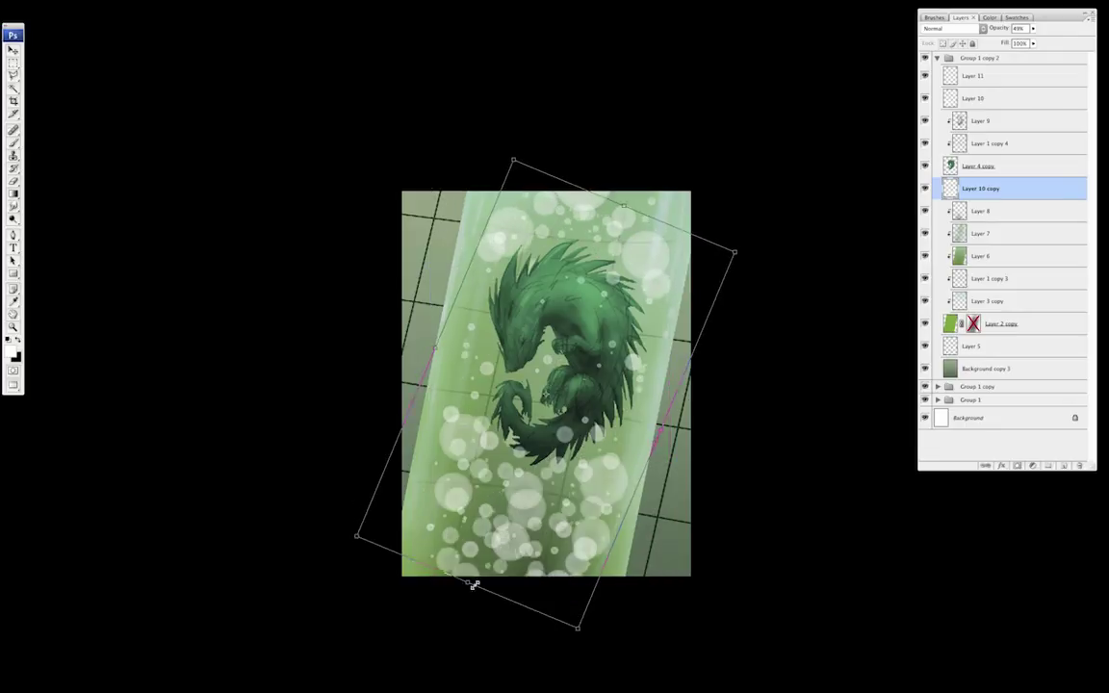
{"action": "left_click_drag", "start_coordinate": [638, 393], "coordinate": [681, 166]}
{"action": "left_click_drag", "start_coordinate": [775, 233], "coordinate": [756, 391]}
{"action": "left_click_drag", "start_coordinate": [754, 172], "coordinate": [711, 208]}
{"action": "mouse_move", "coordinate": [616, 396]}
{"action": "left_mouse_down"}
{"action": "mouse_move", "coordinate": [626, 418]}
{"action": "mouse_move", "coordinate": [626, 404]}
{"action": "left_mouse_up"}
{"action": "left_click_drag", "start_coordinate": [718, 214], "coordinate": [689, 240]}
{"action": "left_click_drag", "start_coordinate": [642, 335], "coordinate": [621, 469]}
{"action": "key", "text": "Return"}
- Duplicate the bubble layer behind the dragon, merge the copy down and set the merged layer's opacity to 61%
{"action": "left_click_drag", "start_coordinate": [775, 462], "coordinate": [787, 214]}
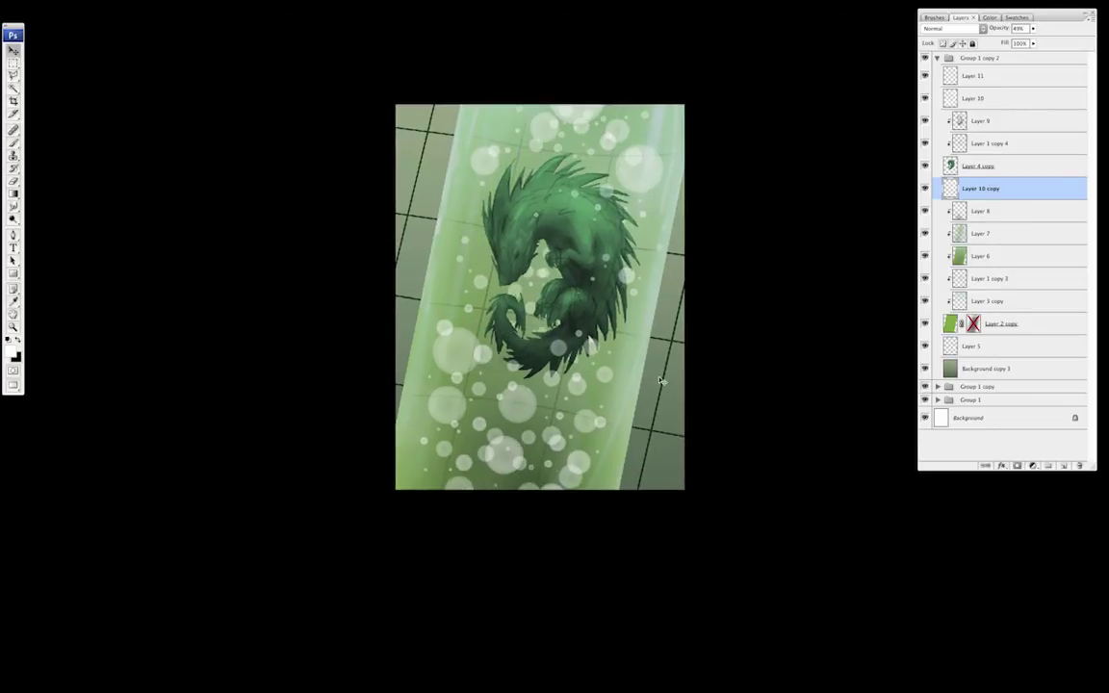
{"action": "key", "text": "ctrl+j"}
{"action": "left_click_drag", "start_coordinate": [725, 390], "coordinate": [681, 482]}
{"action": "key", "text": "ctrl+e"}
{"action": "left_click_drag", "start_coordinate": [1033, 29], "coordinate": [1012, 42]}
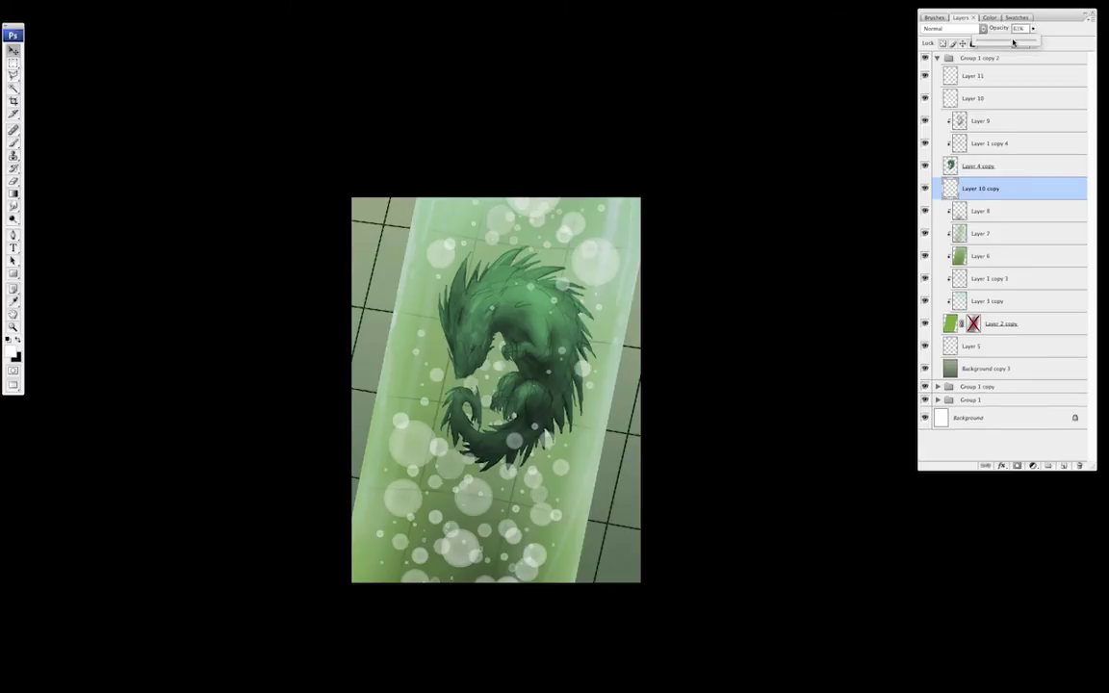
- Set the opacity of Layer 11, the topmost bubble layer, to 41%
{"action": "left_click", "coordinate": [991, 98]}
{"action": "key", "text": "alt+bracketright"}
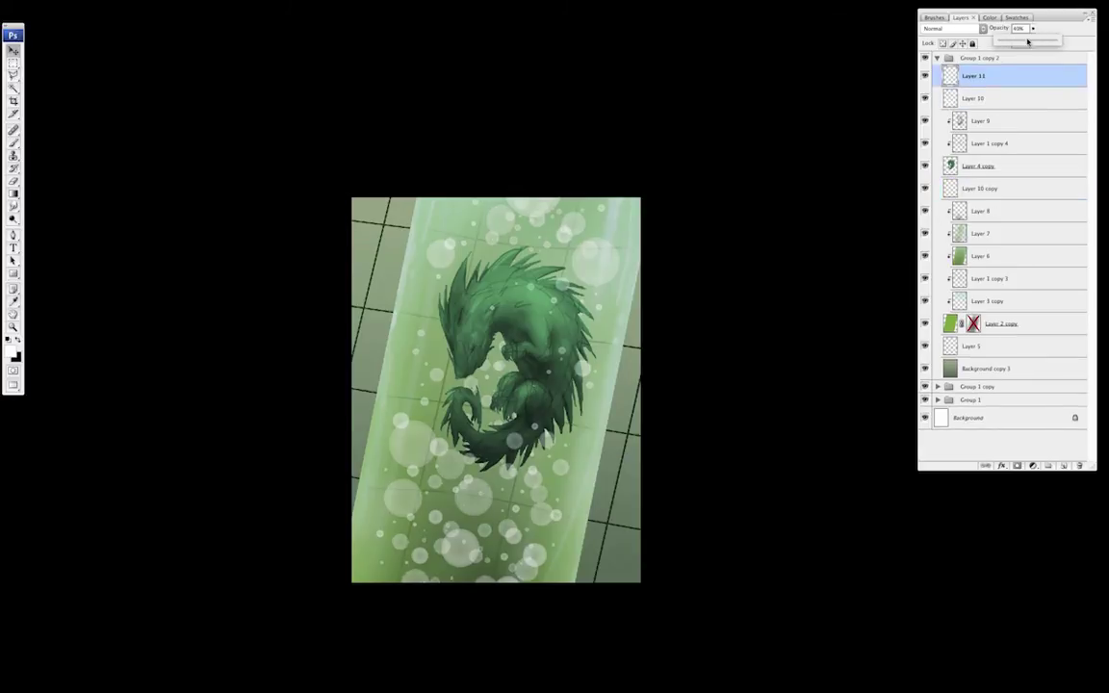
{"action": "left_click_drag", "start_coordinate": [783, 371], "coordinate": [779, 371]}
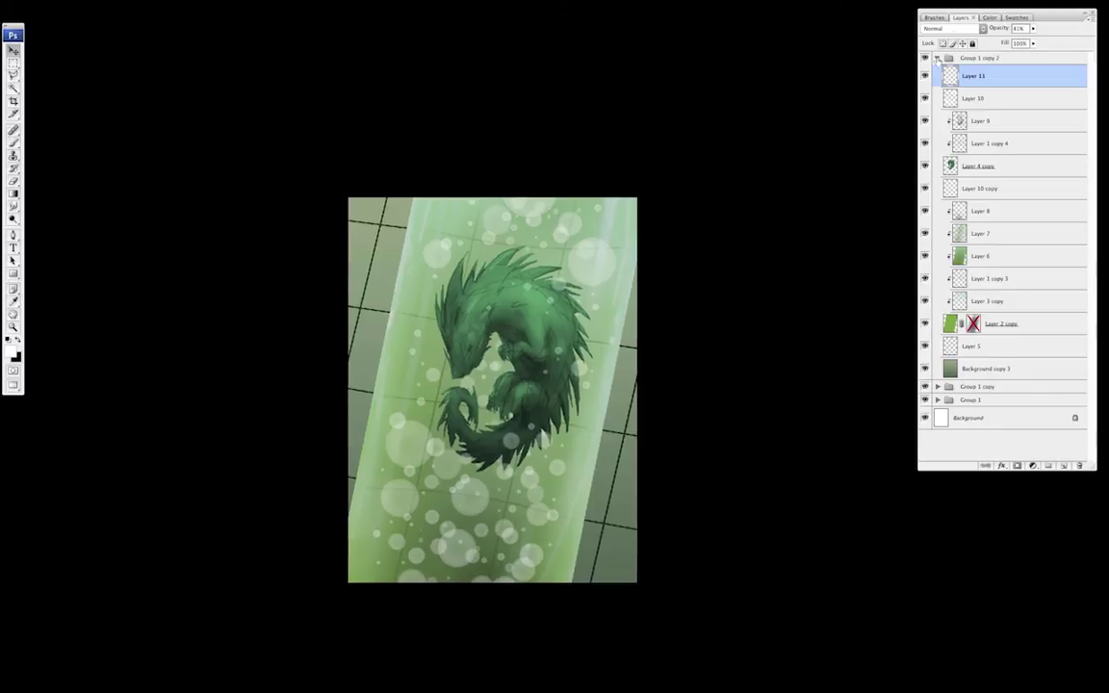
- Collapse the Group 1 copy 2 layer group and duplicate it as a new version of the painting
{"action": "left_click", "coordinate": [937, 59]}
{"action": "left_click", "coordinate": [925, 58]}
{"action": "left_click", "coordinate": [925, 59]}
{"action": "right_click", "coordinate": [961, 59]}
{"action": "left_click", "coordinate": [960, 61]}
{"action": "key", "text": "super+j"}
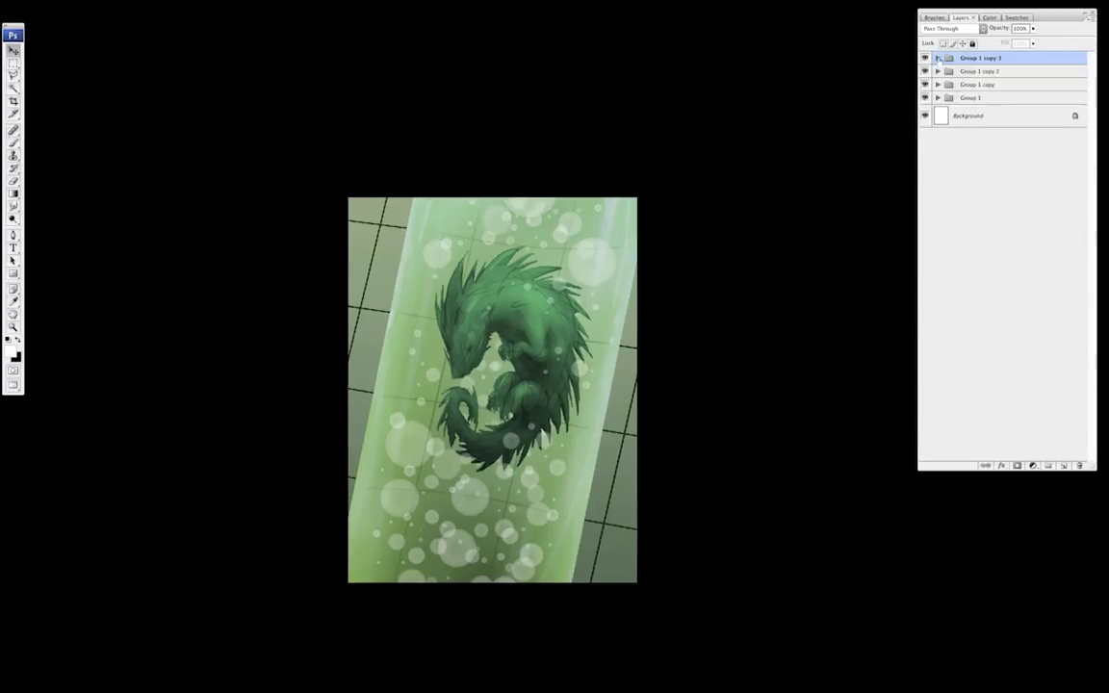
- Expand the duplicated group and add a new layer beneath the tube layers, above the tile background layers
{"action": "left_click", "coordinate": [938, 59]}
{"action": "left_click", "coordinate": [925, 346]}
{"action": "left_click", "coordinate": [925, 347]}
{"action": "left_click", "coordinate": [986, 346]}
{"action": "left_click", "coordinate": [1064, 466]}
- Choose a splatter brush preset and set the painting colour to a reddish brown of H 16, S 63, B 41
{"action": "key", "text": "b"}
{"action": "right_click", "coordinate": [542, 471]}
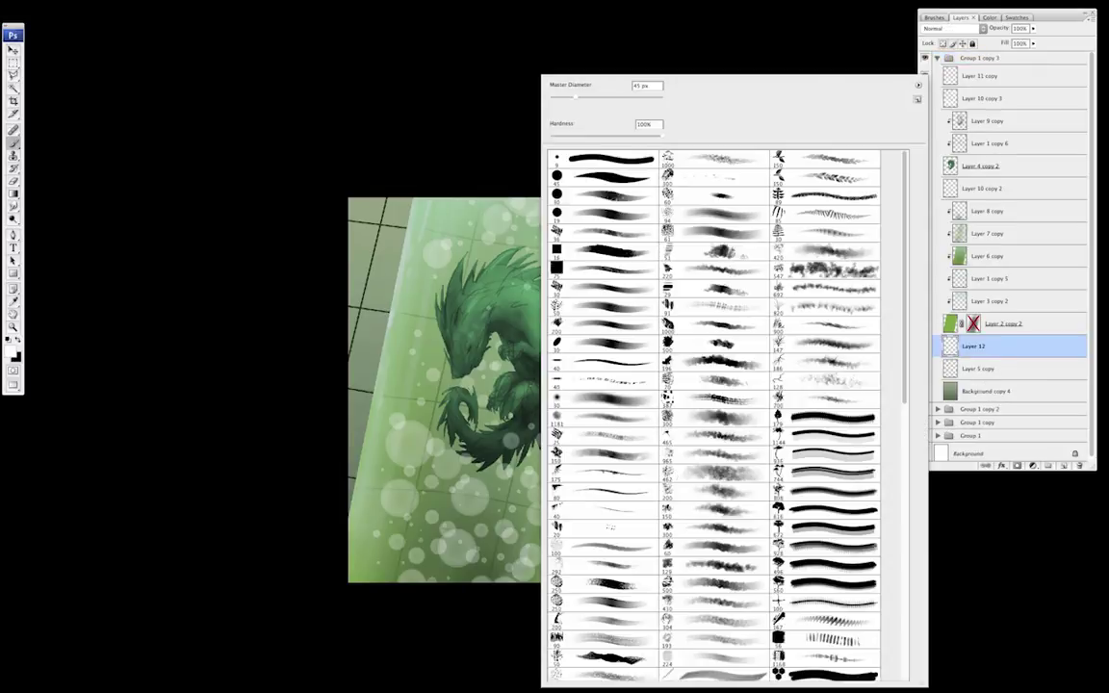
{"action": "scroll", "coordinate": [630, 436], "scroll_direction": "down", "scroll_amount": 10}
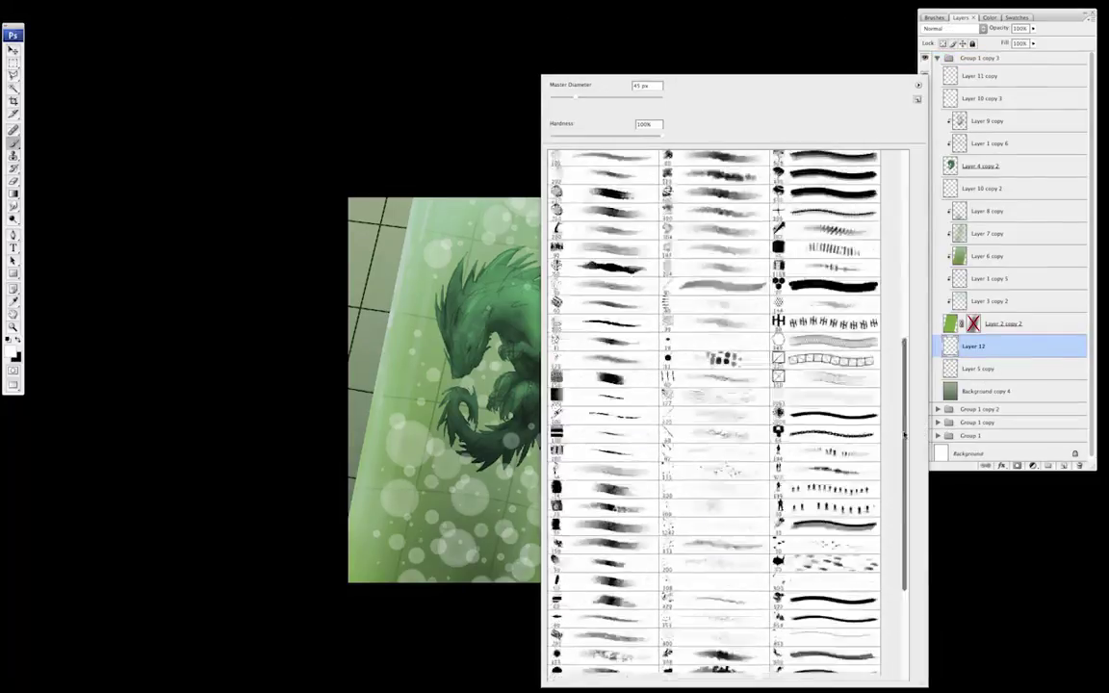
{"action": "double_click", "coordinate": [718, 505]}
{"action": "left_click", "coordinate": [990, 17]}
{"action": "mouse_move", "coordinate": [954, 46]}
{"action": "left_mouse_down"}
{"action": "mouse_move", "coordinate": [991, 46]}
{"action": "mouse_move", "coordinate": [977, 60]}
{"action": "left_mouse_up"}
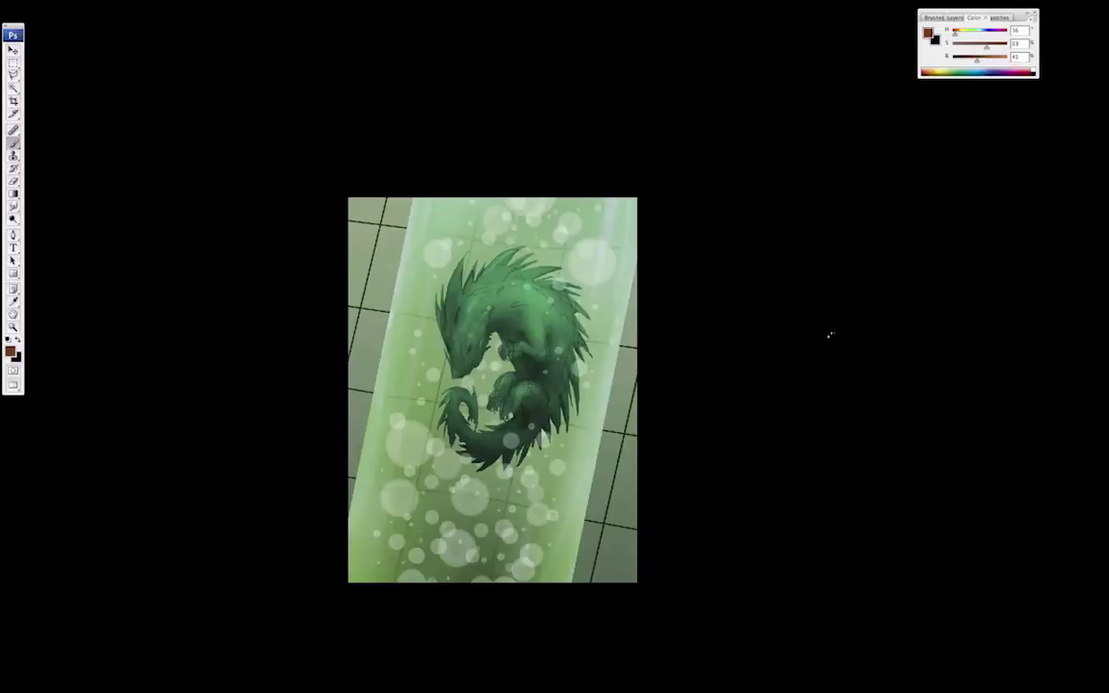
- Set Layer 12 to Multiply and stamp brown splatters over the tiles on both sides of the tube
{"action": "key", "text": "F7"}
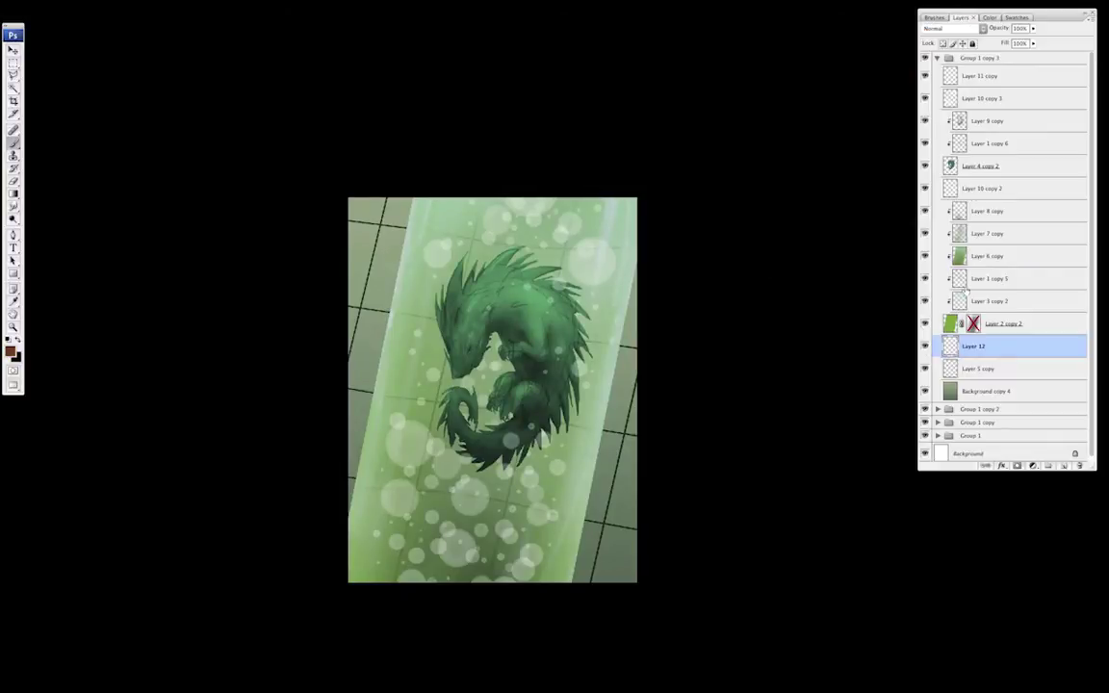
{"action": "left_click", "coordinate": [948, 28]}
{"action": "left_click", "coordinate": [939, 65]}
{"action": "left_click", "coordinate": [364, 356]}
{"action": "left_click", "coordinate": [358, 445]}
{"action": "left_click", "coordinate": [623, 470]}
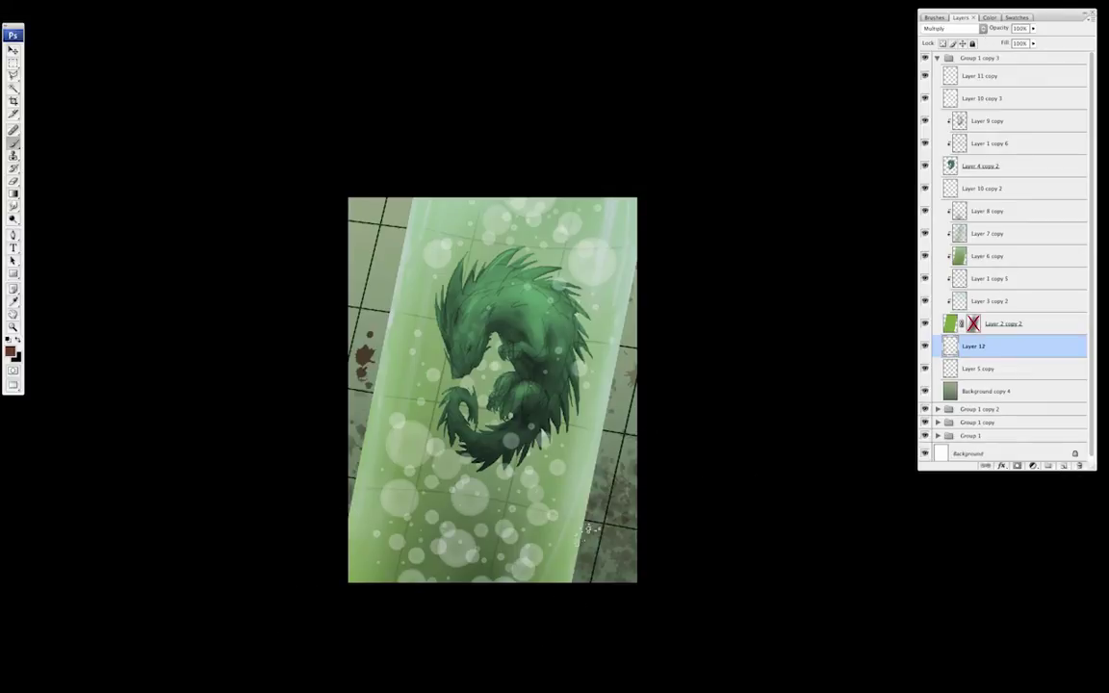
{"action": "left_click", "coordinate": [620, 415]}
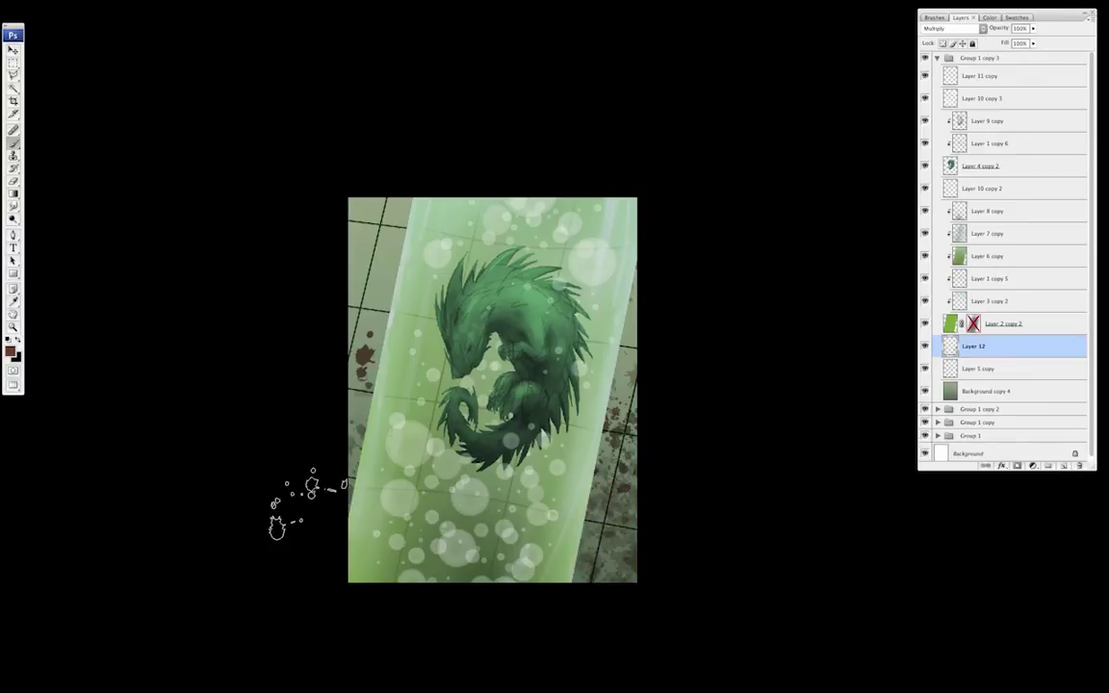
{"action": "left_click", "coordinate": [382, 257]}
- Duplicate the splatter layer above the tube's shading layers and give the copy a layer mask
{"action": "left_click_drag", "start_coordinate": [988, 349], "coordinate": [1005, 202]}
{"action": "left_click", "coordinate": [975, 347], "text": "super"}
{"action": "left_click", "coordinate": [1019, 467]}
{"action": "left_click", "coordinate": [1017, 466]}
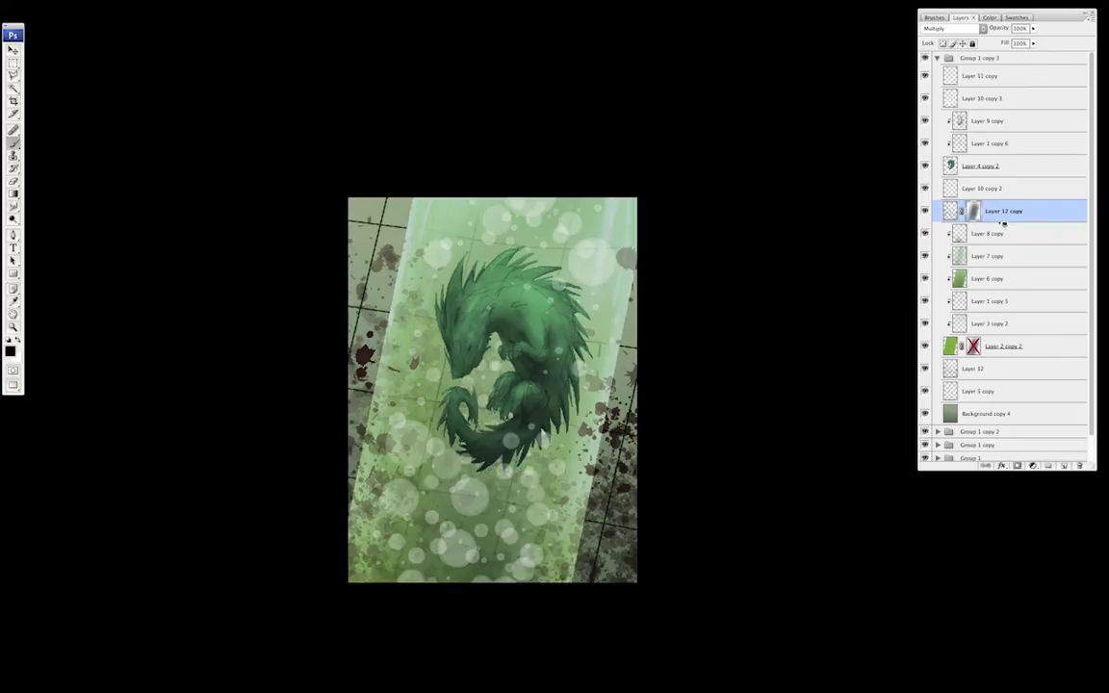
- Clip the splatter copy to the tube layer and invert its layer mask
{"action": "left_click", "coordinate": [925, 212]}
{"action": "left_click", "coordinate": [924, 211]}
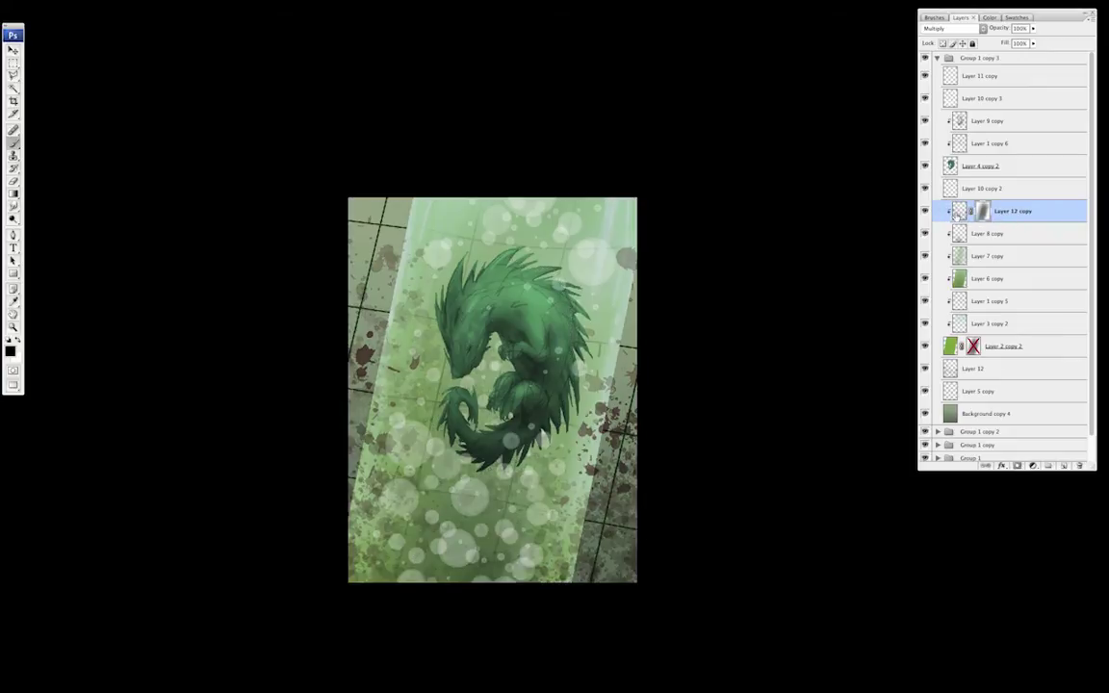
{"action": "key", "text": "ctrl+i"}
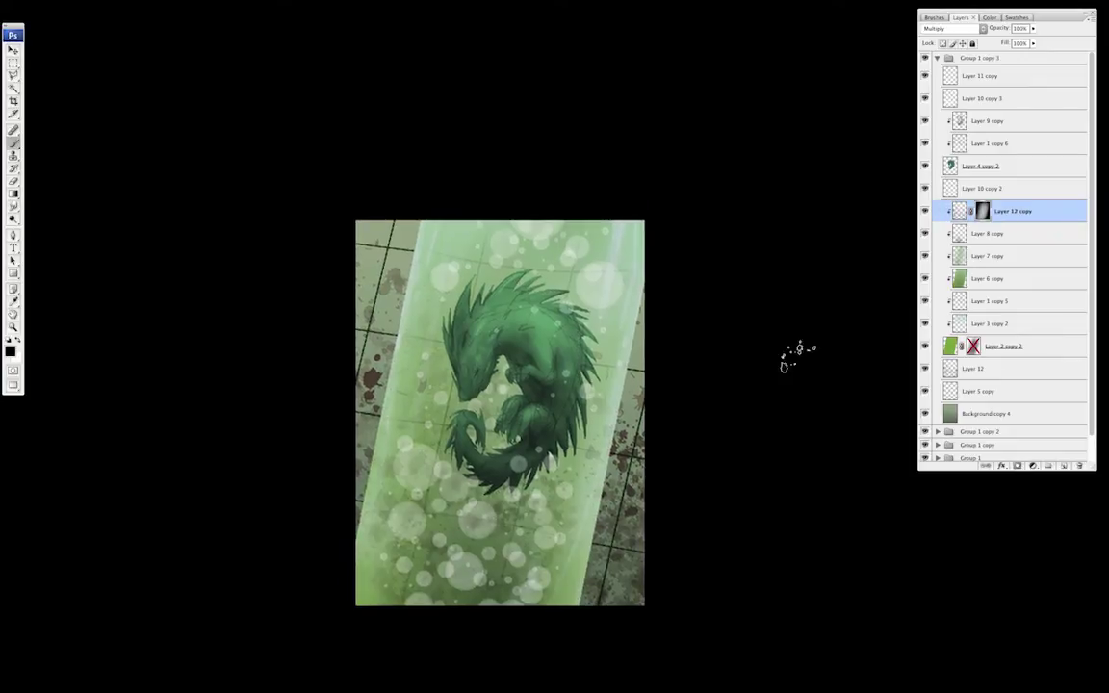
- Set up a large round eraser with white as the foreground colour for the splatter copy's mask
{"action": "right_click", "coordinate": [794, 355]}
{"action": "left_click", "coordinate": [17, 341]}
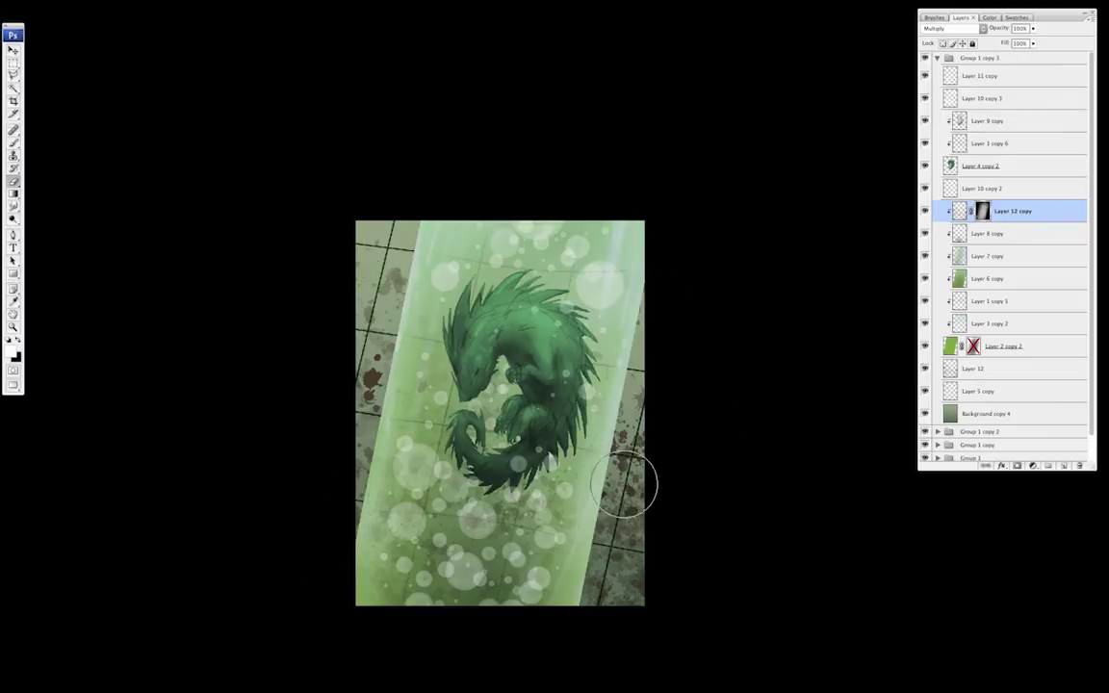
{"action": "left_click_drag", "start_coordinate": [721, 475], "coordinate": [714, 468]}
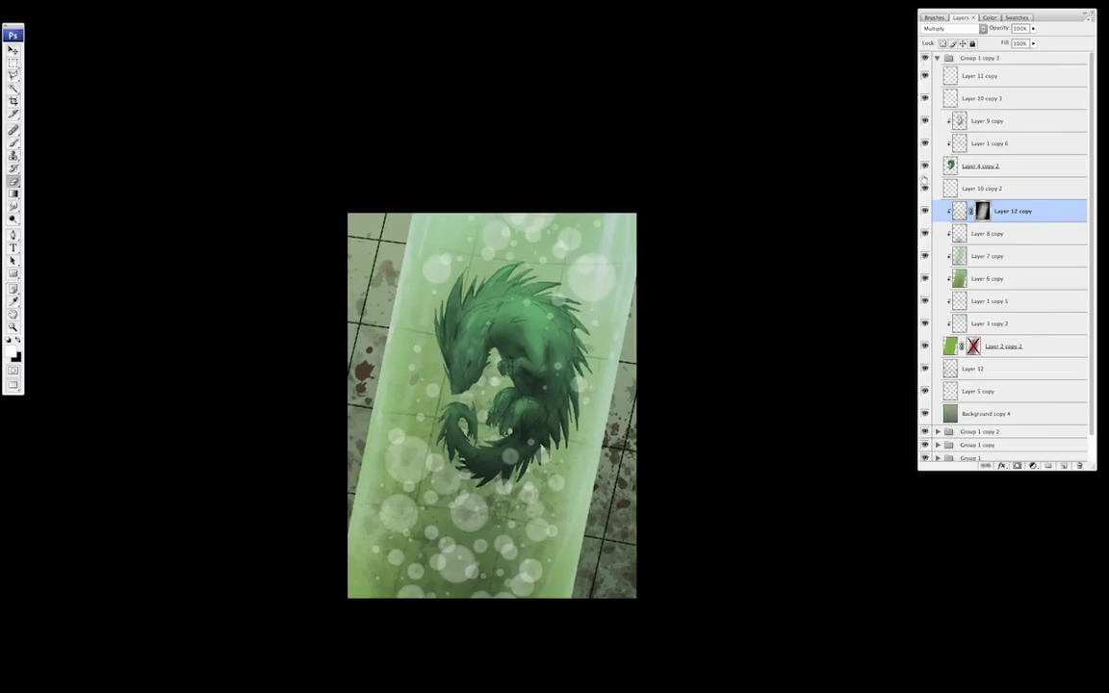
- Add a new layer above the clipped splatter copy, set it to Overlay and fill it with dark blue
{"action": "left_click", "coordinate": [1065, 466]}
{"action": "left_click", "coordinate": [982, 28]}
{"action": "left_click", "coordinate": [944, 130]}
{"action": "left_click", "coordinate": [981, 31]}
{"action": "left_click", "coordinate": [980, 29]}
{"action": "left_click", "coordinate": [993, 17]}
{"action": "left_click", "coordinate": [989, 70]}
{"action": "left_click_drag", "start_coordinate": [1003, 46], "coordinate": [1009, 47]}
{"action": "key", "text": "alt+BackSpace"}
- Darken the blue Overlay fill slightly with a Hue/Saturation adjustment
{"action": "left_click_drag", "start_coordinate": [785, 412], "coordinate": [791, 407]}
{"action": "key", "text": "ctrl+u"}
{"action": "left_click_drag", "start_coordinate": [921, 591], "coordinate": [911, 591]}
{"action": "left_click", "coordinate": [1038, 499]}
- Erase the blue Overlay fill over the dragon and across the middle of the tube with a large round eraser
{"action": "right_click", "coordinate": [635, 512]}
{"action": "double_click", "coordinate": [612, 454]}
{"action": "key", "text": "bracketright"}
{"action": "key", "text": "bracketright"}
{"action": "key", "text": "bracketright"}
{"action": "key", "text": "bracketright"}
{"action": "key", "text": "bracketright"}
{"action": "left_click_drag", "start_coordinate": [578, 337], "coordinate": [196, 630]}
{"action": "key", "text": "bracketleft"}
{"action": "left_click_drag", "start_coordinate": [414, 337], "coordinate": [586, 479]}
{"action": "key", "text": "F7"}
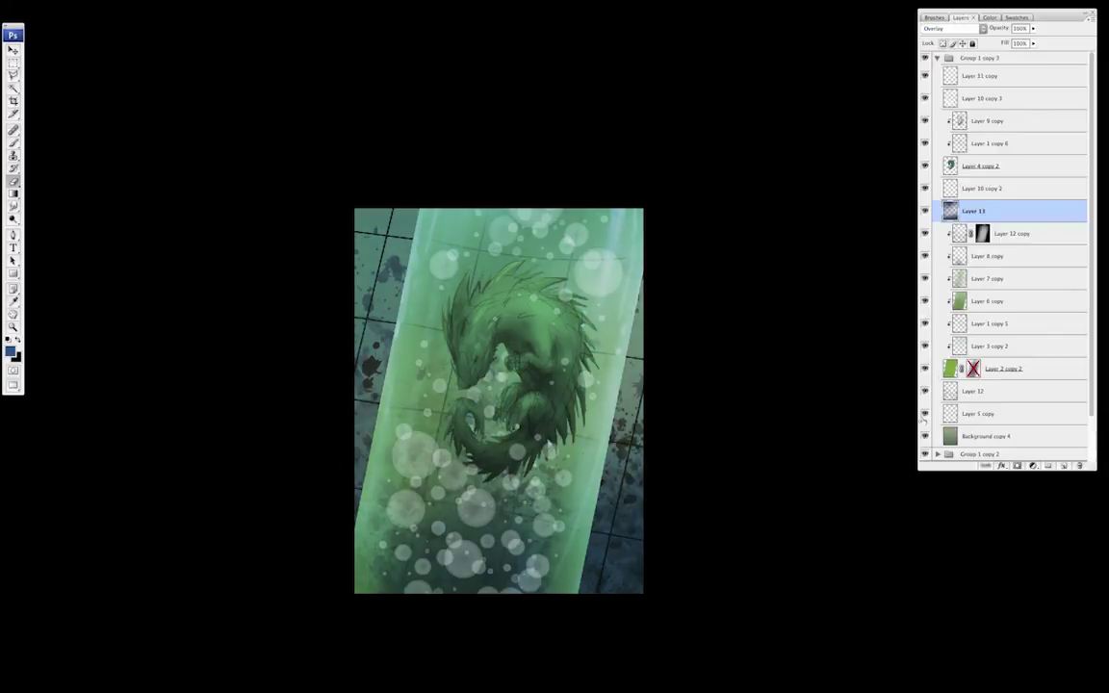
- Enable Bevel and Emboss on the Layer 5 copy tile lines, with a white Multiply highlight at 100% opacity
{"action": "right_click", "coordinate": [975, 408]}
{"action": "left_click", "coordinate": [992, 421]}
{"action": "left_click", "coordinate": [618, 513]}
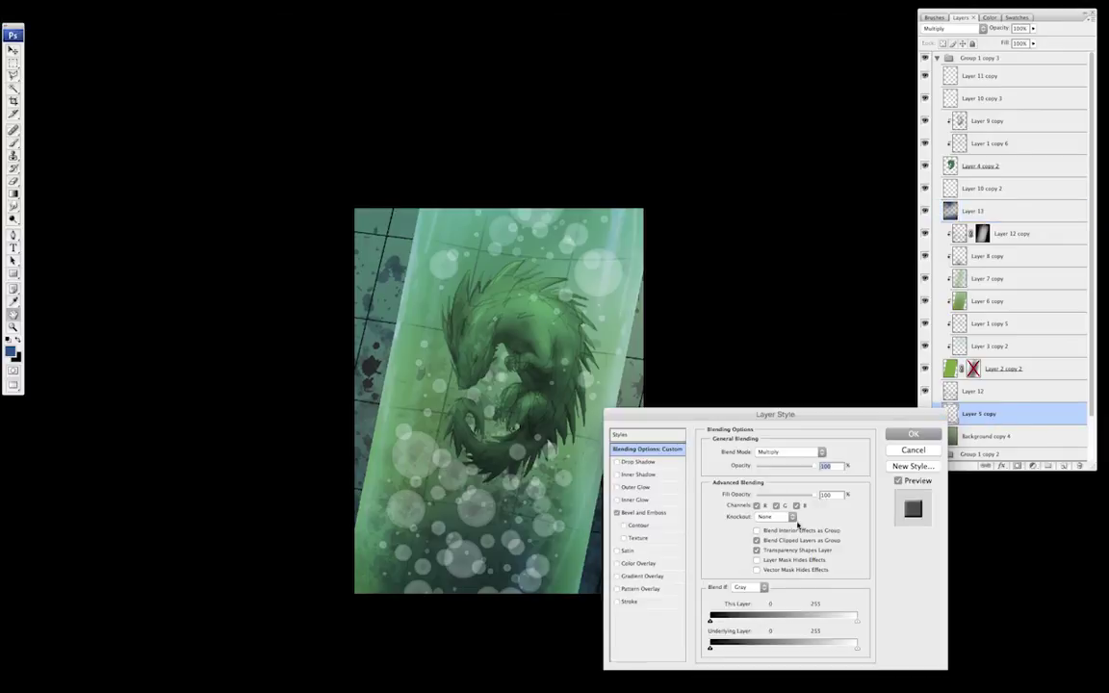
{"action": "left_click", "coordinate": [655, 511]}
{"action": "left_click_drag", "start_coordinate": [761, 553], "coordinate": [757, 566]}
{"action": "left_click", "coordinate": [784, 600]}
{"action": "left_click", "coordinate": [770, 568]}
{"action": "left_click", "coordinate": [832, 600]}
{"action": "key", "text": "Return"}
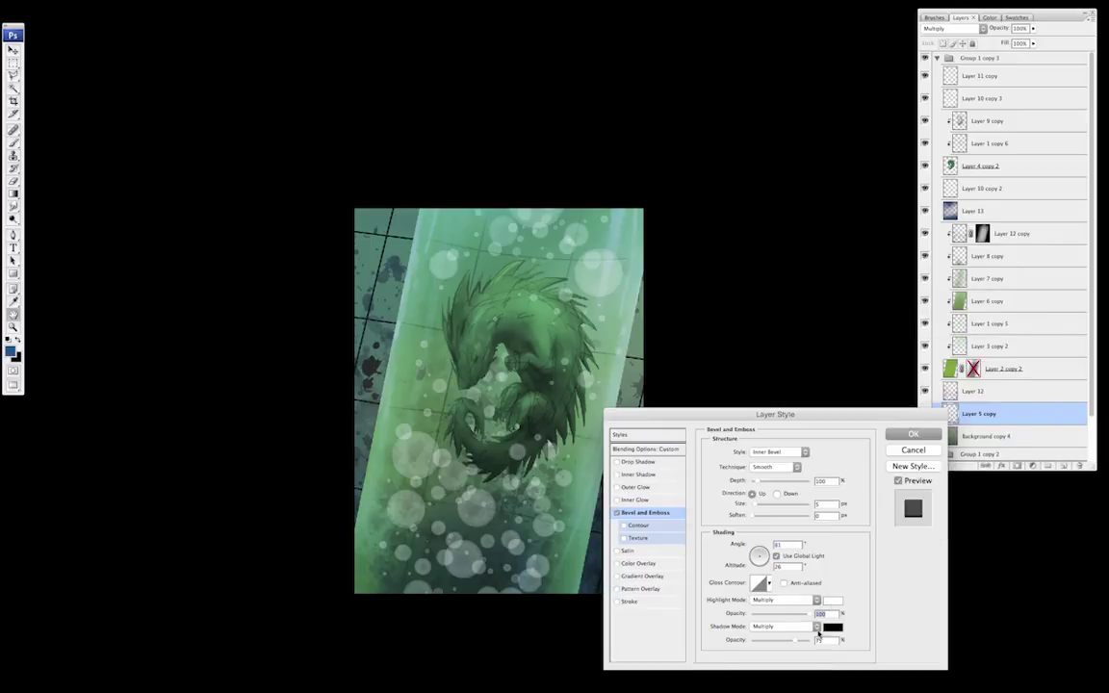
- Set the bevel's shadow to Screen in light grey d5d2d2 and its size to 10 px, and apply the style
{"action": "left_click", "coordinate": [784, 627]}
{"action": "left_click", "coordinate": [775, 658]}
{"action": "left_click", "coordinate": [834, 627]}
{"action": "left_click", "coordinate": [713, 355]}
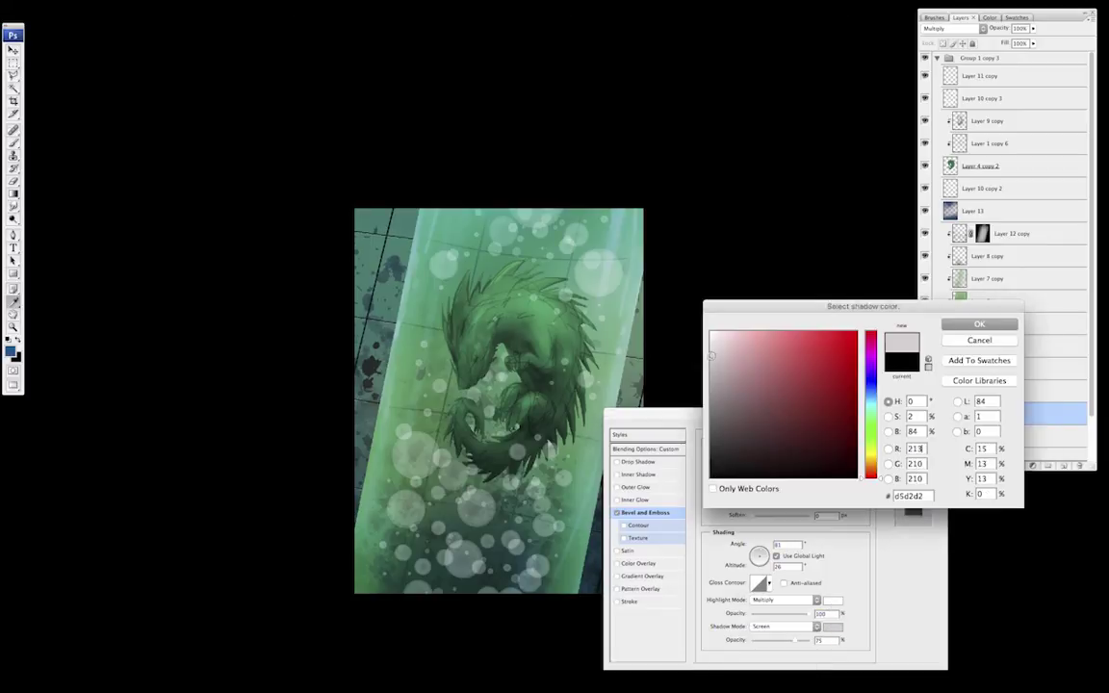
{"action": "left_click", "coordinate": [964, 325]}
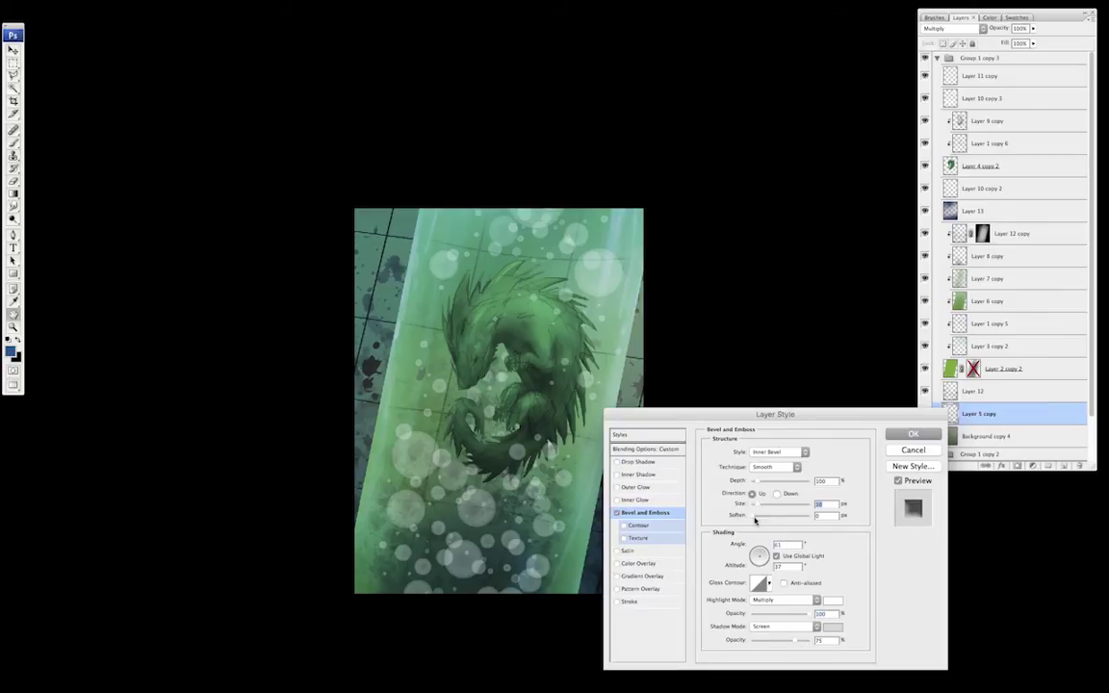
{"action": "key", "text": "Return"}
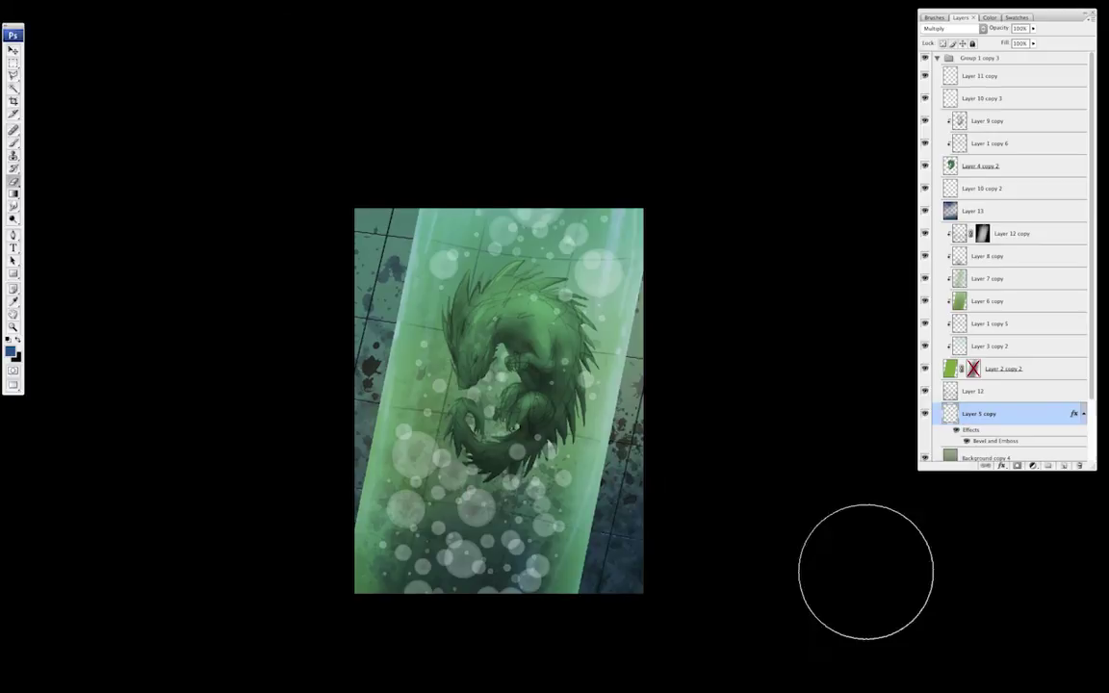
- Add a new empty layer directly above the Layer 12 tile splatters
{"action": "left_click_drag", "start_coordinate": [864, 546], "coordinate": [861, 546]}
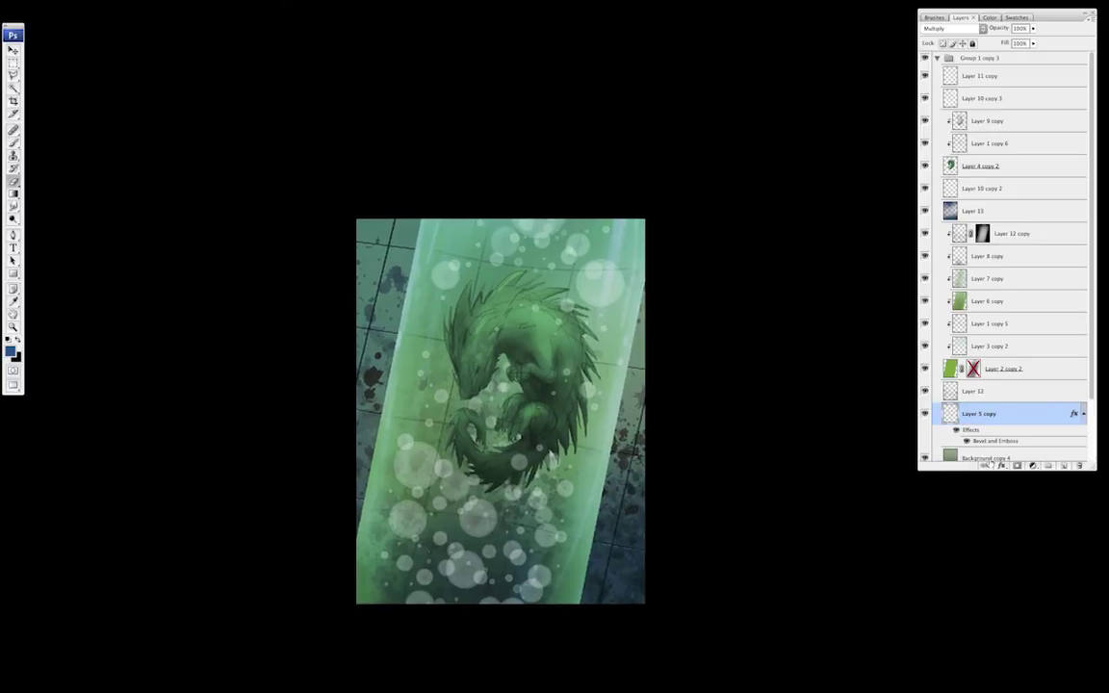
{"action": "left_click_drag", "start_coordinate": [771, 551], "coordinate": [755, 560]}
{"action": "left_click", "coordinate": [972, 393]}
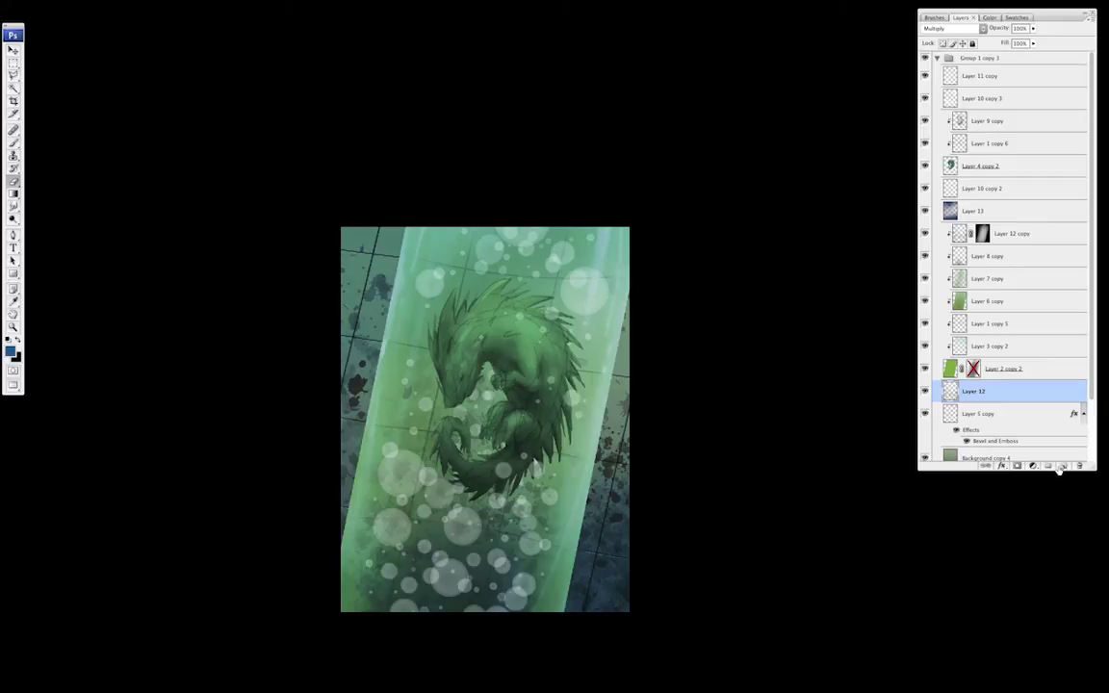
{"action": "left_click", "coordinate": [1061, 466]}
{"action": "scroll", "coordinate": [760, 487], "scroll_direction": "up", "scroll_amount": 1}
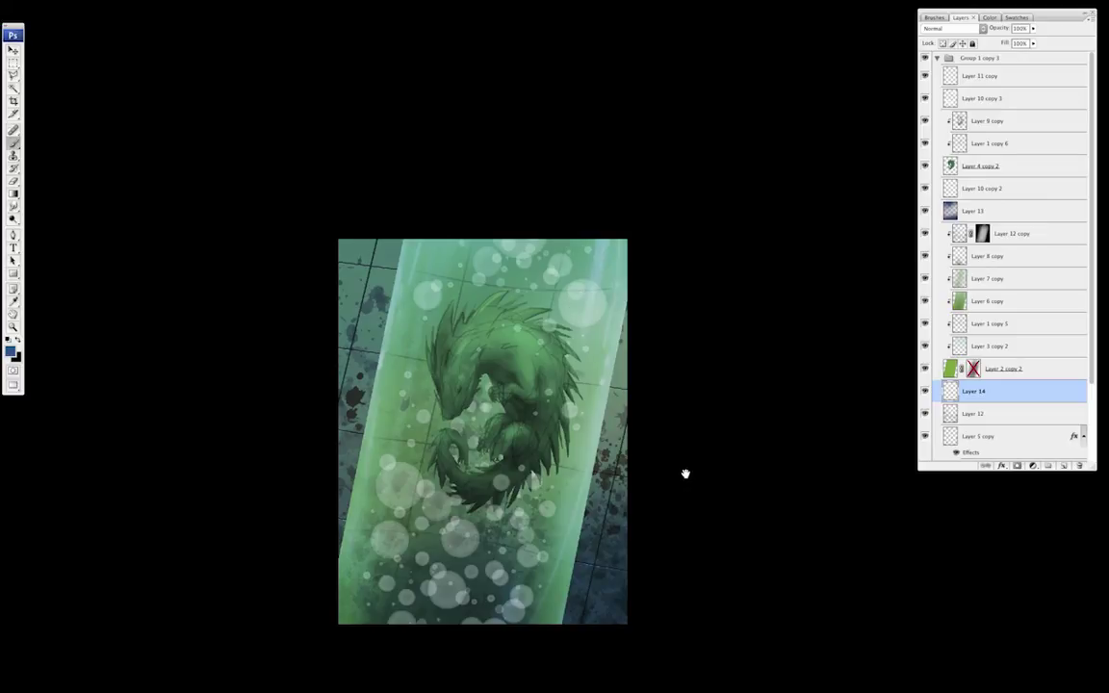
{"action": "left_click_drag", "start_coordinate": [713, 508], "coordinate": [706, 487]}
- Adjust the green Layer 6 copy with Hue/Saturation, using hue +9 and saturation +16
{"action": "left_click", "coordinate": [992, 300]}
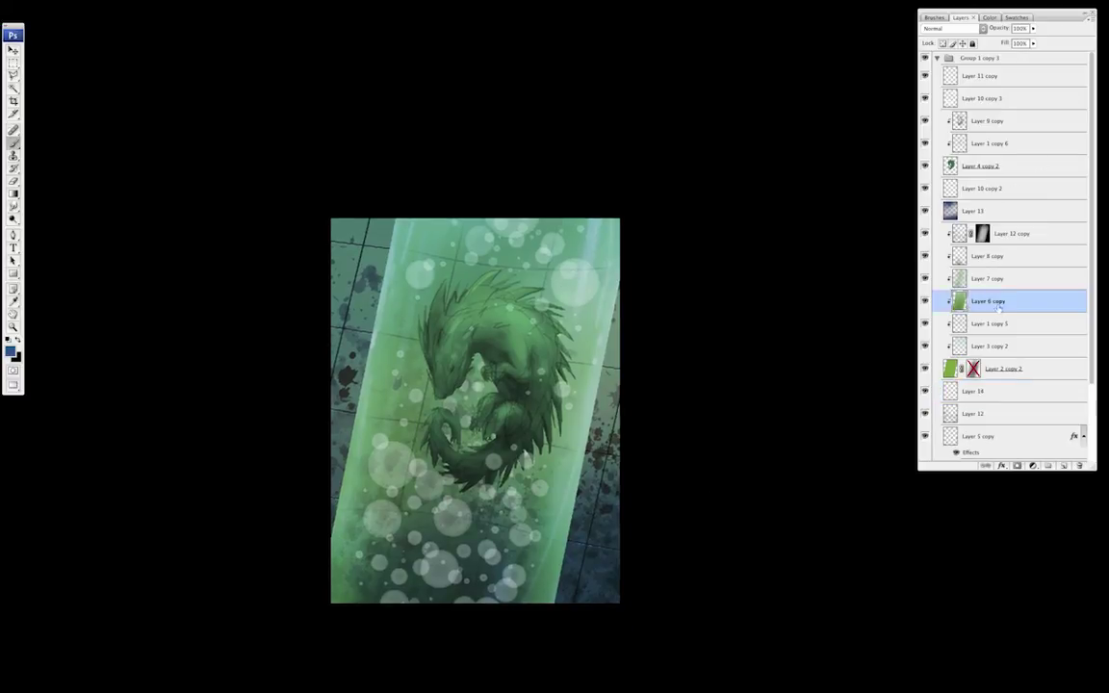
{"action": "key", "text": "ctrl+u"}
{"action": "left_click_drag", "start_coordinate": [921, 562], "coordinate": [938, 561]}
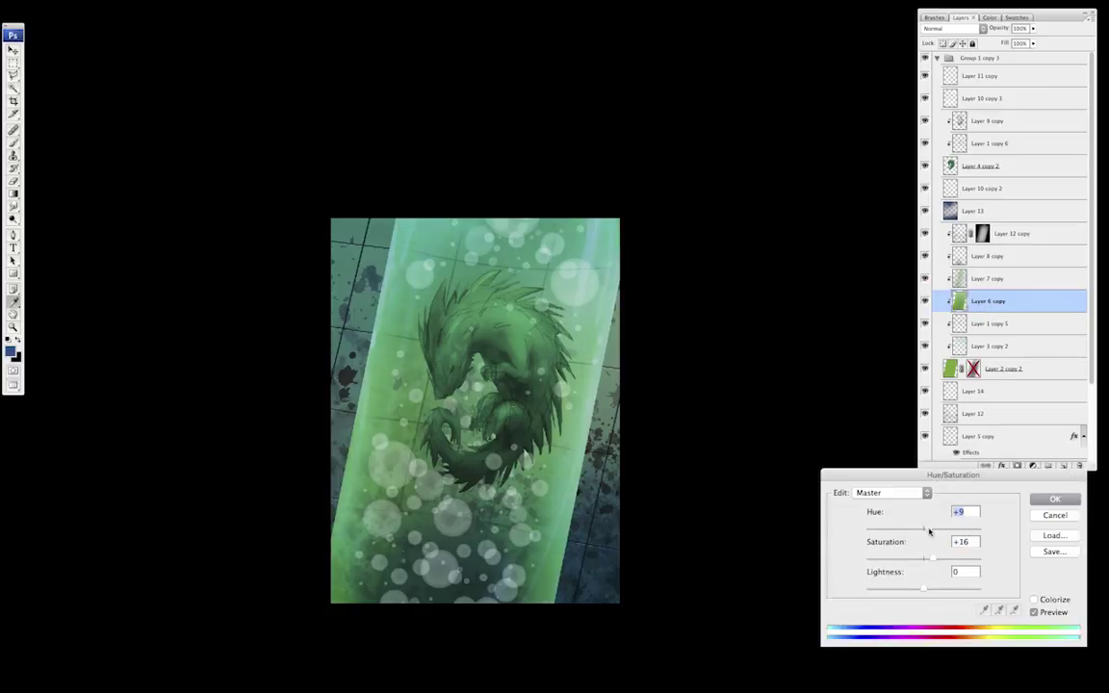
{"action": "key", "text": "Return"}
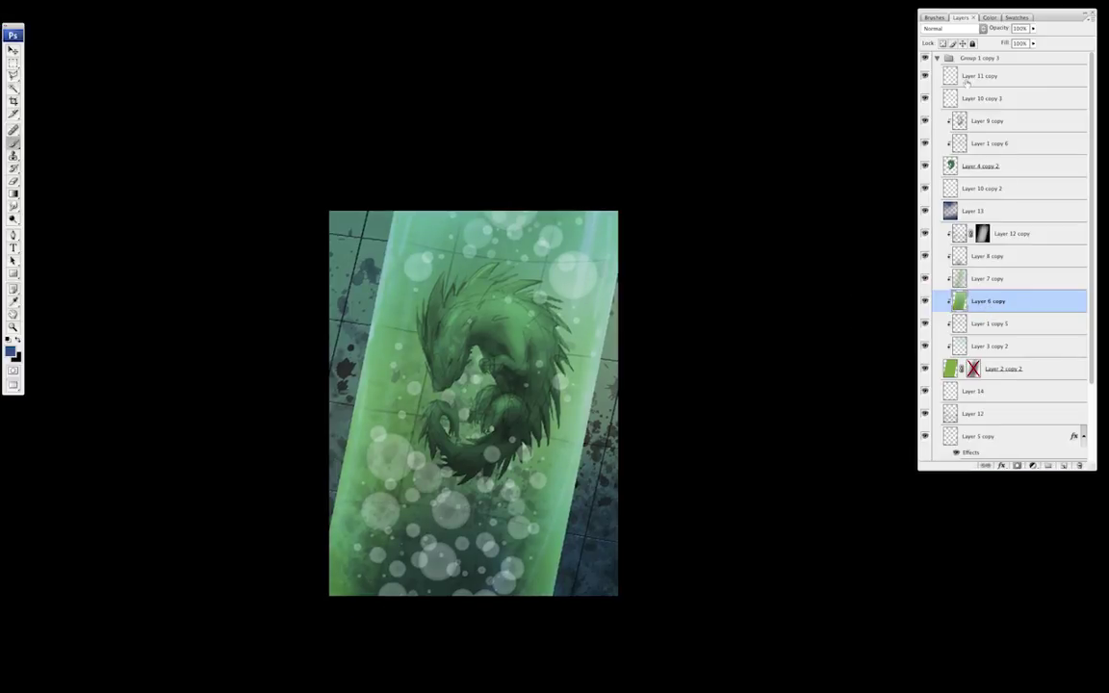
- Merge Layer 11 copy into Layer 10 copy 3 and colorize the bubbles with hue 138, saturation 62 and lightness -21
{"action": "left_click", "coordinate": [972, 77]}
{"action": "key", "text": "ctrl+e"}
{"action": "key", "text": "ctrl+u"}
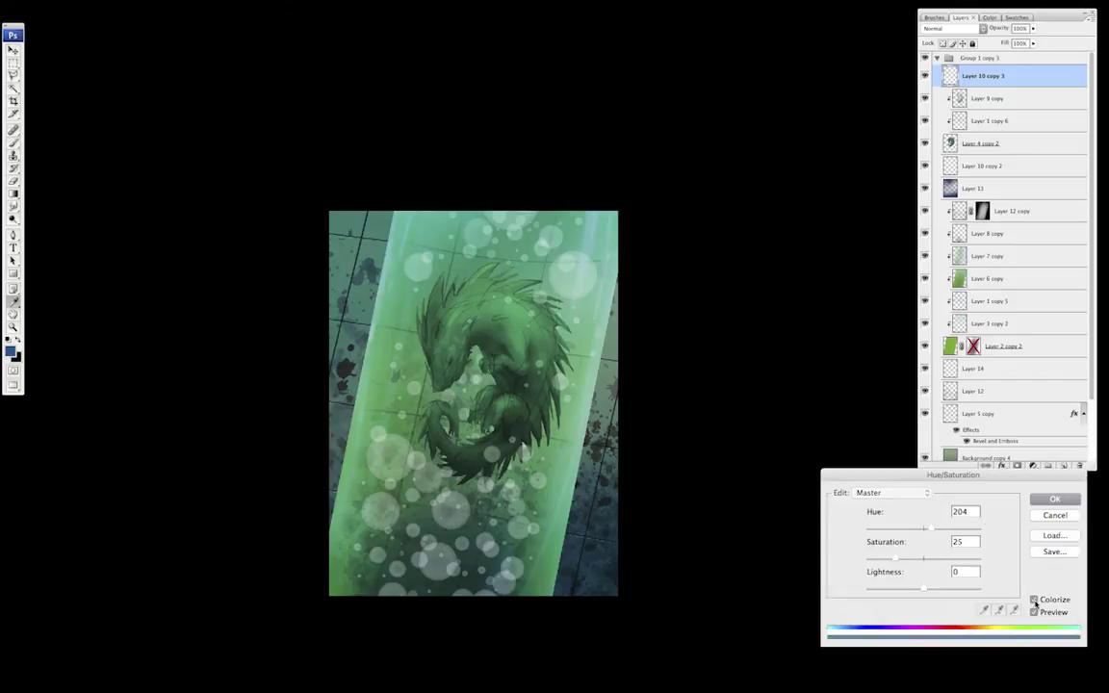
{"action": "left_click_drag", "start_coordinate": [923, 588], "coordinate": [900, 536]}
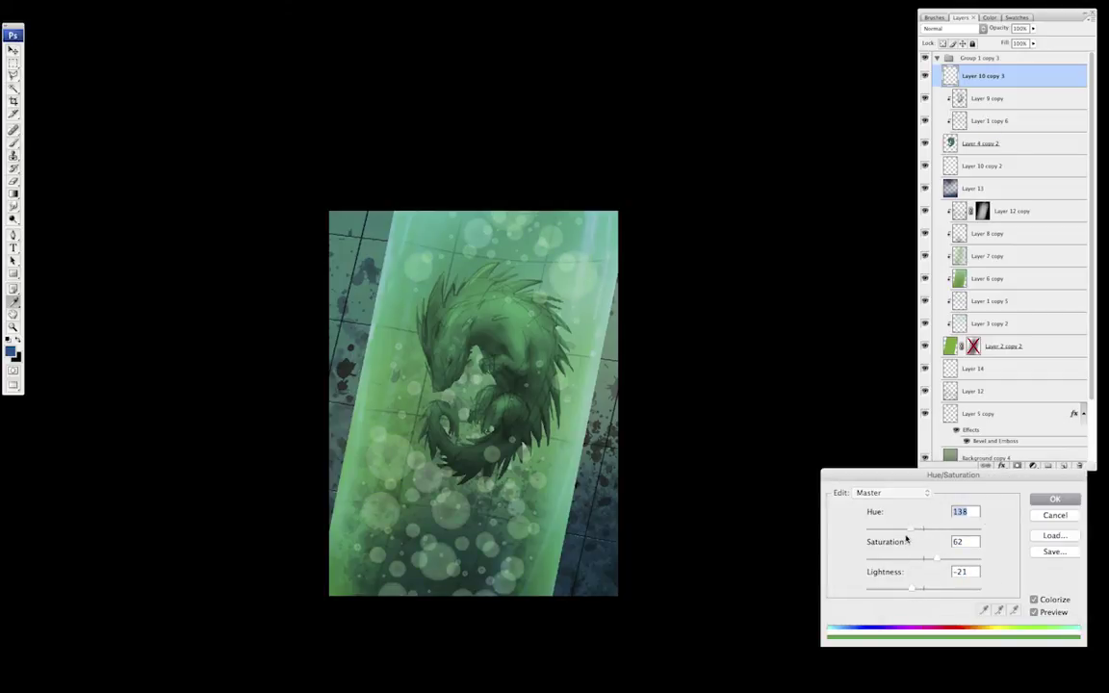
{"action": "left_click", "coordinate": [1056, 500]}
- Set the merged front bubble layer's blend mode to Overlay
{"action": "left_click", "coordinate": [949, 28]}
{"action": "left_click", "coordinate": [936, 97]}
{"action": "left_click", "coordinate": [949, 28]}
{"action": "left_click", "coordinate": [958, 64]}
{"action": "right_click", "coordinate": [997, 71]}
{"action": "left_click", "coordinate": [1039, 101]}
{"action": "key", "text": "super+z"}
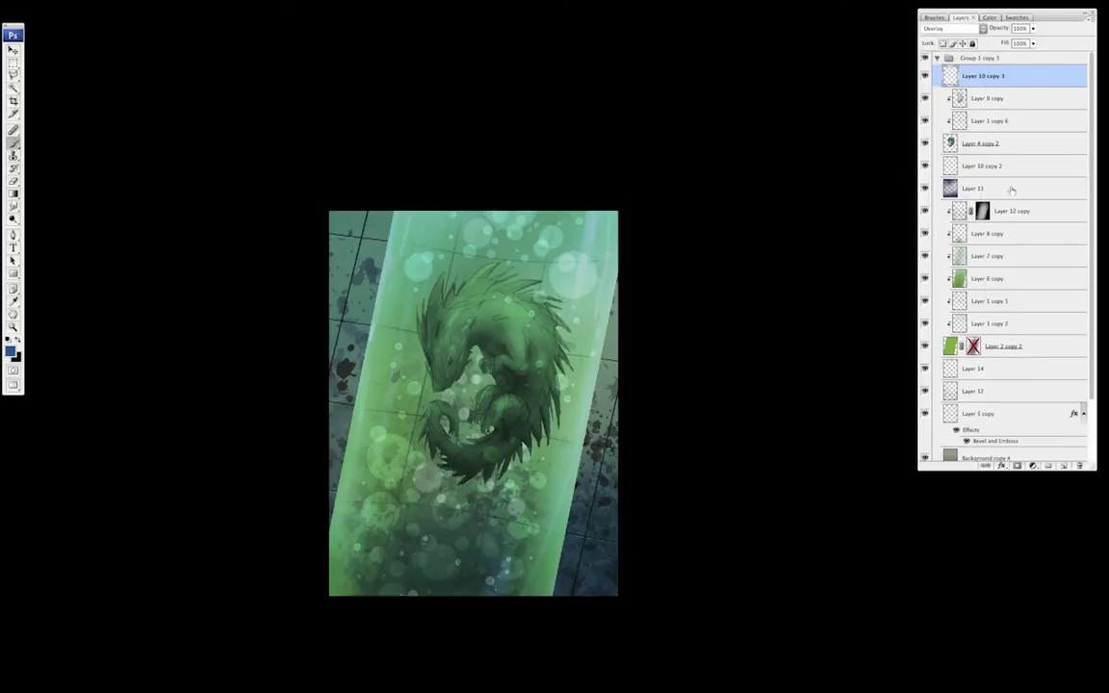
- Set Layer 10 copy 2, the bubbles behind the dragon, to Overlay
{"action": "right_click", "coordinate": [978, 171]}
{"action": "left_click", "coordinate": [982, 28]}
{"action": "left_click", "coordinate": [951, 142]}
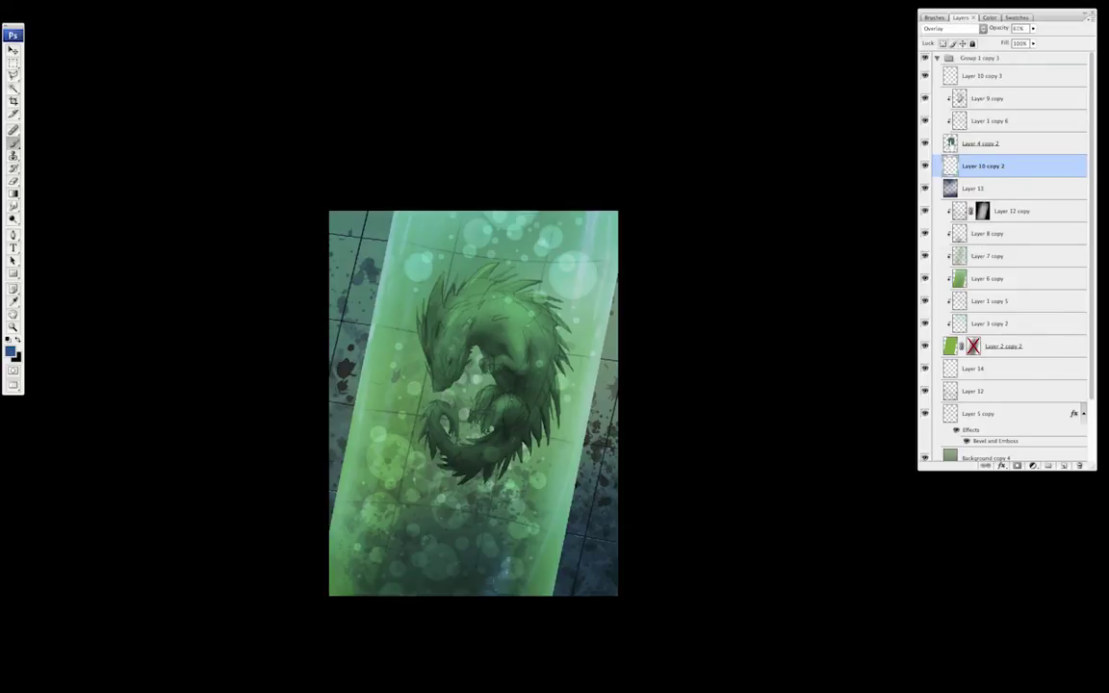
{"action": "left_click_drag", "start_coordinate": [707, 584], "coordinate": [708, 575]}
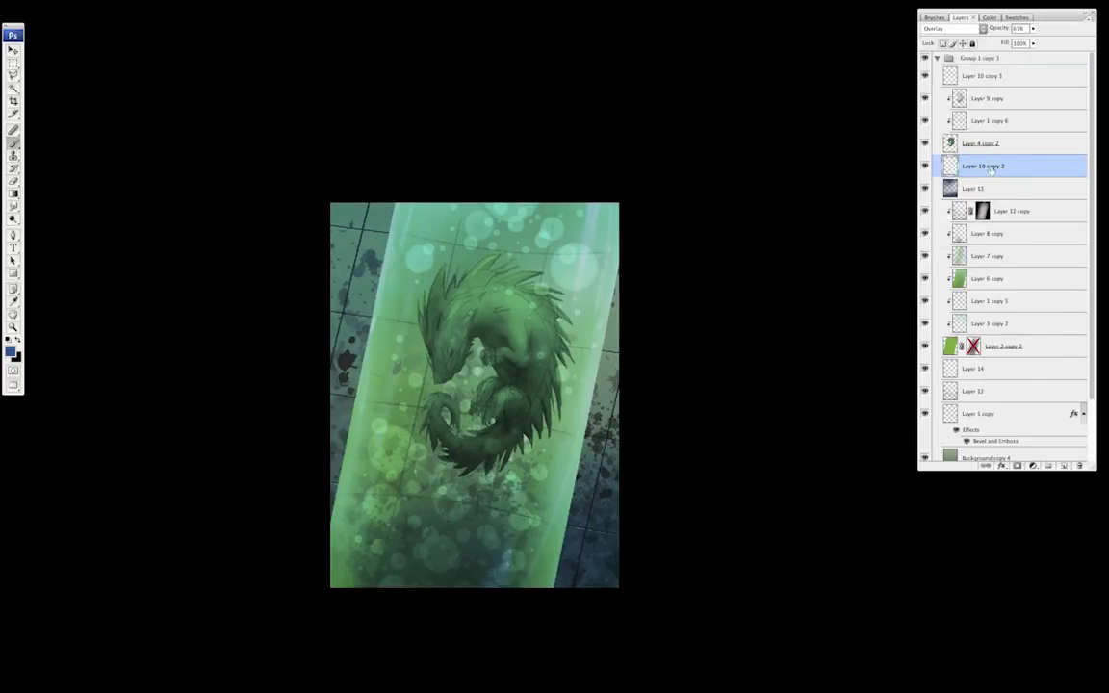
- Add a new Multiply layer directly beneath the dragon layer and choose a brush for shading
{"action": "left_click", "coordinate": [1064, 466]}
{"action": "left_click", "coordinate": [955, 29]}
{"action": "left_click", "coordinate": [959, 59]}
{"action": "right_click", "coordinate": [568, 402]}
{"action": "left_click", "coordinate": [524, 419]}
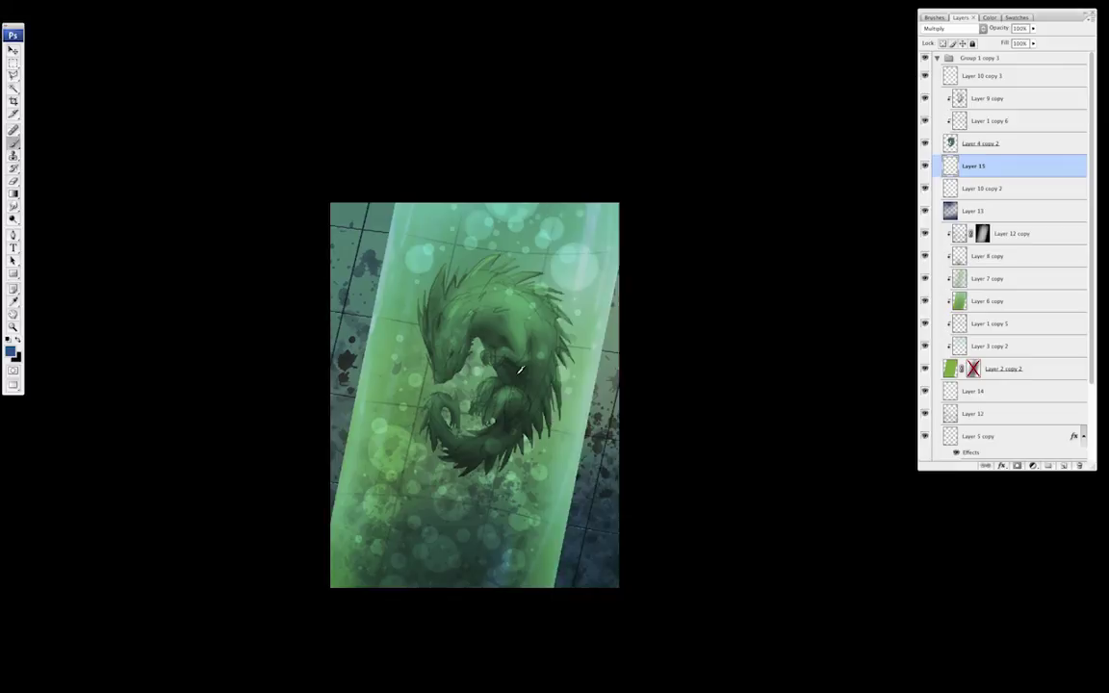
- Paint dark green shading inside the dragon's curl and in the liquid below its tail
{"action": "left_click_drag", "start_coordinate": [468, 351], "coordinate": [445, 404]}
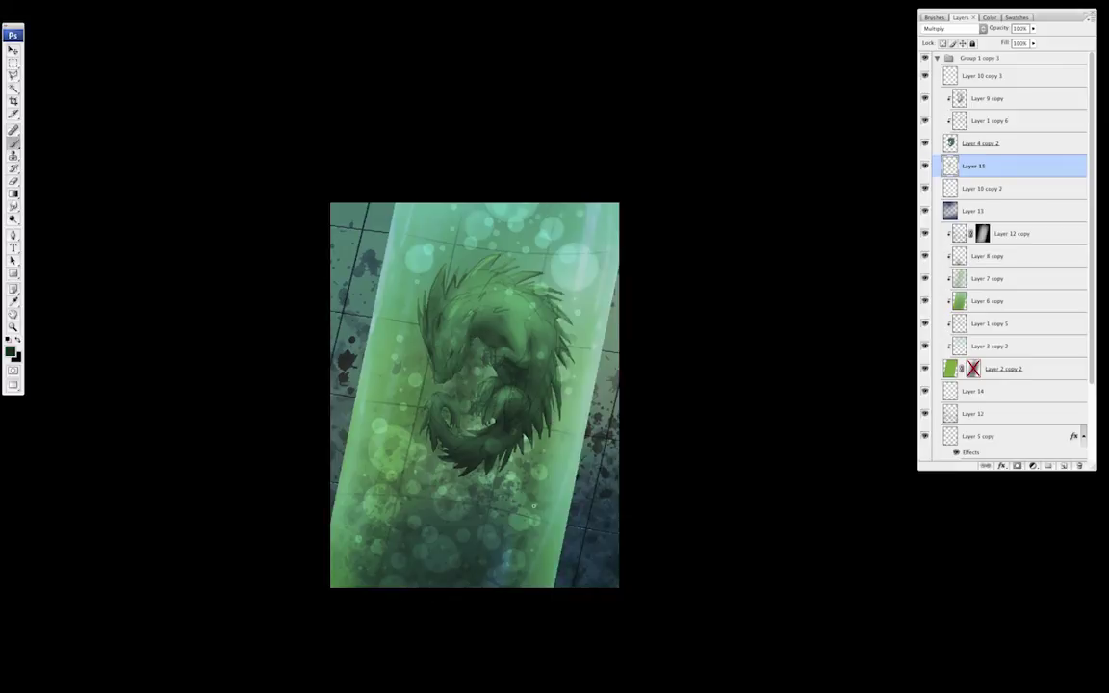
{"action": "left_click_drag", "start_coordinate": [501, 467], "coordinate": [481, 564]}
{"action": "key", "text": "]"}
{"action": "key", "text": "]"}
{"action": "key", "text": "]"}
{"action": "key", "text": "]"}
{"action": "key", "text": "]"}
{"action": "key", "text": "["}
{"action": "key", "text": "["}
{"action": "key", "text": "["}
{"action": "key", "text": "["}
{"action": "key", "text": "["}
{"action": "key", "text": "["}
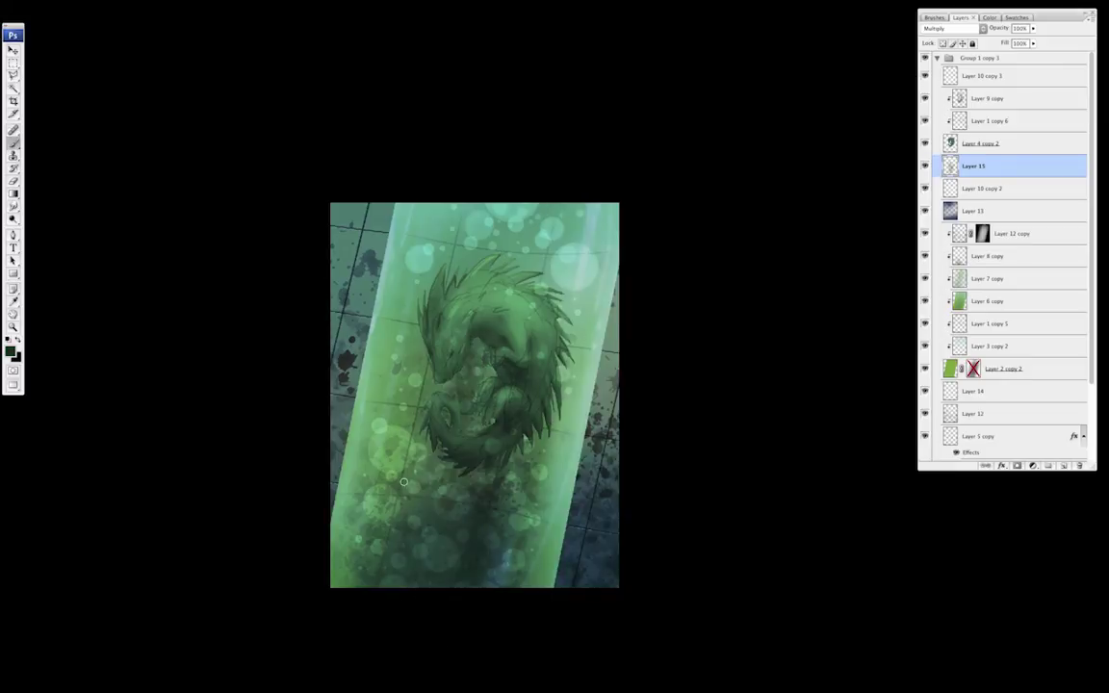
- Extend the dark shading beside the dragon's head and switch Layer 15 to Overlay
{"action": "left_click_drag", "start_coordinate": [426, 355], "coordinate": [420, 403]}
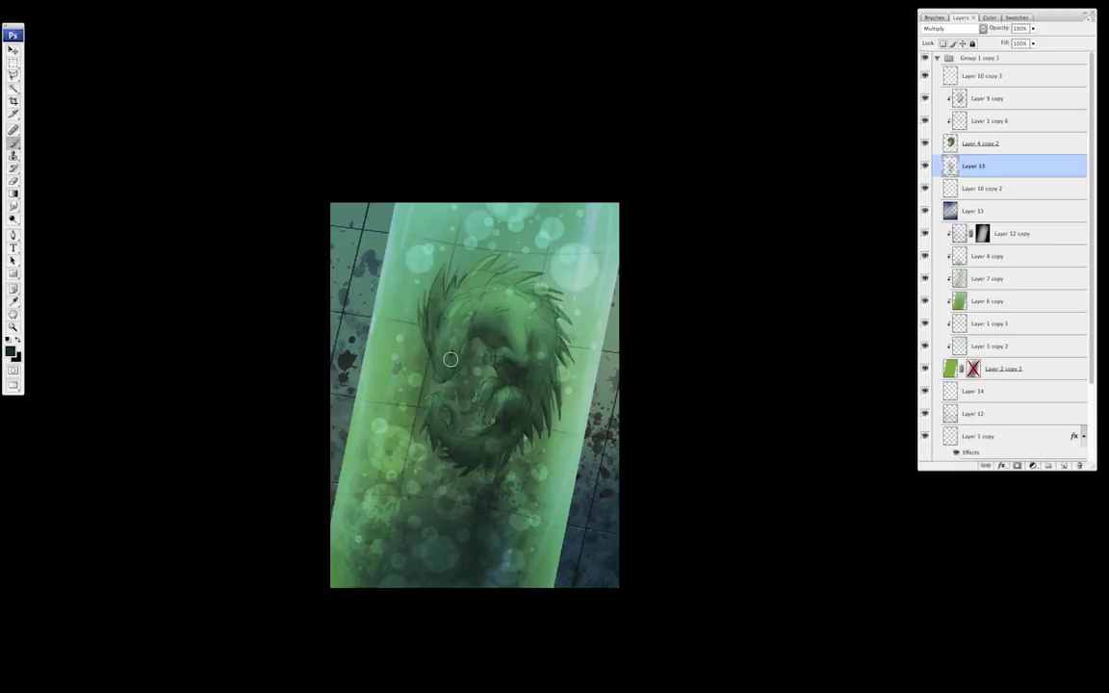
{"action": "left_click", "coordinate": [948, 28]}
{"action": "left_click", "coordinate": [939, 109]}
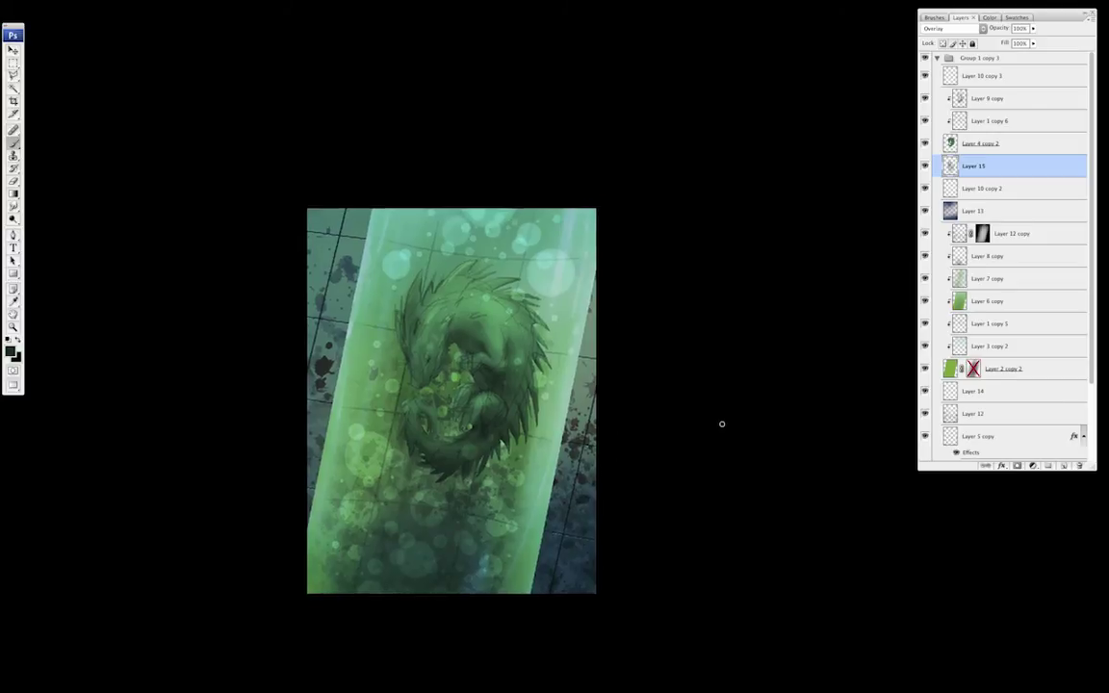
- Duplicate the front bubble layer Layer 10 copy 3 and lower the copy's opacity to 42%
{"action": "left_click", "coordinate": [1018, 76]}
{"action": "right_click", "coordinate": [1019, 73]}
{"action": "left_click", "coordinate": [1025, 92]}
{"action": "key", "text": "Return"}
{"action": "left_click_drag", "start_coordinate": [1033, 30], "coordinate": [1007, 40]}
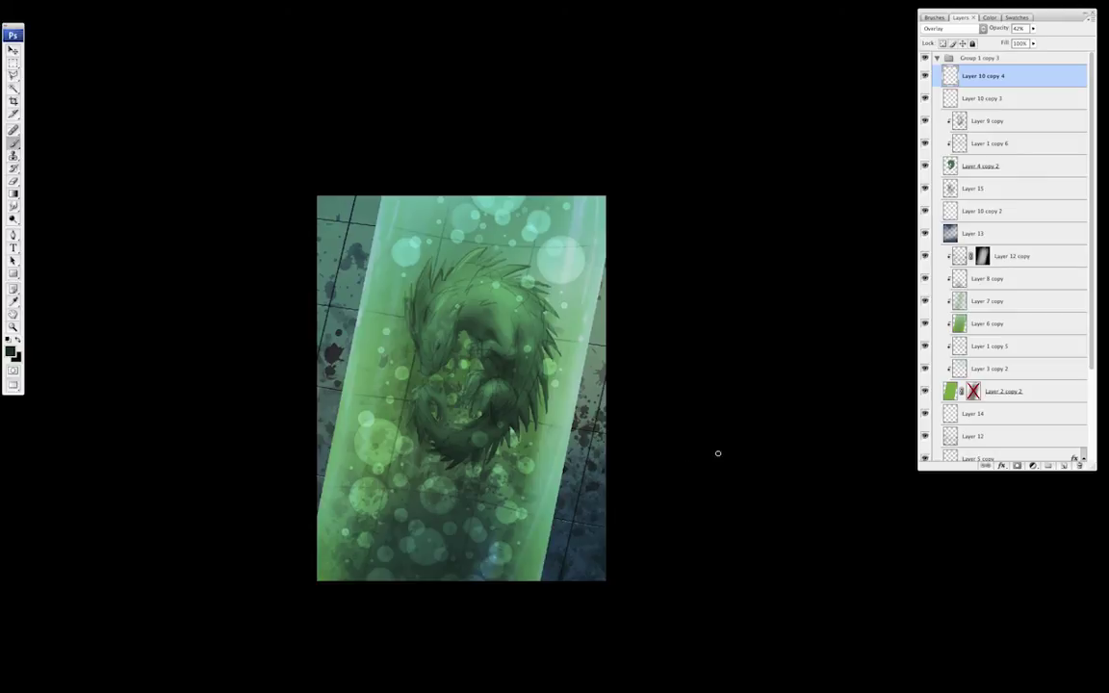
- Select the dragon's outline, hide both front bubble layers, and paste a merged copy of the dragon as a new layer
{"action": "left_click", "coordinate": [953, 168], "text": "ctrl"}
{"action": "left_click_drag", "start_coordinate": [925, 75], "coordinate": [924, 98]}
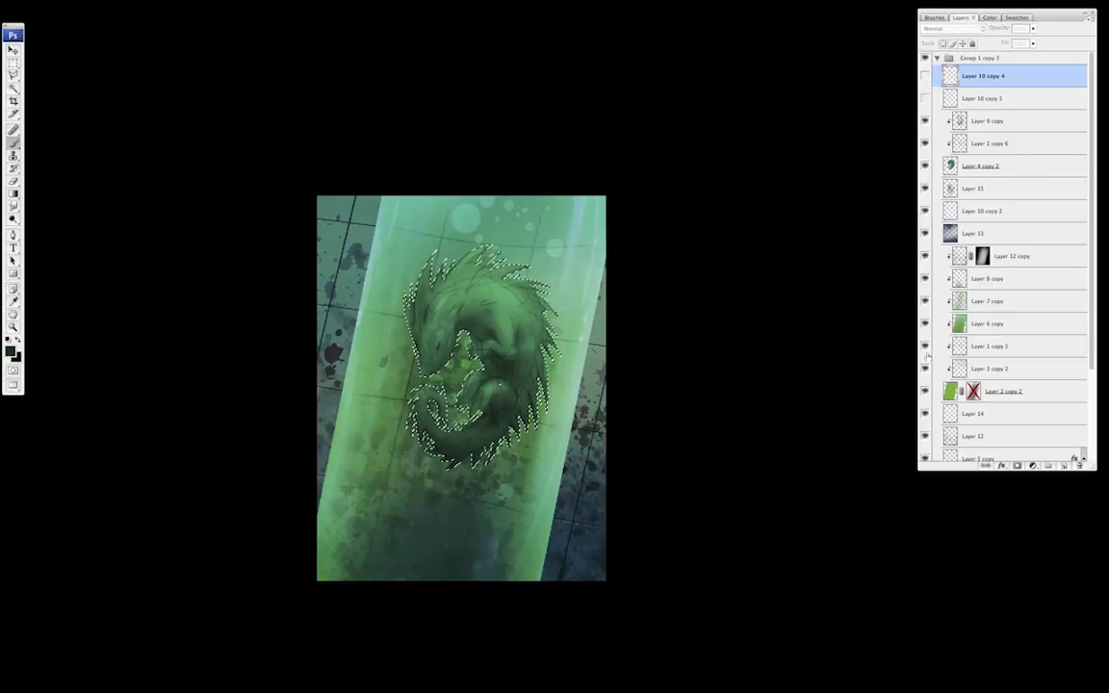
{"action": "left_click", "coordinate": [995, 129]}
{"action": "key", "text": "ctrl+shift+c"}
{"action": "key", "text": "ctrl+v"}
- Transform the pasted dragon into a narrow, slanted reflection along the tube's left wall
{"action": "key", "text": "ctrl+t"}
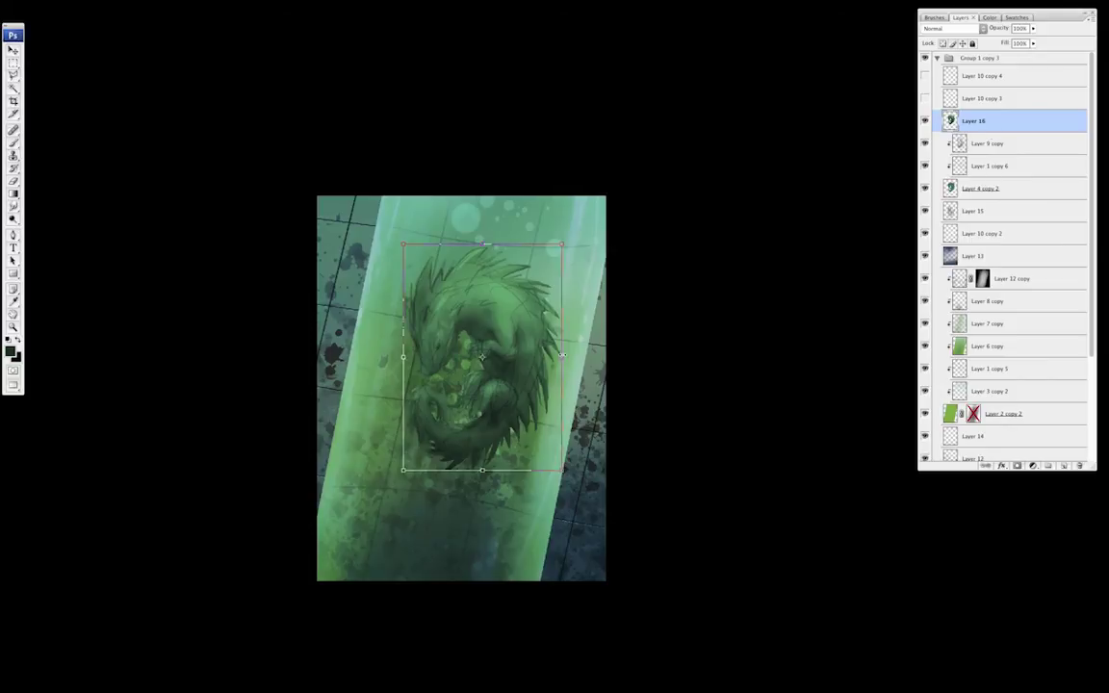
{"action": "left_click_drag", "start_coordinate": [559, 356], "coordinate": [460, 357]}
{"action": "left_click_drag", "start_coordinate": [439, 415], "coordinate": [405, 421]}
{"action": "left_click_drag", "start_coordinate": [435, 486], "coordinate": [413, 491]}
{"action": "right_click", "coordinate": [398, 393]}
{"action": "left_click", "coordinate": [430, 526]}
{"action": "left_click_drag", "start_coordinate": [425, 368], "coordinate": [389, 353]}
{"action": "key", "text": "Return"}
- Move the reflection layer beneath the dragon layer and lower its opacity to 27%
{"action": "left_click_drag", "start_coordinate": [994, 122], "coordinate": [998, 197]}
{"action": "left_click_drag", "start_coordinate": [1033, 30], "coordinate": [998, 38]}
- Duplicate the reflection onto the tube's right wall, narrowing and rotating it to follow the glass
{"action": "key", "text": "v"}
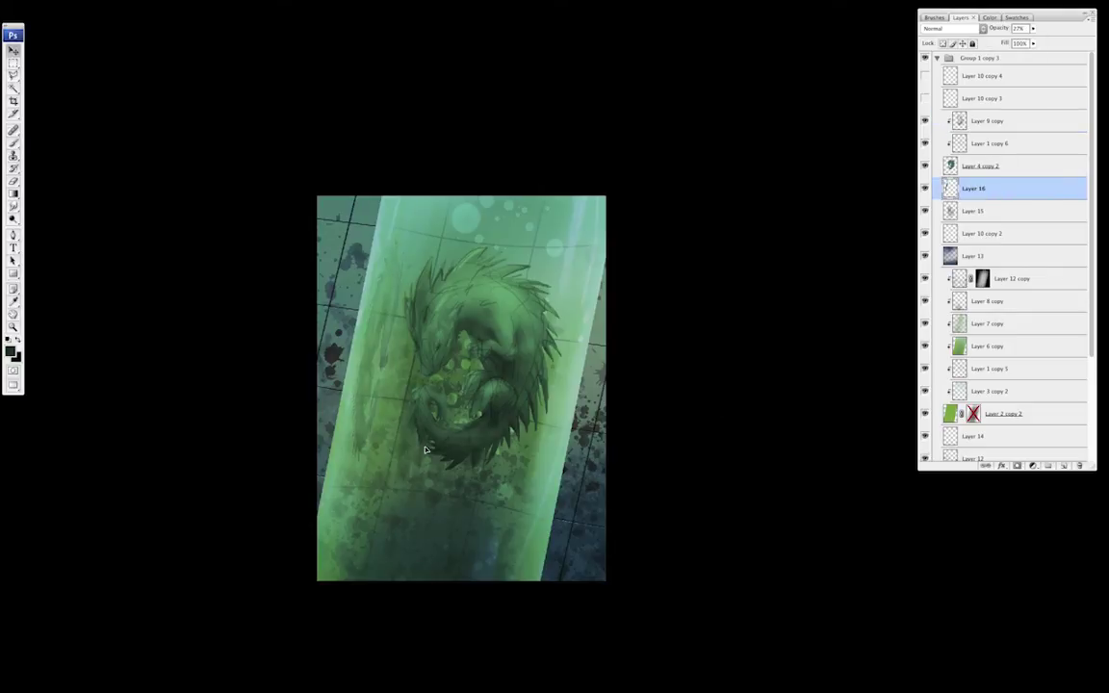
{"action": "left_click_drag", "start_coordinate": [399, 435], "coordinate": [581, 470]}
{"action": "key", "text": "ctrl+t"}
{"action": "left_click_drag", "start_coordinate": [588, 386], "coordinate": [577, 386]}
{"action": "left_click_drag", "start_coordinate": [623, 309], "coordinate": [652, 297]}
{"action": "left_click_drag", "start_coordinate": [561, 393], "coordinate": [552, 391]}
{"action": "key", "text": "Return"}
{"action": "key", "text": "ctrl+t"}
{"action": "key", "text": "Return"}
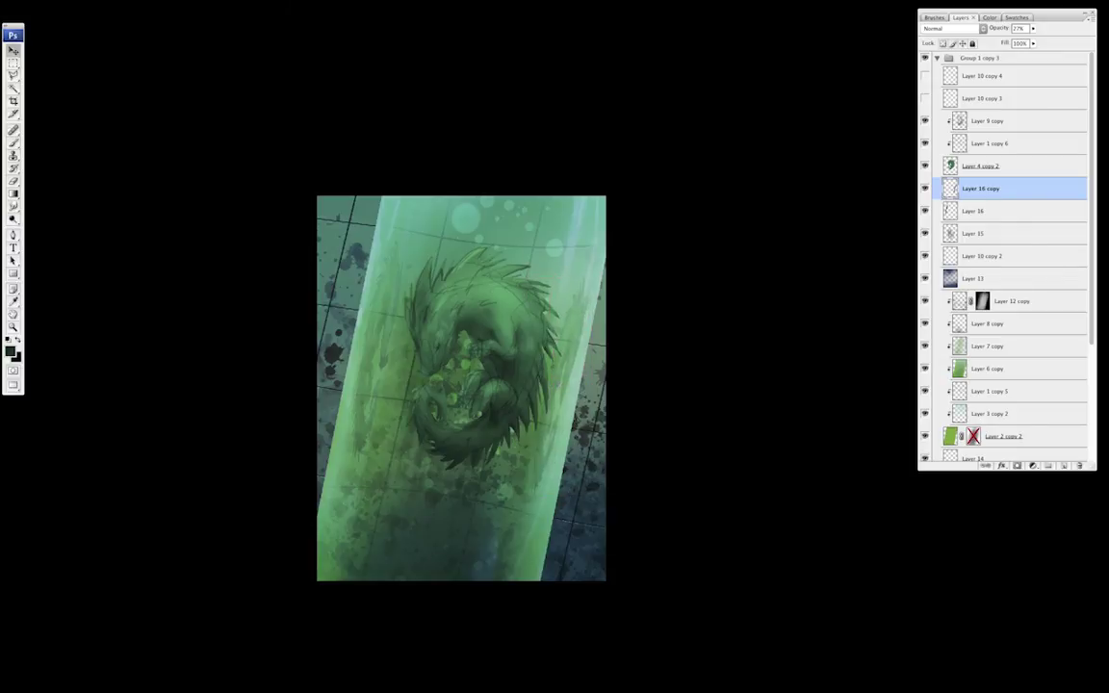
- Merge the two reflection layers and apply a 4.0 pixel Gaussian Blur
{"action": "key", "text": "super+e"}
{"action": "key", "text": "super+alt+f"}
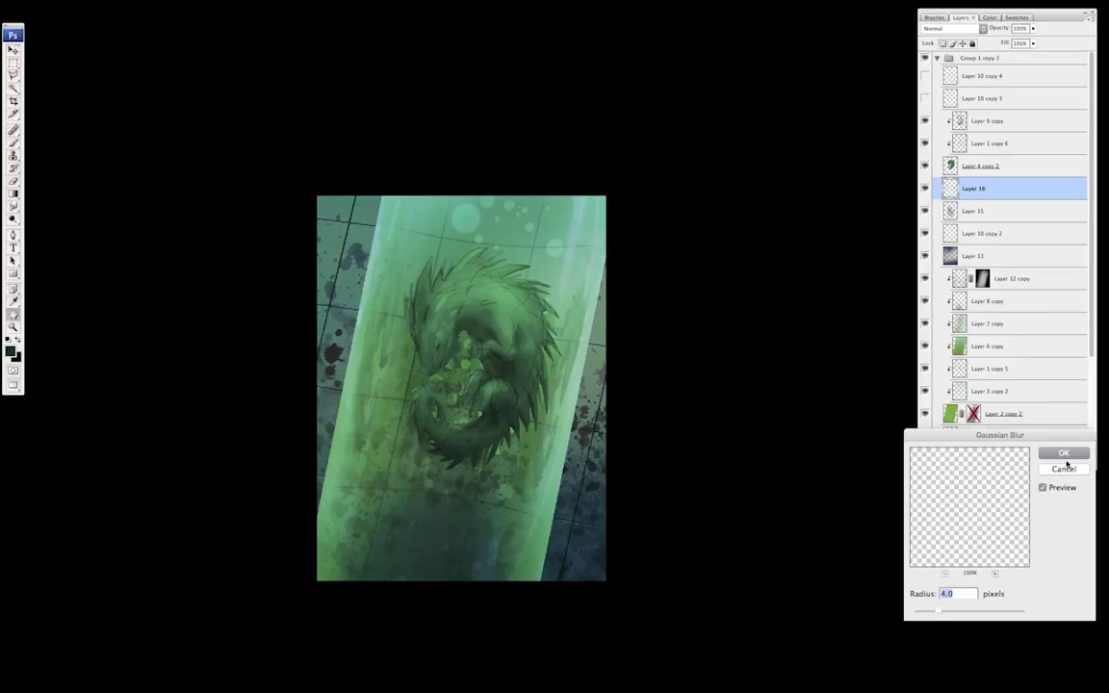
{"action": "key", "text": "Return"}
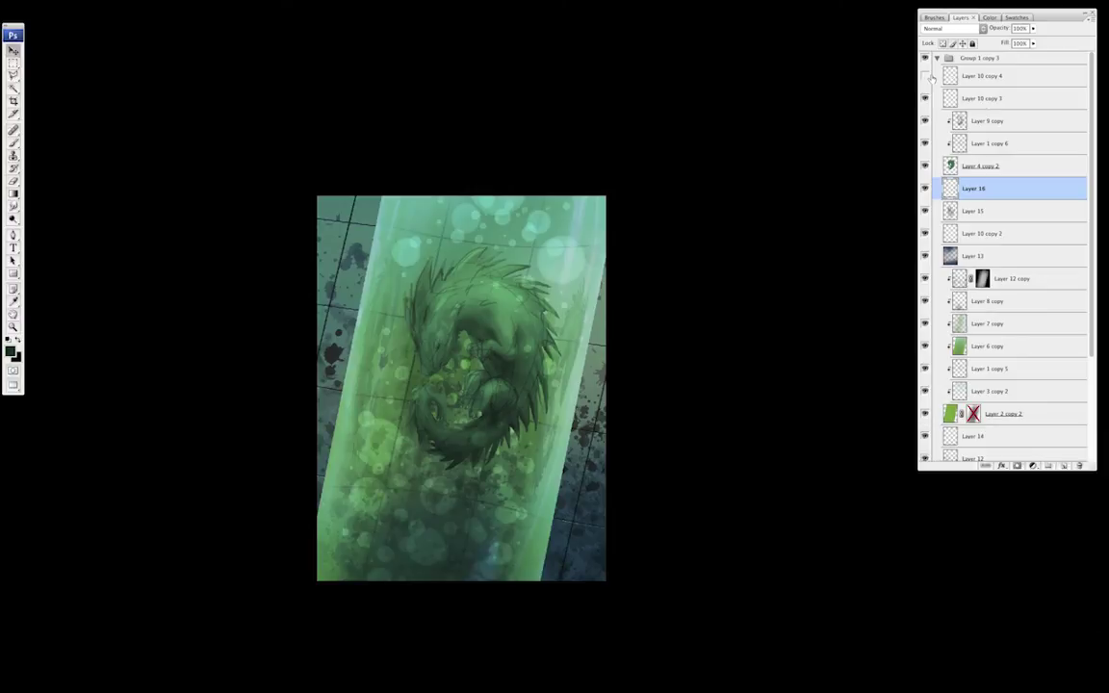
- Compare the painting with and without the Layer 15 shading
{"action": "left_click", "coordinate": [975, 211]}
{"action": "left_click", "coordinate": [925, 212]}
{"action": "left_click", "coordinate": [925, 212]}
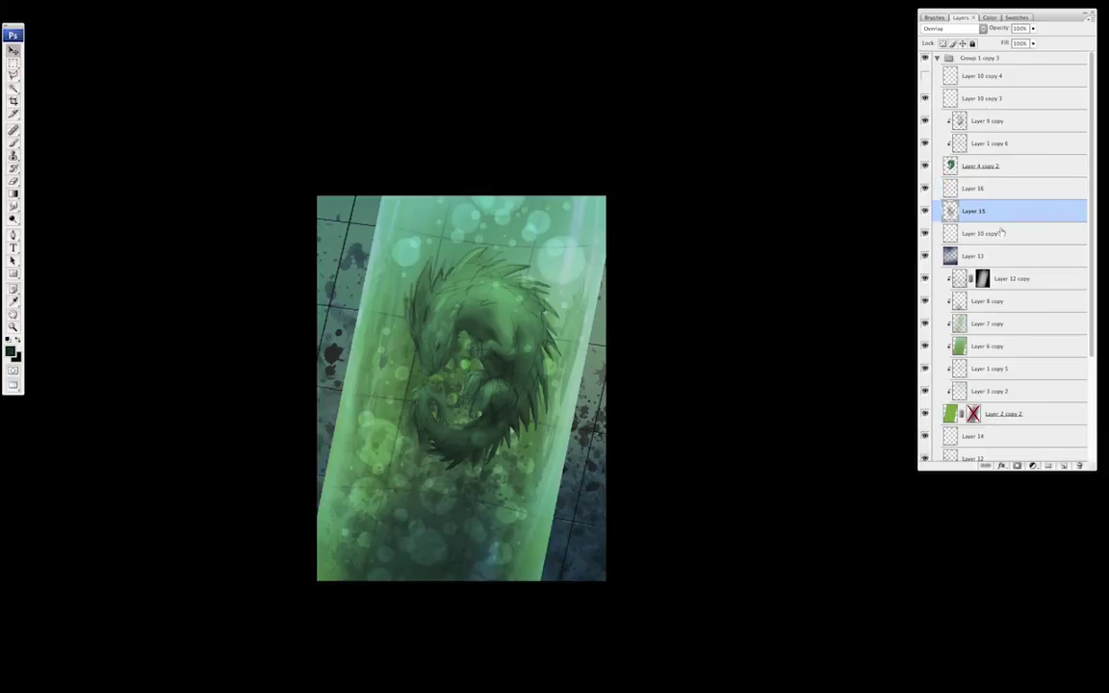
- Lower Layer 12 copy's opacity to 61% and erase its splatters around the dragon's lower body
{"action": "left_click", "coordinate": [999, 279]}
{"action": "left_click_drag", "start_coordinate": [1033, 29], "coordinate": [1021, 38]}
{"action": "key", "text": "e"}
{"action": "mouse_move", "coordinate": [497, 408]}
{"action": "left_mouse_down"}
{"action": "mouse_move", "coordinate": [468, 347]}
{"action": "mouse_move", "coordinate": [485, 468]}
{"action": "left_mouse_up"}
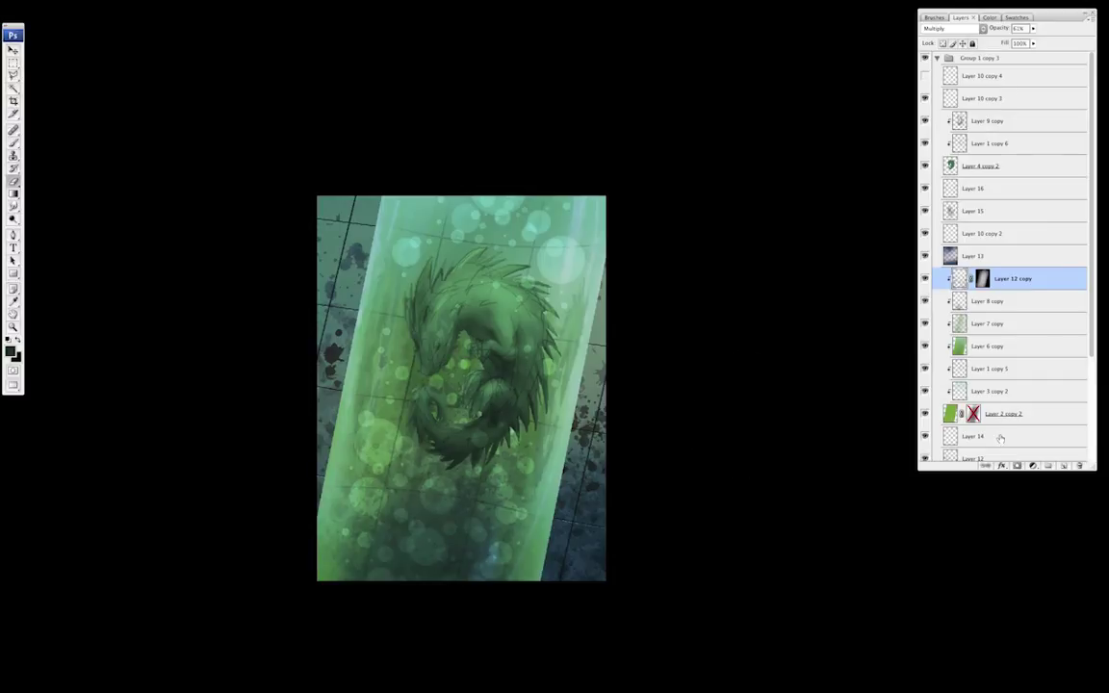
- Add a new Overlay layer above the Layer 12 splatters and choose a splatter brush
{"action": "scroll", "coordinate": [1034, 390], "scroll_direction": "down", "scroll_amount": 3}
{"action": "left_click", "coordinate": [1034, 391]}
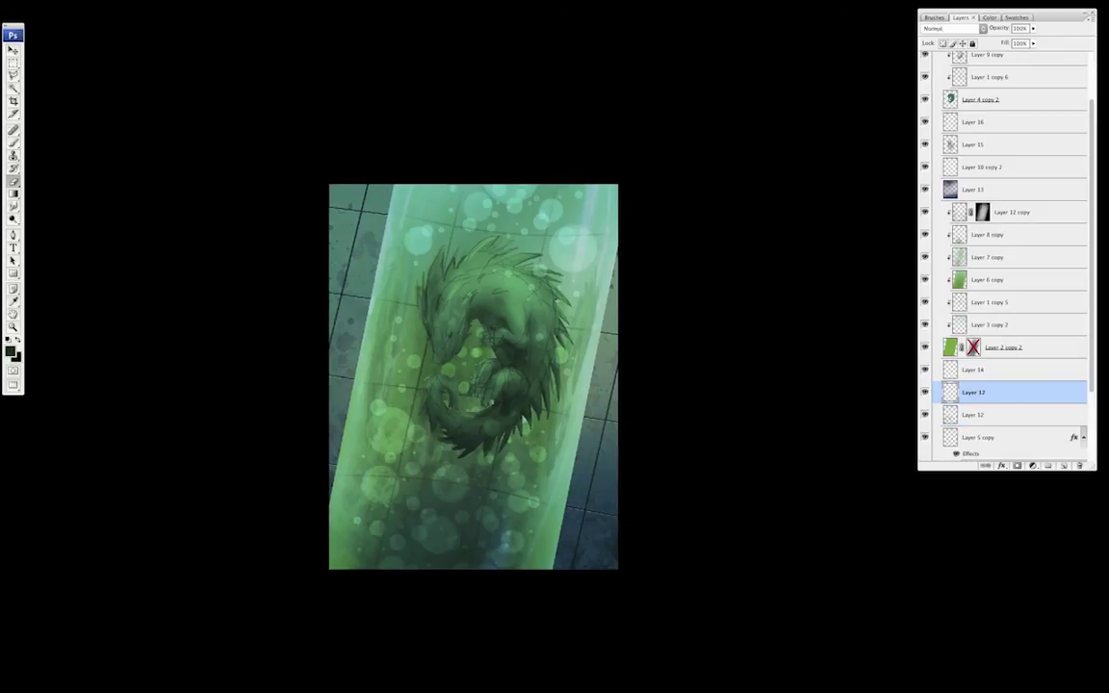
{"action": "left_click", "coordinate": [982, 29]}
{"action": "left_click", "coordinate": [945, 139]}
{"action": "key", "text": "b"}
{"action": "right_click", "coordinate": [558, 472]}
{"action": "double_click", "coordinate": [717, 474]}
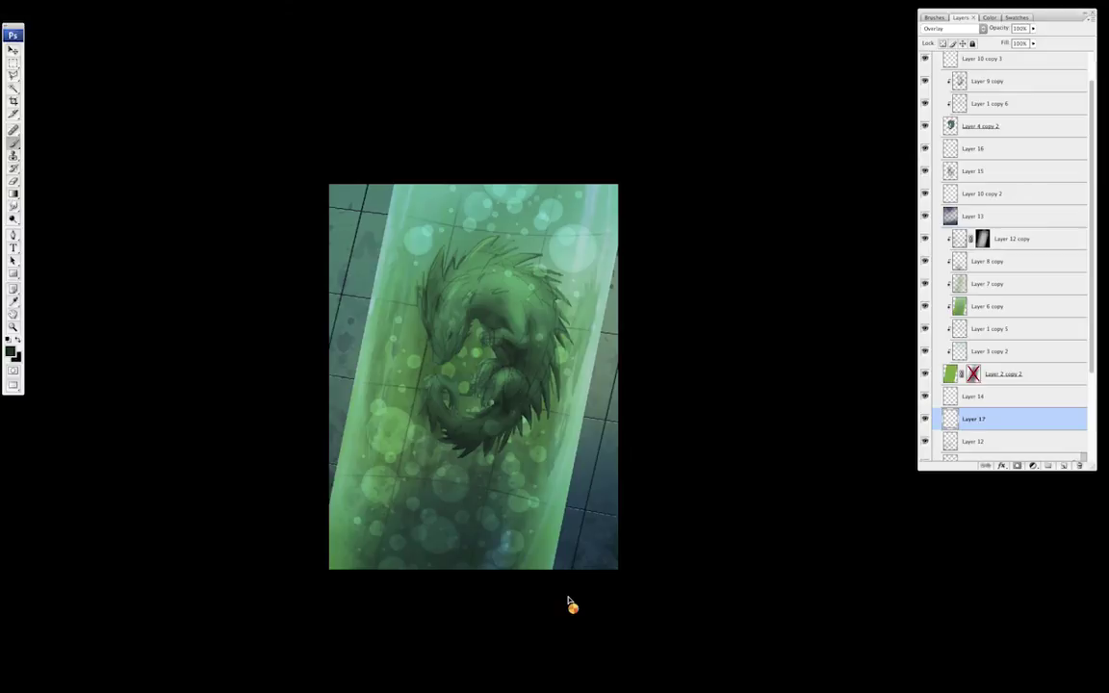
- Stamp splatter texture over the tiles on both sides of the tube with an enlarged brush on Layer 17
{"action": "left_click_drag", "start_coordinate": [535, 464], "coordinate": [575, 454]}
{"action": "key", "text": "bracketright"}
{"action": "key", "text": "bracketright"}
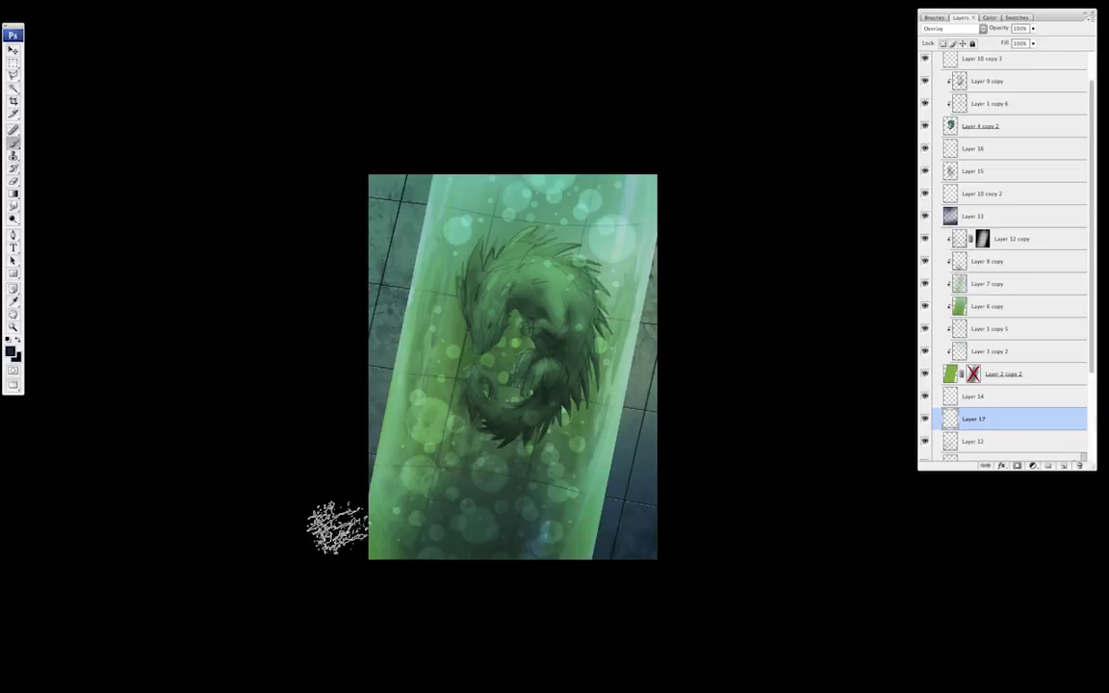
{"action": "key", "text": "bracketright"}
{"action": "key", "text": "bracketright"}
{"action": "key", "text": "bracketright"}
{"action": "key", "text": "bracketright"}
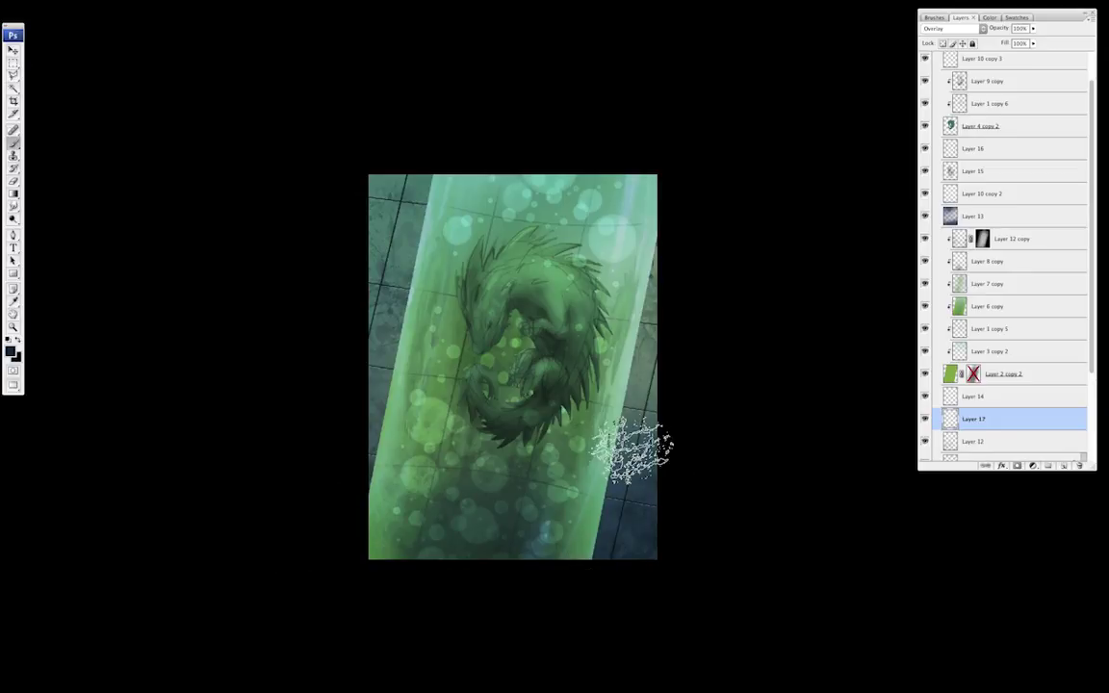
- Add an Overlay layer above Layer 9 copy, clipped to the dragon, and brush dark splatter texture over its body
{"action": "scroll", "coordinate": [1094, 138], "scroll_direction": "up", "scroll_amount": 1}
{"action": "scroll", "coordinate": [1094, 138], "scroll_direction": "up", "scroll_amount": 1}
{"action": "left_click", "coordinate": [925, 76]}
{"action": "left_click", "coordinate": [925, 76]}
{"action": "left_click", "coordinate": [995, 129]}
{"action": "key", "text": "alt+shift+super+n"}
{"action": "left_click", "coordinate": [982, 29]}
{"action": "left_click", "coordinate": [932, 138]}
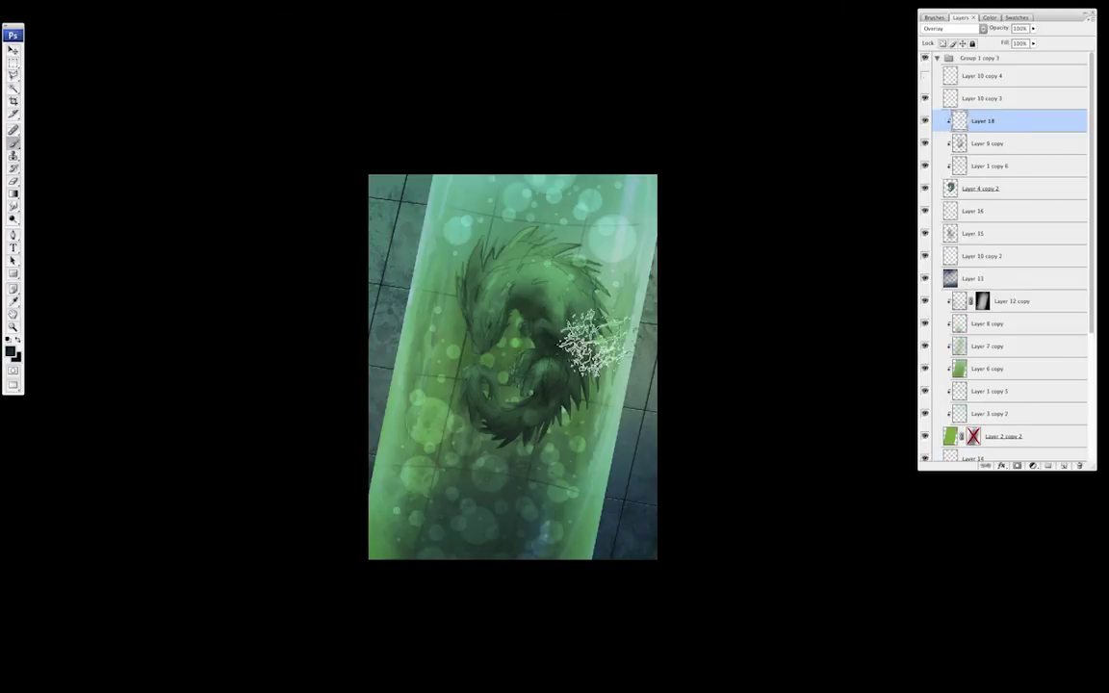
{"action": "left_click_drag", "start_coordinate": [592, 320], "coordinate": [582, 312]}
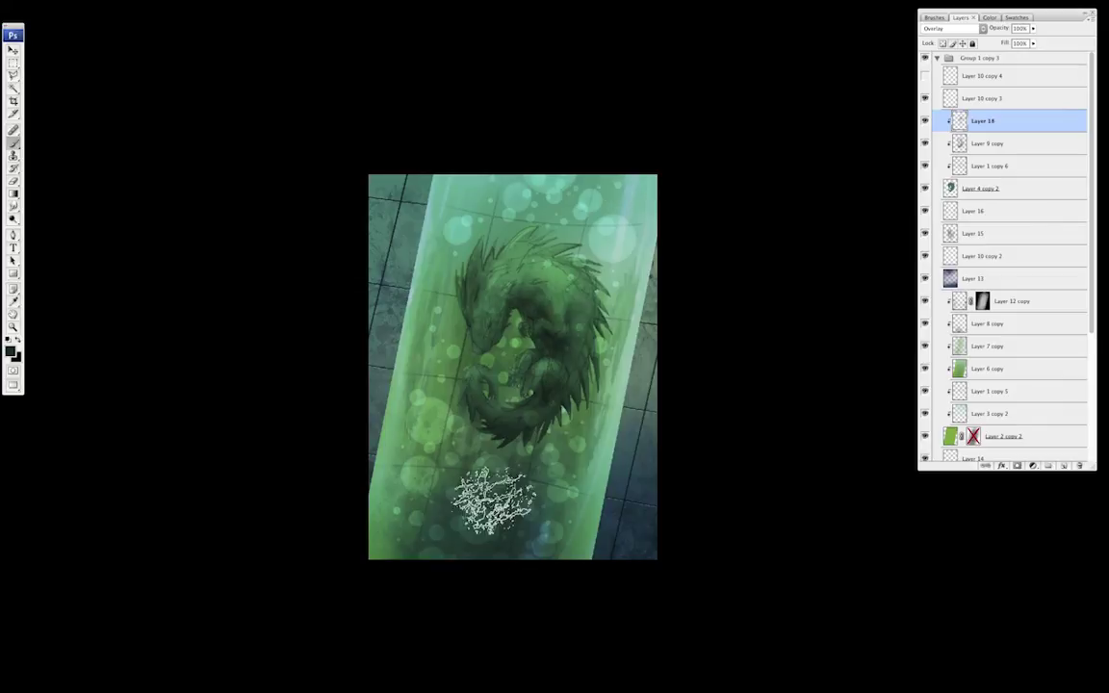
- Show the Layer 10 copy 4 bubbles and erase the ones that cover the dragon and the tube's edge
{"action": "left_click_drag", "start_coordinate": [711, 460], "coordinate": [712, 450]}
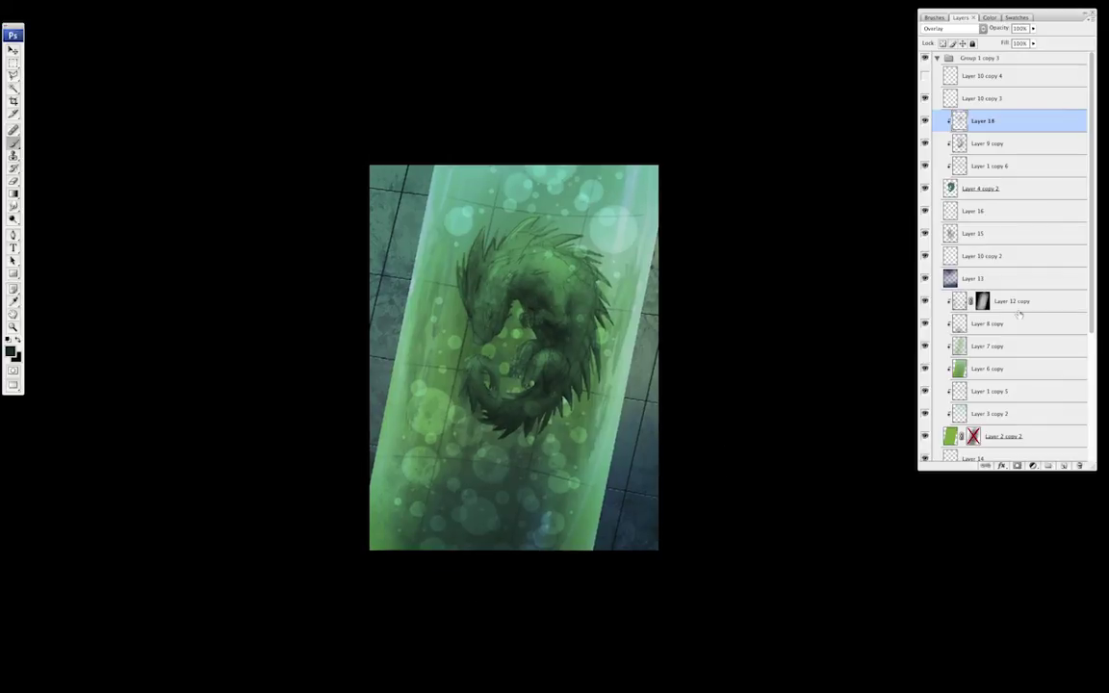
{"action": "left_click", "coordinate": [1035, 438]}
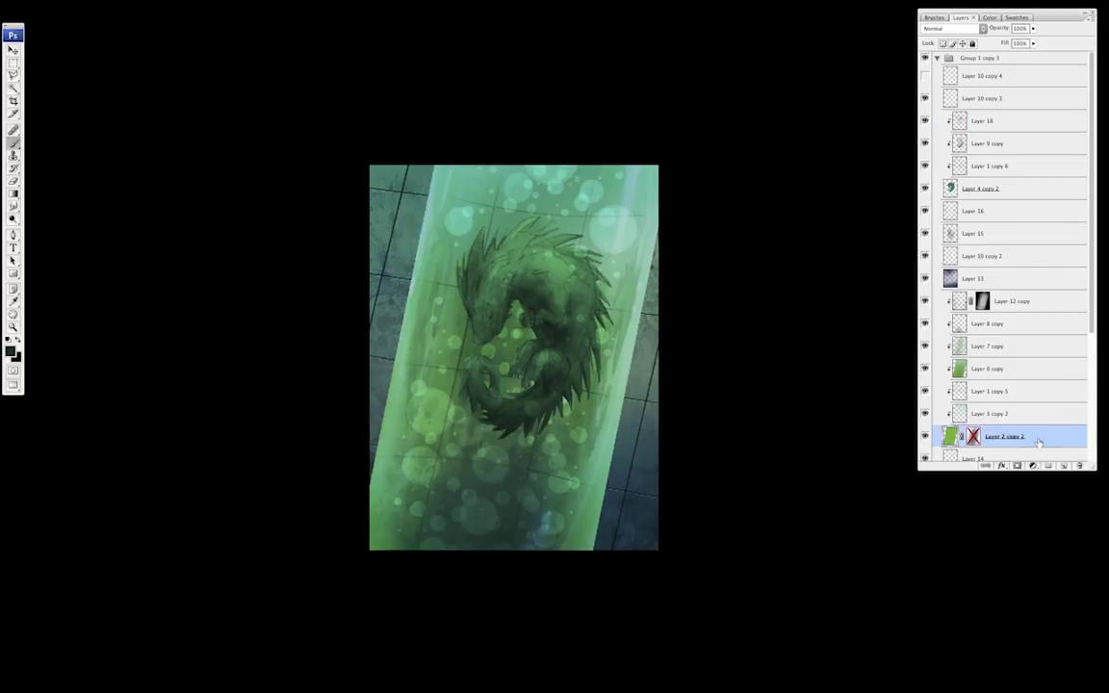
{"action": "left_click", "coordinate": [948, 75]}
{"action": "key", "text": "bracketleft"}
{"action": "key", "text": "bracketleft"}
{"action": "key", "text": "bracketleft"}
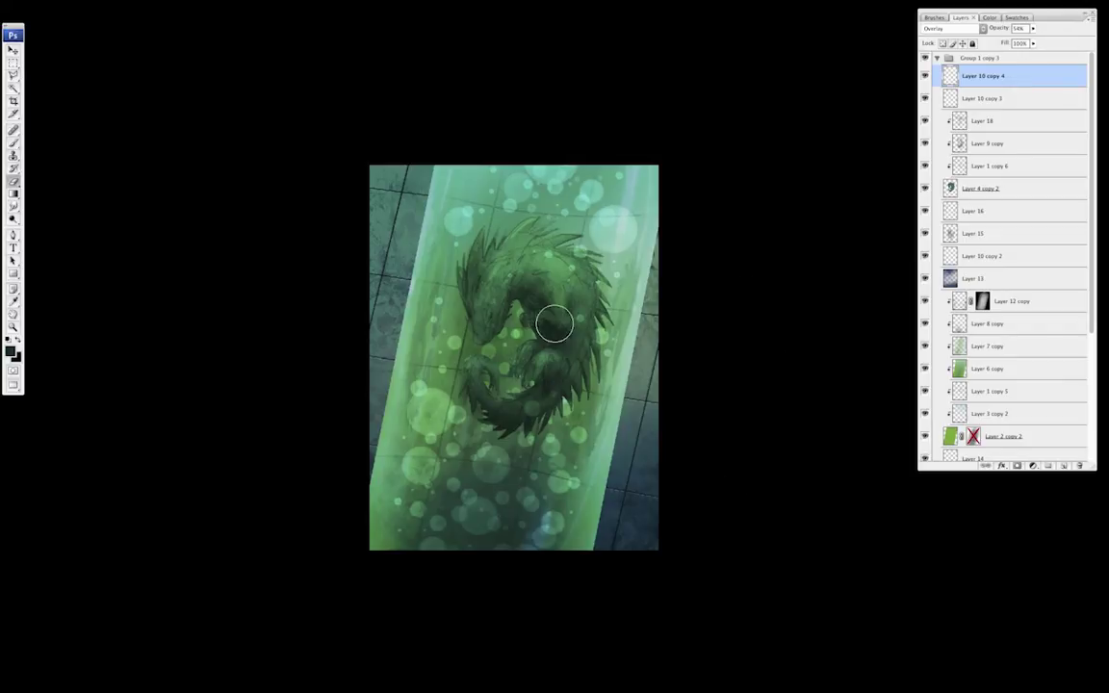
{"action": "key", "text": "bracketright"}
{"action": "key", "text": "bracketright"}
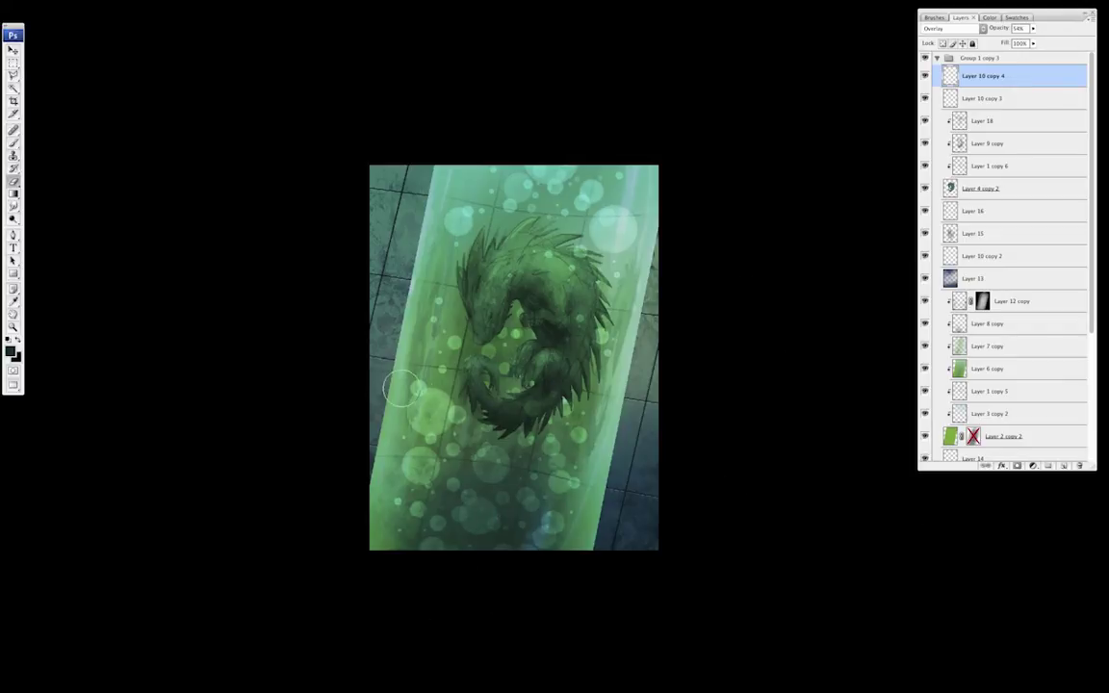
- Duplicate the painting's group and merge the clipped layers in the copy into the dragon layer and the tube layer
{"action": "left_click", "coordinate": [937, 58]}
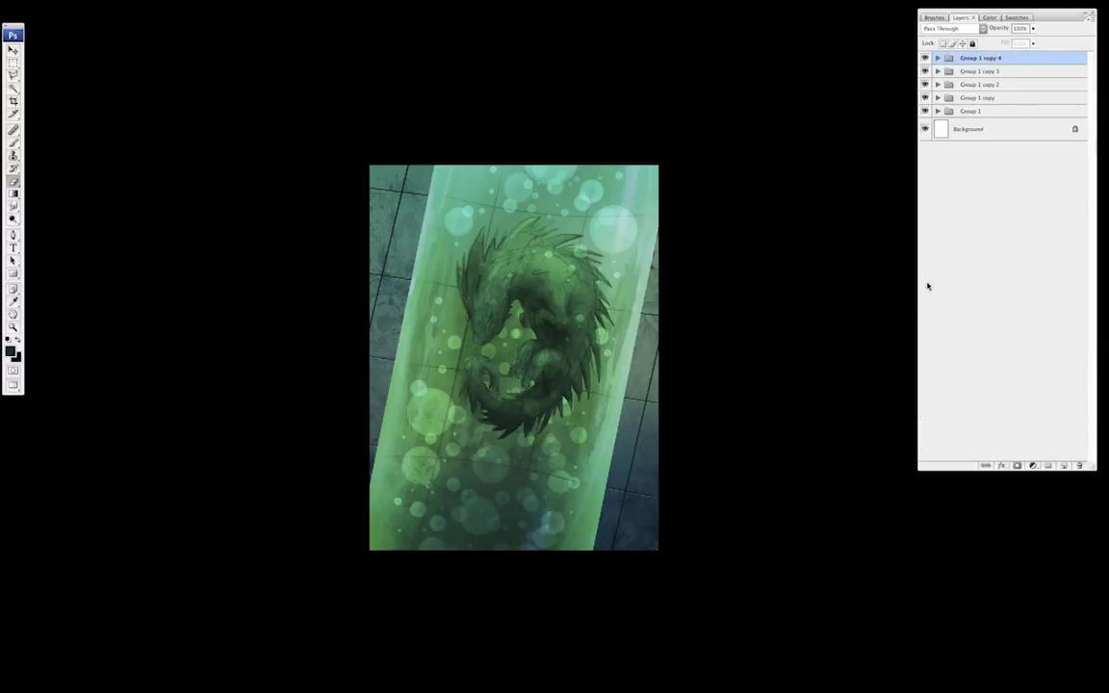
{"action": "left_click", "coordinate": [937, 58]}
{"action": "left_click", "coordinate": [982, 120]}
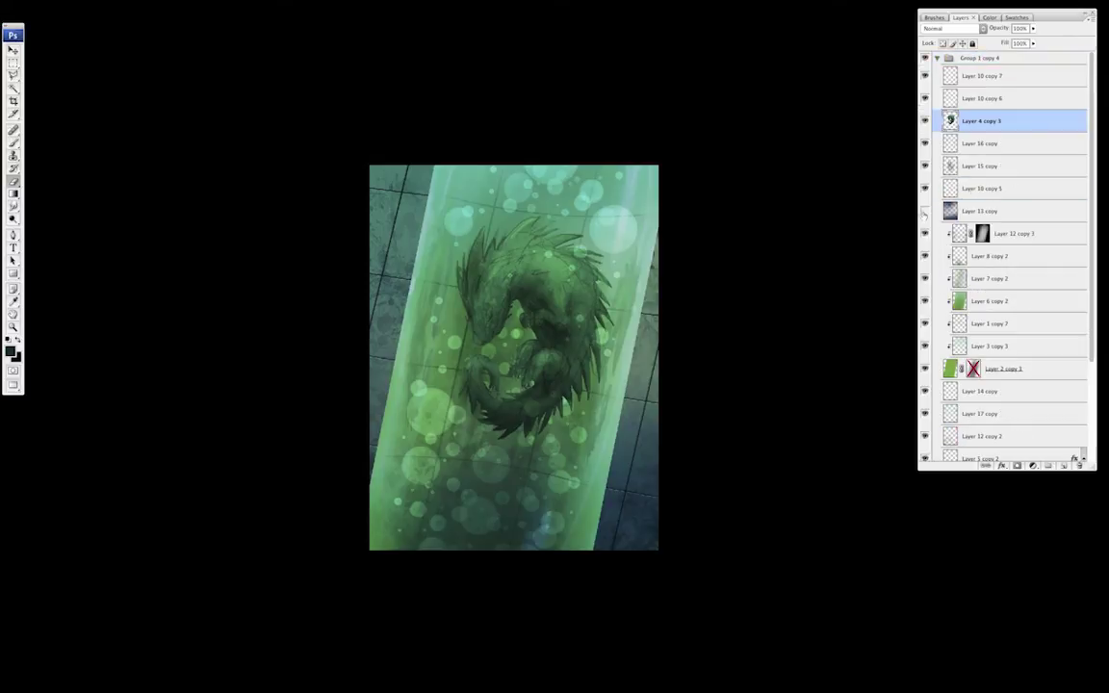
{"action": "left_click", "coordinate": [1040, 369]}
{"action": "key", "text": "ctrl+e"}
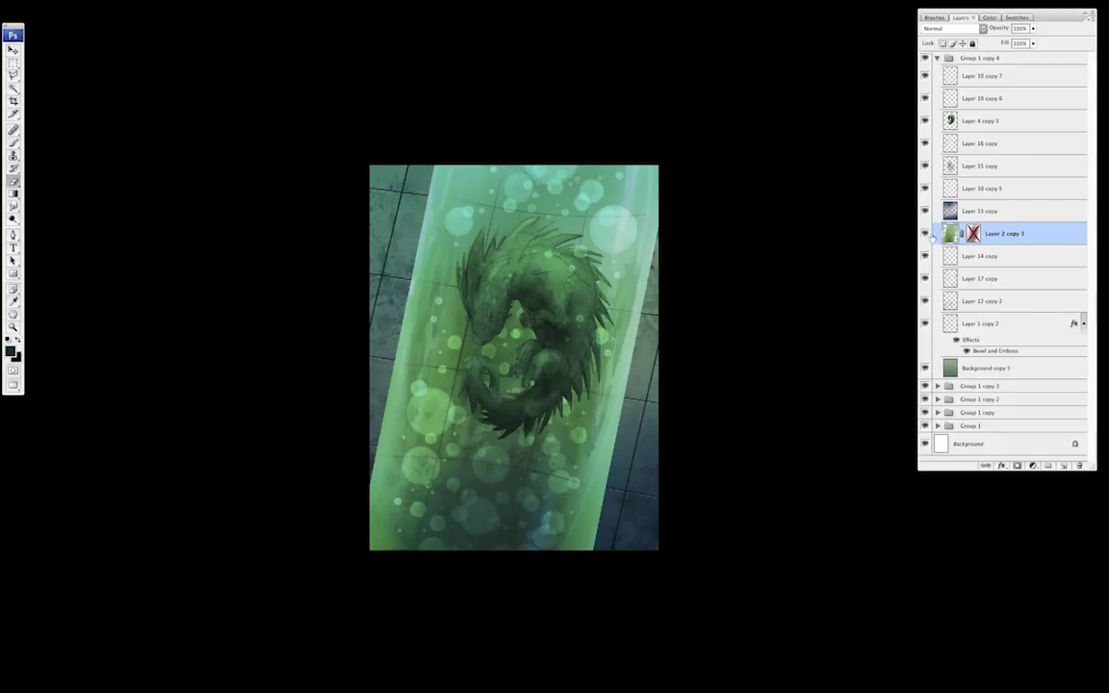
- Adjust the merged dragon layer's colour with Hue/Saturation
{"action": "left_click", "coordinate": [996, 121]}
{"action": "key", "text": "ctrl+u"}
{"action": "left_click_drag", "start_coordinate": [926, 558], "coordinate": [916, 562]}
{"action": "left_click", "coordinate": [1040, 498]}
- Add an Overlay layer clipped to the dragon and paint white highlights along its back and upper spines
{"action": "left_click", "coordinate": [1064, 466]}
{"action": "left_click", "coordinate": [978, 133], "text": "alt"}
{"action": "left_click", "coordinate": [975, 29]}
{"action": "left_click", "coordinate": [958, 139]}
{"action": "key", "text": "b"}
{"action": "right_click", "coordinate": [593, 318]}
{"action": "left_click", "coordinate": [12, 345]}
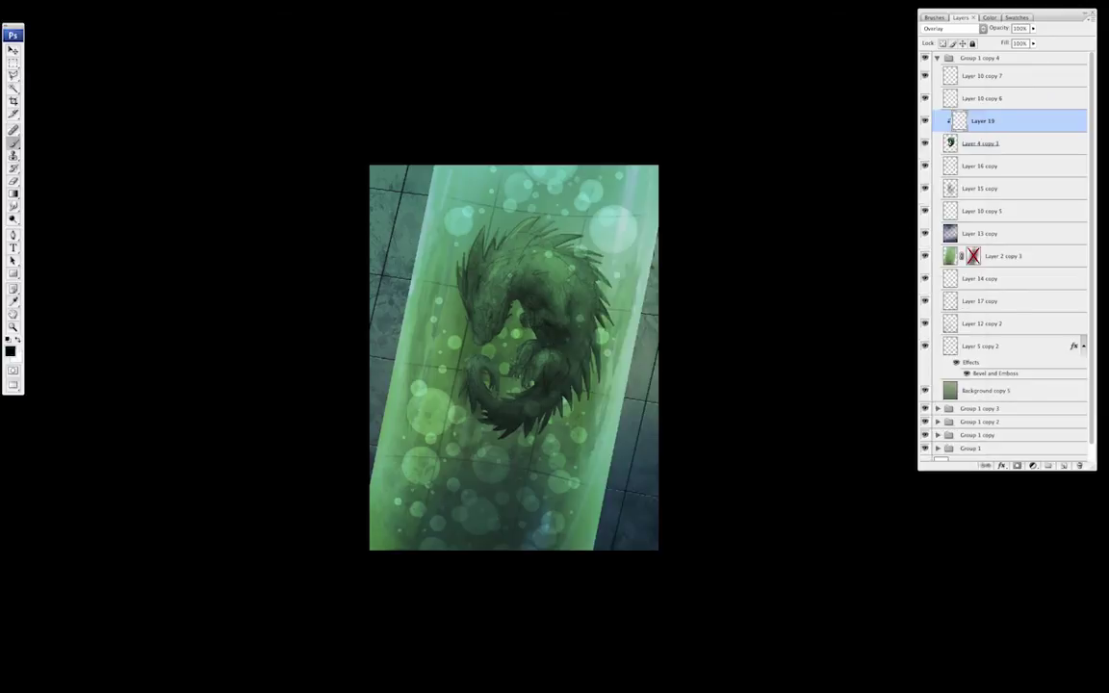
{"action": "mouse_move", "coordinate": [502, 271]}
{"action": "left_mouse_down"}
{"action": "mouse_move", "coordinate": [480, 241]}
{"action": "mouse_move", "coordinate": [544, 212]}
{"action": "mouse_move", "coordinate": [511, 217]}
{"action": "mouse_move", "coordinate": [573, 268]}
{"action": "mouse_move", "coordinate": [601, 342]}
{"action": "mouse_move", "coordinate": [581, 241]}
{"action": "left_mouse_up"}
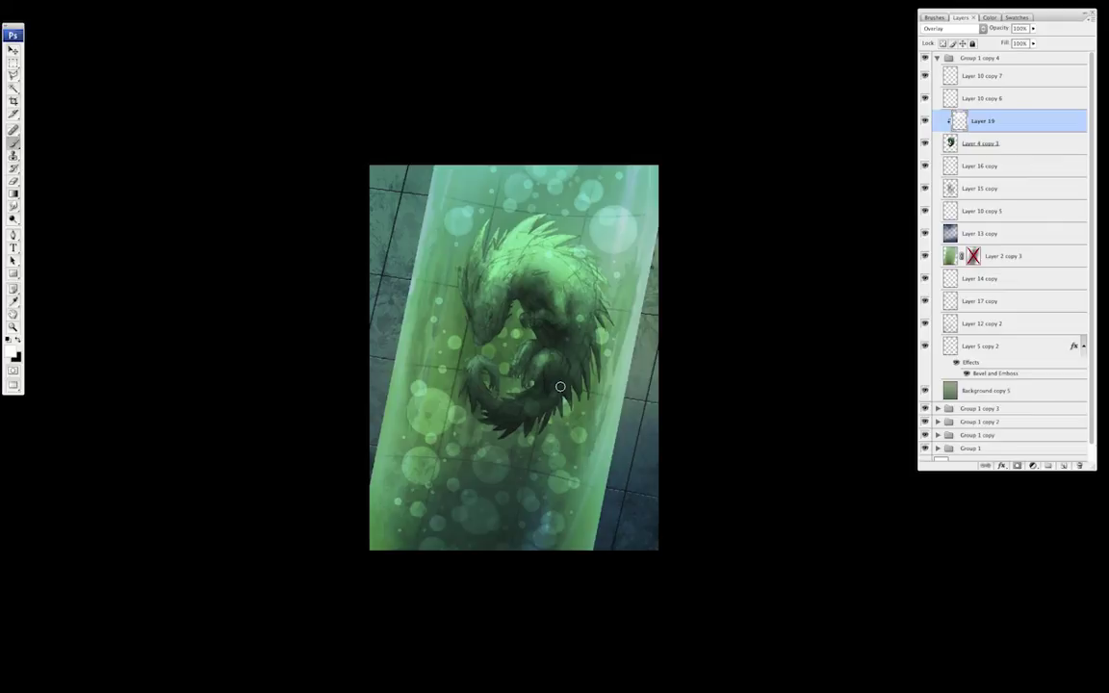
- Lower the Layer 19 highlights to 69% opacity and soften them with the Eraser
{"action": "left_click_drag", "start_coordinate": [1033, 29], "coordinate": [1015, 39]}
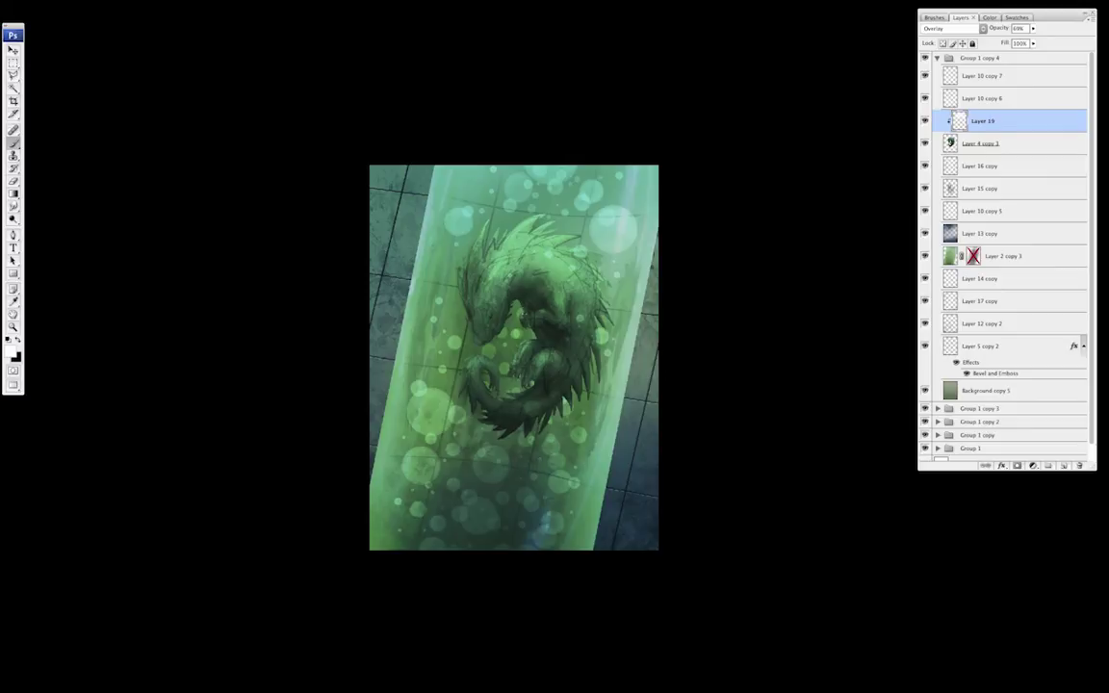
{"action": "key", "text": "e"}
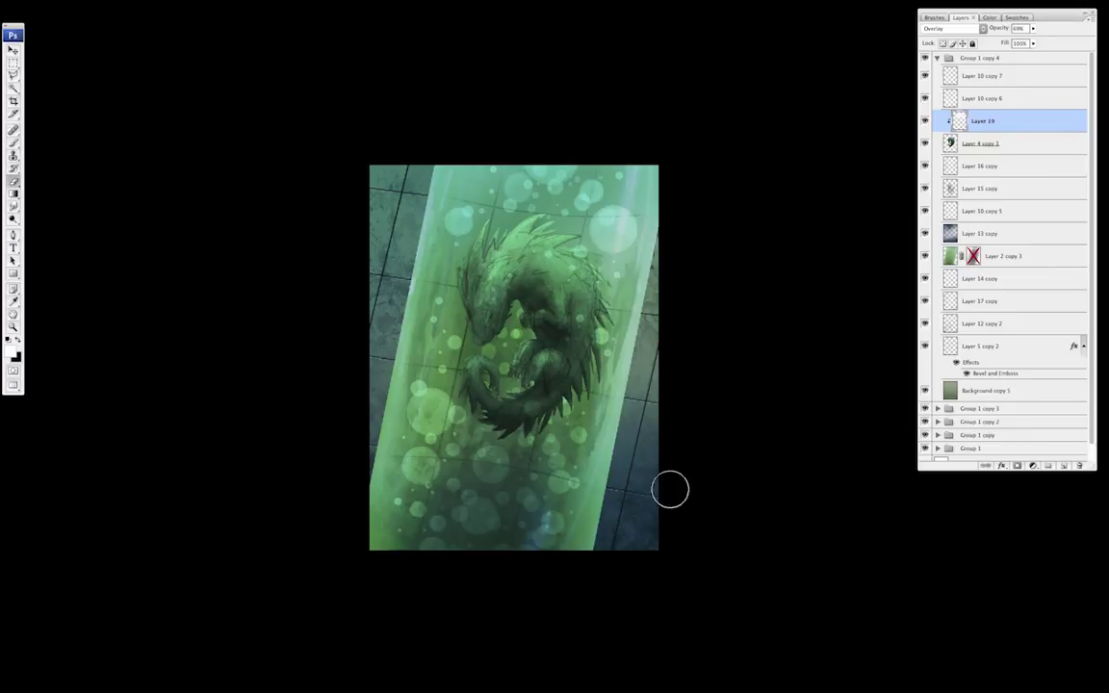
{"action": "left_click_drag", "start_coordinate": [558, 533], "coordinate": [548, 530]}
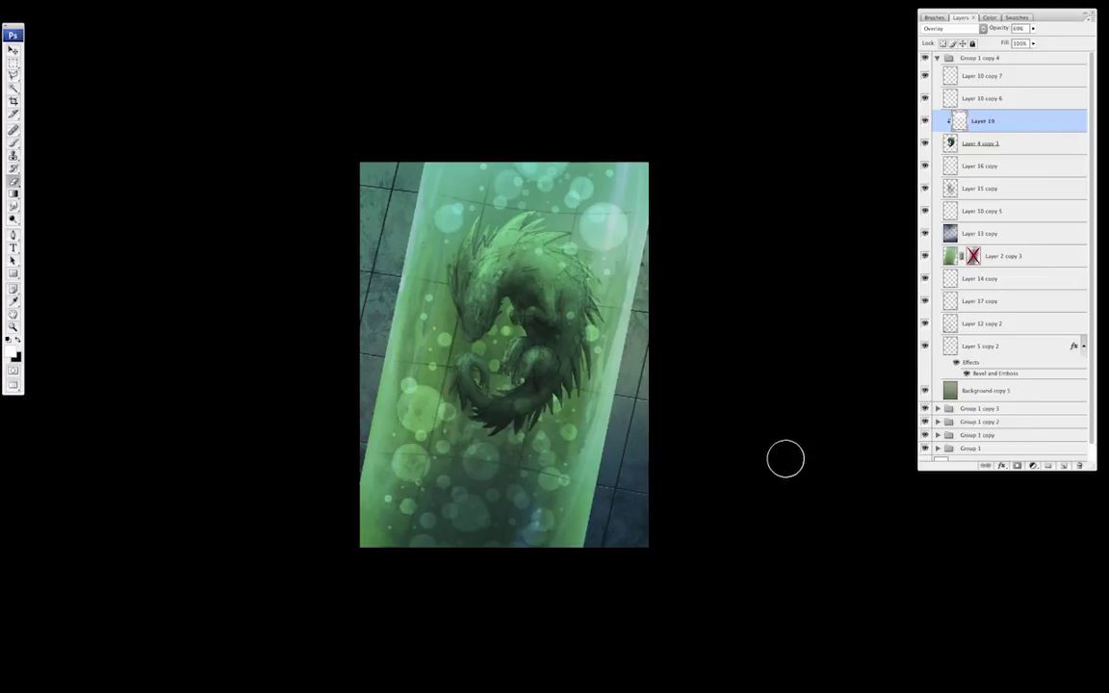
- Copy the visible tube area without the dragon and paste it above Layer 10 copy 7 as a Screen layer
{"action": "left_click", "coordinate": [924, 142]}
{"action": "left_click", "coordinate": [950, 255], "text": "ctrl"}
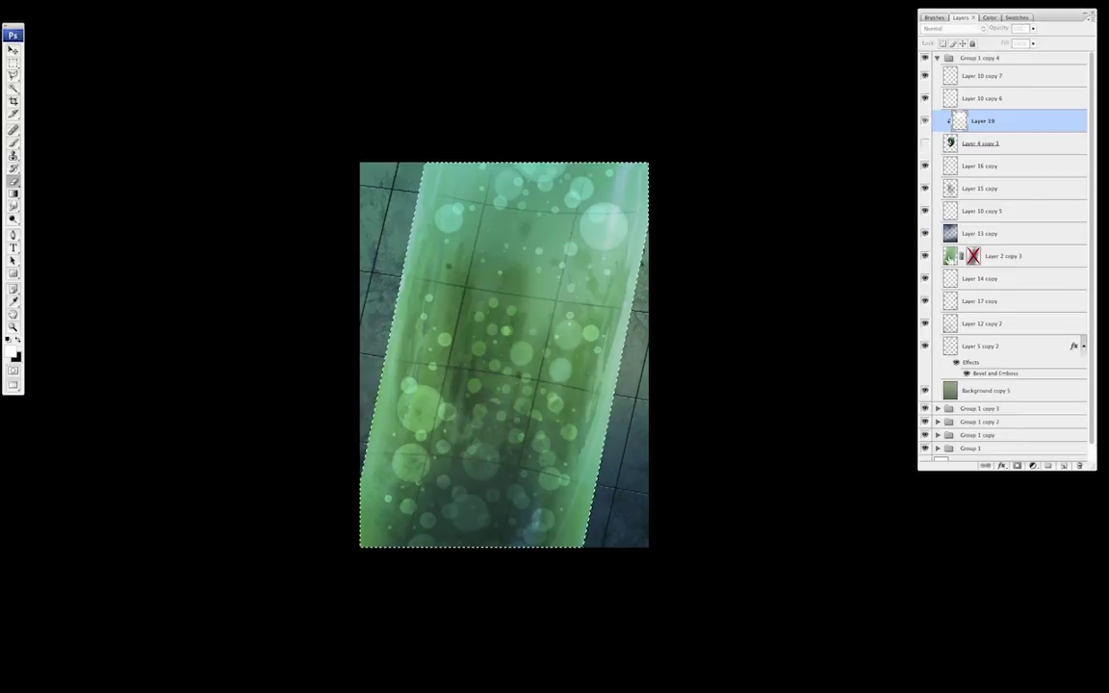
{"action": "left_click", "coordinate": [926, 144]}
{"action": "left_click", "coordinate": [1007, 82]}
{"action": "key", "text": "super+v"}
{"action": "left_click", "coordinate": [977, 30]}
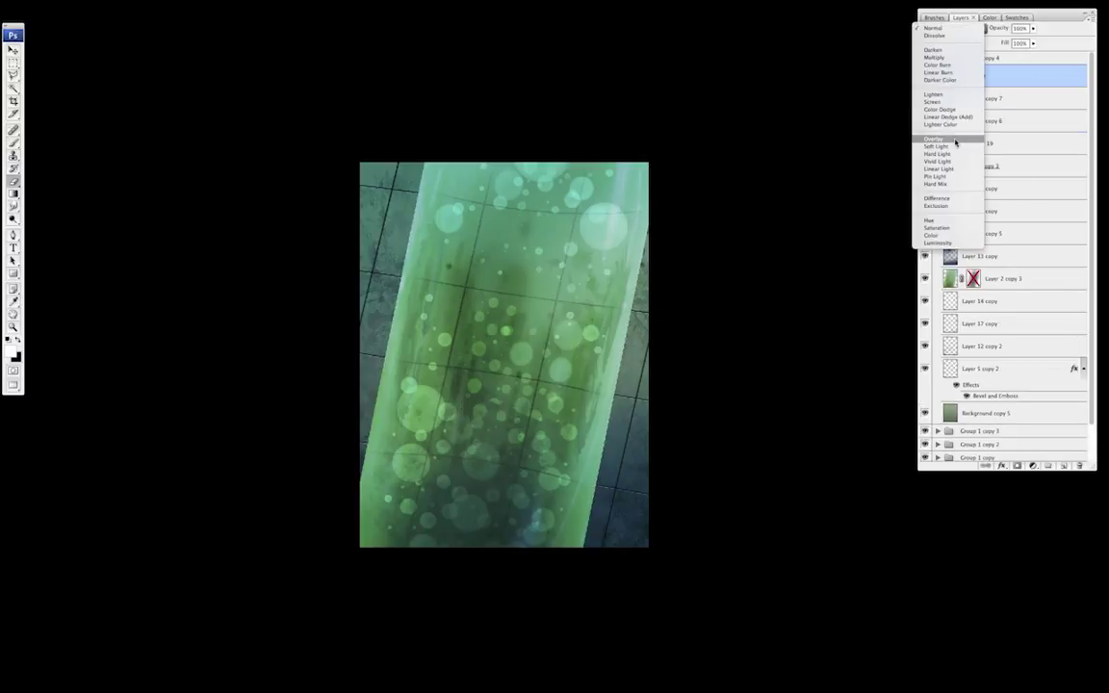
{"action": "left_click", "coordinate": [947, 103]}
- Transform the pasted tube image into a narrow, slanted glass reflection along the tube's upper right edge
{"action": "key", "text": "super+t"}
{"action": "left_click_drag", "start_coordinate": [360, 355], "coordinate": [579, 355]}
{"action": "left_click_drag", "start_coordinate": [735, 431], "coordinate": [719, 451]}
{"action": "left_click_drag", "start_coordinate": [624, 385], "coordinate": [602, 404]}
{"action": "left_click_drag", "start_coordinate": [701, 325], "coordinate": [697, 319]}
{"action": "left_click_drag", "start_coordinate": [619, 181], "coordinate": [631, 138]}
{"action": "left_click_drag", "start_coordinate": [559, 344], "coordinate": [593, 351]}
{"action": "left_click_drag", "start_coordinate": [612, 398], "coordinate": [606, 396]}
{"action": "left_click_drag", "start_coordinate": [676, 317], "coordinate": [677, 320]}
{"action": "left_click_drag", "start_coordinate": [546, 560], "coordinate": [620, 154]}
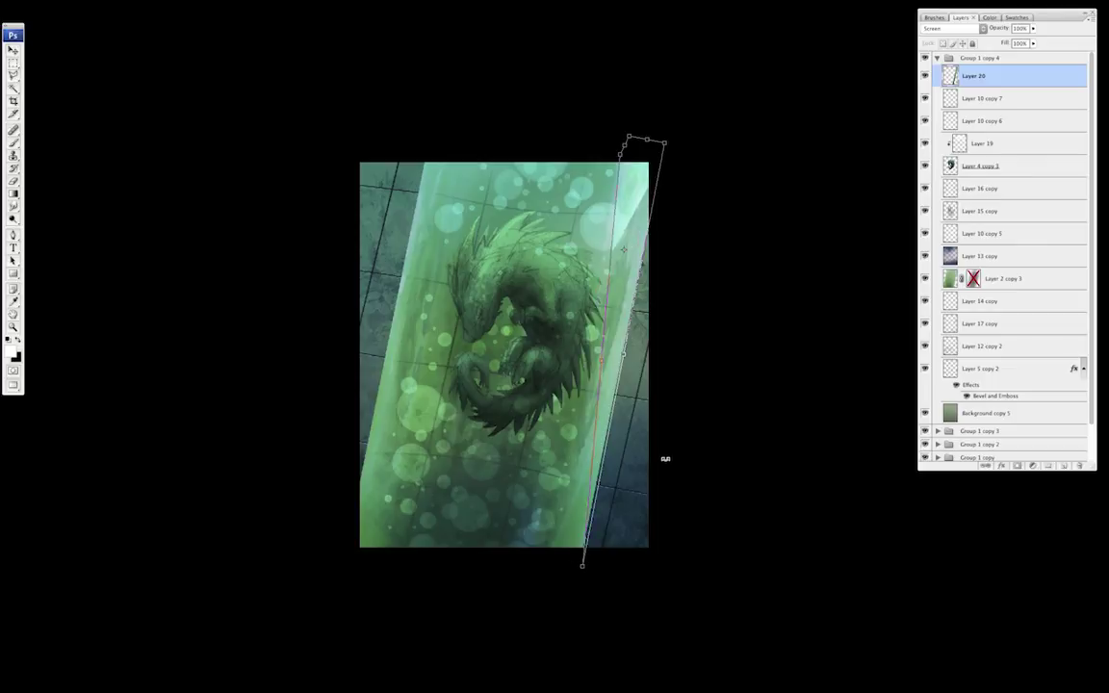
{"action": "left_click_drag", "start_coordinate": [582, 566], "coordinate": [592, 137]}
{"action": "key", "text": "ctrl+z"}
{"action": "key", "text": "Return"}
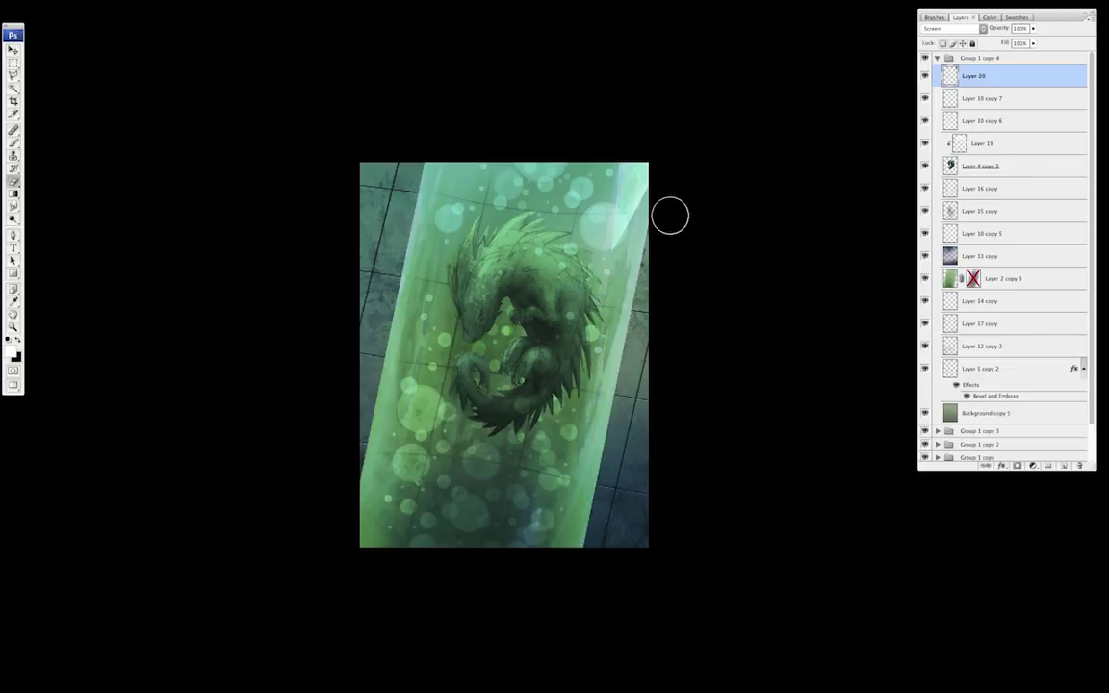
- Duplicate the Layer 20 reflection and reshape the copy into a thin streak matching the tube's slant
{"action": "key", "text": "v"}
{"action": "left_click", "coordinate": [715, 345]}
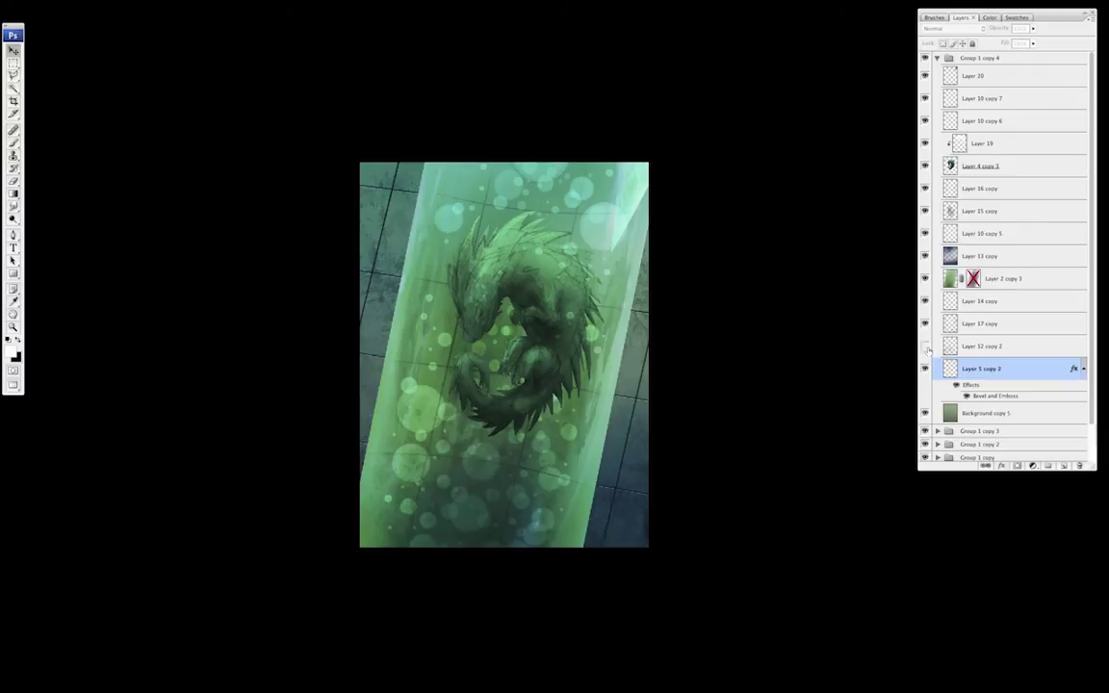
{"action": "left_click", "coordinate": [975, 81]}
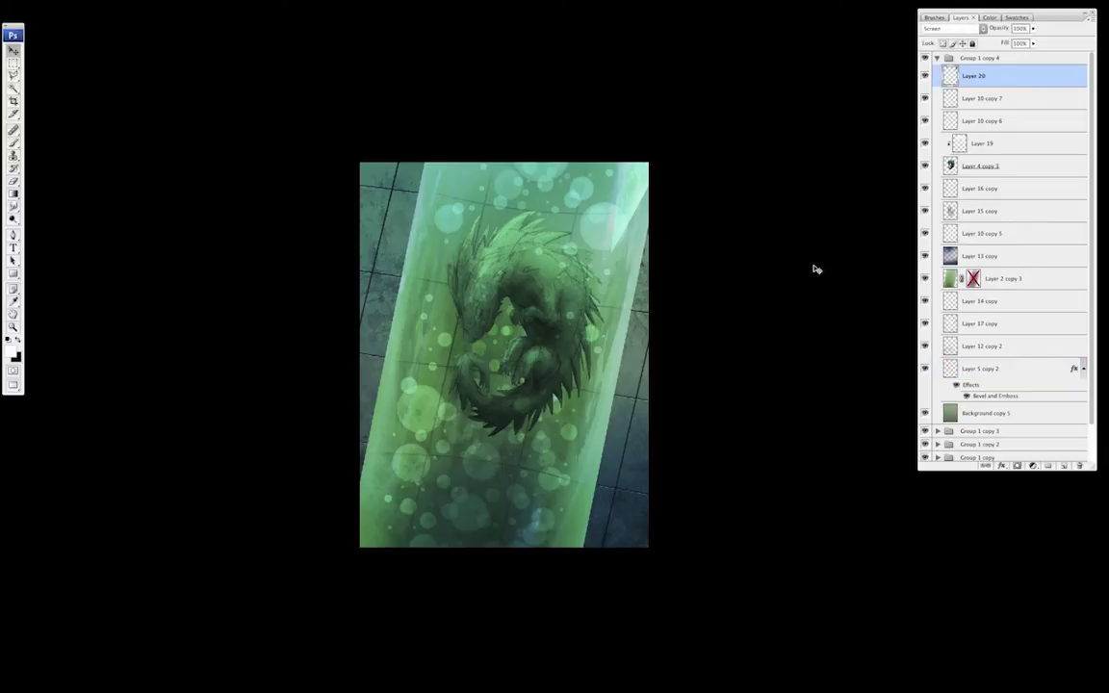
{"action": "left_click_drag", "start_coordinate": [833, 322], "coordinate": [781, 376], "text": "alt"}
{"action": "key", "text": "ctrl+t"}
{"action": "left_click_drag", "start_coordinate": [610, 300], "coordinate": [568, 298]}
{"action": "left_click_drag", "start_coordinate": [561, 220], "coordinate": [634, 133]}
{"action": "left_click_drag", "start_coordinate": [711, 128], "coordinate": [713, 133]}
{"action": "left_click_drag", "start_coordinate": [630, 218], "coordinate": [616, 364]}
{"action": "left_click_drag", "start_coordinate": [725, 151], "coordinate": [735, 161]}
{"action": "left_click_drag", "start_coordinate": [626, 251], "coordinate": [635, 247]}
{"action": "left_click_drag", "start_coordinate": [720, 172], "coordinate": [717, 167]}
{"action": "key", "text": "Return"}
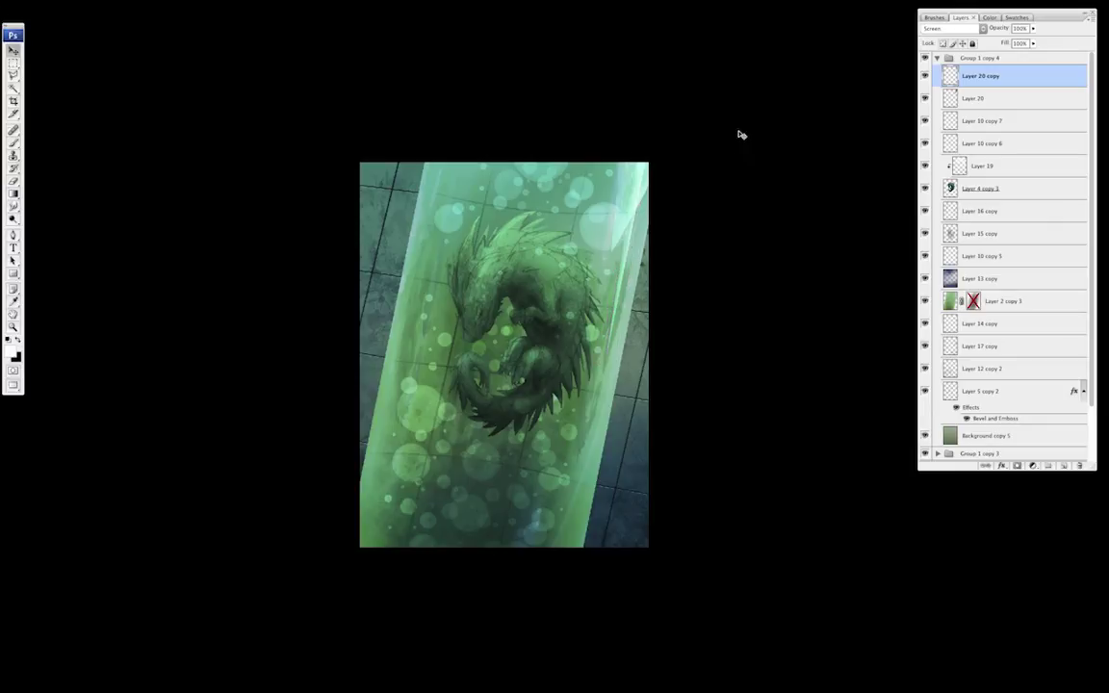
- Fit the reflection copy along the tube's upper left edge and place another duplicate farther down that edge
{"action": "left_click_drag", "start_coordinate": [631, 356], "coordinate": [447, 247]}
{"action": "key", "text": "ctrl+t"}
{"action": "left_click_drag", "start_coordinate": [766, 198], "coordinate": [767, 208]}
{"action": "left_click_drag", "start_coordinate": [452, 213], "coordinate": [447, 258]}
{"action": "key", "text": "Return"}
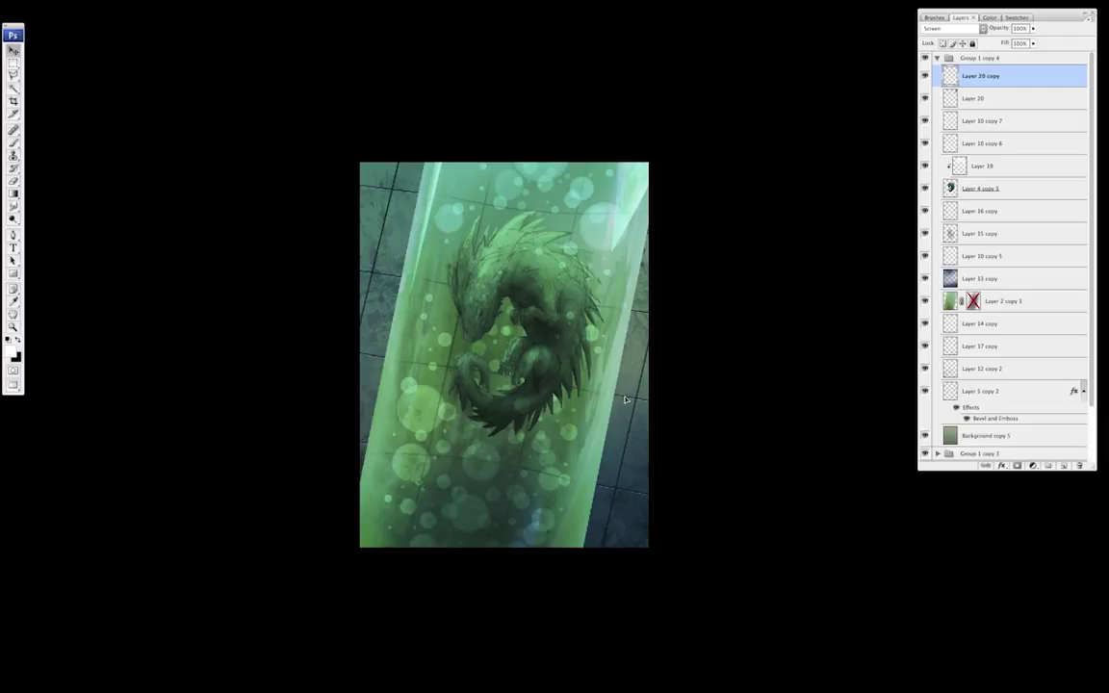
{"action": "left_click_drag", "start_coordinate": [640, 337], "coordinate": [588, 483]}
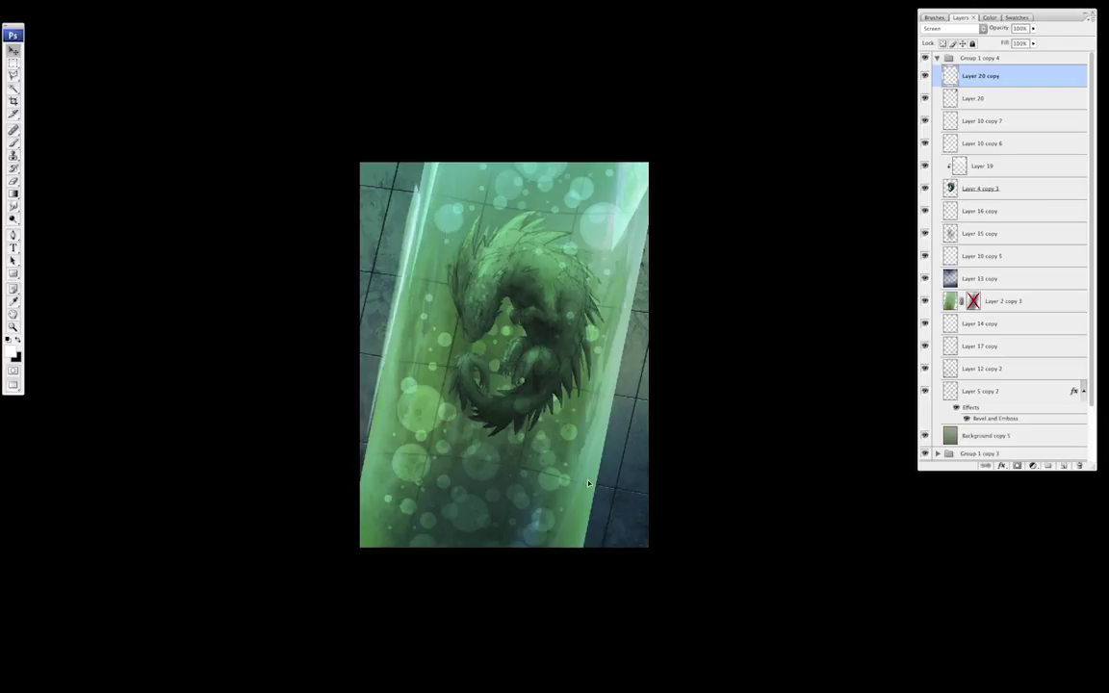
- Move the reflection layers below Layer 10 copy 5, and split Layer 13 copy into a tube-clipped layer and a duplicate beneath the tube
{"action": "left_click", "coordinate": [1013, 121], "text": "shift"}
{"action": "left_click_drag", "start_coordinate": [1013, 121], "coordinate": [1016, 313]}
{"action": "left_click_drag", "start_coordinate": [1028, 236], "coordinate": [1042, 335]}
{"action": "left_click", "coordinate": [1032, 311], "text": "alt"}
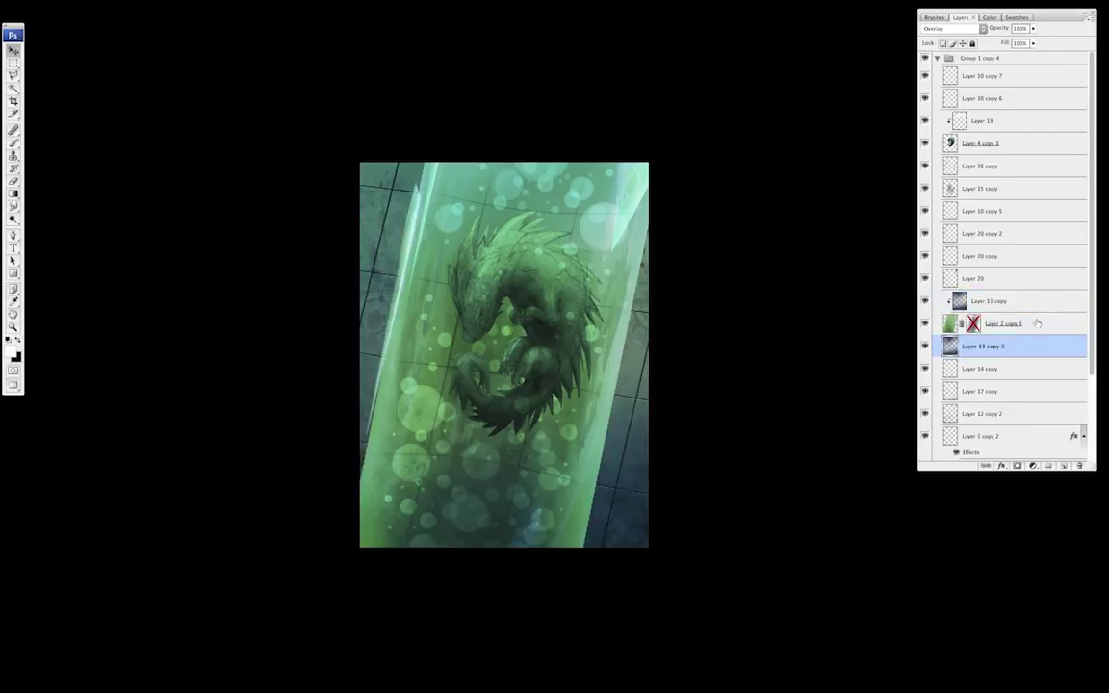
- Clip Layer 20, Layer 20 copy and Layer 20 copy 2 to the tube layer
{"action": "left_click", "coordinate": [1036, 278]}
{"action": "left_click", "coordinate": [1018, 235], "text": "shift"}
{"action": "left_click", "coordinate": [1024, 290], "text": "alt"}
{"action": "left_click", "coordinate": [1030, 268], "text": "alt"}
{"action": "left_click", "coordinate": [1040, 245], "text": "alt"}
- Add a clipped Overlay layer above the reflections and paint a large soft white glow across the tube's top
{"action": "left_click_drag", "start_coordinate": [818, 438], "coordinate": [757, 430]}
{"action": "left_click", "coordinate": [1063, 466]}
{"action": "key", "text": "super+alt+g"}
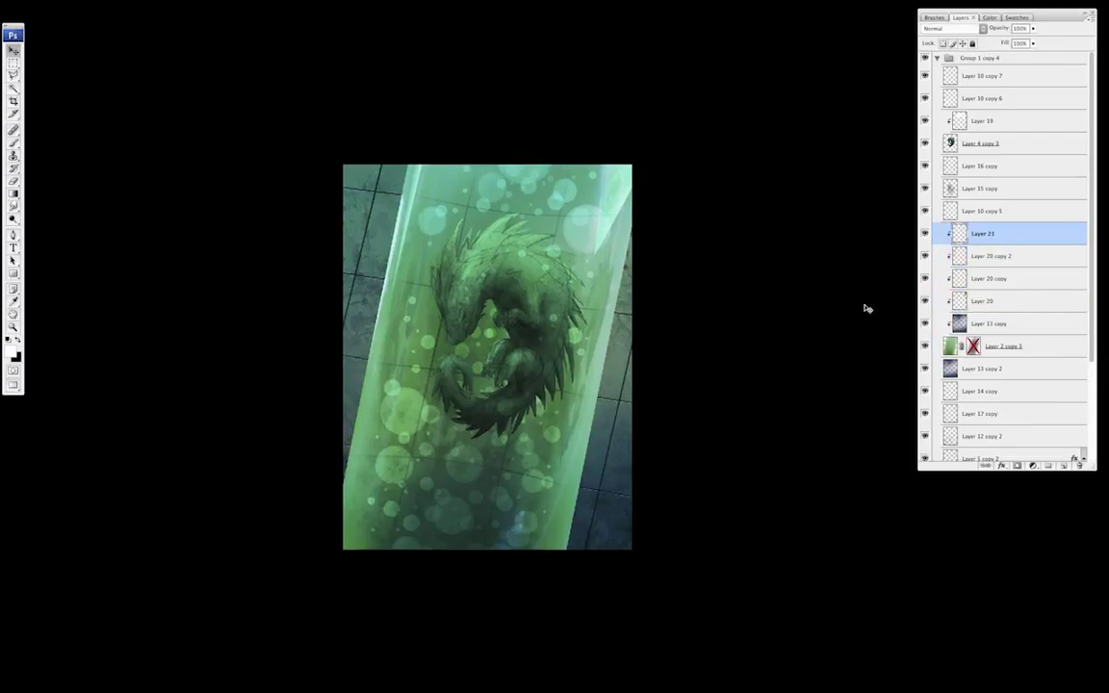
{"action": "left_click", "coordinate": [983, 29]}
{"action": "left_click", "coordinate": [937, 138]}
{"action": "key", "text": "b"}
{"action": "right_click", "coordinate": [680, 397]}
{"action": "double_click", "coordinate": [621, 397]}
{"action": "key", "text": "]"}
{"action": "key", "text": "]"}
{"action": "key", "text": "]"}
{"action": "key", "text": "]"}
{"action": "key", "text": "]"}
{"action": "key", "text": "]"}
{"action": "key", "text": "]"}
{"action": "key", "text": "]"}
{"action": "key", "text": "]"}
{"action": "key", "text": "]"}
{"action": "key", "text": "]"}
{"action": "key", "text": "]"}
{"action": "mouse_move", "coordinate": [500, 123]}
{"action": "left_mouse_down"}
{"action": "mouse_move", "coordinate": [512, 116]}
{"action": "mouse_move", "coordinate": [547, 133]}
{"action": "left_mouse_up"}
{"action": "key", "text": "]"}
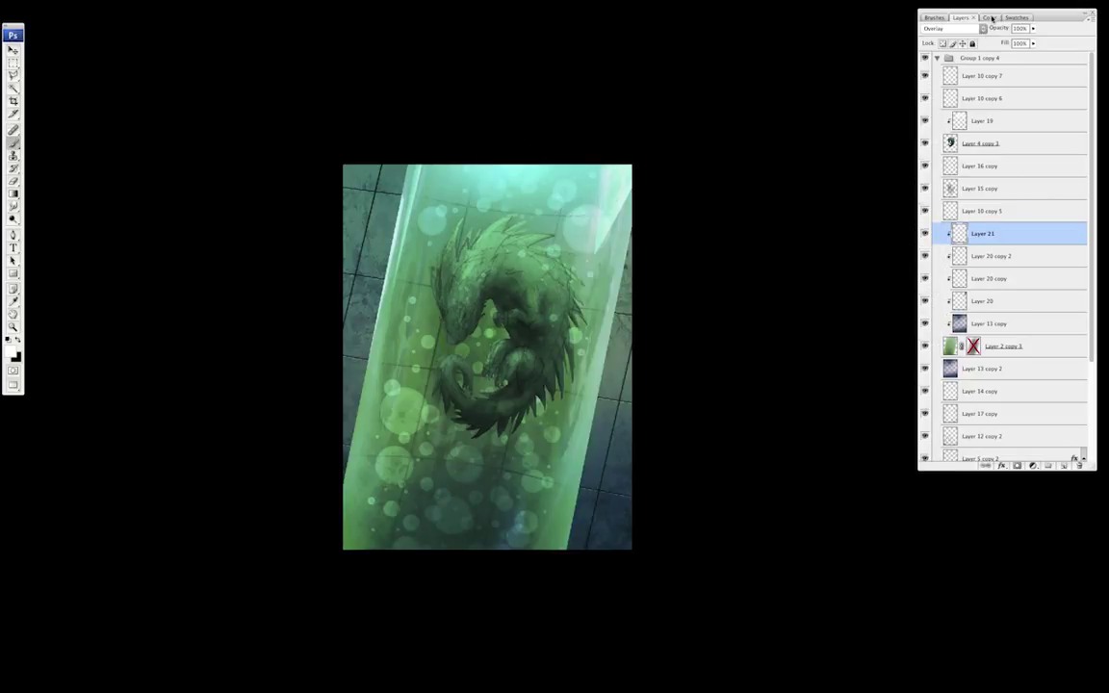
- Add another clipped layer and paint a soft pale cyan glow behind the dragon and in the upper tube, using a colour sampled from the glow
{"action": "key", "text": "ctrl+shift+alt+n"}
{"action": "left_click_drag", "start_coordinate": [508, 193], "coordinate": [547, 171]}
{"action": "key", "text": "["}
{"action": "key", "text": "["}
{"action": "key", "text": "["}
{"action": "key", "text": "["}
{"action": "key", "text": "["}
{"action": "key", "text": "["}
{"action": "key", "text": "["}
{"action": "key", "text": "["}
{"action": "key", "text": "]"}
{"action": "key", "text": "]"}
{"action": "key", "text": "]"}
{"action": "key", "text": "]"}
{"action": "key", "text": "]"}
{"action": "left_click", "coordinate": [545, 200], "text": "alt"}
{"action": "left_click_drag", "start_coordinate": [491, 274], "coordinate": [480, 387]}
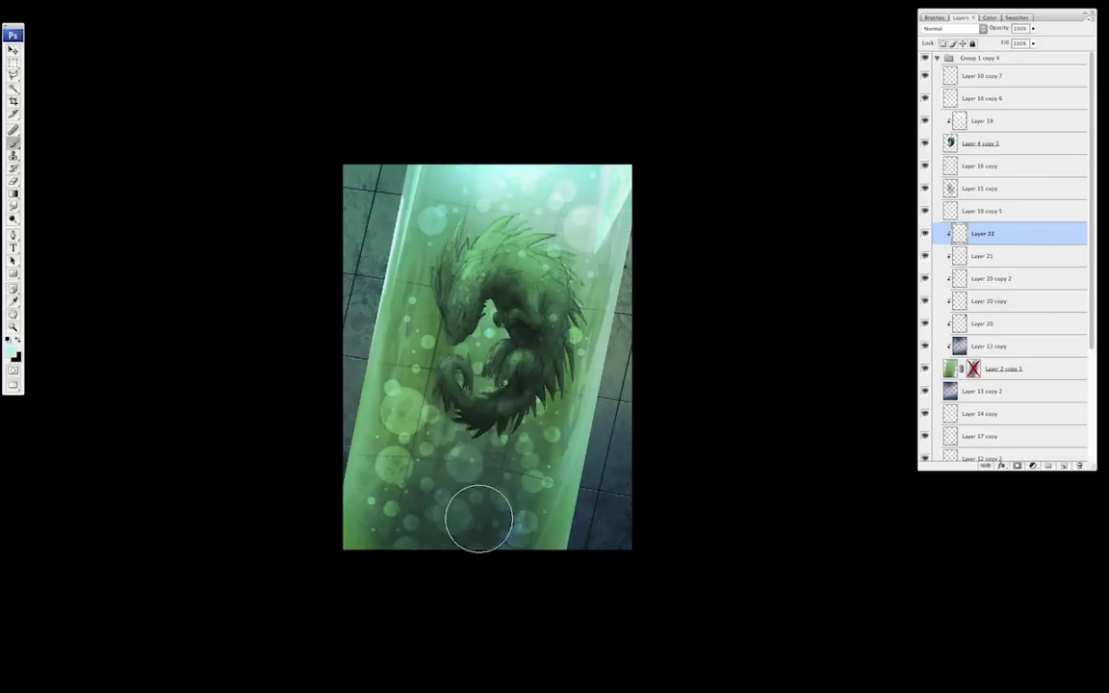
{"action": "left_click_drag", "start_coordinate": [534, 325], "coordinate": [487, 400]}
{"action": "key", "text": "["}
{"action": "key", "text": "["}
{"action": "key", "text": "["}
{"action": "key", "text": "["}
{"action": "key", "text": "["}
{"action": "key", "text": "["}
{"action": "key", "text": "["}
{"action": "key", "text": "["}
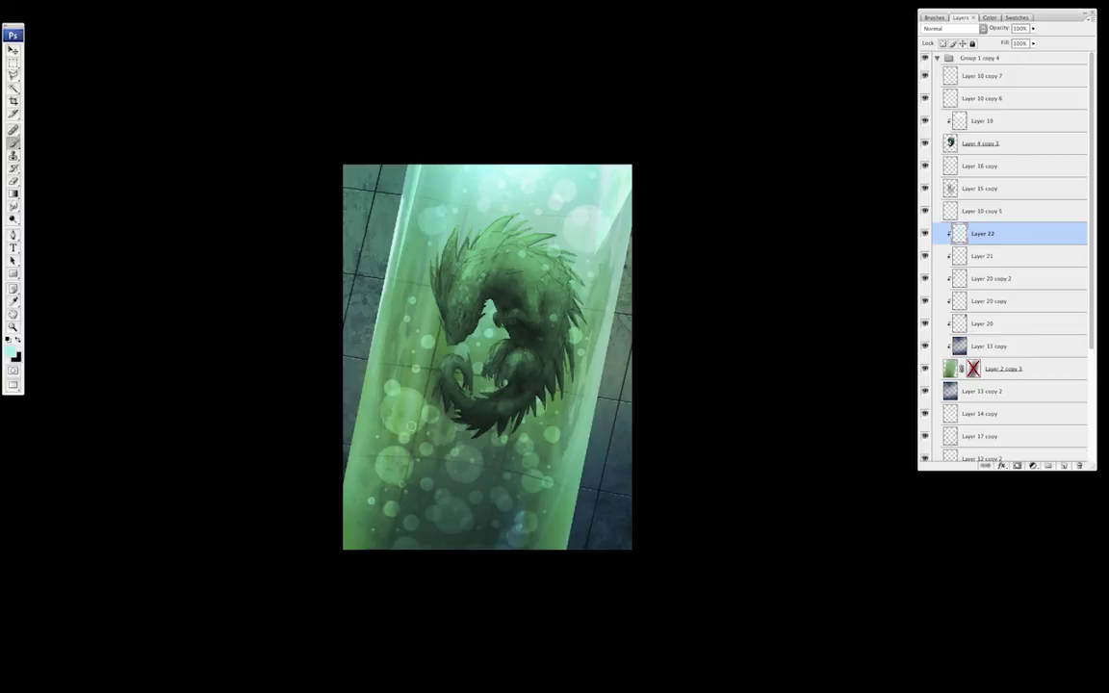
- Merge the background layers from Layer 13 copy 2 down to Background copy 5 into one layer
{"action": "left_click_drag", "start_coordinate": [768, 417], "coordinate": [743, 466]}
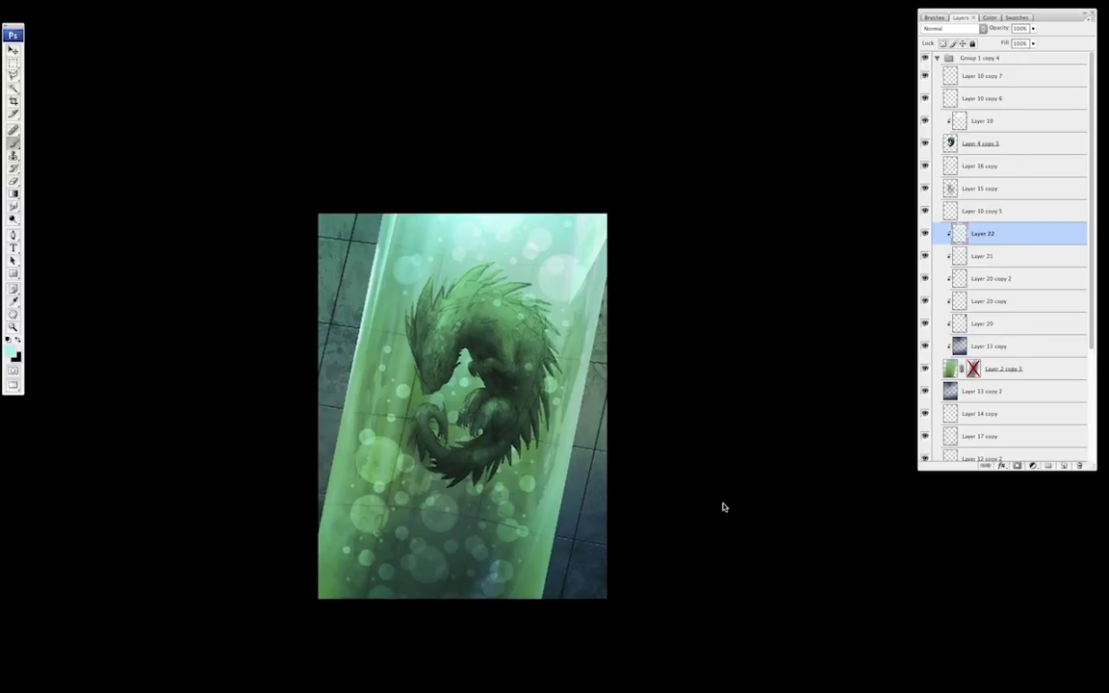
{"action": "left_click_drag", "start_coordinate": [888, 440], "coordinate": [893, 410]}
{"action": "left_click", "coordinate": [984, 392]}
{"action": "left_click_drag", "start_coordinate": [1092, 341], "coordinate": [1093, 420]}
{"action": "left_click", "coordinate": [991, 420], "text": "shift"}
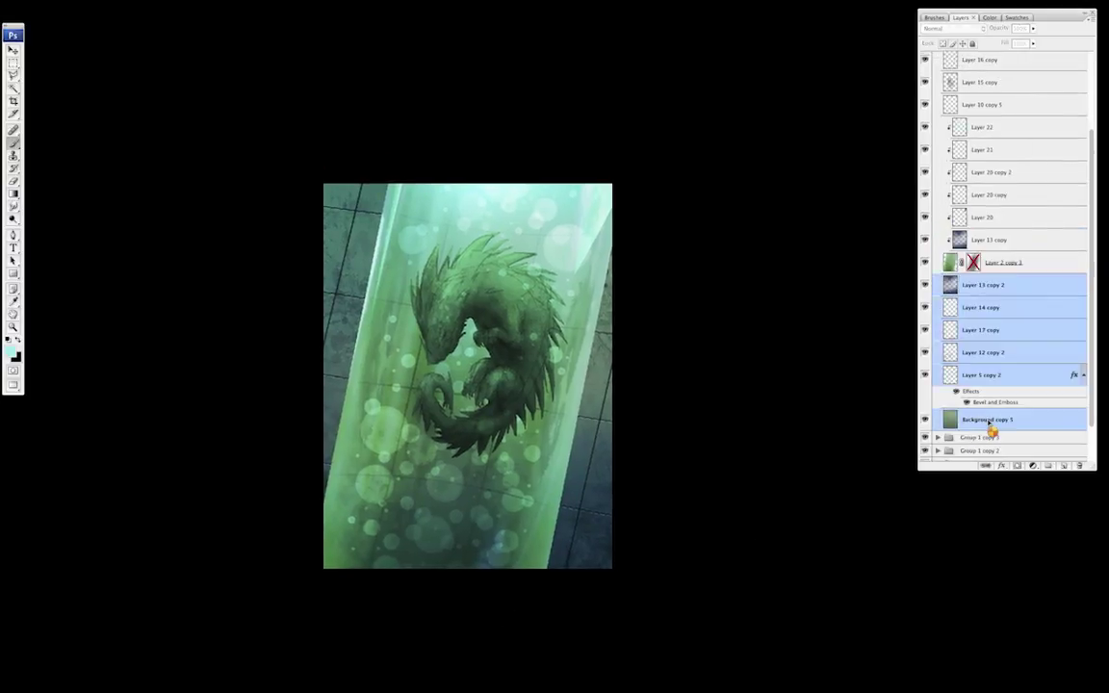
{"action": "key", "text": "super+e"}
- Add a new layer above the merged background and choose a different brush preset for painting on it
{"action": "key", "text": "super+shift+alt+n"}
{"action": "right_click", "coordinate": [505, 430]}
{"action": "double_click", "coordinate": [556, 259]}
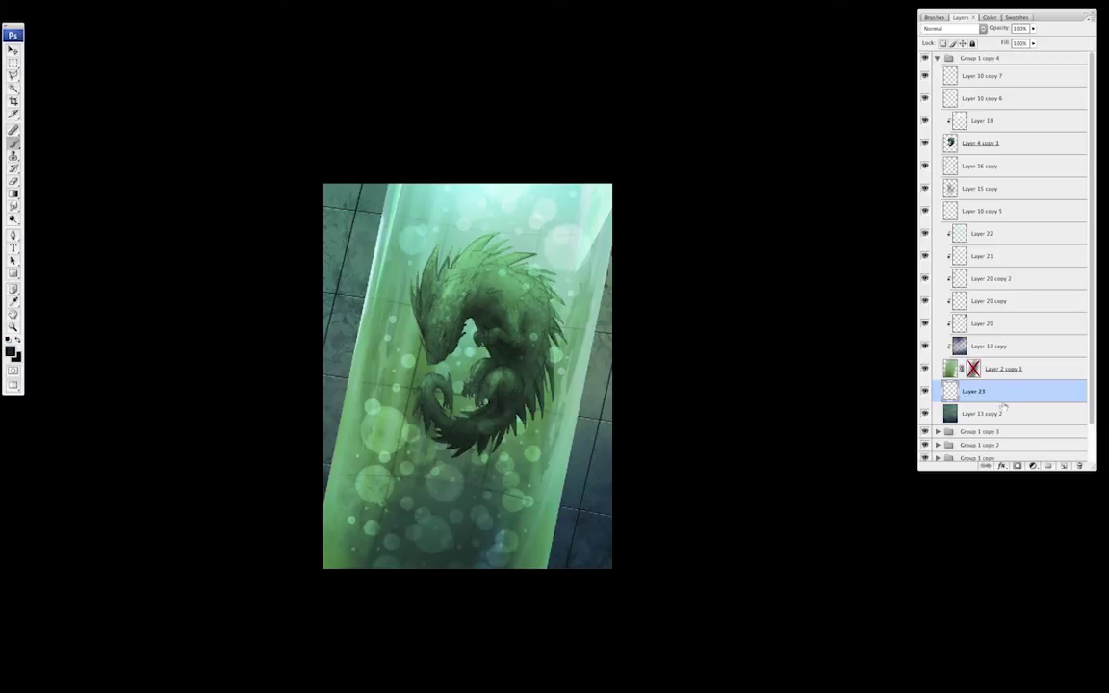
- Merge the clipped glow and reflection layers into the tube layer, and Layer 19 into the dragon layer
{"action": "left_click", "coordinate": [1020, 370]}
{"action": "key", "text": "ctrl+e"}
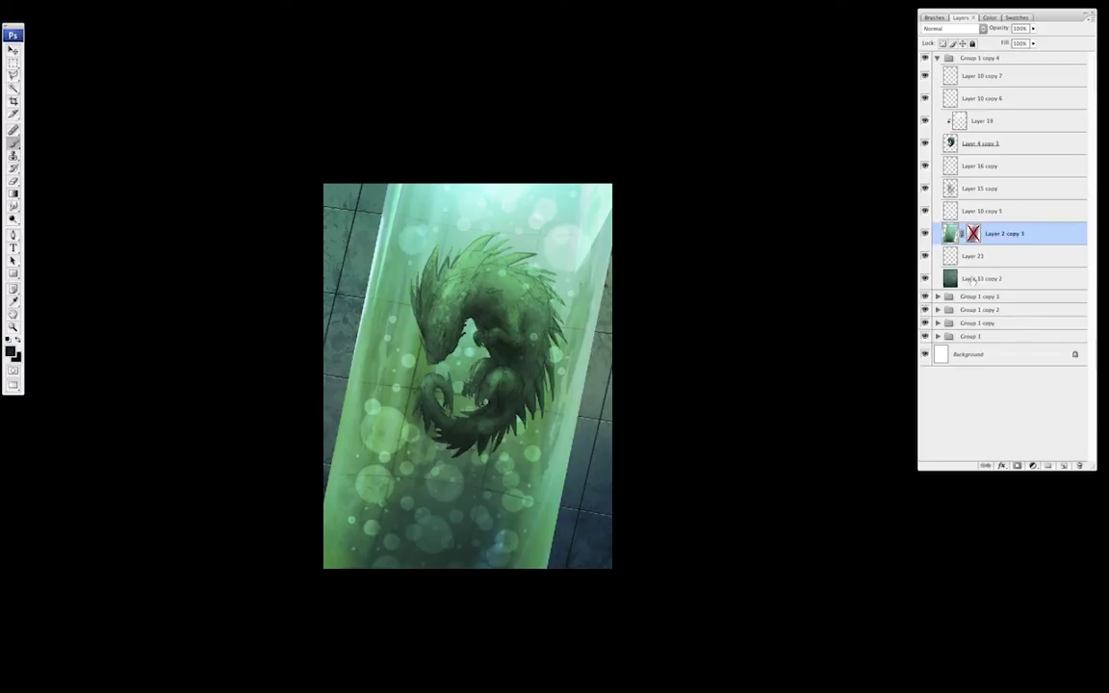
{"action": "left_click", "coordinate": [987, 122]}
{"action": "key", "text": "ctrl+e"}
{"action": "key", "text": "ctrl+plus"}
{"action": "left_click_drag", "start_coordinate": [614, 395], "coordinate": [597, 389]}
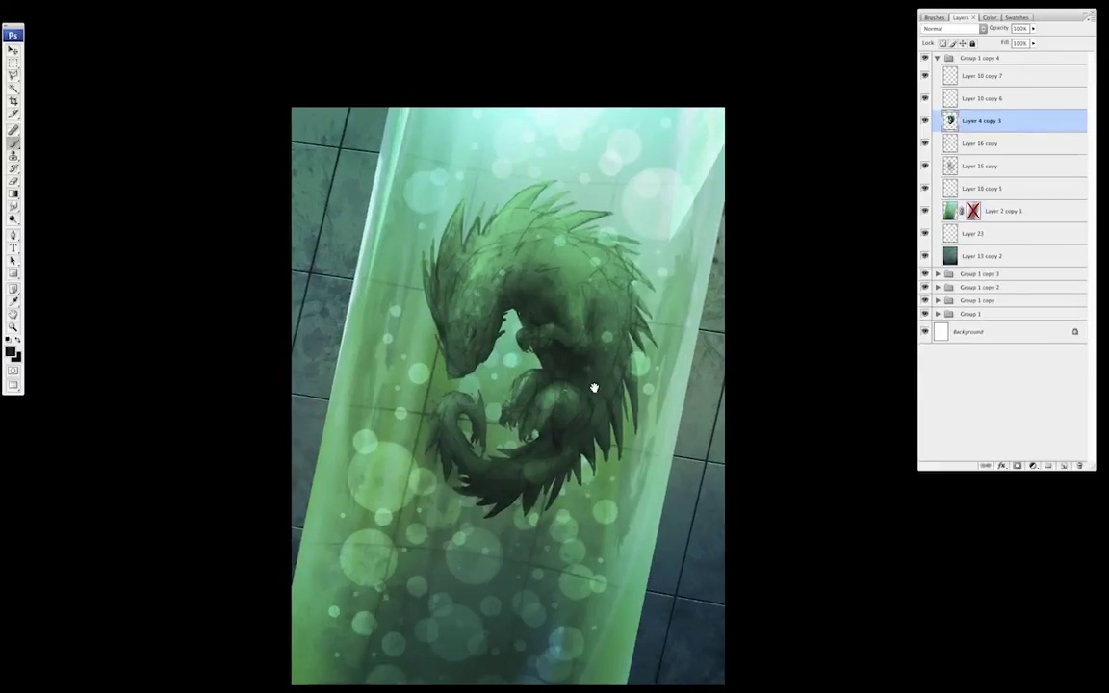
- Duplicate the dragon layer Layer 4 copy 3 and clip the copy to the original
{"action": "right_click", "coordinate": [1009, 118]}
{"action": "left_click", "coordinate": [1014, 142]}
{"action": "key", "text": "Return"}
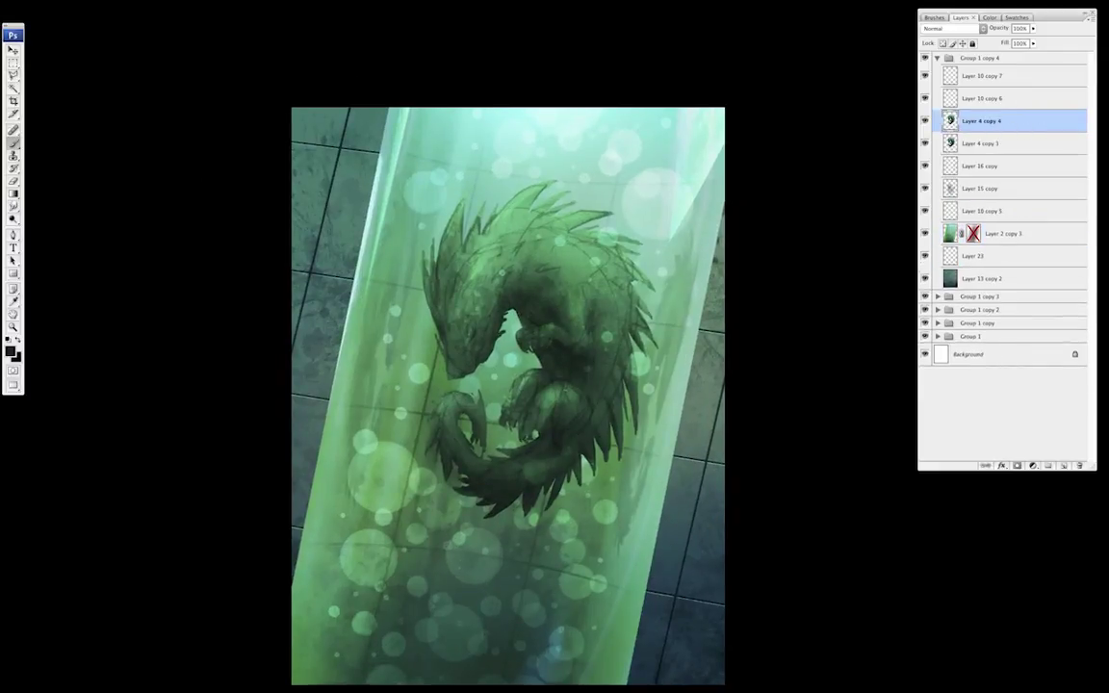
{"action": "left_click_drag", "start_coordinate": [754, 439], "coordinate": [746, 435]}
{"action": "left_click", "coordinate": [994, 133], "text": "alt"}
{"action": "left_click_drag", "start_coordinate": [645, 339], "coordinate": [638, 359]}
- Choose a different brush preset and paint the dragon's eye area and snout with greens sampled from its head
{"action": "right_click", "coordinate": [462, 345]}
{"action": "double_click", "coordinate": [478, 340]}
{"action": "left_click", "coordinate": [451, 335], "text": "alt"}
{"action": "right_click", "coordinate": [449, 348]}
{"action": "left_click", "coordinate": [525, 658]}
{"action": "left_click", "coordinate": [455, 329], "text": "alt"}
{"action": "left_click_drag", "start_coordinate": [455, 330], "coordinate": [451, 320]}
{"action": "left_click", "coordinate": [459, 332], "text": "alt"}
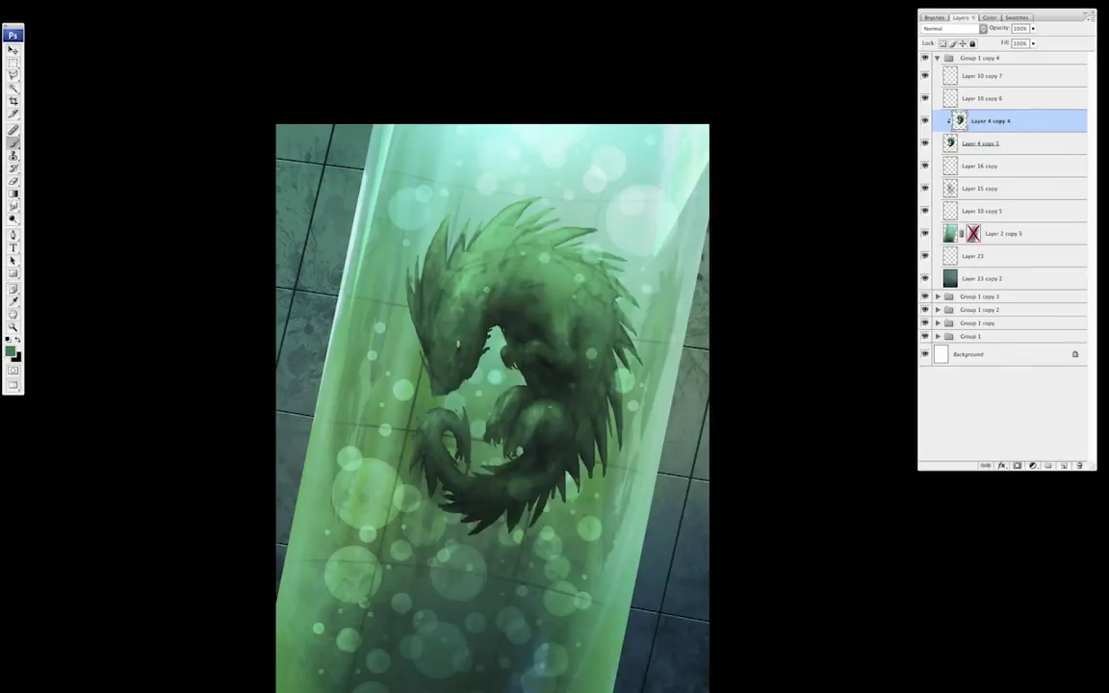
{"action": "left_click_drag", "start_coordinate": [446, 380], "coordinate": [452, 369]}
- Refine the shading of the dragon's brow, cheek and muzzle with light and dark greens sampled from the head
{"action": "left_click", "coordinate": [424, 299], "text": "alt"}
{"action": "mouse_move", "coordinate": [431, 246]}
{"action": "left_mouse_down"}
{"action": "mouse_move", "coordinate": [415, 316]}
{"action": "mouse_move", "coordinate": [454, 352]}
{"action": "left_mouse_up"}
{"action": "left_click", "coordinate": [435, 380], "text": "alt"}
{"action": "left_click", "coordinate": [457, 298], "text": "alt"}
{"action": "left_click", "coordinate": [408, 319], "text": "alt"}
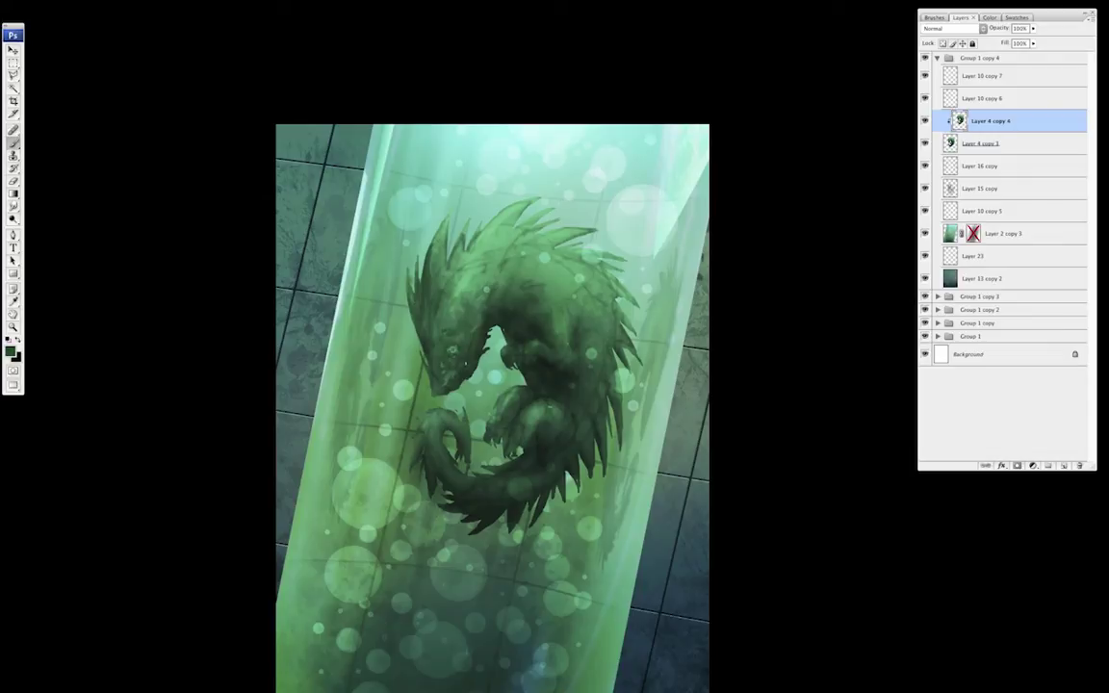
{"action": "left_click", "coordinate": [451, 378], "text": "alt"}
- Paint clearer, sharper spines on the dragon's head crest and neck, using greens sampled from the surrounding area
{"action": "left_click", "coordinate": [490, 279], "text": "alt"}
{"action": "left_click_drag", "start_coordinate": [508, 269], "coordinate": [531, 285]}
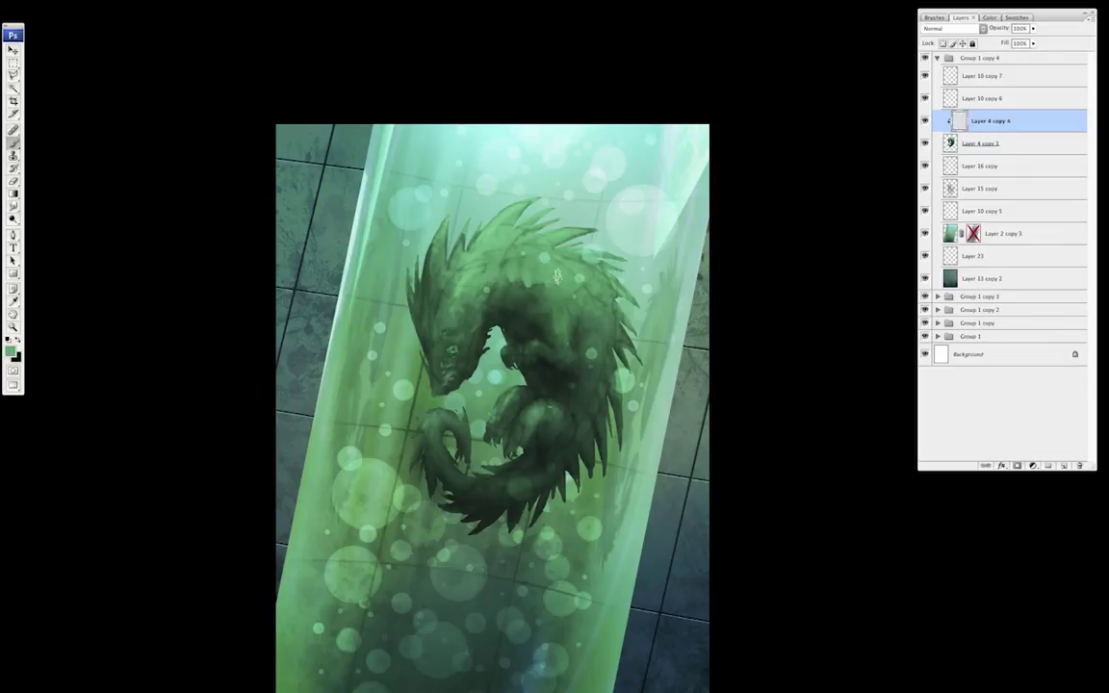
{"action": "mouse_move", "coordinate": [433, 257]}
{"action": "left_mouse_down"}
{"action": "mouse_move", "coordinate": [446, 218]}
{"action": "mouse_move", "coordinate": [525, 202]}
{"action": "mouse_move", "coordinate": [471, 235]}
{"action": "left_mouse_up"}
{"action": "mouse_move", "coordinate": [438, 304]}
{"action": "left_mouse_down"}
{"action": "mouse_move", "coordinate": [440, 317]}
{"action": "mouse_move", "coordinate": [416, 307]}
{"action": "left_mouse_up"}
{"action": "left_click", "coordinate": [423, 270], "text": "alt"}
{"action": "mouse_move", "coordinate": [442, 229]}
{"action": "left_mouse_down"}
{"action": "mouse_move", "coordinate": [435, 268]}
{"action": "mouse_move", "coordinate": [407, 247]}
{"action": "mouse_move", "coordinate": [468, 213]}
{"action": "left_mouse_up"}
{"action": "left_click", "coordinate": [429, 249], "text": "alt"}
{"action": "left_click_drag", "start_coordinate": [508, 249], "coordinate": [530, 219]}
{"action": "mouse_move", "coordinate": [474, 258]}
{"action": "left_mouse_down"}
{"action": "mouse_move", "coordinate": [485, 234]}
{"action": "mouse_move", "coordinate": [485, 258]}
{"action": "left_mouse_up"}
{"action": "left_click", "coordinate": [486, 237], "text": "alt"}
{"action": "left_click", "coordinate": [482, 225], "text": "alt"}
- Shape the dragon's cheek, jaw line and throat with sampled mid and dark greens
{"action": "left_click", "coordinate": [464, 290], "text": "alt"}
{"action": "left_click", "coordinate": [439, 300], "text": "alt"}
{"action": "left_click", "coordinate": [440, 299], "text": "alt"}
{"action": "left_click", "coordinate": [503, 306], "text": "alt"}
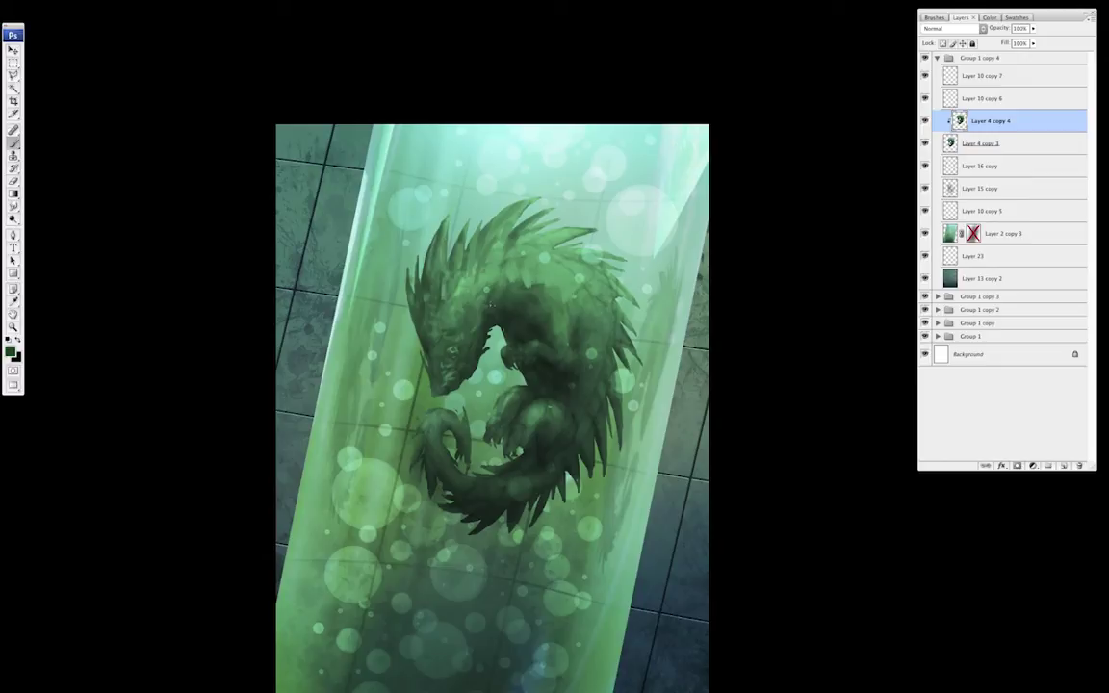
{"action": "left_click", "coordinate": [520, 356], "text": "alt"}
{"action": "left_click", "coordinate": [484, 335], "text": "alt"}
- Paint form on the dragon's hind leg, curled tail tip and shoulder with sampled greens
{"action": "left_click", "coordinate": [511, 415], "text": "alt"}
{"action": "left_click_drag", "start_coordinate": [520, 392], "coordinate": [508, 408]}
{"action": "left_click_drag", "start_coordinate": [443, 418], "coordinate": [460, 436]}
{"action": "left_click", "coordinate": [562, 308], "text": "alt"}
{"action": "left_click_drag", "start_coordinate": [554, 316], "coordinate": [546, 327]}
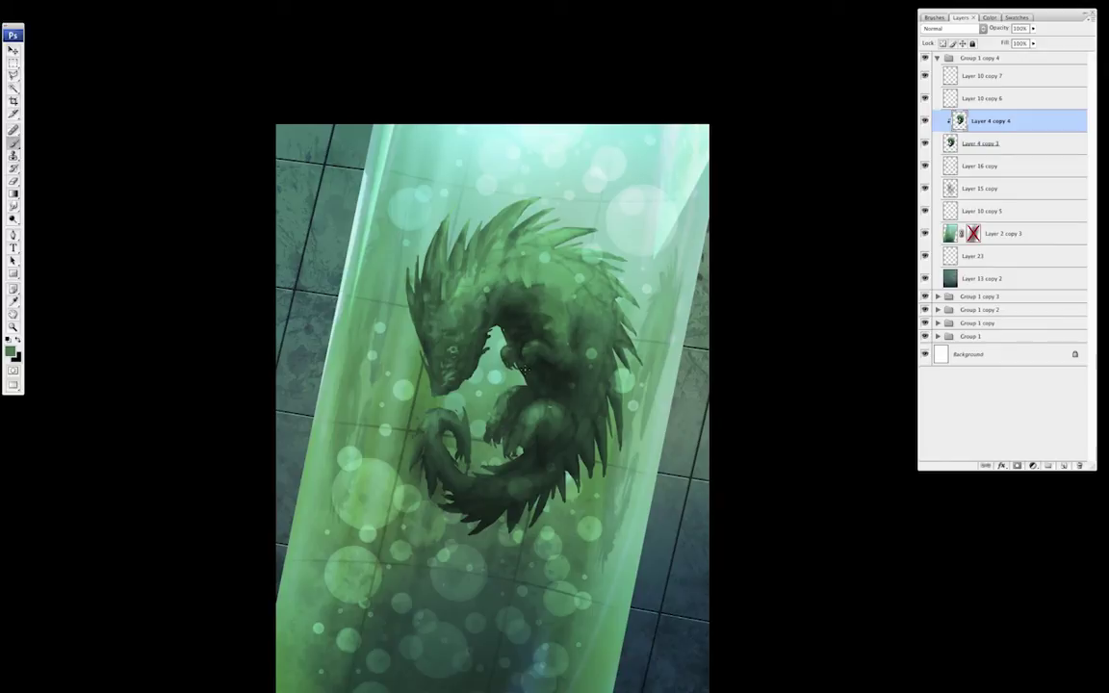
- Paint dark accents on the shoulder and around the eye, and add small spikes along the dragon's jaw
{"action": "left_click", "coordinate": [471, 304], "text": "alt"}
{"action": "mouse_move", "coordinate": [576, 327]}
{"action": "left_mouse_down"}
{"action": "mouse_move", "coordinate": [574, 315]}
{"action": "mouse_move", "coordinate": [576, 328]}
{"action": "left_mouse_up"}
{"action": "left_click", "coordinate": [462, 339], "text": "alt"}
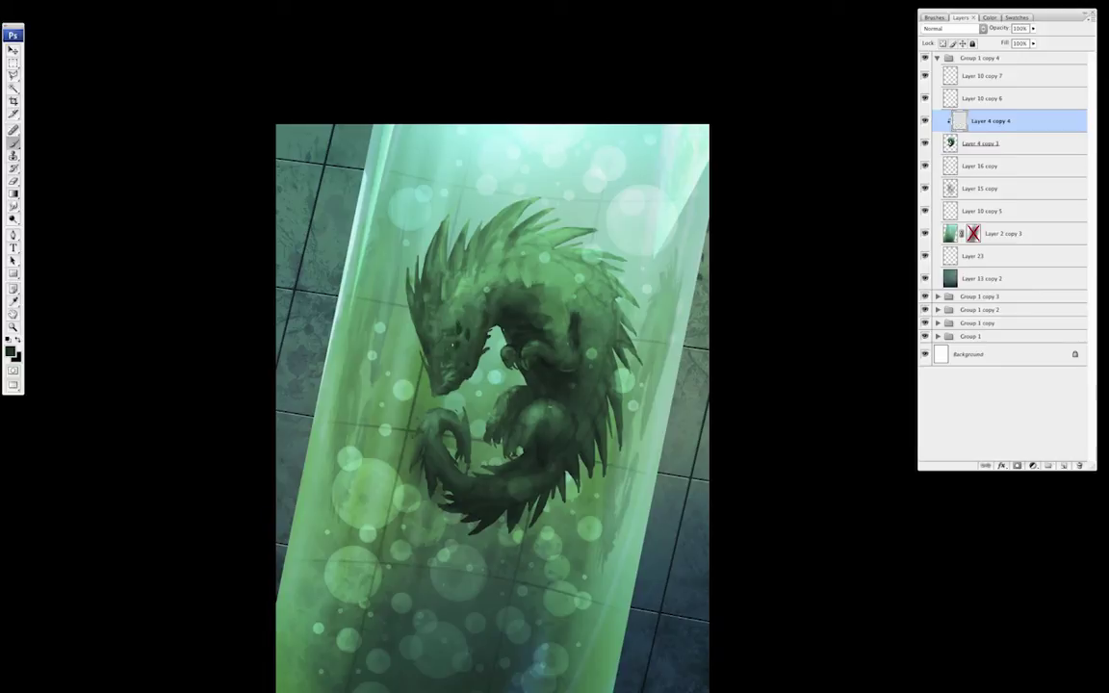
{"action": "left_click", "coordinate": [413, 315], "text": "alt"}
{"action": "left_click_drag", "start_coordinate": [457, 324], "coordinate": [466, 332]}
{"action": "left_click_drag", "start_coordinate": [493, 283], "coordinate": [486, 318]}
{"action": "left_click", "coordinate": [484, 328], "text": "alt"}
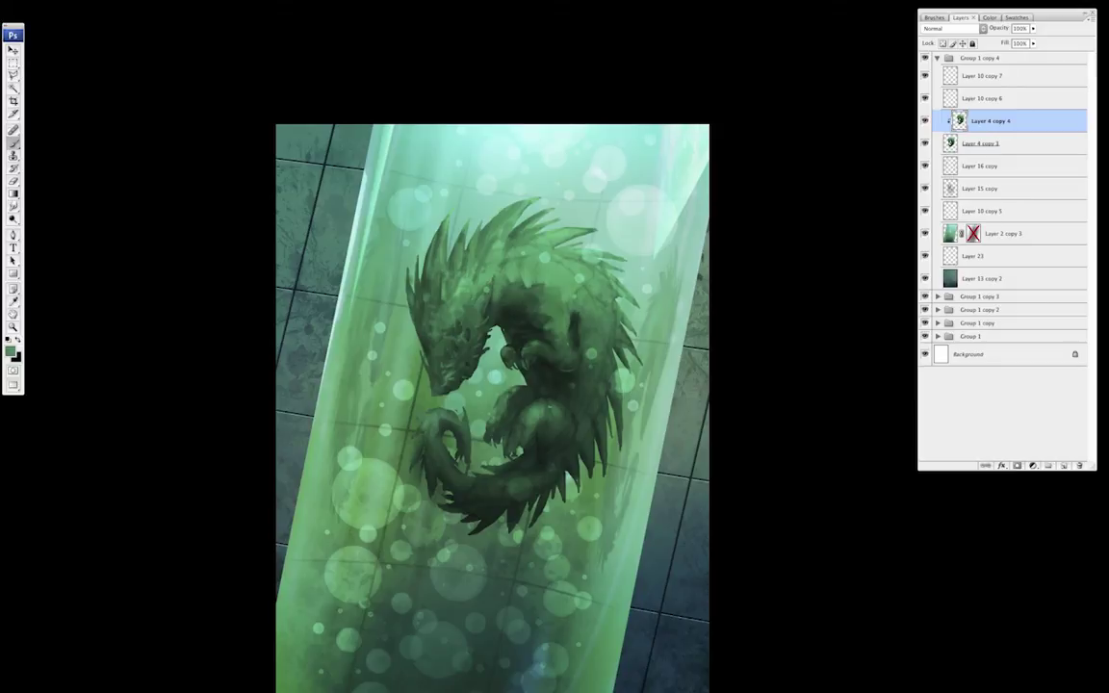
- Define the dragon's chest and foreleg below the jaw with sampled shadow and midtone greens
{"action": "left_click", "coordinate": [503, 319], "text": "alt"}
{"action": "left_click", "coordinate": [505, 323], "text": "alt"}
{"action": "left_click_drag", "start_coordinate": [505, 321], "coordinate": [513, 344]}
{"action": "left_click", "coordinate": [513, 346], "text": "alt"}
{"action": "left_click", "coordinate": [514, 347], "text": "alt"}
- Paint muscle forms and light patches across the dragon's upper back and rework the spines along its outer curve
{"action": "left_click", "coordinate": [560, 299], "text": "alt"}
{"action": "left_click_drag", "start_coordinate": [555, 295], "coordinate": [547, 317]}
{"action": "mouse_move", "coordinate": [557, 264]}
{"action": "left_mouse_down"}
{"action": "mouse_move", "coordinate": [568, 273]}
{"action": "mouse_move", "coordinate": [551, 258]}
{"action": "mouse_move", "coordinate": [551, 273]}
{"action": "mouse_move", "coordinate": [493, 260]}
{"action": "left_mouse_up"}
{"action": "left_click", "coordinate": [563, 240], "text": "alt"}
{"action": "mouse_move", "coordinate": [583, 280]}
{"action": "left_mouse_down"}
{"action": "mouse_move", "coordinate": [612, 318]}
{"action": "mouse_move", "coordinate": [583, 312]}
{"action": "mouse_move", "coordinate": [578, 345]}
{"action": "mouse_move", "coordinate": [624, 351]}
{"action": "mouse_move", "coordinate": [624, 310]}
{"action": "left_mouse_up"}
{"action": "left_click", "coordinate": [613, 345], "text": "alt"}
{"action": "left_click", "coordinate": [593, 337], "text": "alt"}
{"action": "left_click", "coordinate": [598, 376], "text": "alt"}
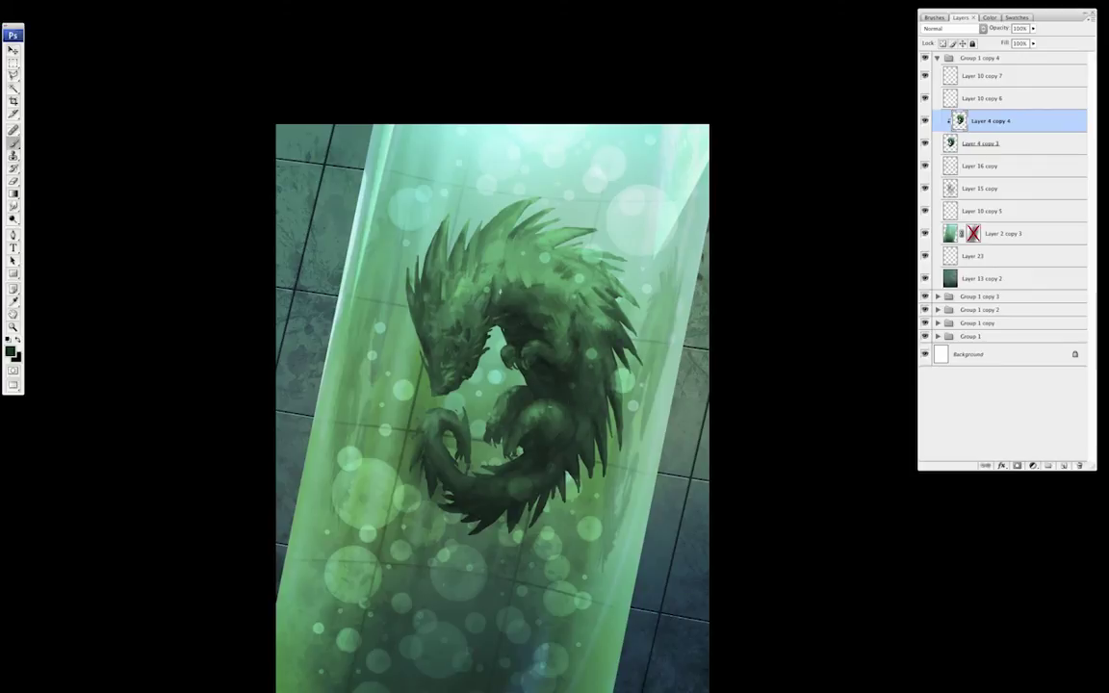
- Paint layered scales and dark gaps between the spines on the back of the dragon's head
{"action": "left_click", "coordinate": [455, 307], "text": "alt"}
{"action": "left_click", "coordinate": [439, 380], "text": "alt"}
{"action": "left_click", "coordinate": [452, 310], "text": "alt"}
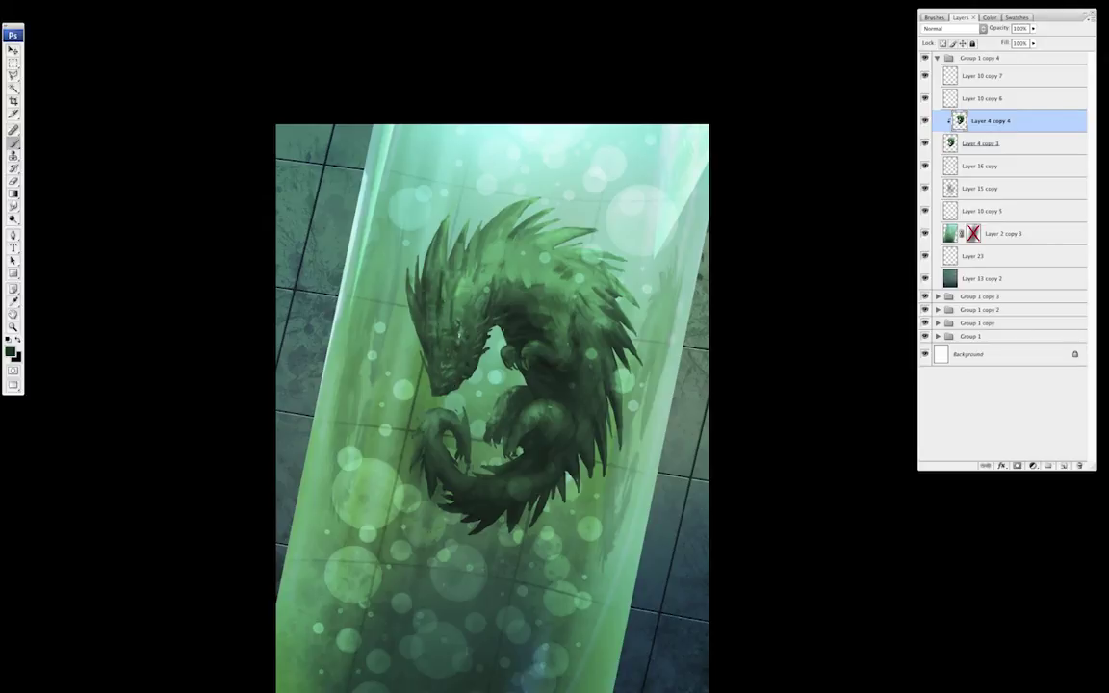
{"action": "left_click_drag", "start_coordinate": [434, 280], "coordinate": [429, 243]}
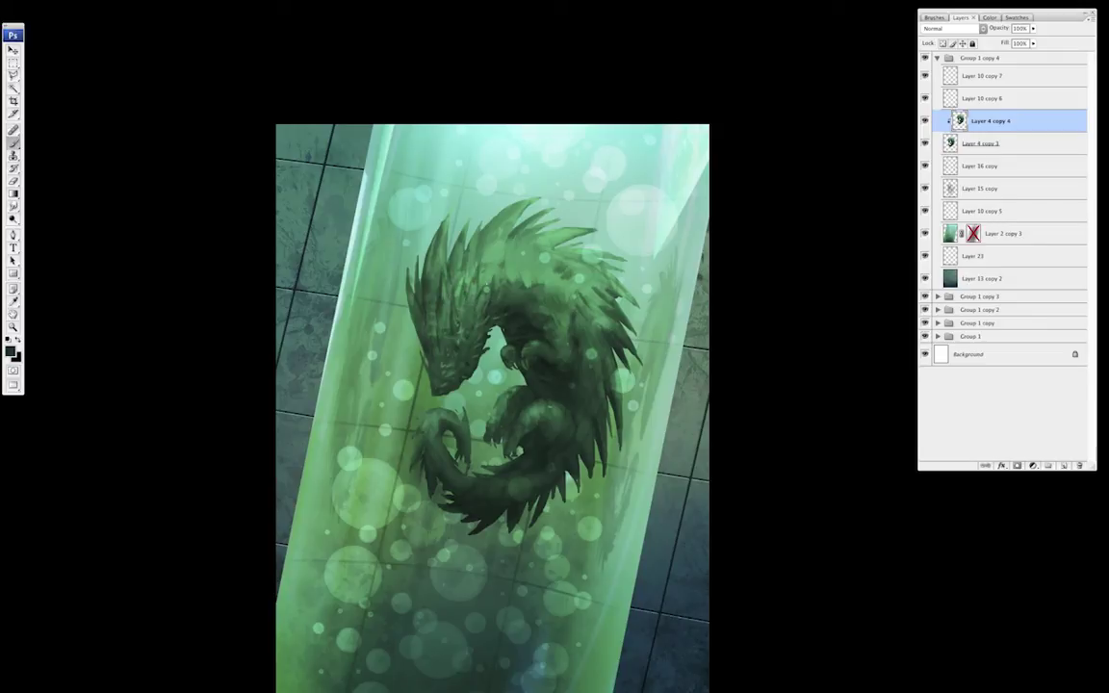
{"action": "left_click", "coordinate": [492, 251], "text": "alt"}
- Add small spikes to the curled tail tip and model the dragon's thigh, flank and upper back with sampled greens
{"action": "left_click", "coordinate": [442, 432], "text": "alt"}
{"action": "mouse_move", "coordinate": [424, 429]}
{"action": "left_mouse_down"}
{"action": "mouse_move", "coordinate": [446, 410]}
{"action": "mouse_move", "coordinate": [436, 413]}
{"action": "mouse_move", "coordinate": [464, 426]}
{"action": "mouse_move", "coordinate": [524, 392]}
{"action": "mouse_move", "coordinate": [510, 412]}
{"action": "left_mouse_up"}
{"action": "left_click", "coordinate": [521, 408], "text": "alt"}
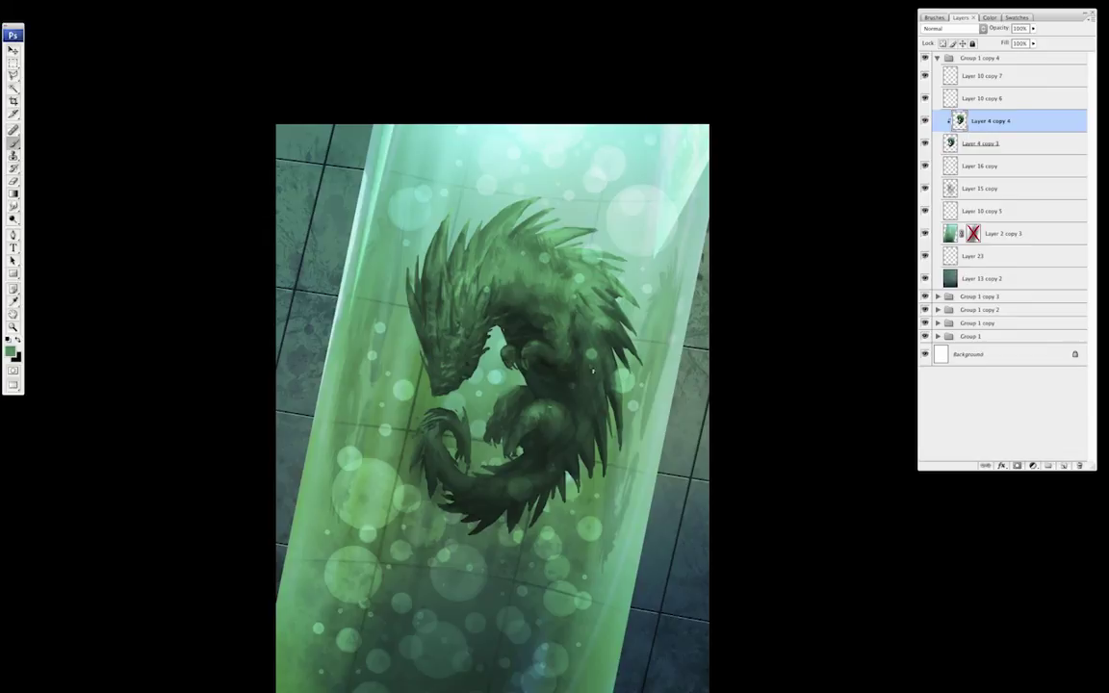
{"action": "left_click", "coordinate": [571, 348], "text": "alt"}
{"action": "left_click", "coordinate": [582, 337], "text": "alt"}
{"action": "left_click", "coordinate": [577, 353], "text": "alt"}
{"action": "left_click", "coordinate": [512, 238], "text": "alt"}
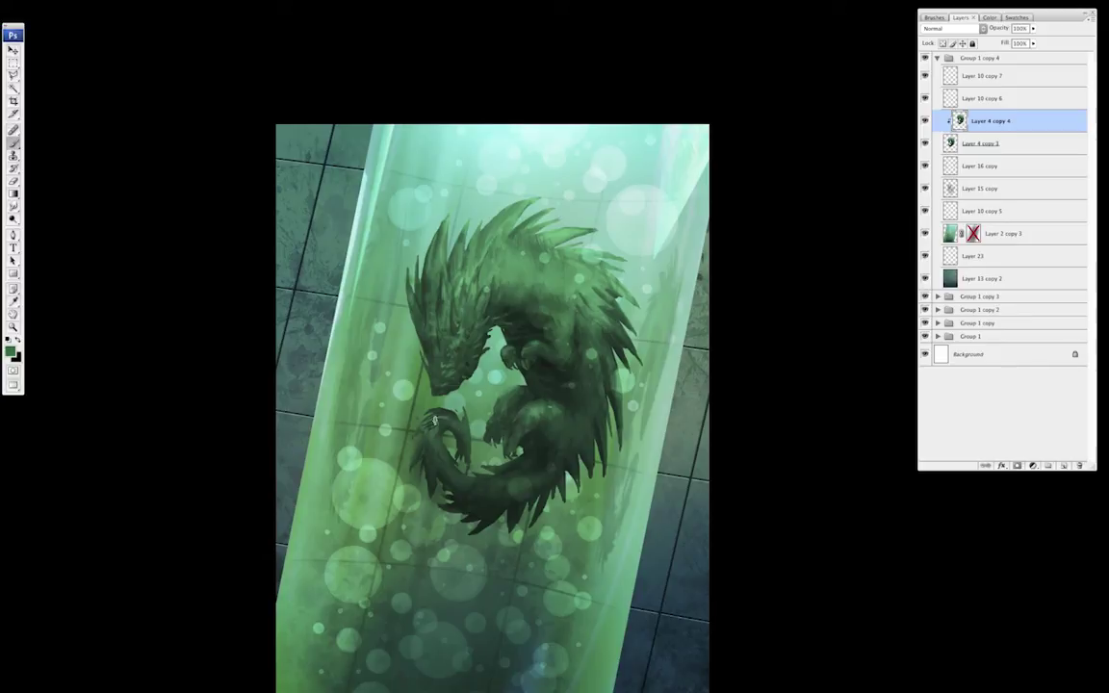
- Refine the dragon's tail curl, hind leg and folded foreleg with greens sampled from each area
{"action": "left_click", "coordinate": [432, 415], "text": "alt"}
{"action": "left_click", "coordinate": [509, 400], "text": "alt"}
{"action": "left_click_drag", "start_coordinate": [538, 350], "coordinate": [551, 351]}
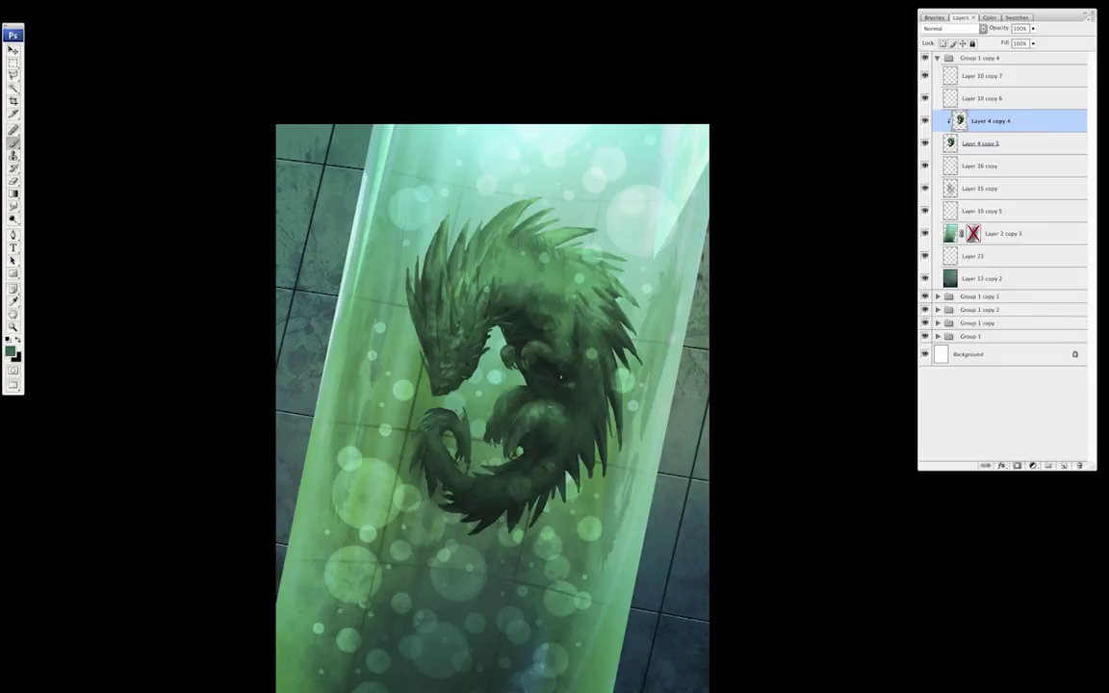
{"action": "left_click", "coordinate": [552, 368], "text": "alt"}
- Paint fine light green skin texture over the dragon's shoulders, back and lower body
{"action": "left_click", "coordinate": [545, 290], "text": "alt"}
{"action": "left_click", "coordinate": [560, 231], "text": "alt"}
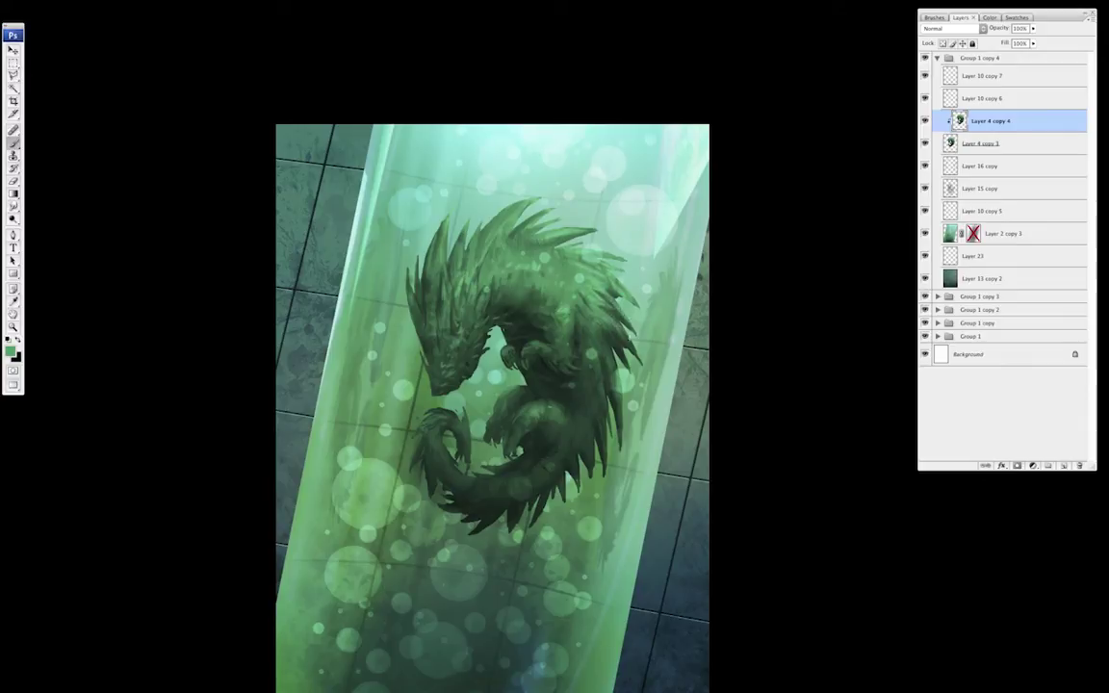
{"action": "left_click", "coordinate": [573, 417], "text": "alt"}
{"action": "left_click", "coordinate": [525, 305], "text": "alt"}
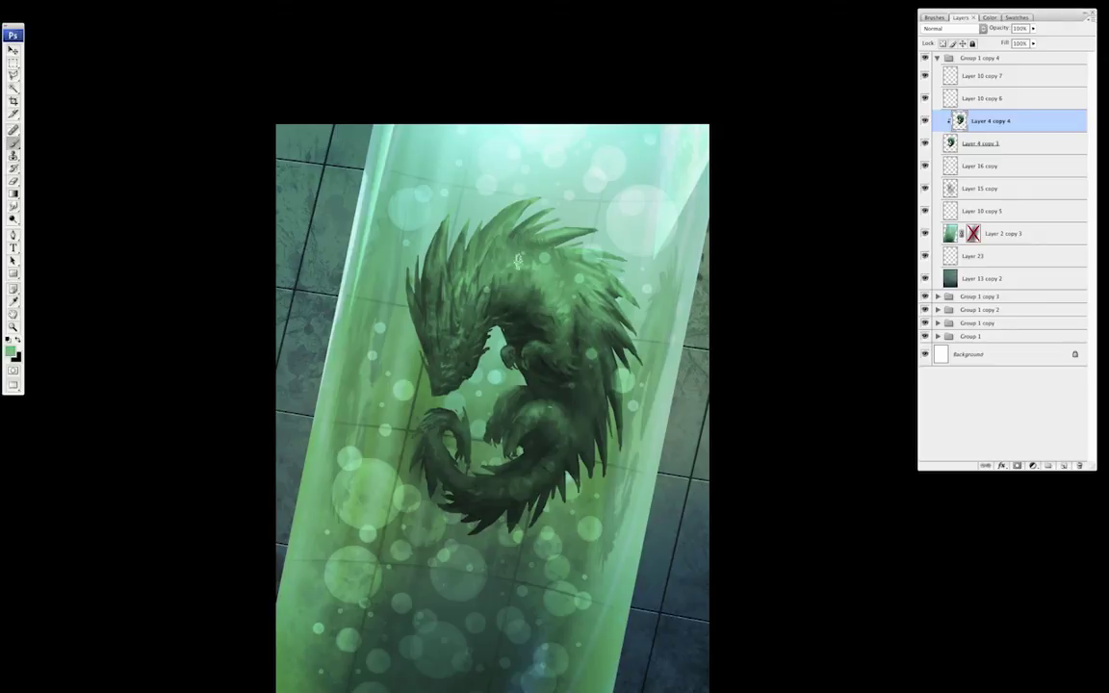
{"action": "left_click", "coordinate": [466, 283], "text": "alt"}
- Touch up the tonal balance of the dragon's torso and thigh with sampled greens
{"action": "key", "text": "ctrl+minus"}
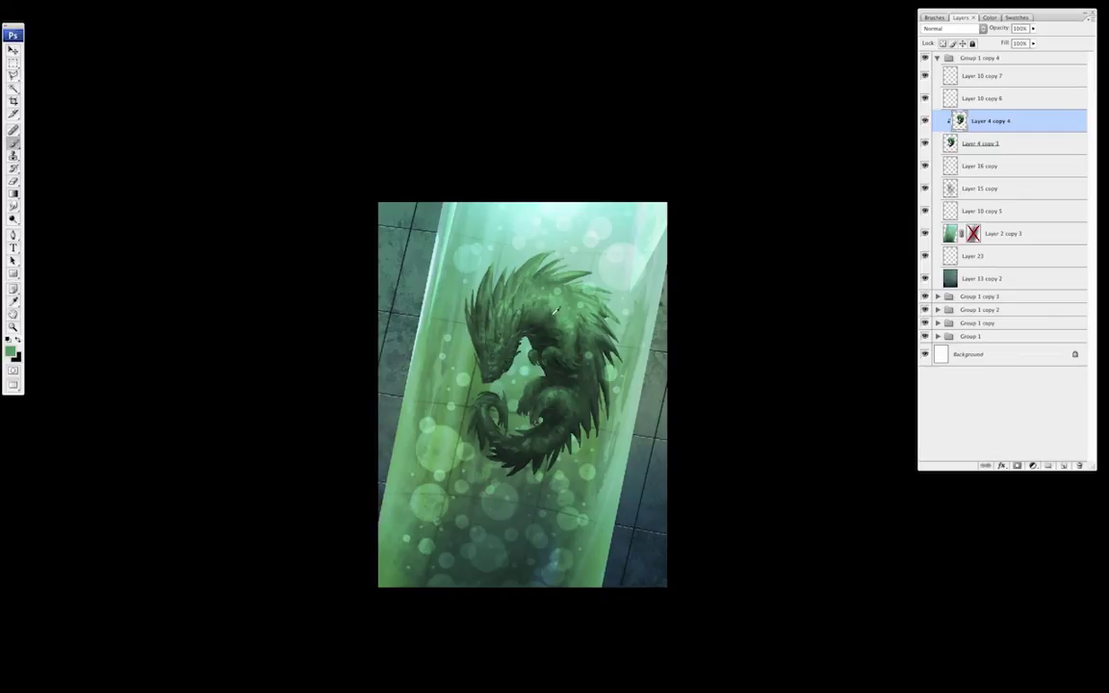
{"action": "left_click", "coordinate": [568, 375], "text": "alt"}
{"action": "left_click", "coordinate": [558, 337], "text": "alt"}
{"action": "left_click_drag", "start_coordinate": [589, 358], "coordinate": [588, 349]}
- Add a new layer clipped to the dragon, change its blend mode and choose a larger textured brush preset
{"action": "left_click_drag", "start_coordinate": [643, 396], "coordinate": [659, 352]}
{"action": "left_click", "coordinate": [1065, 466]}
{"action": "left_click", "coordinate": [955, 29]}
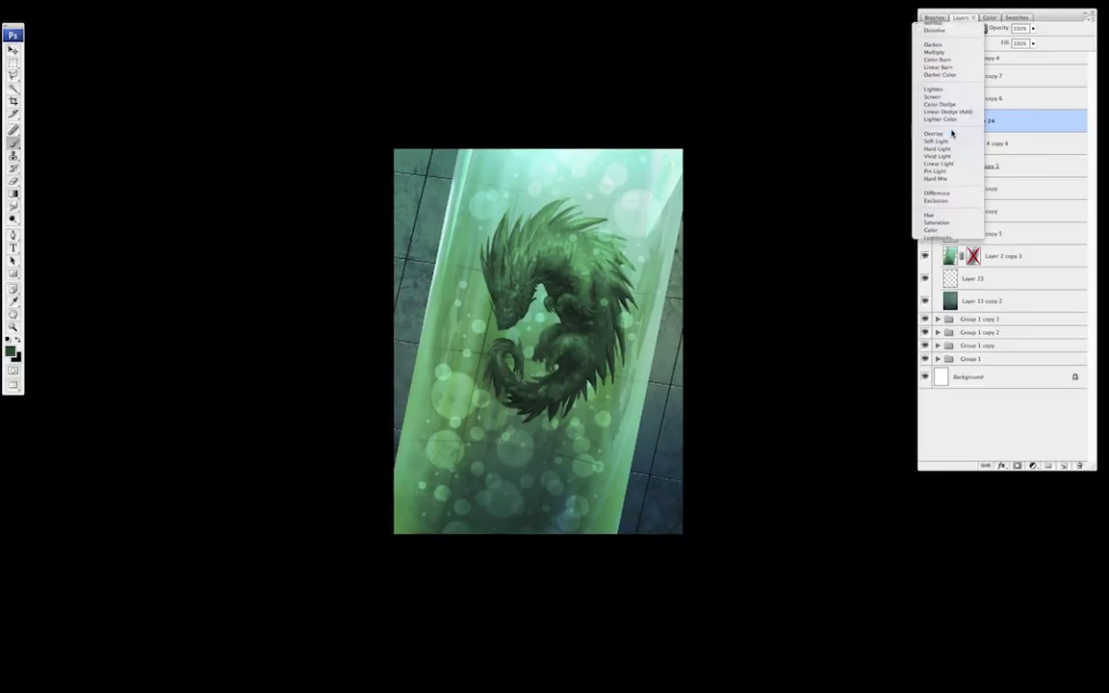
{"action": "left_click", "coordinate": [953, 142]}
{"action": "right_click", "coordinate": [974, 351]}
{"action": "scroll", "coordinate": [965, 318], "scroll_direction": "down", "scroll_amount": 5}
{"action": "left_click_drag", "start_coordinate": [961, 314], "coordinate": [962, 304]}
{"action": "left_click", "coordinate": [779, 480]}
{"action": "left_click", "coordinate": [490, 624]}
- Set the colour to magenta (H 325, S 68, B 84) and brush mottled colour over the dragon's back, spines and tail
{"action": "left_click", "coordinate": [992, 18]}
{"action": "left_click", "coordinate": [1006, 70]}
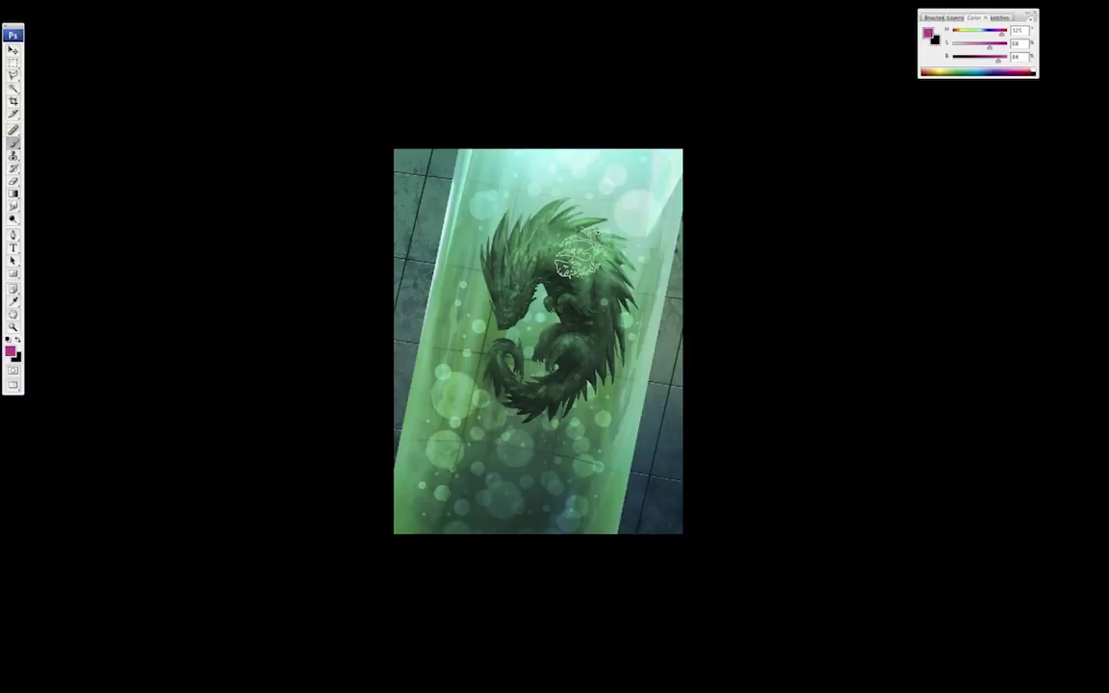
{"action": "mouse_move", "coordinate": [609, 262]}
{"action": "left_mouse_down"}
{"action": "mouse_move", "coordinate": [646, 327]}
{"action": "mouse_move", "coordinate": [618, 316]}
{"action": "left_mouse_up"}
{"action": "mouse_move", "coordinate": [540, 255]}
{"action": "left_mouse_down"}
{"action": "mouse_move", "coordinate": [615, 364]}
{"action": "mouse_move", "coordinate": [589, 395]}
{"action": "left_mouse_up"}
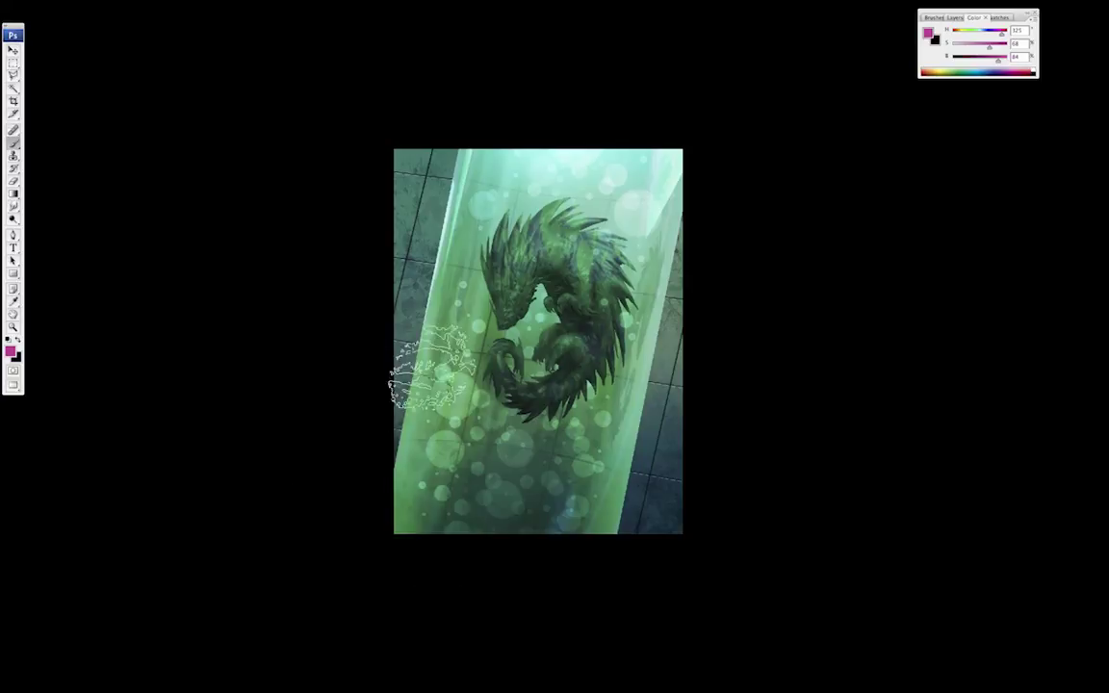
- Add another layer clipped to the dragon in Overlay mode and choose a speckled brush preset
{"action": "key", "text": "F7"}
{"action": "left_click", "coordinate": [953, 29]}
{"action": "left_click", "coordinate": [953, 140]}
{"action": "right_click", "coordinate": [586, 322]}
{"action": "mouse_move", "coordinate": [950, 392]}
{"action": "left_mouse_down"}
{"action": "mouse_move", "coordinate": [941, 345]}
{"action": "mouse_move", "coordinate": [939, 521]}
{"action": "left_mouse_up"}
{"action": "double_click", "coordinate": [824, 585]}
- Paint speckled pale cyan highlights on the dragon's head, back and hind leg, using a colour sampled from the tube's glow
{"action": "left_click", "coordinate": [576, 166], "text": "alt"}
{"action": "left_click_drag", "start_coordinate": [517, 302], "coordinate": [525, 288]}
{"action": "left_click_drag", "start_coordinate": [578, 257], "coordinate": [589, 279]}
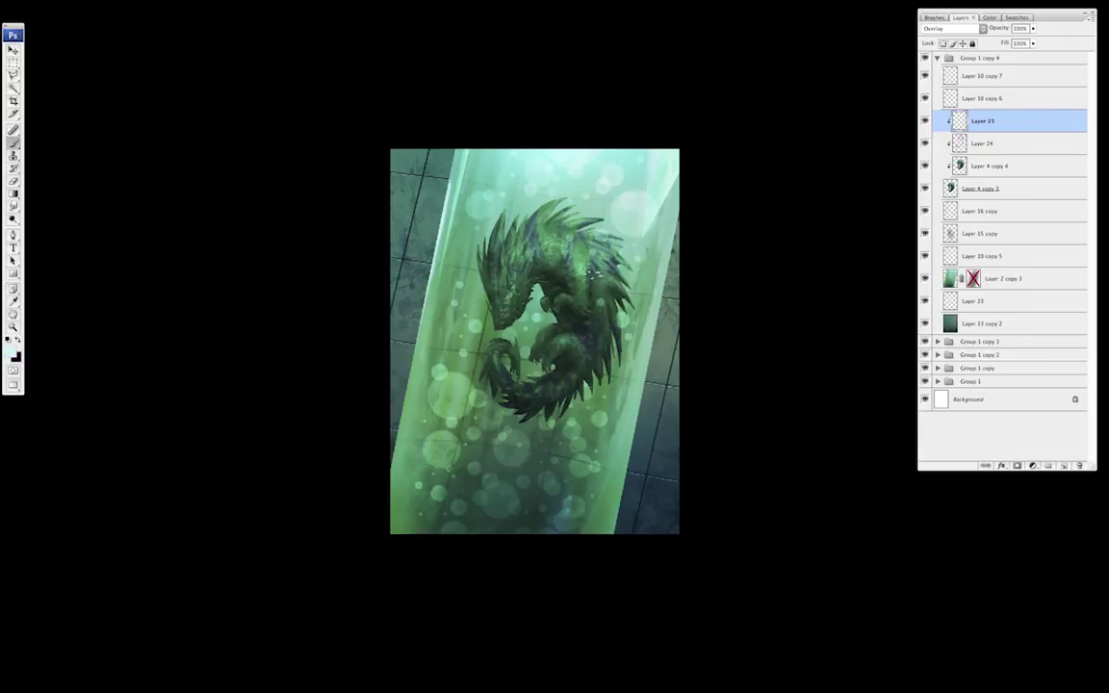
{"action": "mouse_move", "coordinate": [581, 343]}
{"action": "left_mouse_down"}
{"action": "mouse_move", "coordinate": [564, 347]}
{"action": "mouse_move", "coordinate": [574, 362]}
{"action": "left_mouse_up"}
{"action": "left_click_drag", "start_coordinate": [635, 542], "coordinate": [629, 528]}
- Clean up the silhouette of the base dragon layer Layer 4 copy 3 with the Eraser, using a different brush tip
{"action": "left_click", "coordinate": [980, 189]}
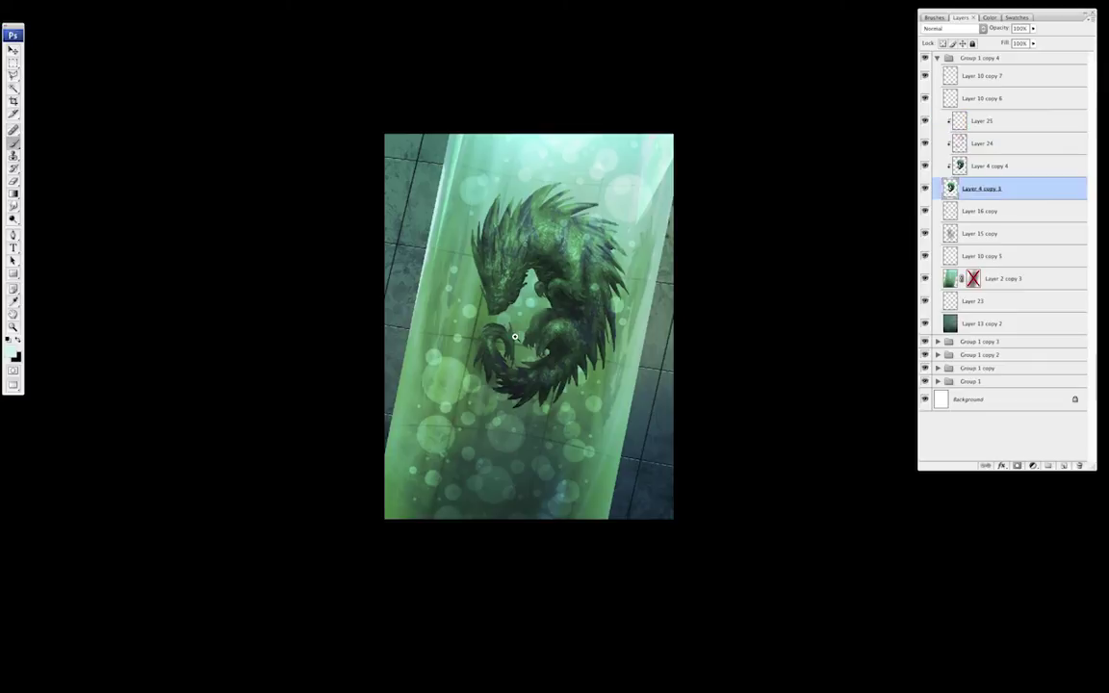
{"action": "key", "text": "super+plus"}
{"action": "left_click_drag", "start_coordinate": [539, 288], "coordinate": [543, 330]}
{"action": "key", "text": "e"}
{"action": "right_click", "coordinate": [532, 288]}
{"action": "left_click_drag", "start_coordinate": [898, 360], "coordinate": [898, 192]}
{"action": "double_click", "coordinate": [554, 160]}
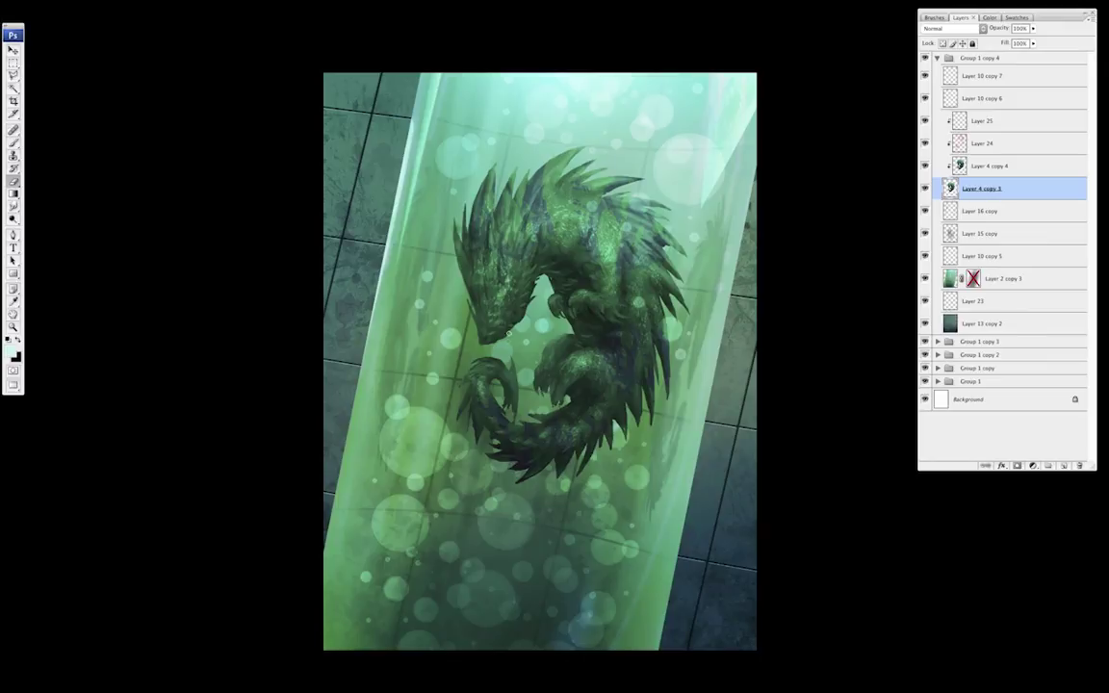
{"action": "key", "text": "ctrl+minus"}
{"action": "left_click_drag", "start_coordinate": [608, 457], "coordinate": [612, 443]}
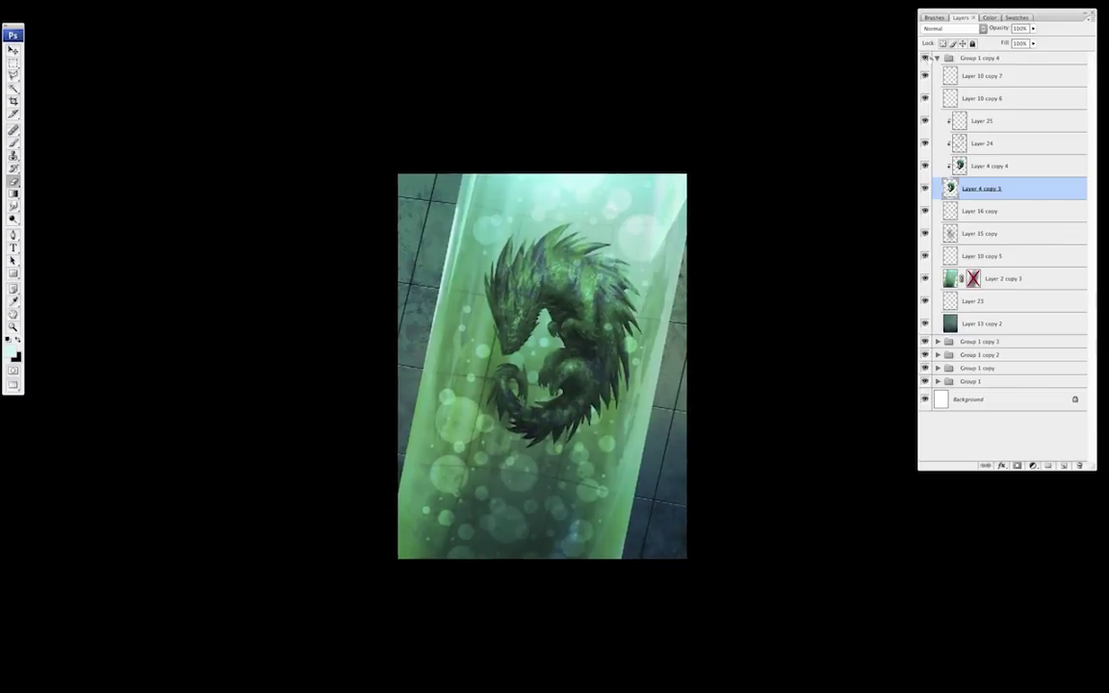
- Select the rear bubble layer Layer 10 copy 5 and hide the bubble layers Layer 10 copy 6 and Layer 10 copy 7
{"action": "left_click", "coordinate": [940, 210]}
{"action": "left_click", "coordinate": [944, 254]}
{"action": "left_click", "coordinate": [925, 256]}
{"action": "left_click", "coordinate": [925, 256]}
{"action": "left_click_drag", "start_coordinate": [721, 384], "coordinate": [677, 395]}
{"action": "key", "text": "super+plus"}
{"action": "key", "text": "b"}
{"action": "left_click_drag", "start_coordinate": [556, 465], "coordinate": [561, 520]}
{"action": "left_click_drag", "start_coordinate": [925, 77], "coordinate": [922, 101]}
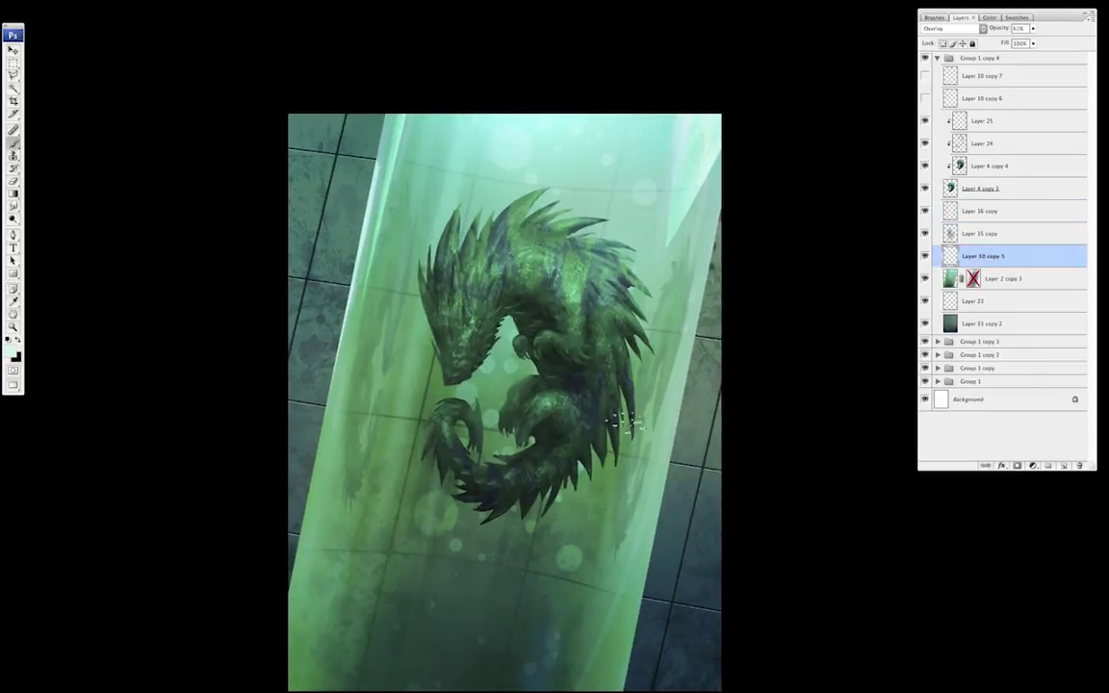
- Choose another brush preset, add a new layer clipped to Layer 10 copy 5 and sample a dark green from the dragon
{"action": "right_click", "coordinate": [518, 444]}
{"action": "double_click", "coordinate": [600, 221]}
{"action": "left_click", "coordinate": [1064, 466]}
{"action": "left_click", "coordinate": [997, 268], "text": "alt"}
{"action": "left_click", "coordinate": [602, 329], "text": "alt"}
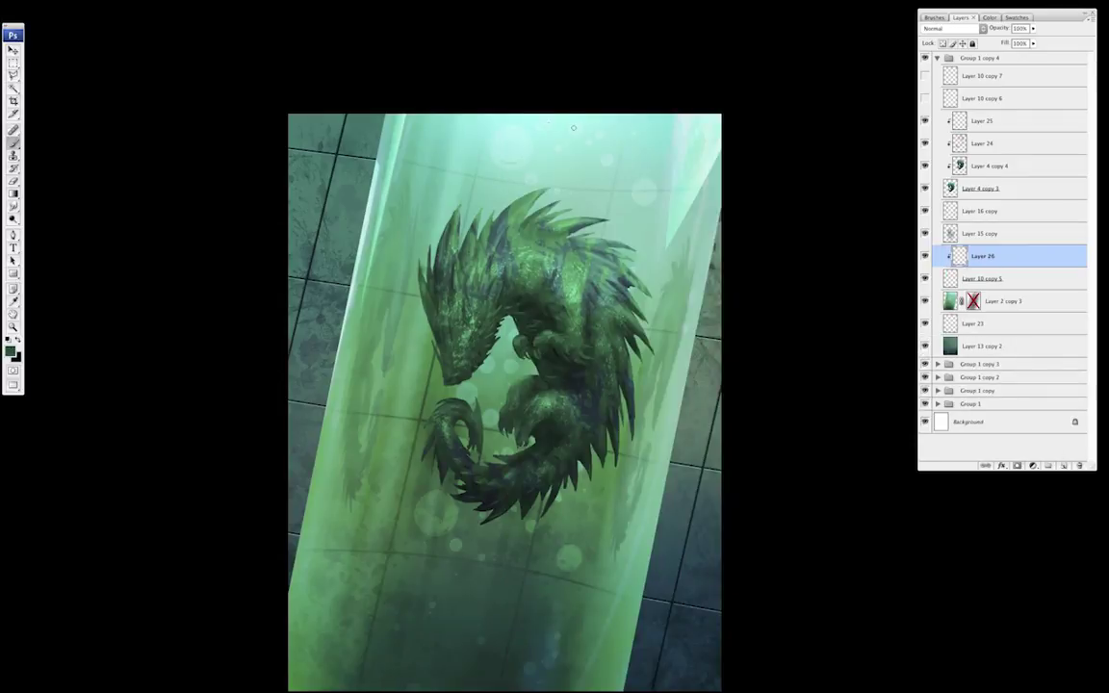
- Paint dark green shading inside the rear bubbles so they read as hollow spheres
{"action": "left_click_drag", "start_coordinate": [648, 200], "coordinate": [649, 195]}
{"action": "left_click_drag", "start_coordinate": [570, 555], "coordinate": [564, 551]}
{"action": "left_click_drag", "start_coordinate": [423, 524], "coordinate": [439, 527]}
{"action": "scroll", "coordinate": [539, 356], "scroll_direction": "down", "scroll_amount": 5}
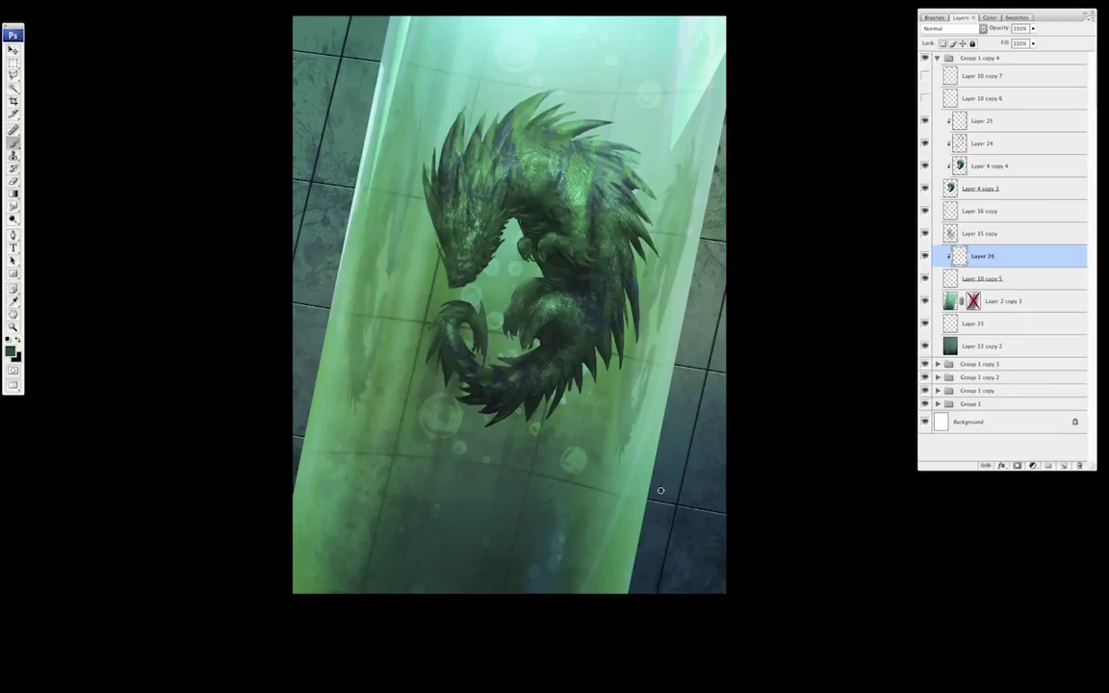
{"action": "scroll", "coordinate": [607, 389], "scroll_direction": "up", "scroll_amount": 4}
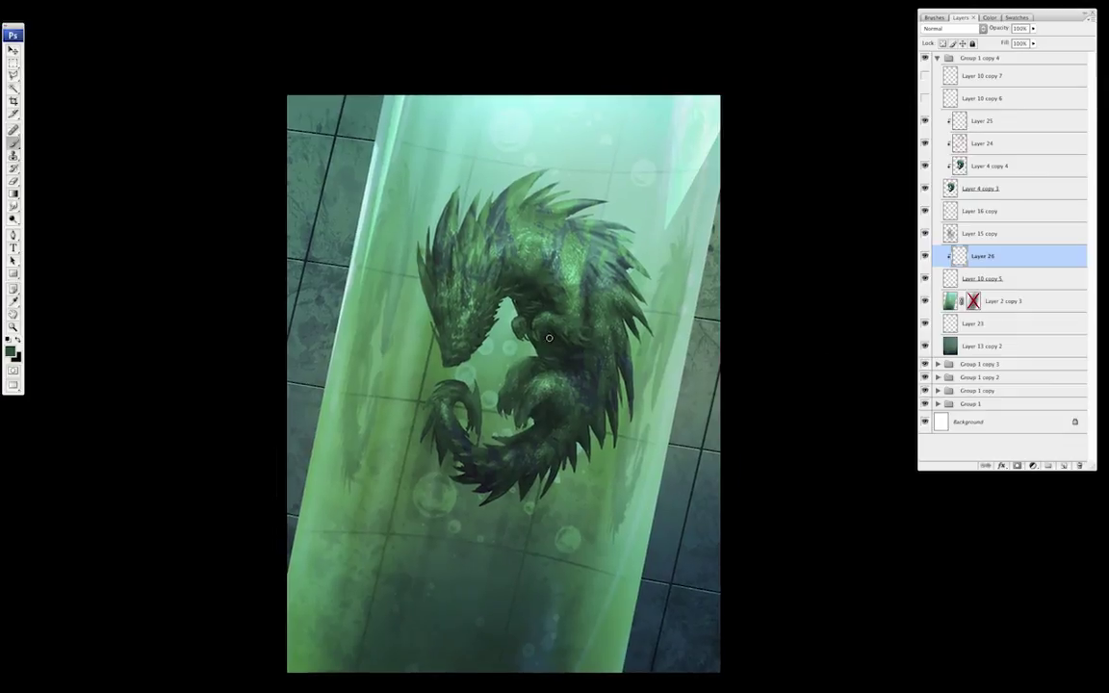
- Add a new unclipped layer above the bubble shading and paint small white highlights on the rear bubbles
{"action": "key", "text": "ctrl+shift+alt+n"}
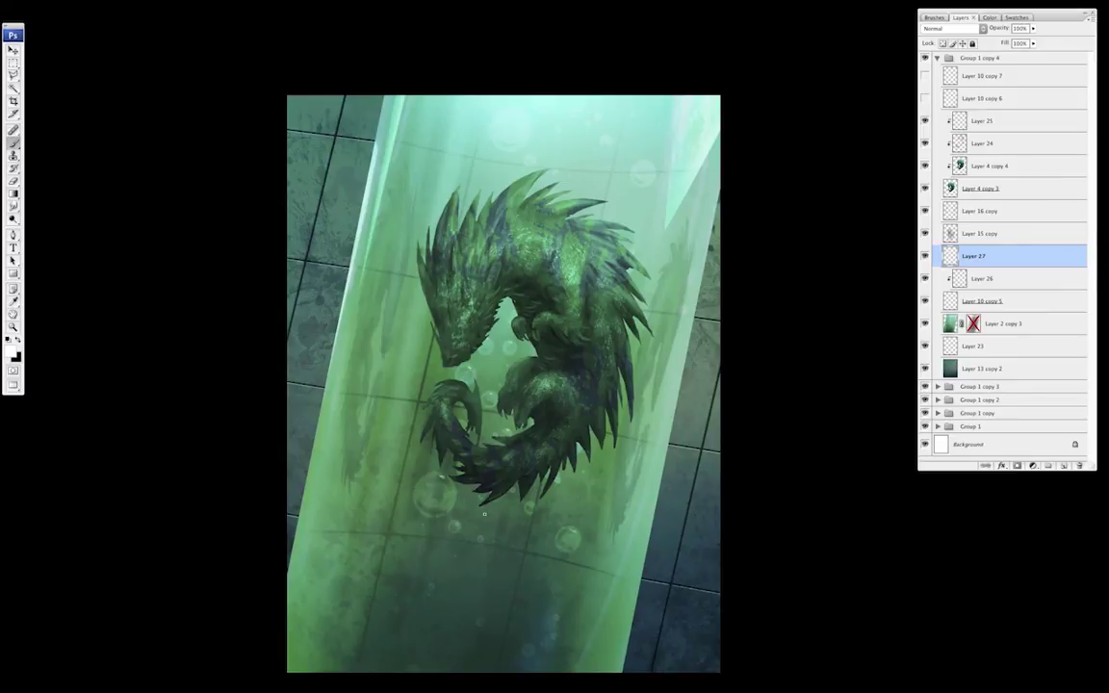
{"action": "scroll", "coordinate": [509, 478], "scroll_direction": "up", "scroll_amount": 4}
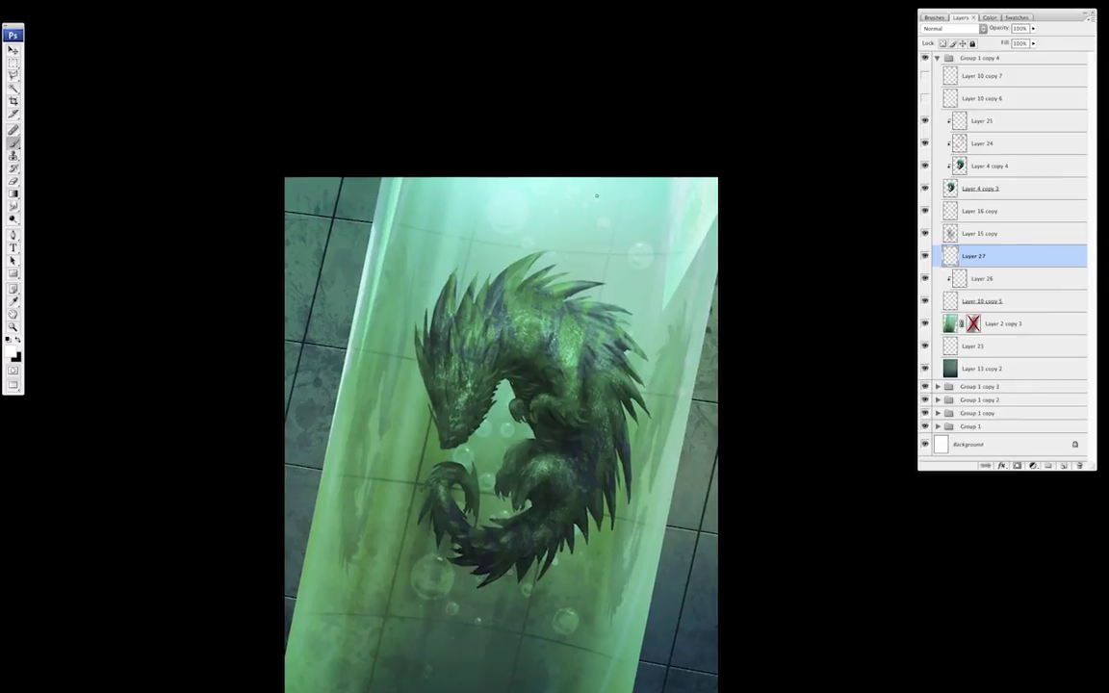
{"action": "scroll", "coordinate": [564, 208], "scroll_direction": "down", "scroll_amount": 8}
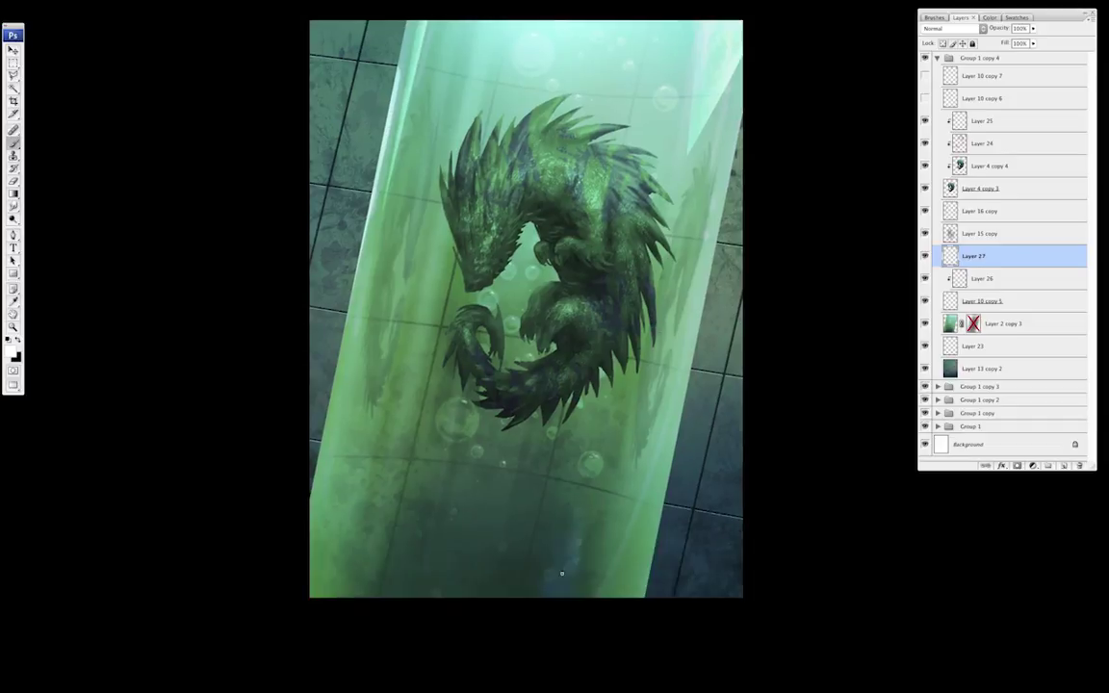
{"action": "left_click_drag", "start_coordinate": [653, 355], "coordinate": [571, 430]}
{"action": "left_click_drag", "start_coordinate": [767, 274], "coordinate": [820, 252]}
- Hide the rear bubble layer with its shading and highlights, then show and select Layer 10 copy 6
{"action": "left_click_drag", "start_coordinate": [926, 256], "coordinate": [927, 300]}
{"action": "left_click", "coordinate": [926, 99]}
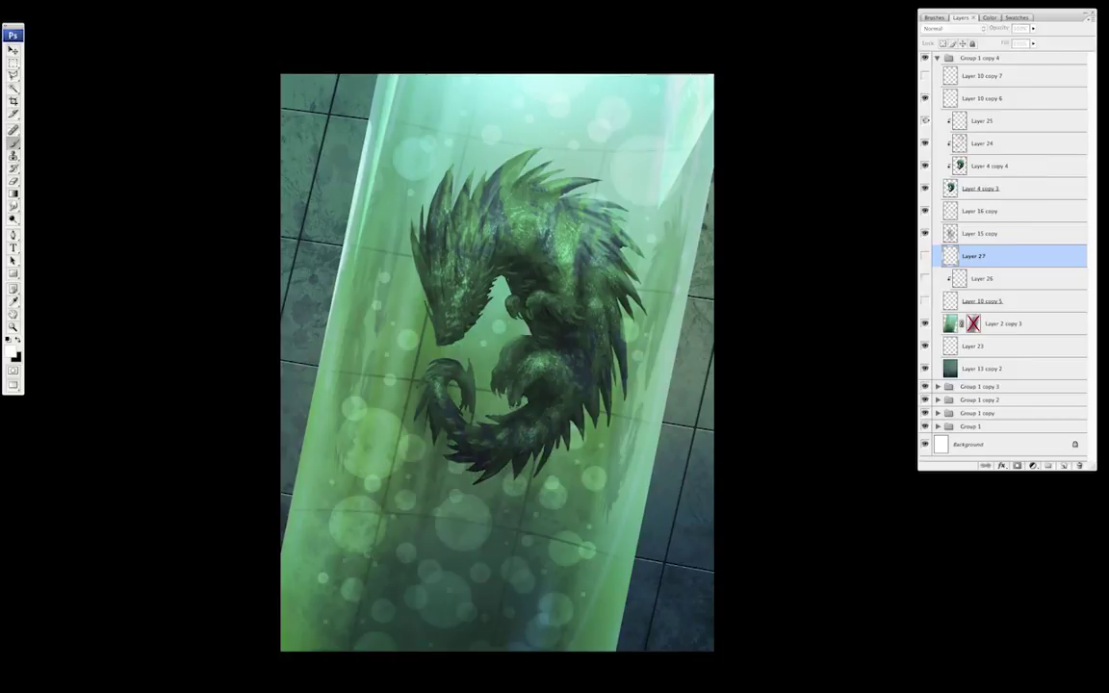
{"action": "left_click", "coordinate": [989, 101]}
- Add a new layer clipped to Layer 10 copy 6 and shade inside its bubbles with a sampled dark colour
{"action": "left_click_drag", "start_coordinate": [508, 460], "coordinate": [493, 469]}
{"action": "left_click", "coordinate": [491, 471], "text": "alt"}
{"action": "left_click", "coordinate": [1064, 466]}
{"action": "left_click", "coordinate": [970, 109], "text": "alt"}
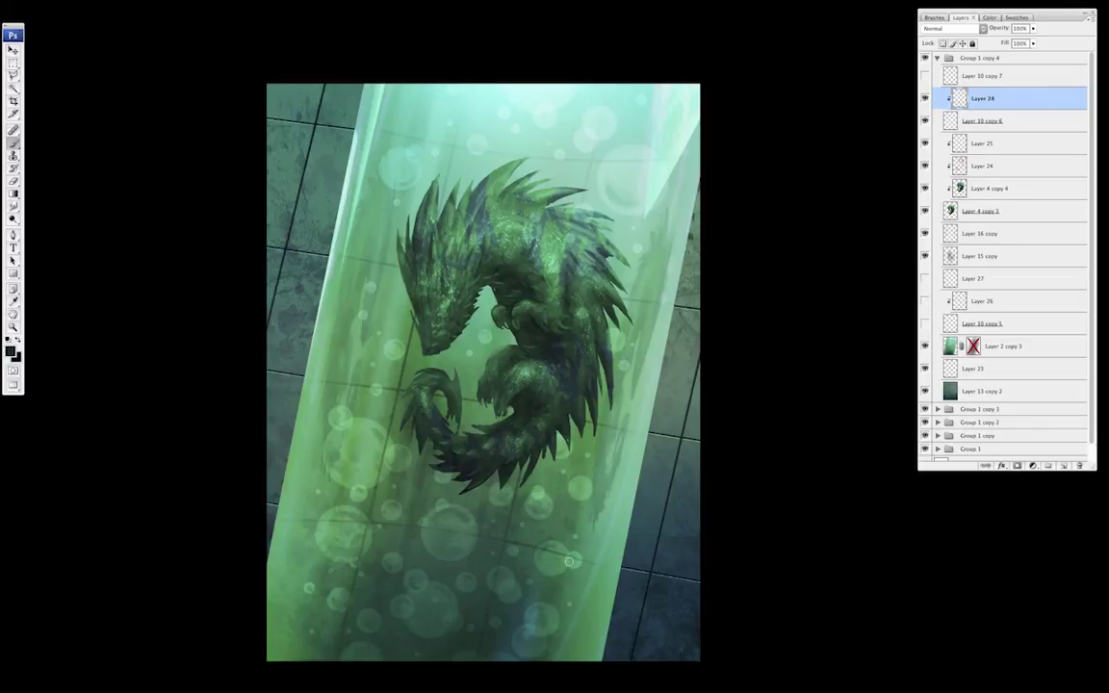
{"action": "left_click_drag", "start_coordinate": [448, 539], "coordinate": [456, 559]}
{"action": "scroll", "coordinate": [472, 551], "scroll_direction": "up", "scroll_amount": 5}
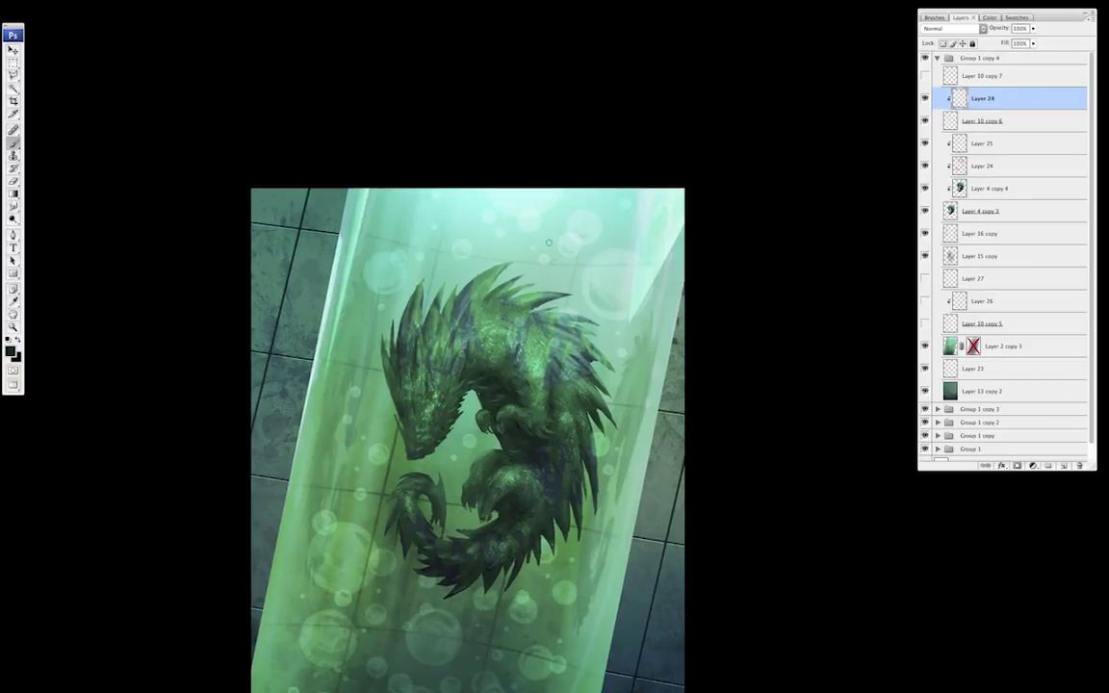
{"action": "scroll", "coordinate": [554, 433], "scroll_direction": "down", "scroll_amount": 5}
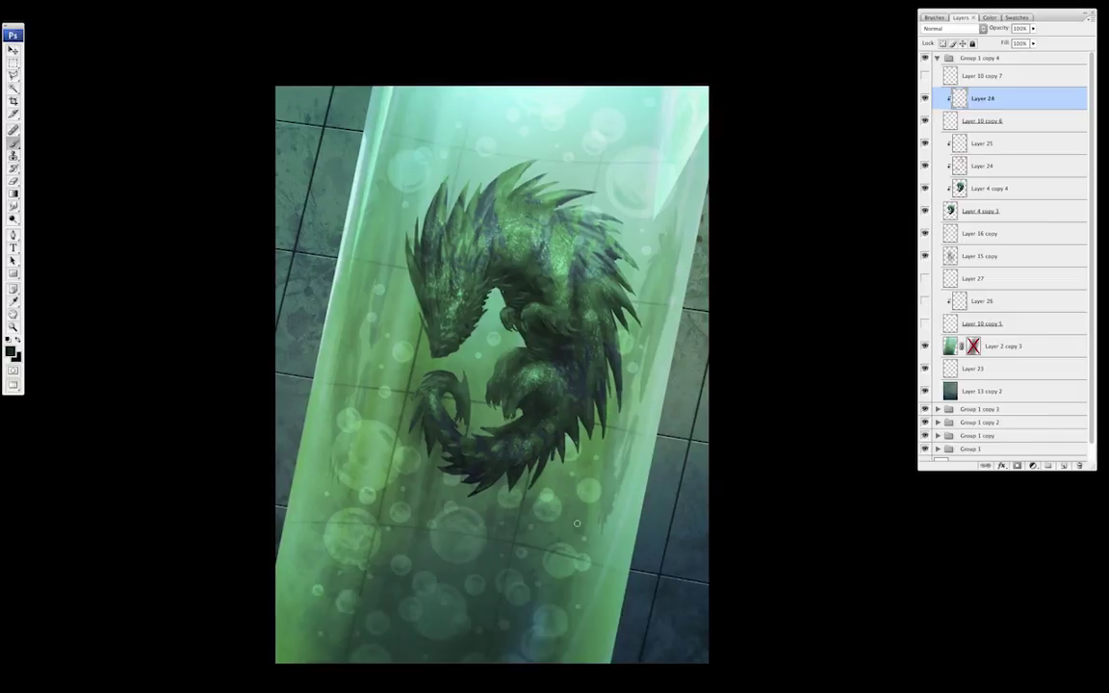
- Show and select Layer 10 copy 7, with the Layer 10 copy 6 bubbles and their shading also visible
{"action": "scroll", "coordinate": [644, 357], "scroll_direction": "down", "scroll_amount": 1}
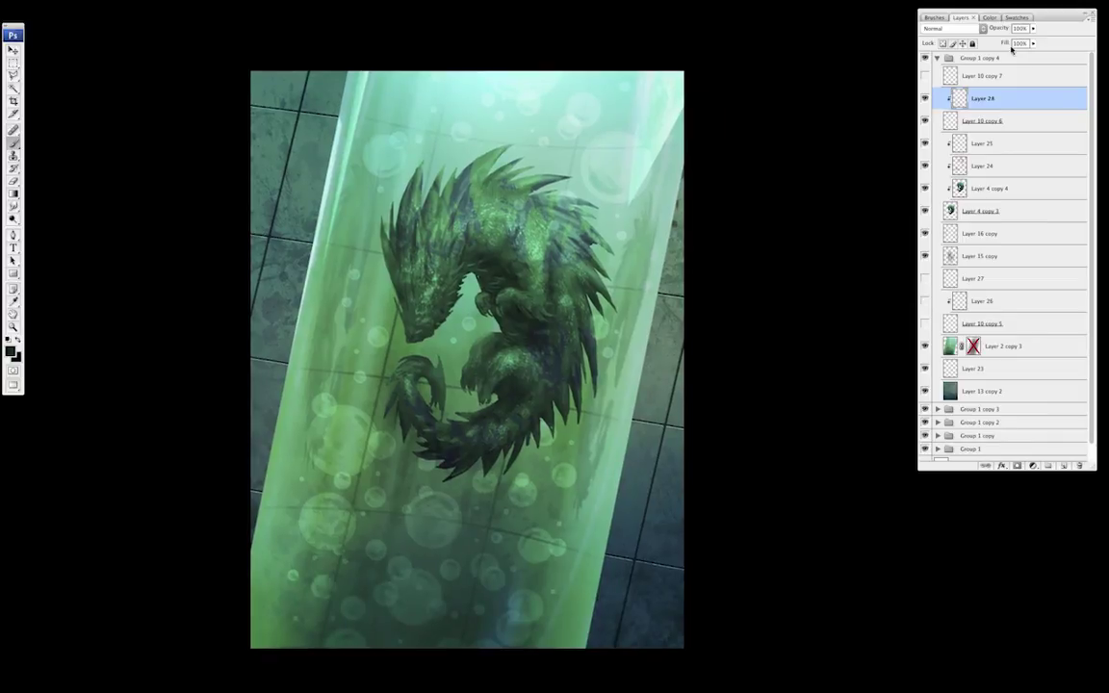
{"action": "left_click", "coordinate": [924, 98]}
{"action": "left_click", "coordinate": [987, 76]}
{"action": "key", "text": "ctrl+shift+alt+n"}
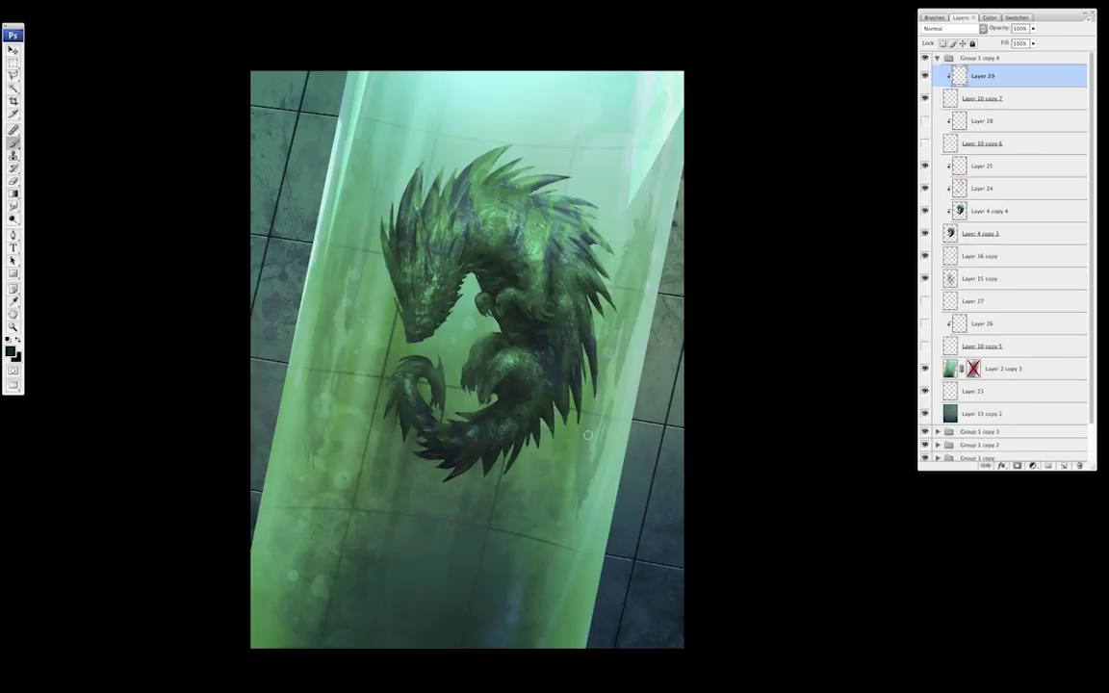
{"action": "scroll", "coordinate": [529, 391], "scroll_direction": "up", "scroll_amount": 2}
{"action": "key", "text": "ctrl+z"}
{"action": "left_click_drag", "start_coordinate": [925, 122], "coordinate": [925, 99]}
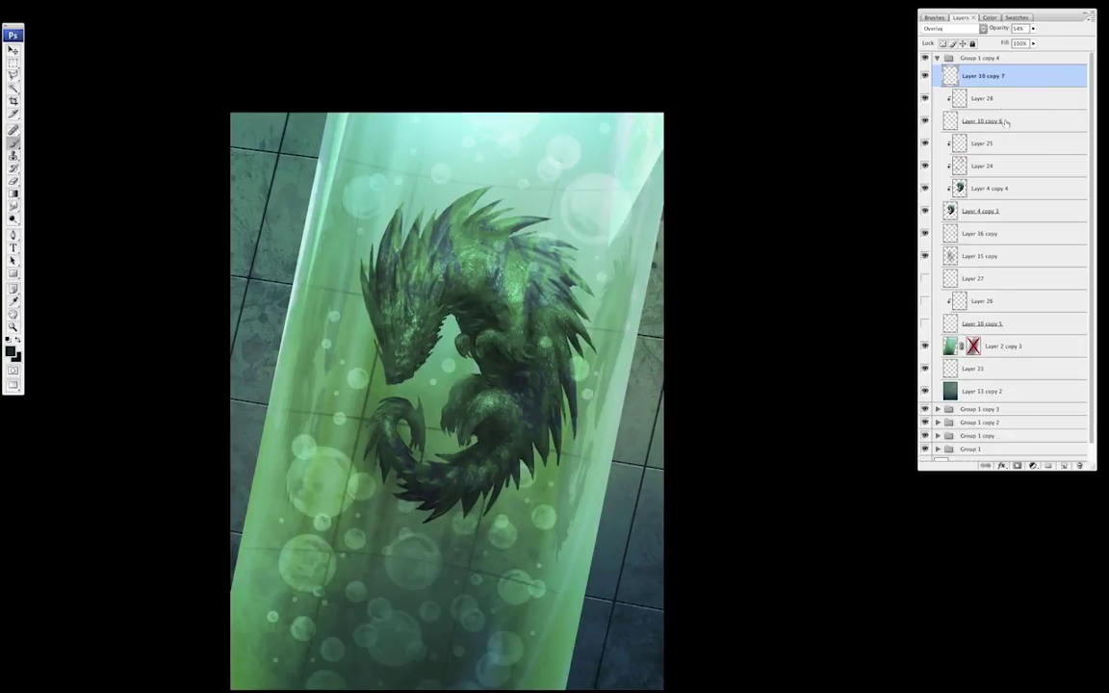
- Add a new layer above Layer 10 copy 7 and paint small white highlights on the front bubbles
{"action": "left_click", "coordinate": [1007, 98]}
{"action": "left_click", "coordinate": [977, 77]}
{"action": "key", "text": "ctrl+shift+alt+n"}
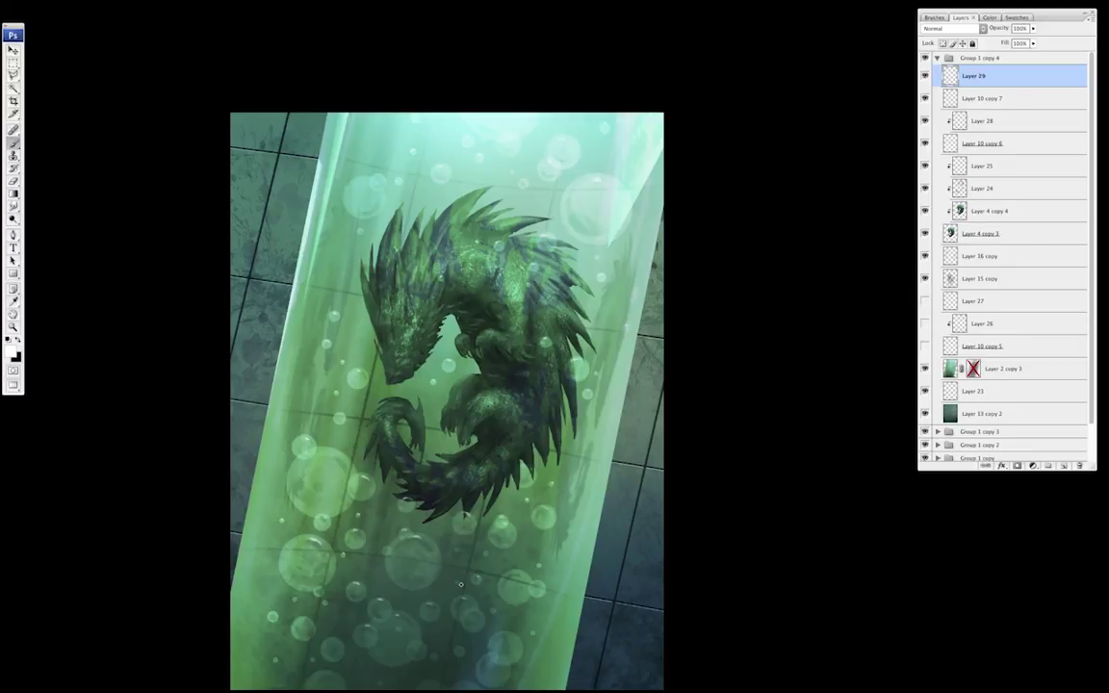
{"action": "left_click_drag", "start_coordinate": [378, 635], "coordinate": [409, 512]}
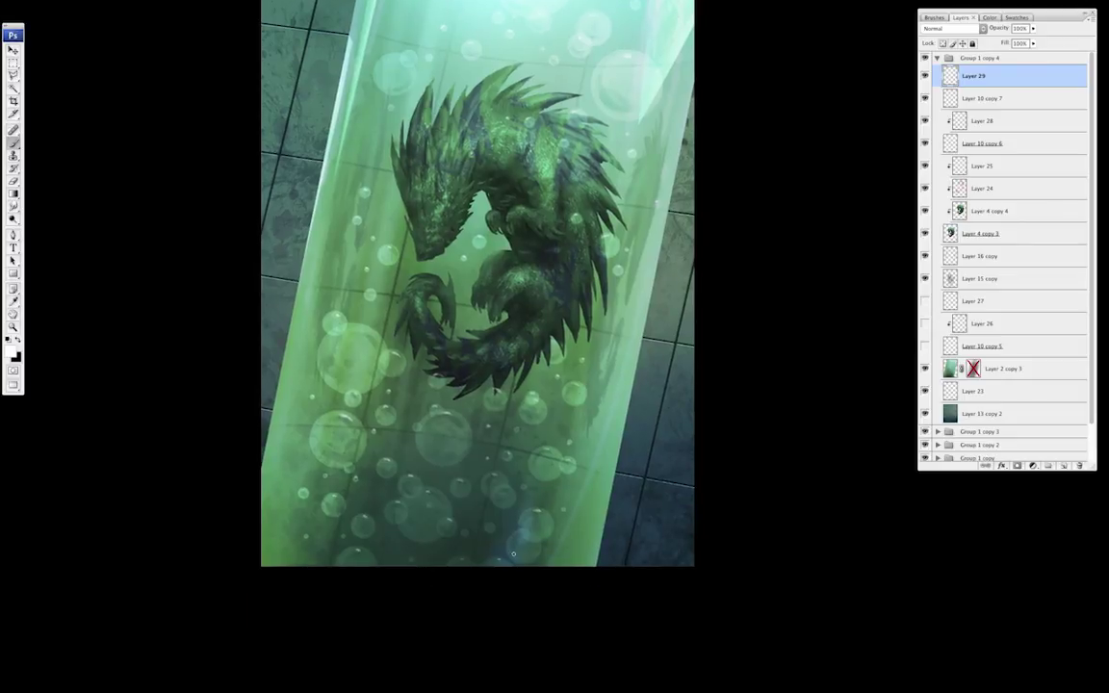
- Add a new layer directly beneath the dragon layer, above Layer 16 copy
{"action": "key", "text": "super+minus"}
{"action": "left_click_drag", "start_coordinate": [671, 331], "coordinate": [689, 387]}
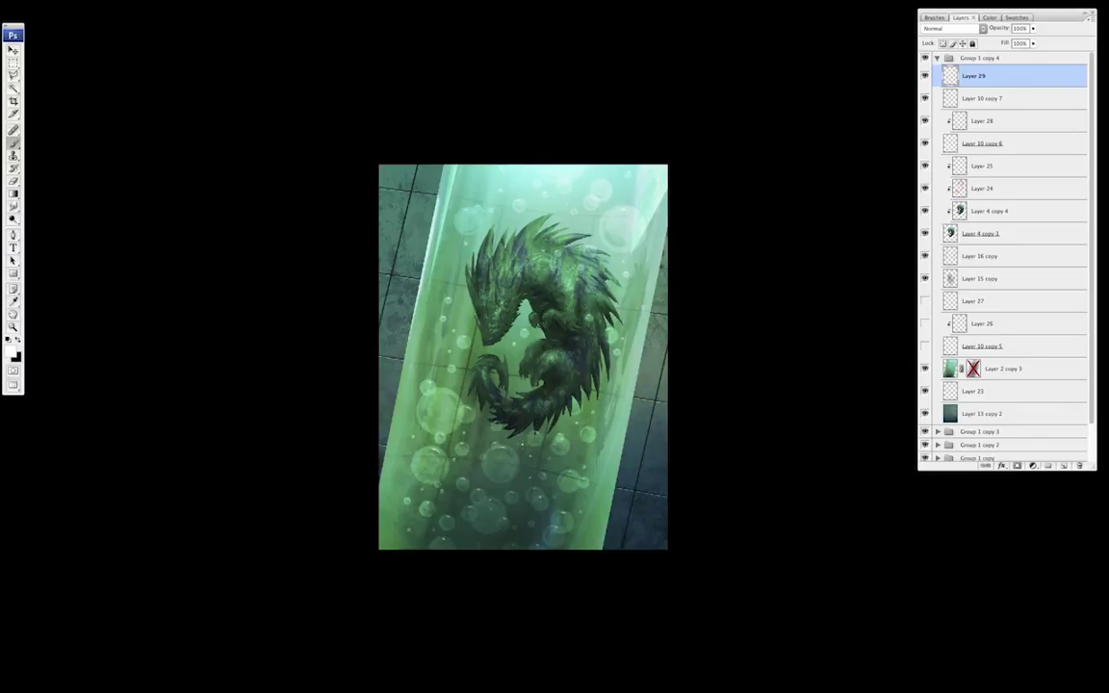
{"action": "scroll", "coordinate": [532, 520], "scroll_direction": "up", "scroll_amount": 1}
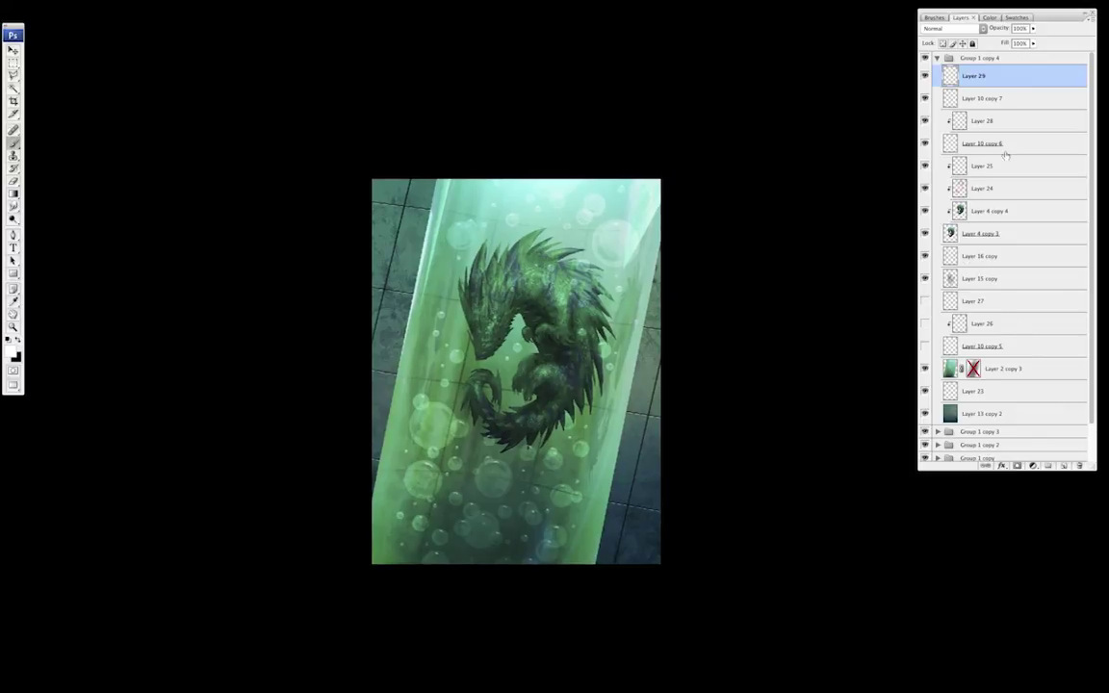
{"action": "left_click_drag", "start_coordinate": [839, 377], "coordinate": [834, 384]}
{"action": "left_click", "coordinate": [1032, 256]}
{"action": "key", "text": "super+shift+alt+n"}
- Choose a scattered speckle brush, adjust its size and paint white specks among the bubbles in the tube's lower part
{"action": "right_click", "coordinate": [567, 375]}
{"action": "left_click_drag", "start_coordinate": [930, 381], "coordinate": [923, 588]}
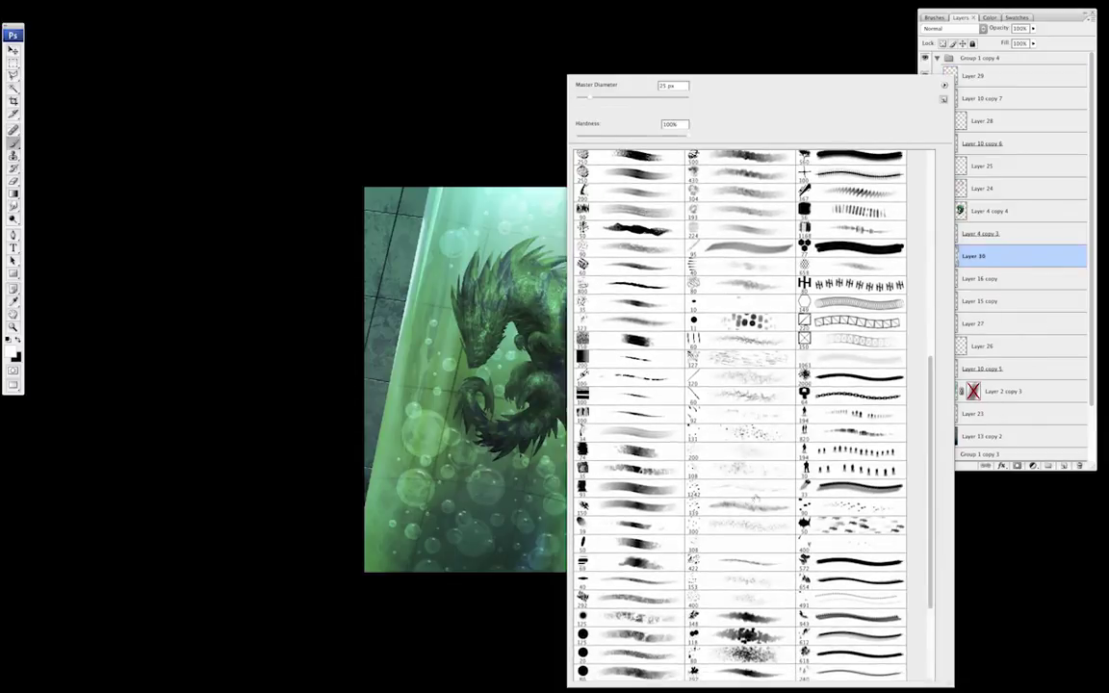
{"action": "left_click", "coordinate": [744, 472]}
{"action": "left_click", "coordinate": [149, 456]}
{"action": "key", "text": "bracketleft"}
{"action": "key", "text": "bracketleft"}
{"action": "key", "text": "bracketleft"}
{"action": "key", "text": "bracketright"}
{"action": "mouse_move", "coordinate": [481, 544]}
{"action": "left_mouse_down"}
{"action": "mouse_move", "coordinate": [498, 535]}
{"action": "mouse_move", "coordinate": [493, 525]}
{"action": "left_mouse_up"}
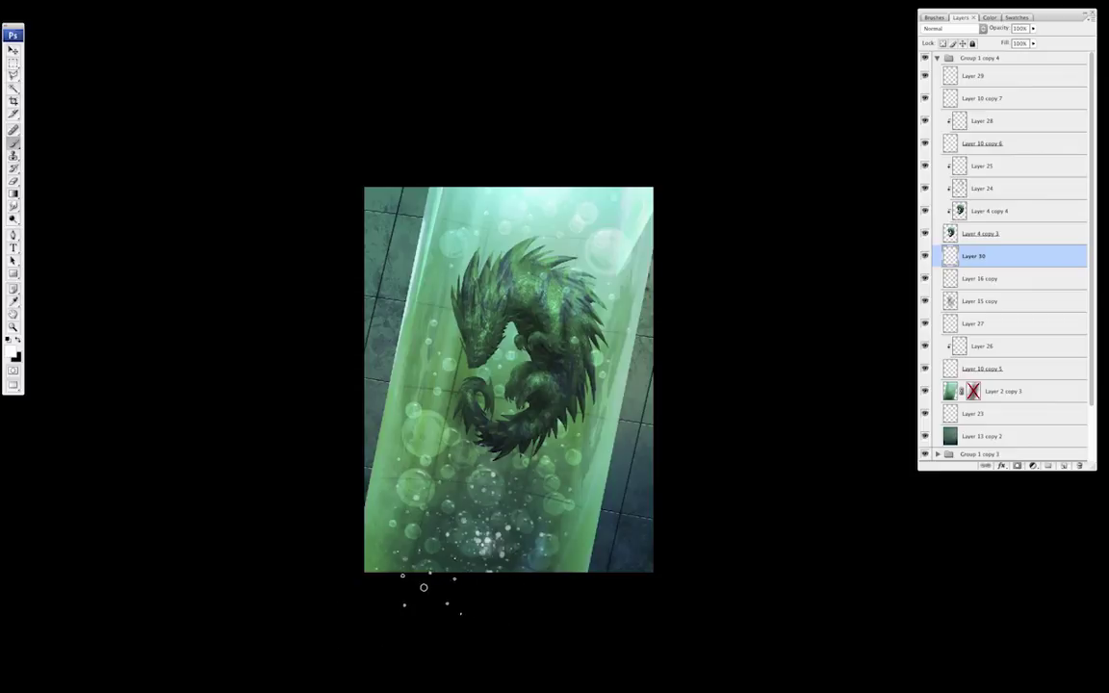
{"action": "left_click_drag", "start_coordinate": [461, 568], "coordinate": [446, 541]}
- Use the outline of the Layer 2 copy 3 tube to remove the specks lying outside it
{"action": "left_click", "coordinate": [952, 393], "text": "super"}
{"action": "key", "text": "super+shift+i"}
{"action": "key", "text": "ctrl+d"}
{"action": "key", "text": "m"}
- Set the speck layer to Overlay blending at 78% opacity
{"action": "left_click", "coordinate": [948, 28]}
{"action": "left_click", "coordinate": [850, 127]}
{"action": "left_click_drag", "start_coordinate": [861, 514], "coordinate": [841, 534]}
{"action": "left_click_drag", "start_coordinate": [1033, 29], "coordinate": [1027, 39]}
{"action": "left_click_drag", "start_coordinate": [759, 549], "coordinate": [750, 550]}
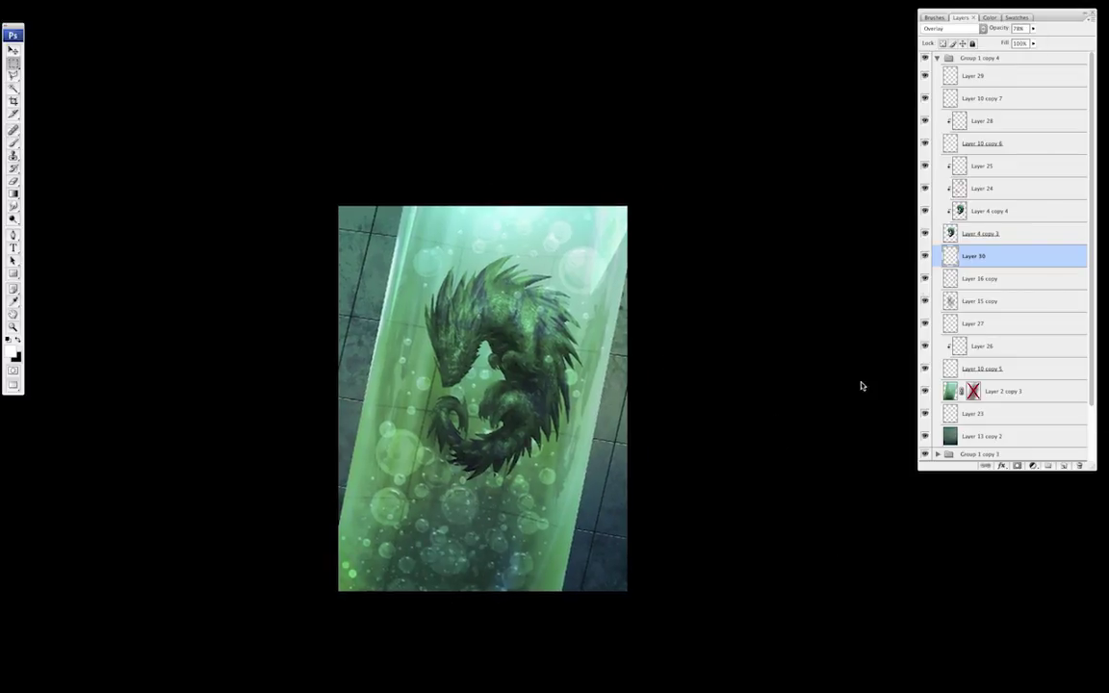
- Toggle Group 1 copy 4 to compare the result and duplicate the whole group
{"action": "left_click", "coordinate": [926, 59]}
{"action": "left_click", "coordinate": [926, 59]}
{"action": "left_click", "coordinate": [938, 58]}
{"action": "right_click", "coordinate": [970, 57]}
{"action": "left_click", "coordinate": [1003, 72]}
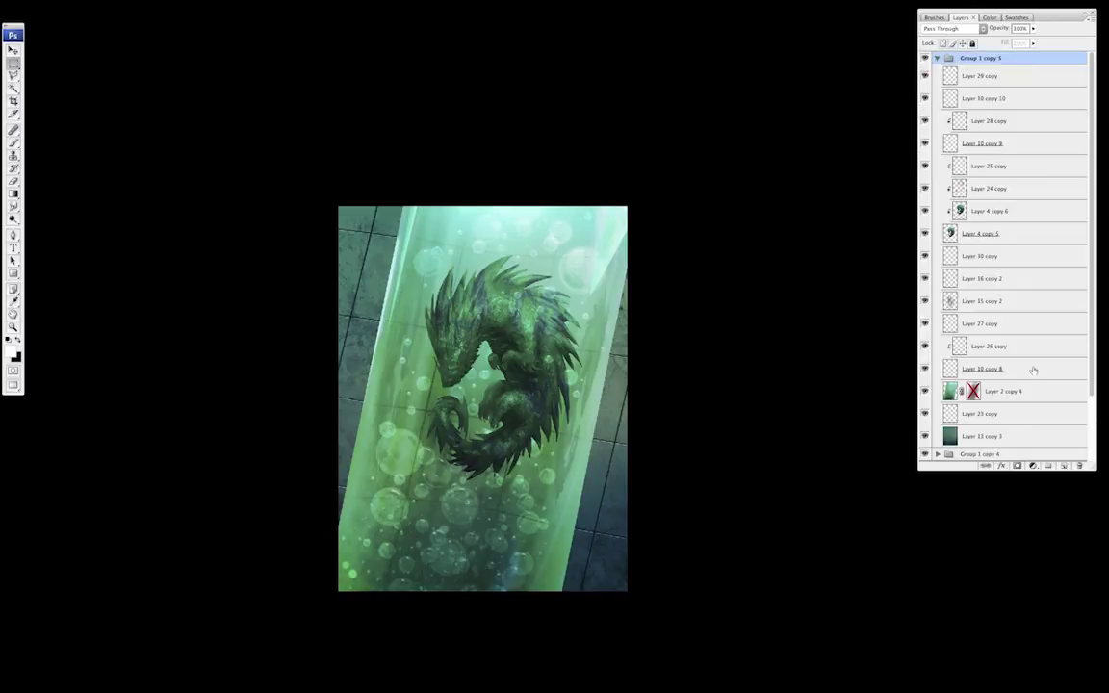
{"action": "left_click", "coordinate": [1011, 258], "text": "shift"}
{"action": "key", "text": "super+e"}
{"action": "key", "text": "super+z"}
- In the duplicated group, merge the tube, rear-bubble and speck layers into one, and the dragon with its clipped layers into another
{"action": "left_click", "coordinate": [1006, 390]}
{"action": "left_click", "coordinate": [1028, 258], "text": "shift"}
{"action": "key", "text": "ctrl+e"}
{"action": "left_click", "coordinate": [987, 233]}
{"action": "key", "text": "ctrl+e"}
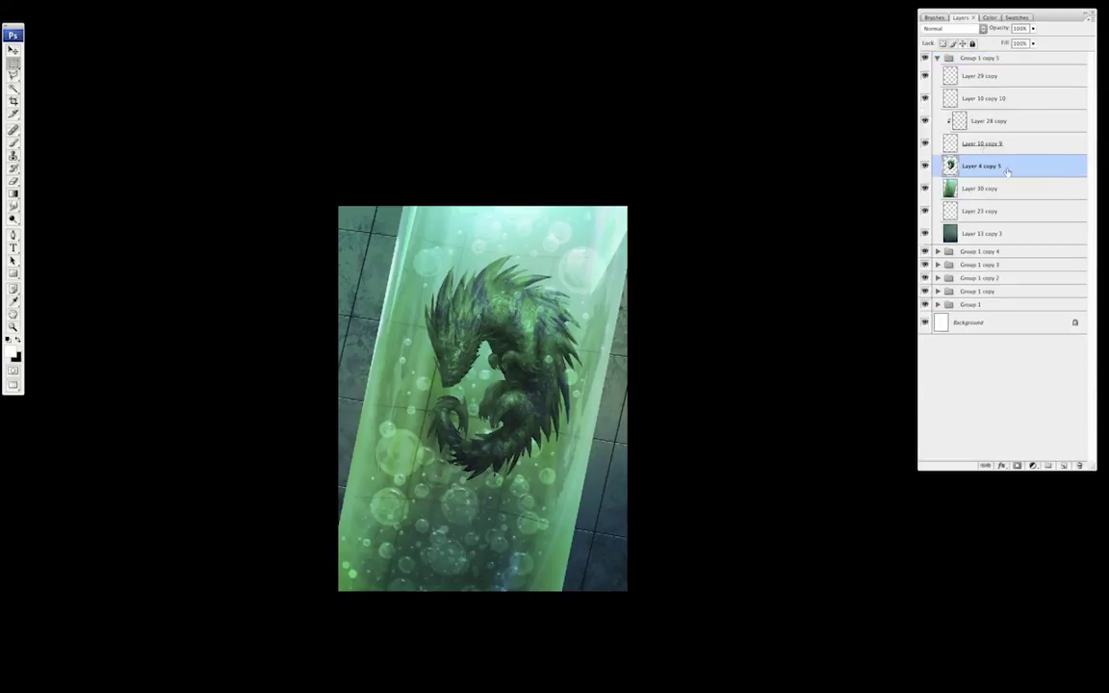
- Add a new layer on top and fill a wide rectangle below the dragon with golden yellow
{"action": "left_click", "coordinate": [933, 76]}
{"action": "left_click_drag", "start_coordinate": [673, 482], "coordinate": [689, 476]}
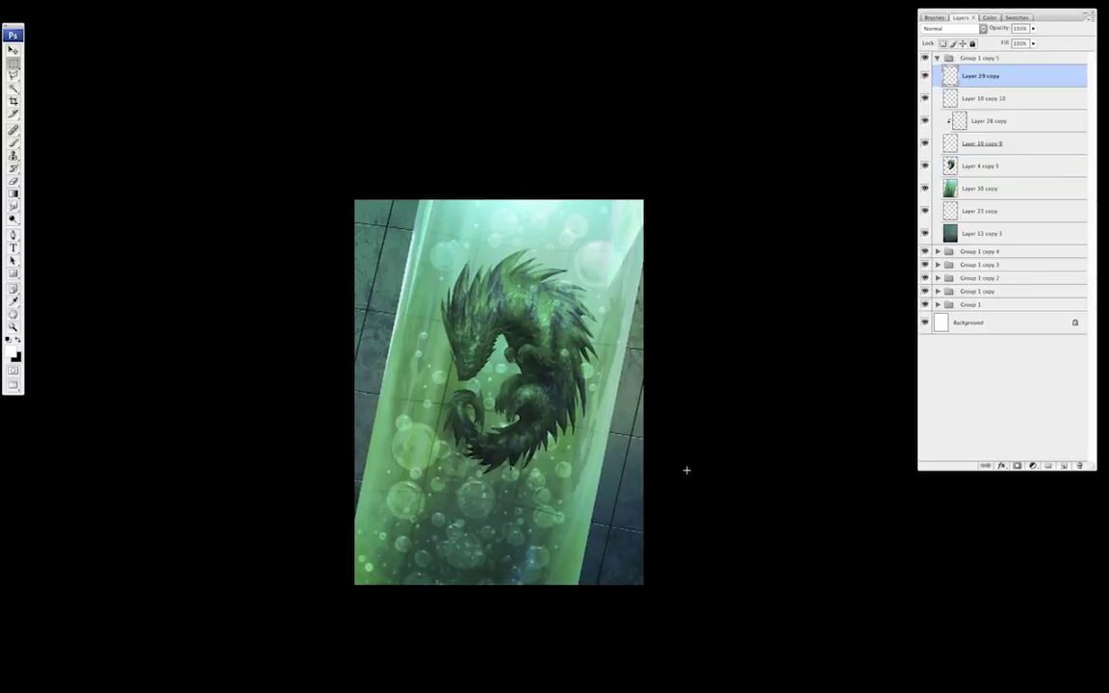
{"action": "key", "text": "ctrl+shift+alt+n"}
{"action": "left_click_drag", "start_coordinate": [413, 468], "coordinate": [575, 546]}
{"action": "key", "text": "b"}
{"action": "left_click", "coordinate": [990, 18]}
{"action": "left_click", "coordinate": [940, 71]}
{"action": "key", "text": "alt+BackSpace"}
- Slightly desaturate the yellow rectangle with Hue/Saturation and deselect it
{"action": "key", "text": "ctrl+u"}
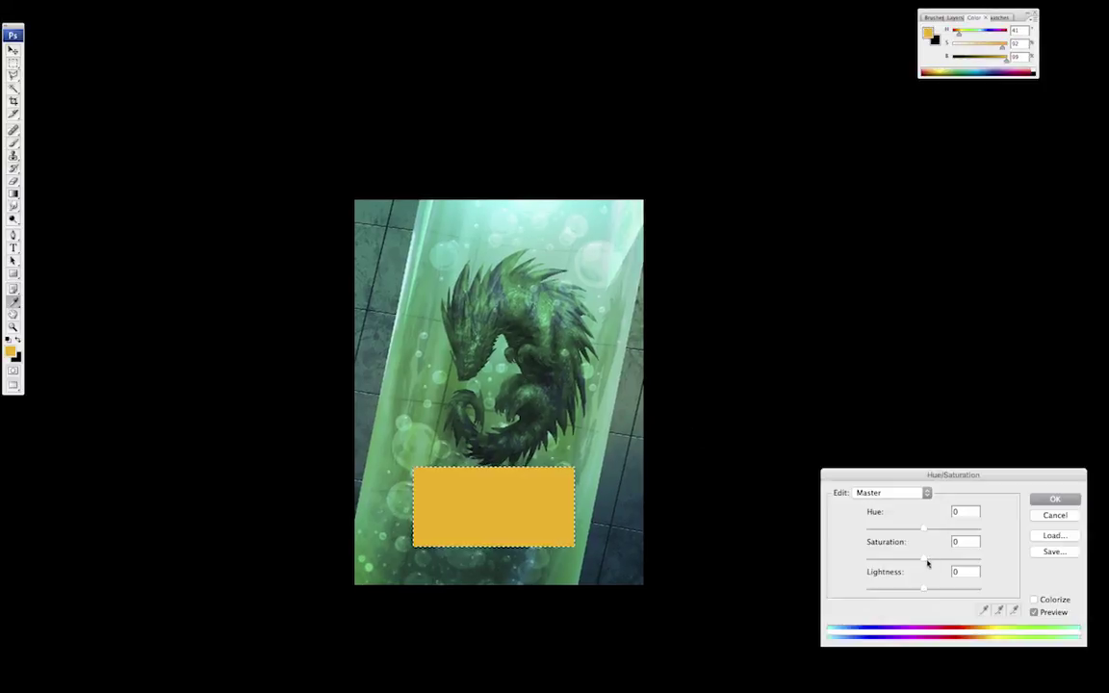
{"action": "left_click_drag", "start_coordinate": [924, 559], "coordinate": [910, 561]}
{"action": "key", "text": "Return"}
{"action": "key", "text": "ctrl+d"}
{"action": "key", "text": "m"}
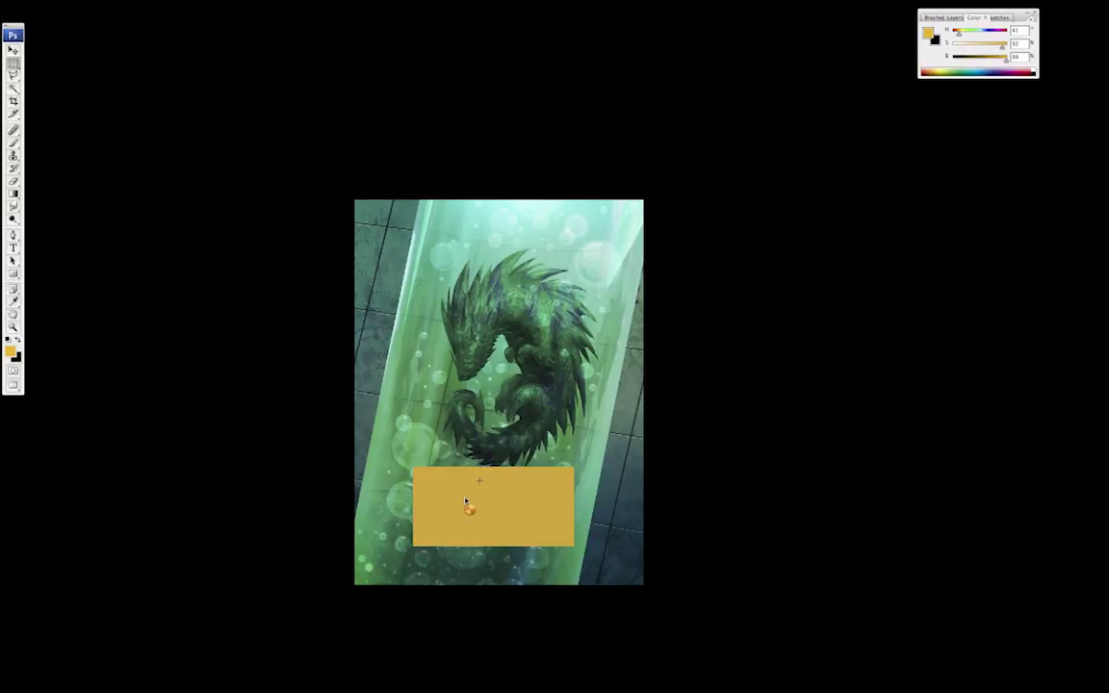
- Start a black text on the yellow rectangle in the OCR A Std font
{"action": "key", "text": "t"}
{"action": "key", "text": "d"}
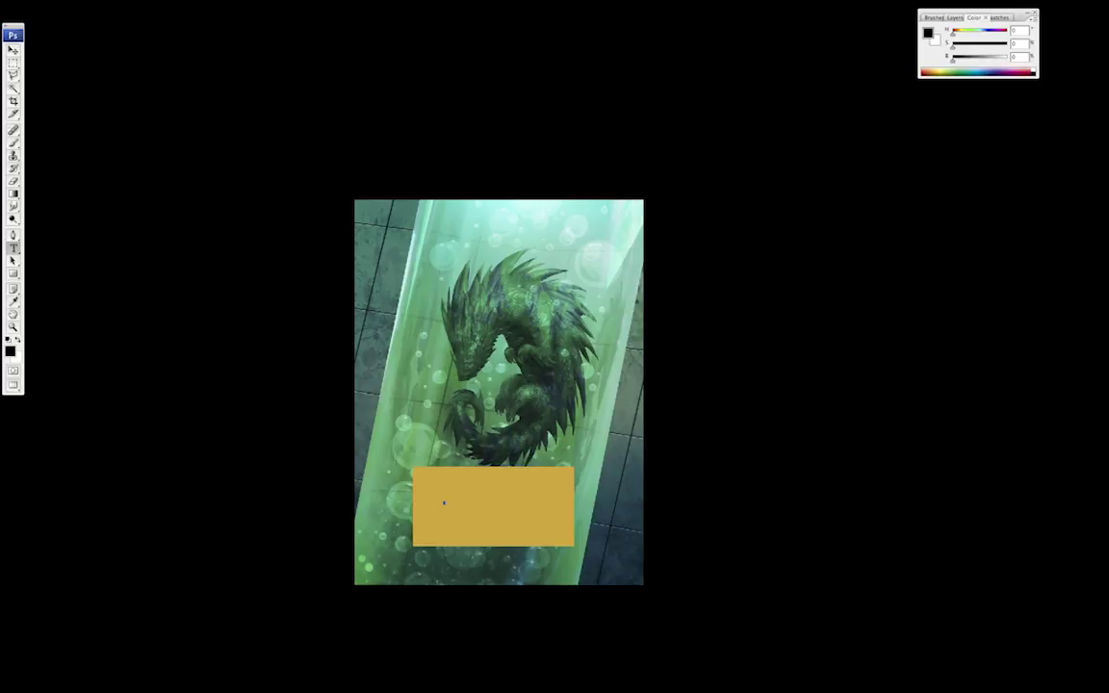
{"action": "key", "text": "super+t"}
{"action": "left_click", "coordinate": [980, 491]}
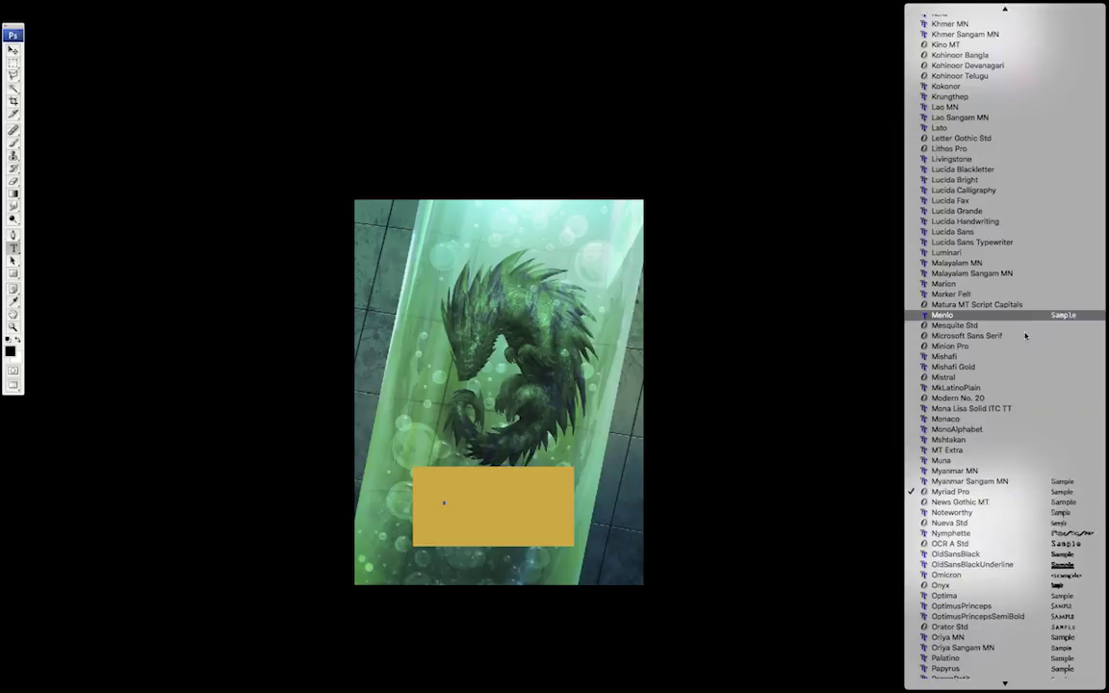
{"action": "left_click", "coordinate": [1079, 545]}
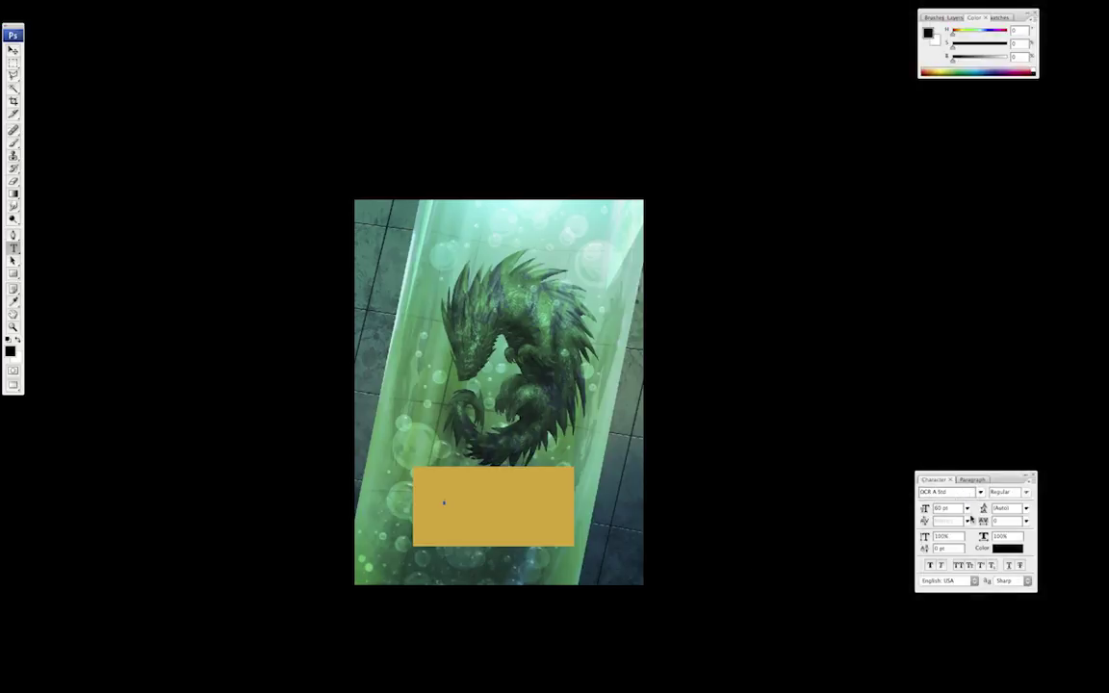
- Enter the label lines "SPECIMEN ZB-13", "Thermal Swamp Dragon" and "Date of capture: 21/02/2025"
{"action": "type", "text": "SPECI"}
{"action": "key", "text": "Left"}
{"action": "key", "text": "Left"}
{"action": "type", "text": "Z0-"}
{"action": "key", "text": "Return"}
{"action": "type", "text": "Swamp Dragon"}
{"action": "type", "text": "Thermal"}
{"action": "type", "text": "Bi"}
{"action": "type", "text": " 21/02/202"}
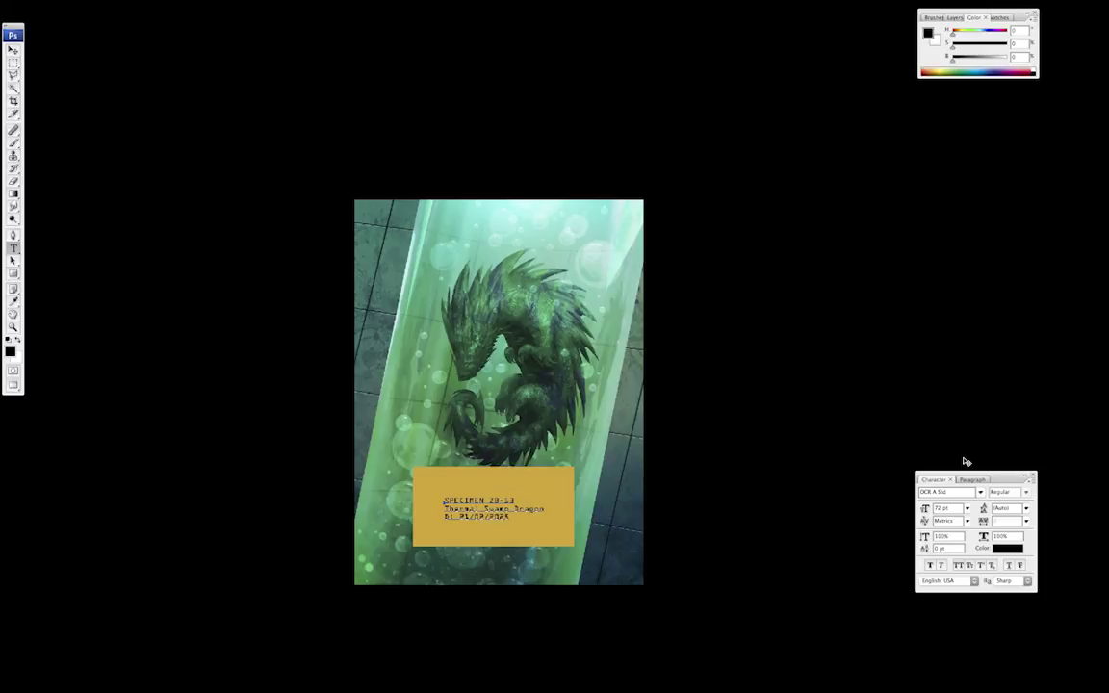
{"action": "type", "text": "ate of cap"}
- Scale and reposition the label text so it fills the yellow rectangle
{"action": "left_click", "coordinate": [15, 52]}
{"action": "key", "text": "super+t"}
{"action": "mouse_move", "coordinate": [545, 529]}
{"action": "left_mouse_down"}
{"action": "mouse_move", "coordinate": [568, 536]}
{"action": "mouse_move", "coordinate": [545, 508]}
{"action": "left_mouse_up"}
{"action": "key", "text": "Return"}
{"action": "key", "text": "shift+Up"}
- Resize the yellow rectangle on Layer 31, raising its lower edge and widening both sides slightly around the text
{"action": "left_click", "coordinate": [955, 17]}
{"action": "left_click", "coordinate": [974, 100]}
{"action": "key", "text": "super+t"}
{"action": "left_click_drag", "start_coordinate": [493, 546], "coordinate": [492, 536]}
{"action": "left_click_drag", "start_coordinate": [575, 500], "coordinate": [578, 500]}
{"action": "left_click_drag", "start_coordinate": [414, 500], "coordinate": [409, 501]}
{"action": "key", "text": "Return"}
- Load the yellow rectangle as a selection and transform the selection slightly inward
{"action": "left_click", "coordinate": [954, 100], "text": "super"}
{"action": "right_click", "coordinate": [556, 486]}
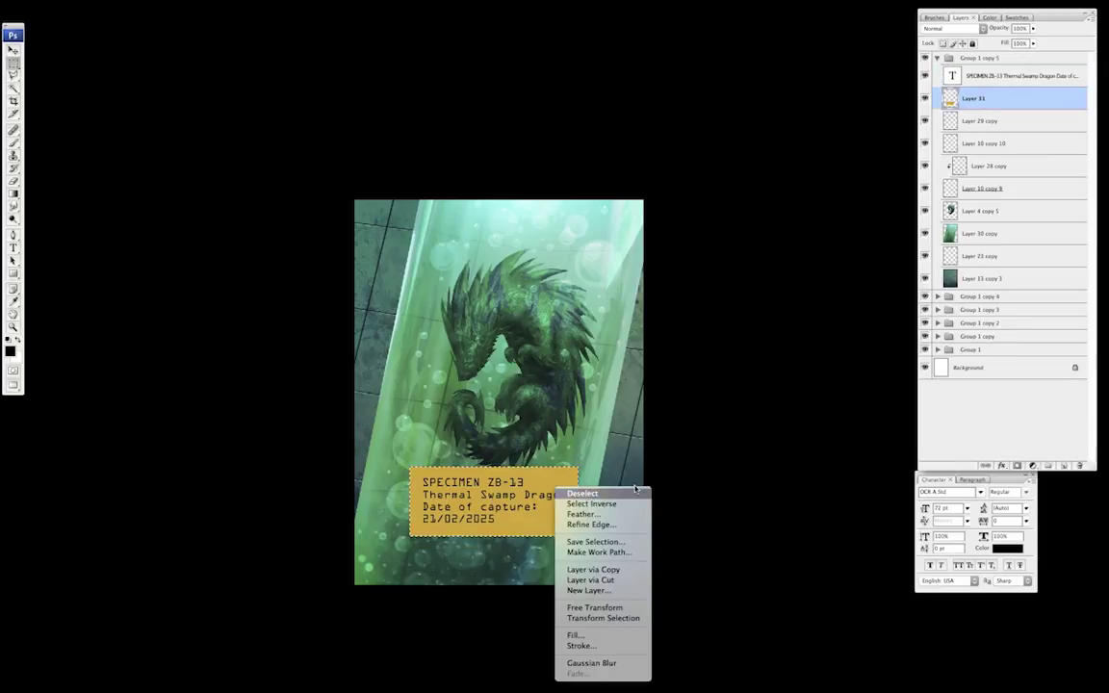
{"action": "left_click", "coordinate": [587, 604]}
{"action": "left_click_drag", "start_coordinate": [575, 470], "coordinate": [572, 469]}
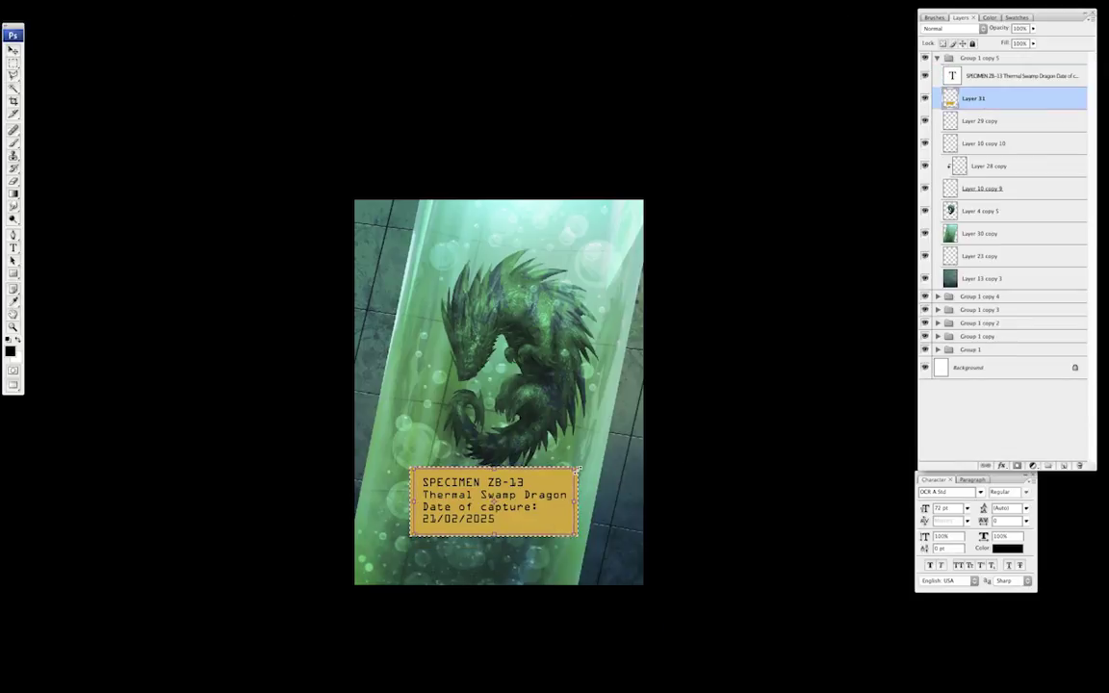
{"action": "left_click_drag", "start_coordinate": [564, 535], "coordinate": [564, 532]}
{"action": "key", "text": "Return"}
- Add a new layer and stroke the inset selection with a thin black border
{"action": "left_click", "coordinate": [1064, 466]}
{"action": "right_click", "coordinate": [531, 488]}
{"action": "left_click", "coordinate": [581, 622]}
{"action": "key", "text": "Return"}
{"action": "right_click", "coordinate": [550, 494]}
{"action": "left_click", "coordinate": [590, 657]}
{"action": "key", "text": "Return"}
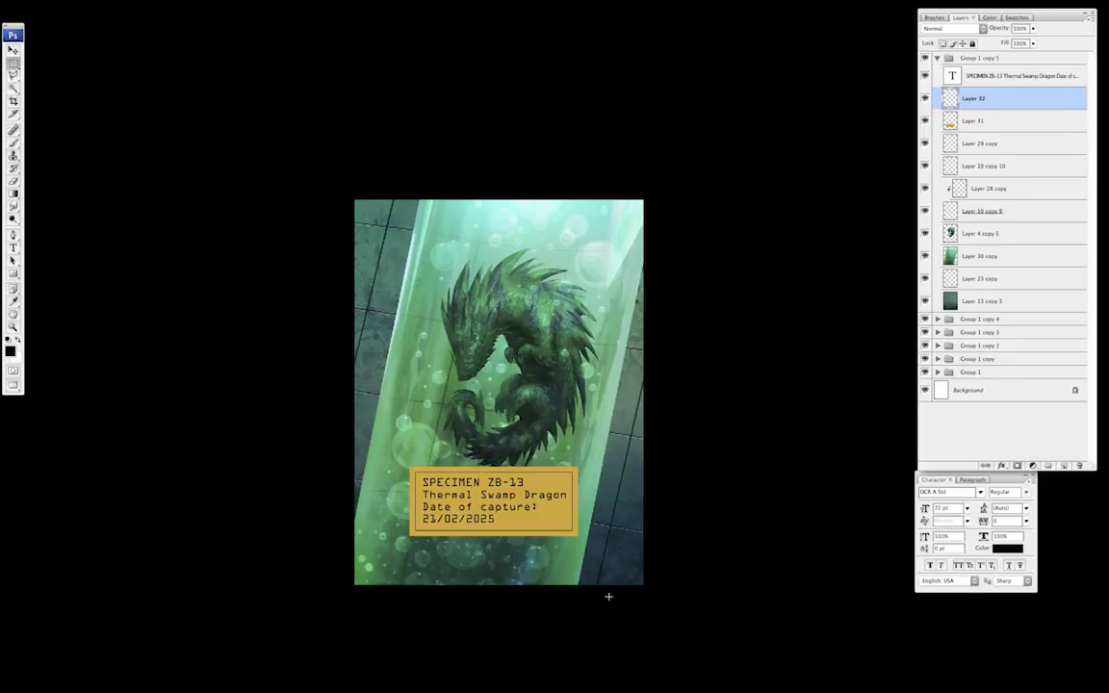
- Add an Overlay layer clipped to the yellow rectangle and texture the label with a rough brush
{"action": "key", "text": "ctrl+shift+alt+n"}
{"action": "left_click", "coordinate": [983, 28]}
{"action": "left_click", "coordinate": [933, 139]}
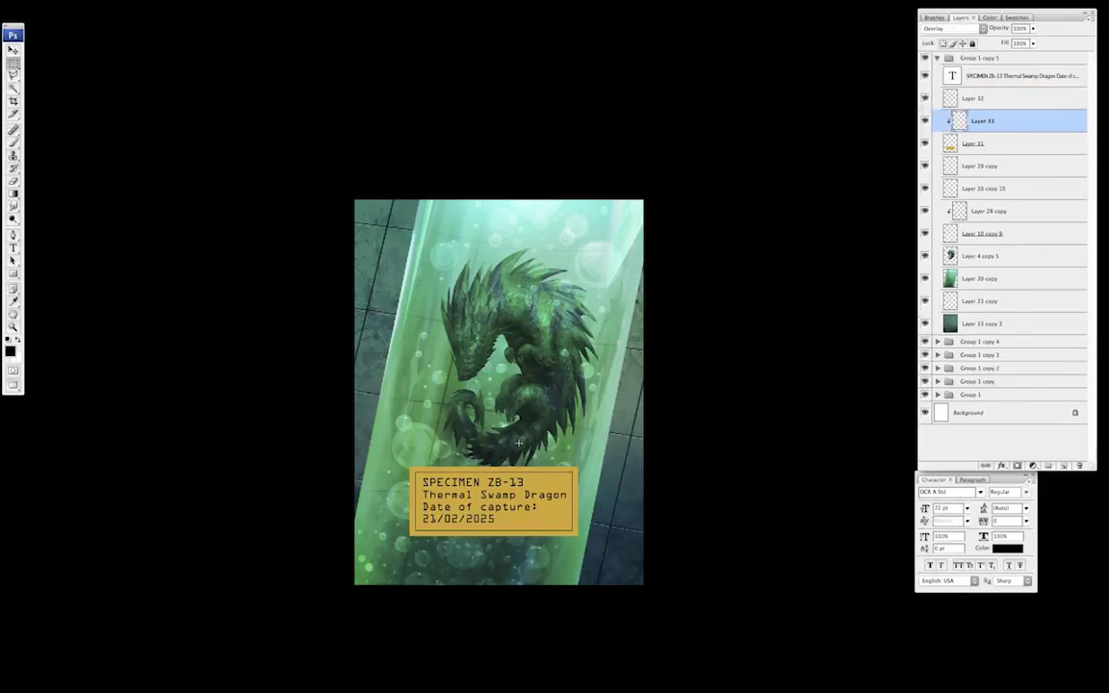
{"action": "right_click", "coordinate": [541, 369]}
{"action": "double_click", "coordinate": [754, 501]}
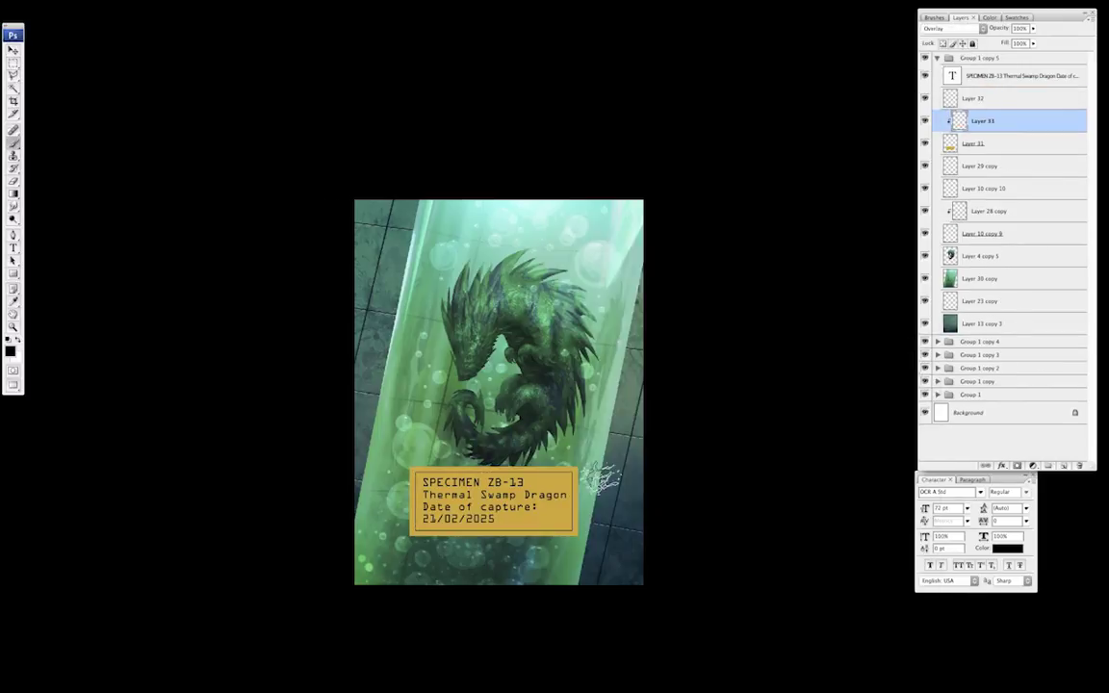
{"action": "key", "text": "m"}
- Merge the label text into the border layer and lower the layer's opacity to 57%
{"action": "left_click", "coordinate": [985, 98]}
{"action": "left_click", "coordinate": [1033, 29]}
{"action": "left_click_drag", "start_coordinate": [1037, 40], "coordinate": [1013, 42]}
{"action": "left_click", "coordinate": [1018, 77]}
{"action": "key", "text": "super+e"}
{"action": "left_click", "coordinate": [1033, 29]}
- Try merging the label layers and free-transforming the label into a smaller, tilted tag low on the tube
{"action": "left_click", "coordinate": [996, 140], "text": "shift"}
{"action": "key", "text": "super+e"}
{"action": "key", "text": "super+t"}
{"action": "left_click_drag", "start_coordinate": [578, 467], "coordinate": [492, 501]}
{"action": "left_click_drag", "start_coordinate": [477, 524], "coordinate": [438, 508]}
{"action": "left_click_drag", "start_coordinate": [494, 450], "coordinate": [495, 462]}
{"action": "right_click", "coordinate": [438, 511]}
{"action": "left_click", "coordinate": [451, 579]}
{"action": "left_click_drag", "start_coordinate": [420, 487], "coordinate": [480, 532]}
{"action": "left_click", "coordinate": [465, 520]}
{"action": "left_click_drag", "start_coordinate": [390, 525], "coordinate": [387, 535]}
{"action": "left_click_drag", "start_coordinate": [384, 471], "coordinate": [383, 476]}
{"action": "left_click_drag", "start_coordinate": [414, 535], "coordinate": [412, 544]}
{"action": "left_click_drag", "start_coordinate": [434, 489], "coordinate": [422, 488]}
{"action": "left_click_drag", "start_coordinate": [418, 545], "coordinate": [420, 541]}
{"action": "key", "text": "Return"}
- Try another free transform to resize and shift the small tag
{"action": "key", "text": "super+t"}
{"action": "left_click_drag", "start_coordinate": [466, 466], "coordinate": [438, 483]}
{"action": "mouse_move", "coordinate": [420, 510]}
{"action": "left_mouse_down"}
{"action": "mouse_move", "coordinate": [376, 538]}
{"action": "mouse_move", "coordinate": [401, 539]}
{"action": "mouse_move", "coordinate": [411, 493]}
{"action": "mouse_move", "coordinate": [420, 523]}
{"action": "left_mouse_up"}
{"action": "key", "text": "super+minus"}
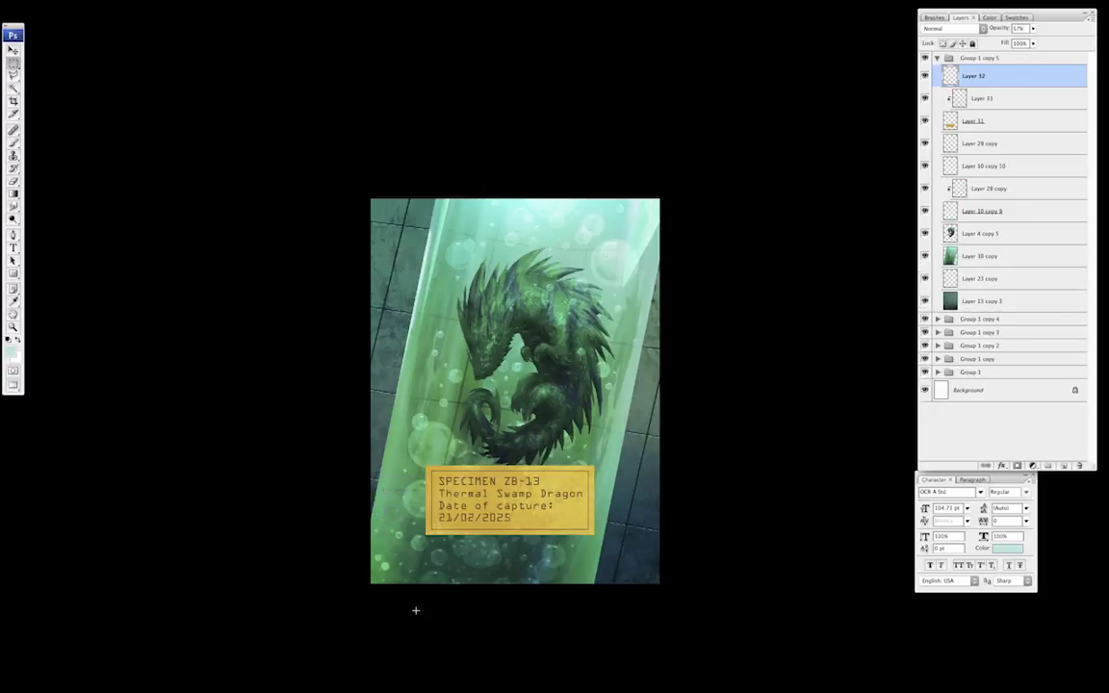
- Merge the label's layers, shrink the label and tilt it to match the tube at the painting's lower edge
{"action": "left_click", "coordinate": [990, 129], "text": "shift"}
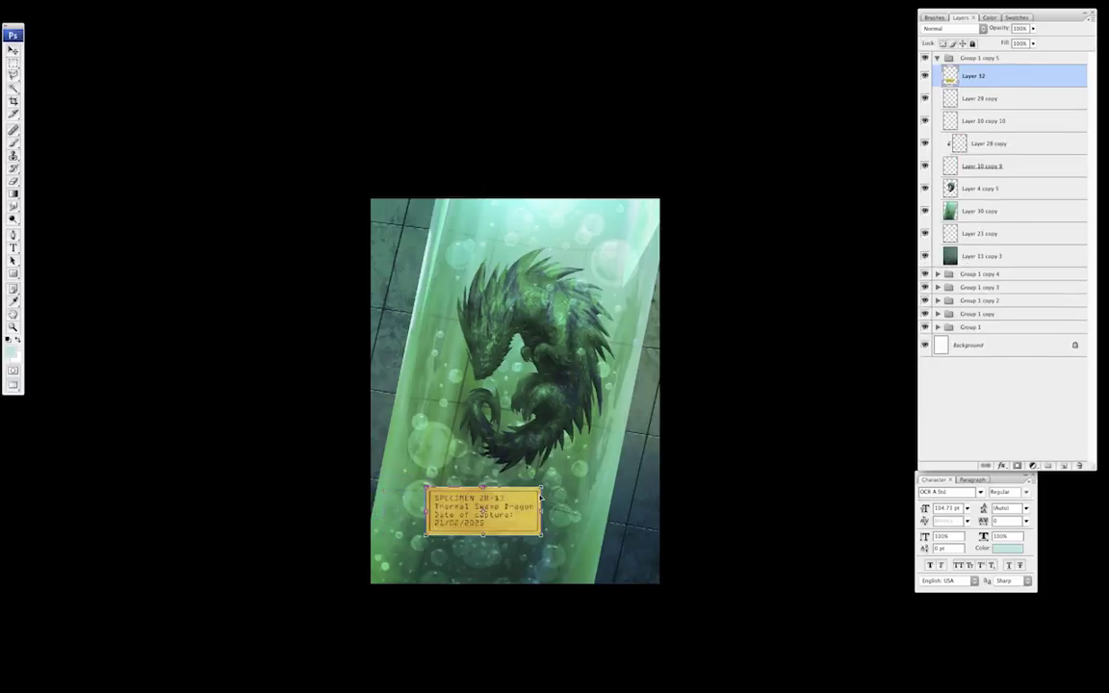
{"action": "left_click_drag", "start_coordinate": [541, 498], "coordinate": [527, 546]}
{"action": "left_click_drag", "start_coordinate": [548, 511], "coordinate": [555, 523]}
{"action": "left_click_drag", "start_coordinate": [511, 561], "coordinate": [495, 563]}
{"action": "left_click_drag", "start_coordinate": [475, 575], "coordinate": [490, 575]}
{"action": "left_click_drag", "start_coordinate": [545, 527], "coordinate": [547, 531]}
{"action": "left_click_drag", "start_coordinate": [511, 568], "coordinate": [521, 566]}
{"action": "left_click_drag", "start_coordinate": [608, 496], "coordinate": [608, 492]}
{"action": "key", "text": "Return"}
- Darken the label by lowering its lightness with Hue/Saturation
{"action": "key", "text": "super+u"}
{"action": "left_click_drag", "start_coordinate": [923, 590], "coordinate": [905, 592]}
{"action": "left_click", "coordinate": [1049, 502]}
- Mix a light khaki (H 49, S 39, B 83) from the label's sampled colour for brushing highlights along the label's edges
{"action": "key", "text": "b"}
{"action": "right_click", "coordinate": [462, 563]}
{"action": "key", "text": "Return"}
{"action": "left_click", "coordinate": [535, 210], "text": "alt"}
{"action": "key", "text": "ctrl+z"}
{"action": "left_click", "coordinate": [500, 572], "text": "alt"}
{"action": "left_click", "coordinate": [990, 18]}
{"action": "left_click_drag", "start_coordinate": [986, 60], "coordinate": [998, 61]}
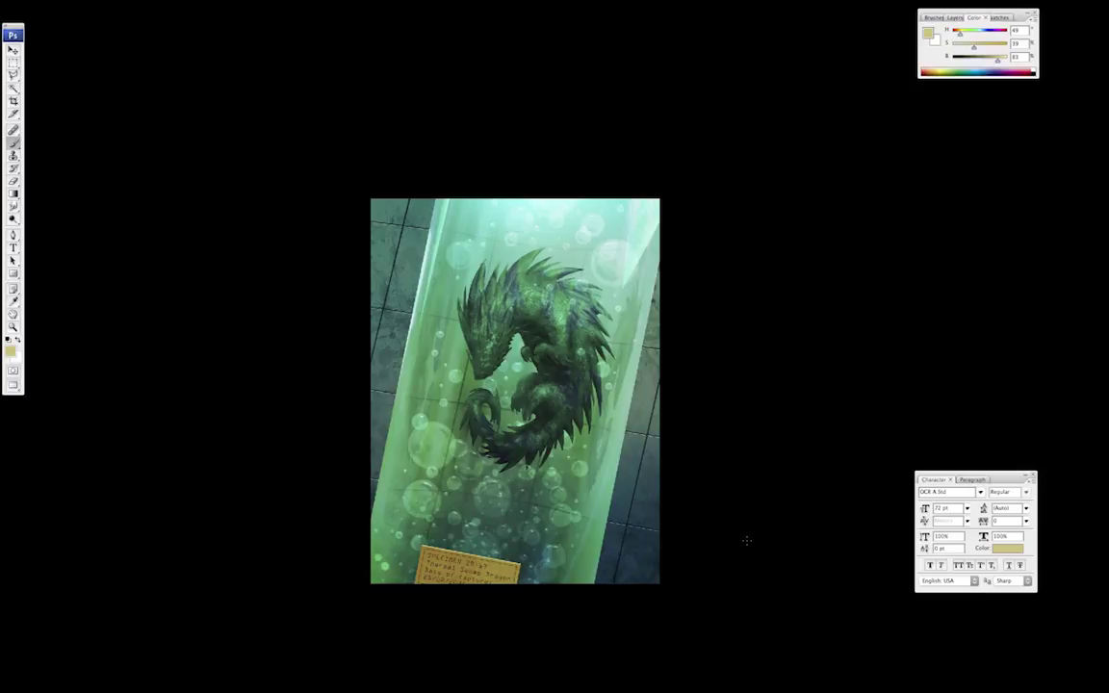
- Merge Layer 28 copy into Layer 10 copy 9 and clip the dragon, bubble and label layers to the tube layer, Layer 30 copy
{"action": "left_click", "coordinate": [959, 17]}
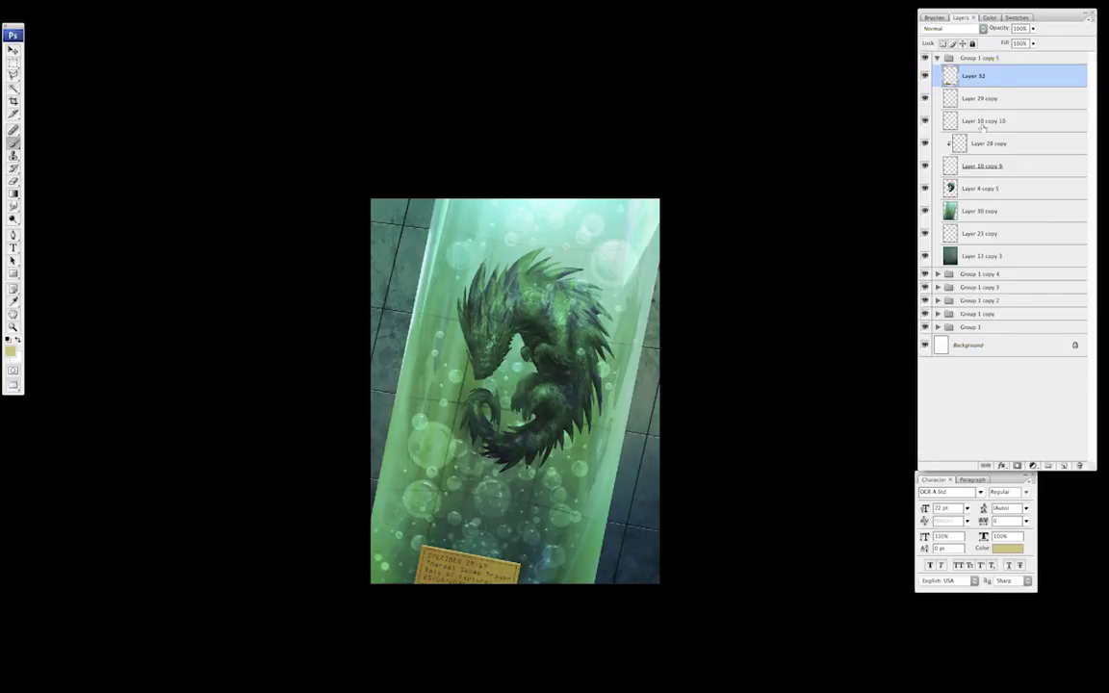
{"action": "left_click", "coordinate": [977, 178], "text": "alt"}
{"action": "key", "text": "ctrl+z"}
{"action": "left_click", "coordinate": [981, 145]}
{"action": "key", "text": "ctrl+e"}
{"action": "left_click", "coordinate": [979, 154], "text": "alt"}
{"action": "left_click", "coordinate": [1000, 154], "text": "alt"}
{"action": "left_click", "coordinate": [994, 177], "text": "alt"}
{"action": "left_click", "coordinate": [990, 154], "text": "alt"}
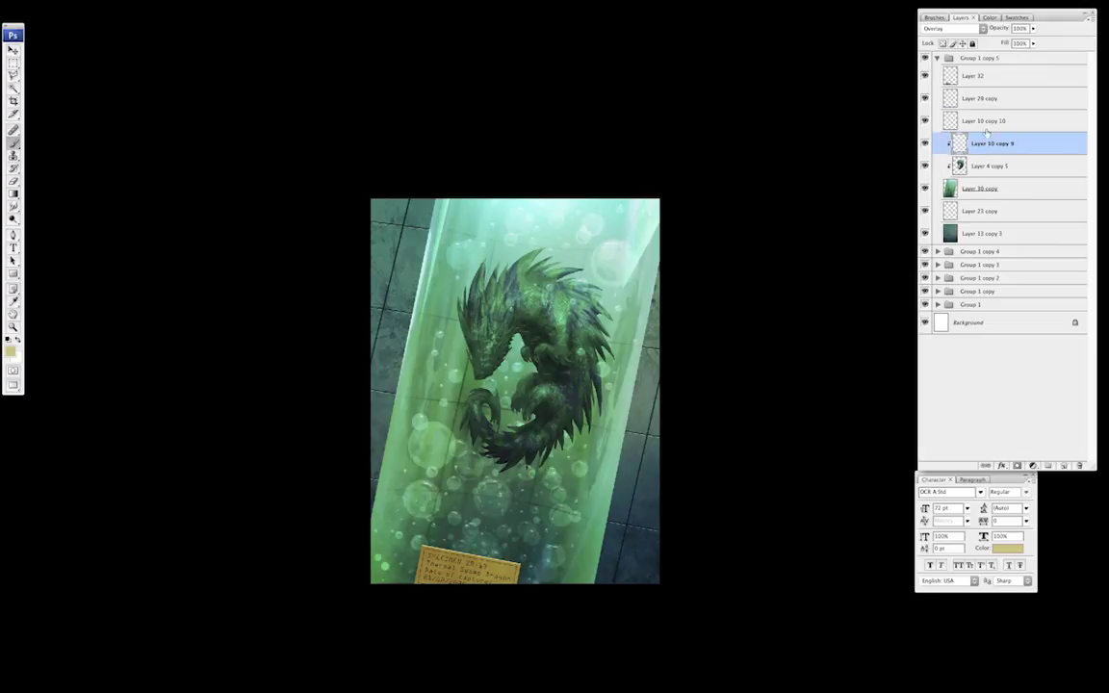
{"action": "left_click", "coordinate": [988, 127], "text": "alt"}
{"action": "left_click", "coordinate": [987, 132], "text": "alt"}
{"action": "left_click", "coordinate": [986, 110], "text": "alt"}
{"action": "left_click", "coordinate": [985, 86], "text": "alt"}
- Add a clipped layer above Layer 29 copy and fill a long diagonal strip on the tube's right side with a pale gradient reflection
{"action": "left_click", "coordinate": [1006, 77]}
{"action": "left_click", "coordinate": [1011, 101]}
{"action": "key", "text": "ctrl+shift+alt+n"}
{"action": "key", "text": "l"}
{"action": "left_click", "coordinate": [626, 165]}
{"action": "left_click", "coordinate": [537, 626]}
{"action": "left_click", "coordinate": [584, 637]}
{"action": "left_click", "coordinate": [682, 190]}
{"action": "left_click", "coordinate": [671, 145]}
{"action": "left_click", "coordinate": [626, 164]}
{"action": "key", "text": "b"}
{"action": "left_click", "coordinate": [17, 339]}
{"action": "key", "text": "g"}
{"action": "left_click_drag", "start_coordinate": [577, 386], "coordinate": [651, 429]}
{"action": "key", "text": "m"}
{"action": "left_click", "coordinate": [727, 460]}
- Select a slanted polygonal area over the tube's left edge and give it a faint pale gradient reflection, then deselect it
{"action": "key", "text": "l"}
{"action": "left_click", "coordinate": [465, 170]}
{"action": "left_click", "coordinate": [370, 615]}
{"action": "left_click", "coordinate": [355, 610]}
{"action": "left_click", "coordinate": [341, 347]}
{"action": "left_click", "coordinate": [403, 144]}
{"action": "left_click", "coordinate": [454, 122]}
{"action": "left_click", "coordinate": [465, 170]}
{"action": "key", "text": "g"}
{"action": "left_click_drag", "start_coordinate": [404, 374], "coordinate": [434, 383]}
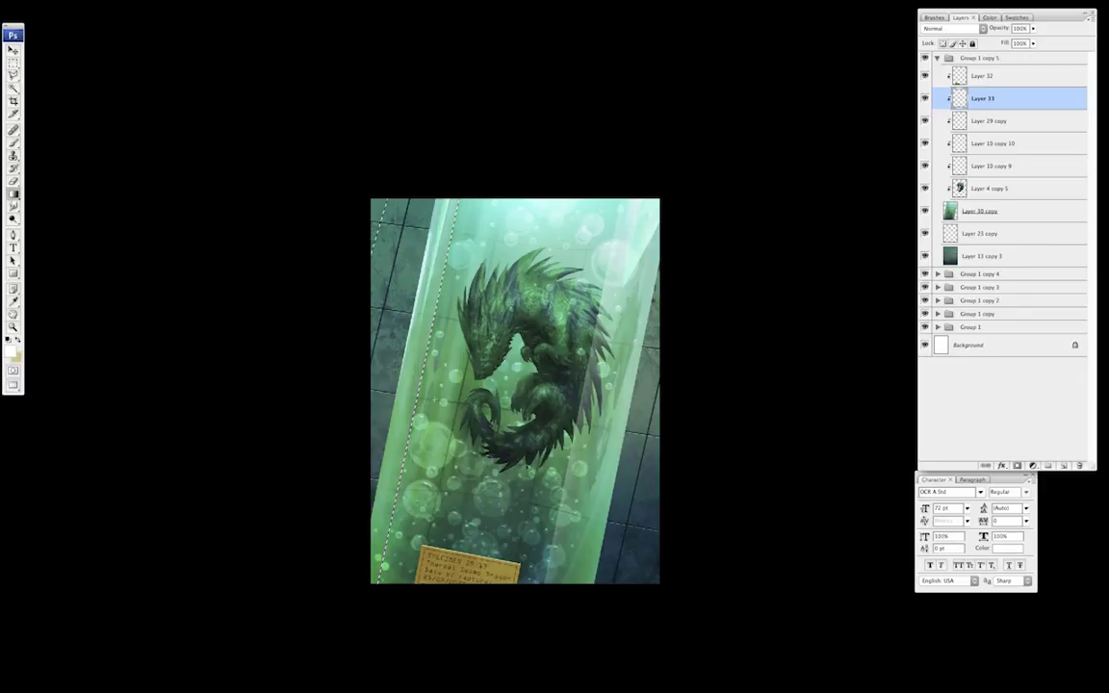
{"action": "key", "text": "m"}
{"action": "left_click", "coordinate": [721, 363]}
{"action": "left_click_drag", "start_coordinate": [683, 459], "coordinate": [690, 448]}
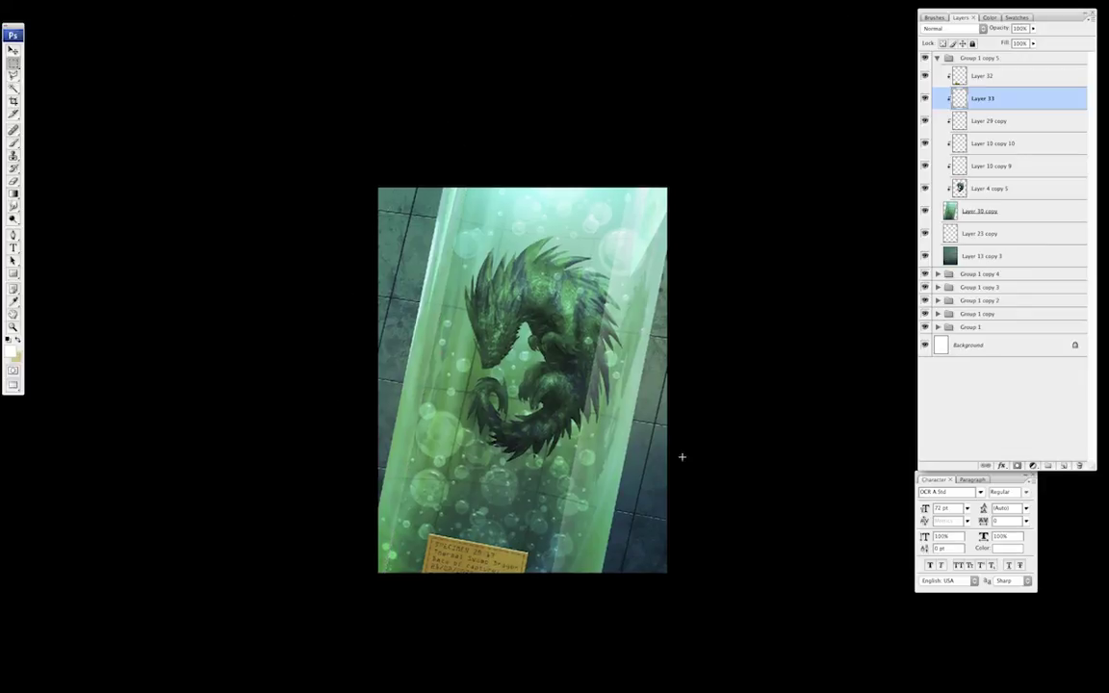
- Paint sampled dark green detail onto the dragon's head and jaw on Layer 4 copy 5 with a small brush
{"action": "left_click", "coordinate": [981, 194]}
{"action": "key", "text": "super+plus"}
{"action": "left_click_drag", "start_coordinate": [539, 575], "coordinate": [533, 554]}
{"action": "key", "text": "b"}
{"action": "right_click", "coordinate": [515, 548]}
{"action": "left_click", "coordinate": [211, 512]}
{"action": "left_click", "coordinate": [568, 337], "text": "alt"}
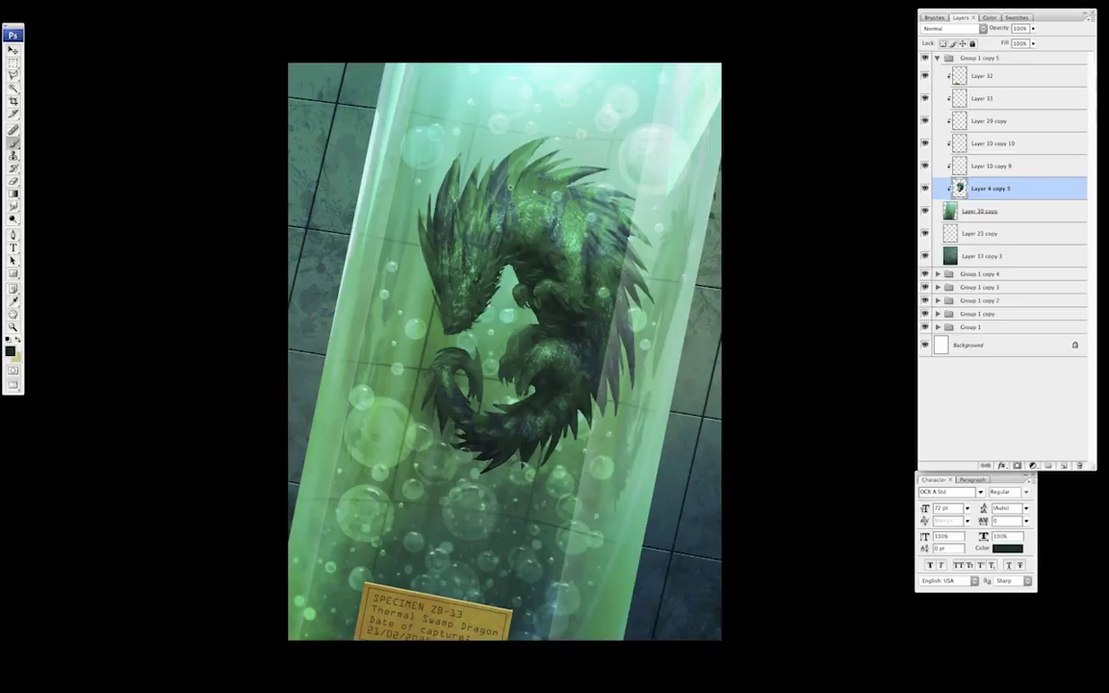
{"action": "left_click_drag", "start_coordinate": [482, 278], "coordinate": [492, 296]}
{"action": "left_click_drag", "start_coordinate": [462, 335], "coordinate": [451, 344]}
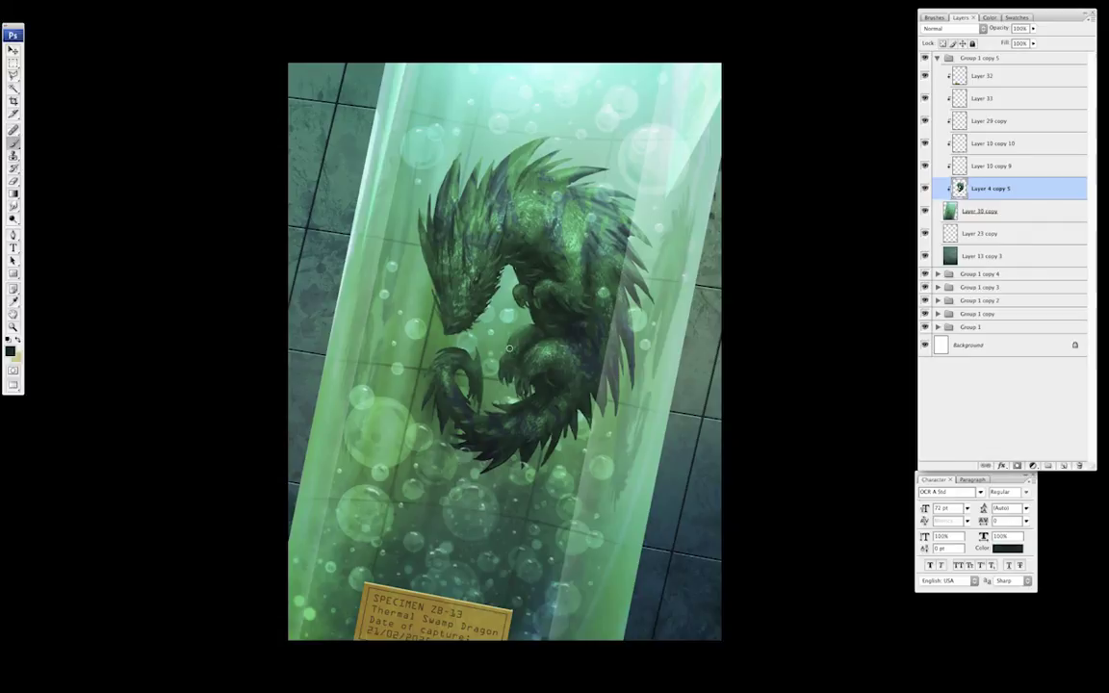
- Refine the dragon's body, back and legs with greens sampled from the surrounding scales
{"action": "left_click", "coordinate": [552, 329], "text": "alt"}
{"action": "left_click", "coordinate": [556, 270], "text": "alt"}
{"action": "left_click", "coordinate": [605, 239], "text": "alt"}
{"action": "left_click", "coordinate": [582, 206], "text": "alt"}
{"action": "left_click", "coordinate": [586, 365], "text": "alt"}
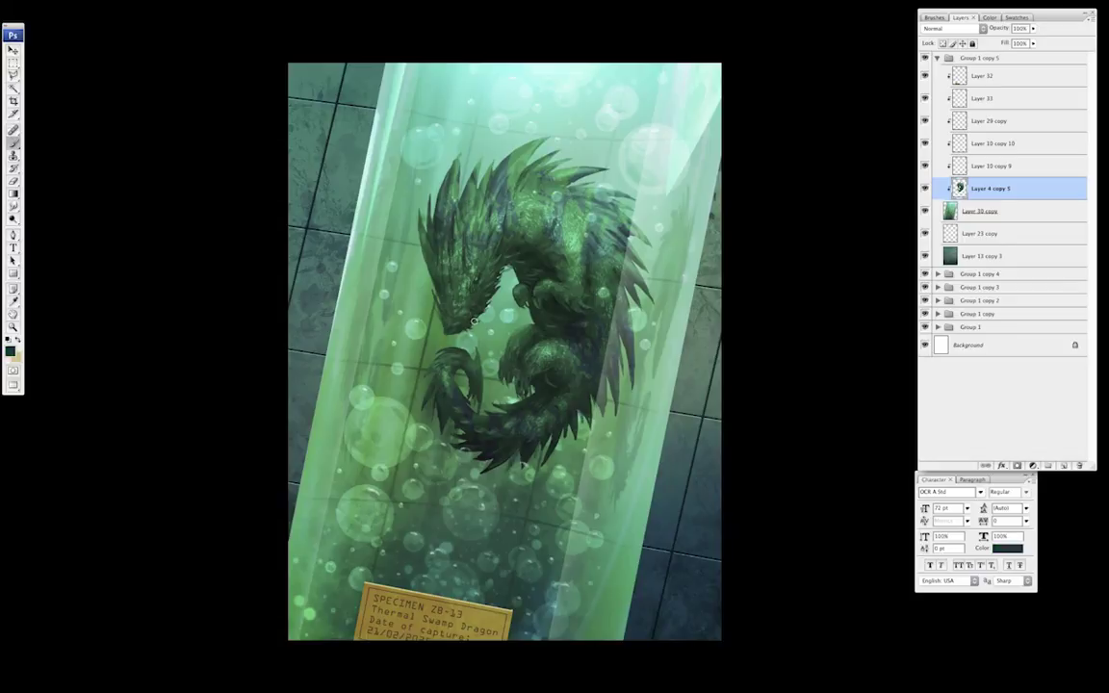
{"action": "left_click", "coordinate": [520, 270], "text": "alt"}
{"action": "left_click", "coordinate": [553, 267], "text": "alt"}
{"action": "left_click", "coordinate": [545, 363], "text": "alt"}
{"action": "left_click", "coordinate": [489, 262], "text": "alt"}
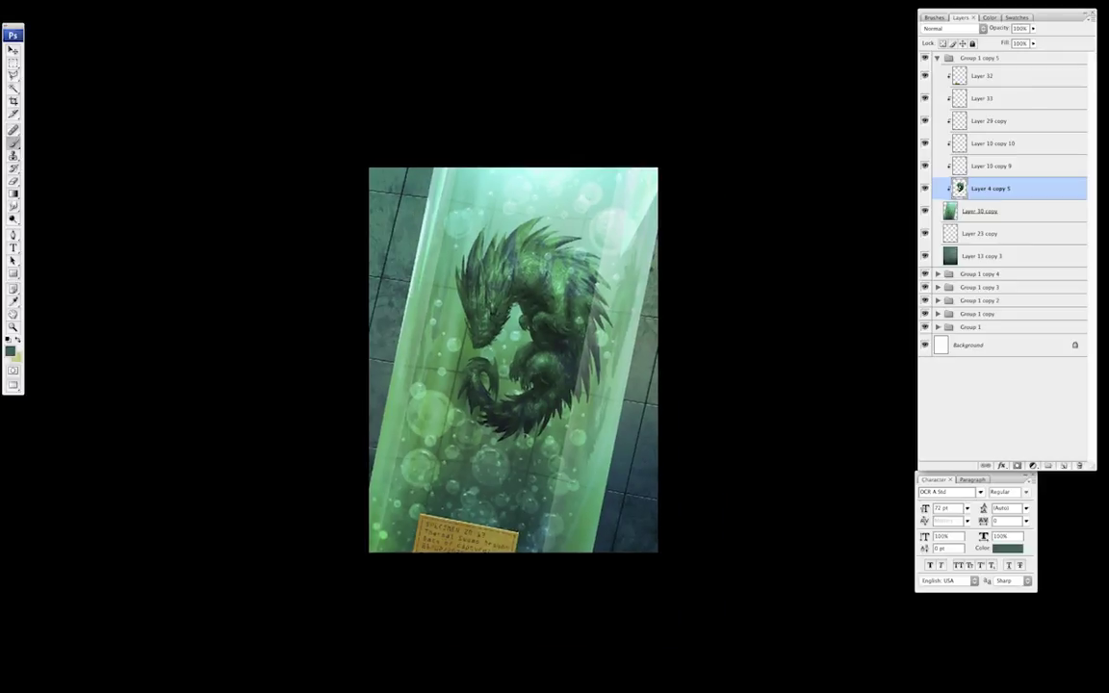
{"action": "left_click", "coordinate": [534, 176], "text": "alt"}
- Duplicate the tiled background layer, Layer 13 copy 3, and soften the duplicate with Gaussian Blur
{"action": "left_click", "coordinate": [996, 258]}
{"action": "right_click", "coordinate": [983, 253]}
{"action": "left_click", "coordinate": [1006, 284]}
{"action": "key", "text": "Return"}
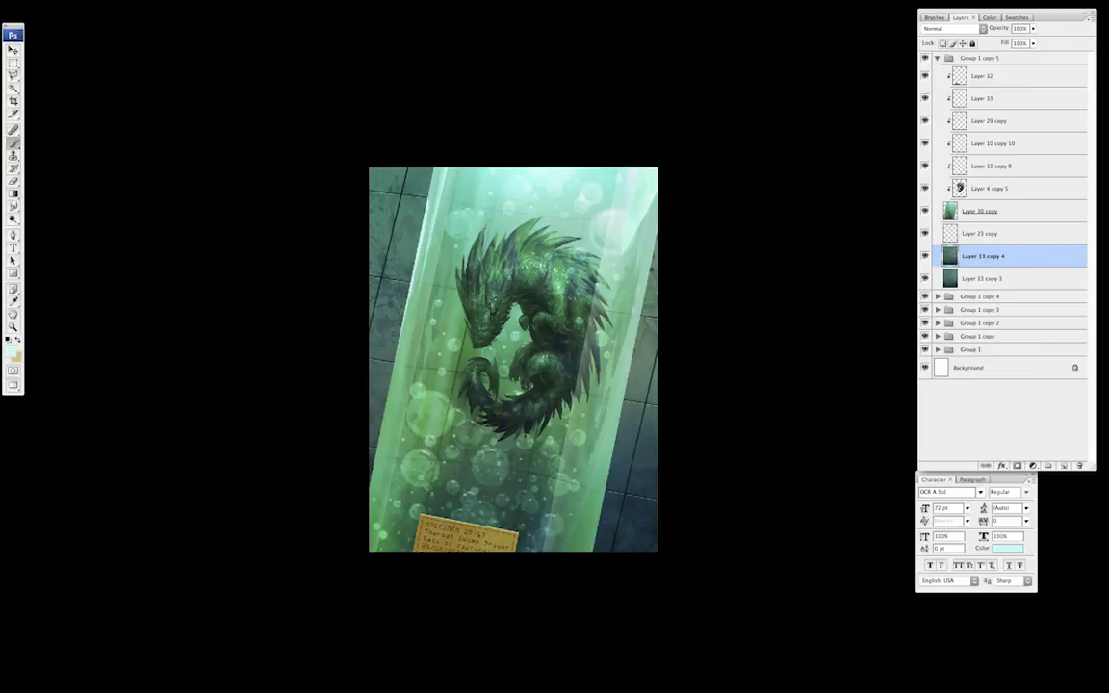
{"action": "key", "text": "super+alt+f"}
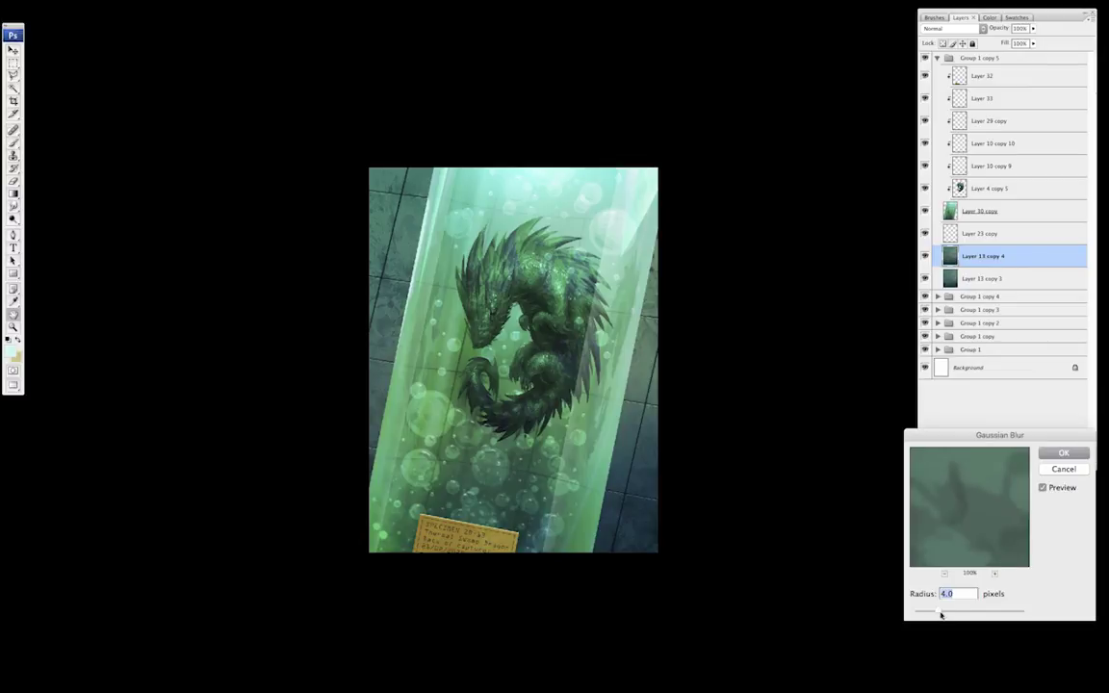
{"action": "left_click", "coordinate": [1064, 453]}
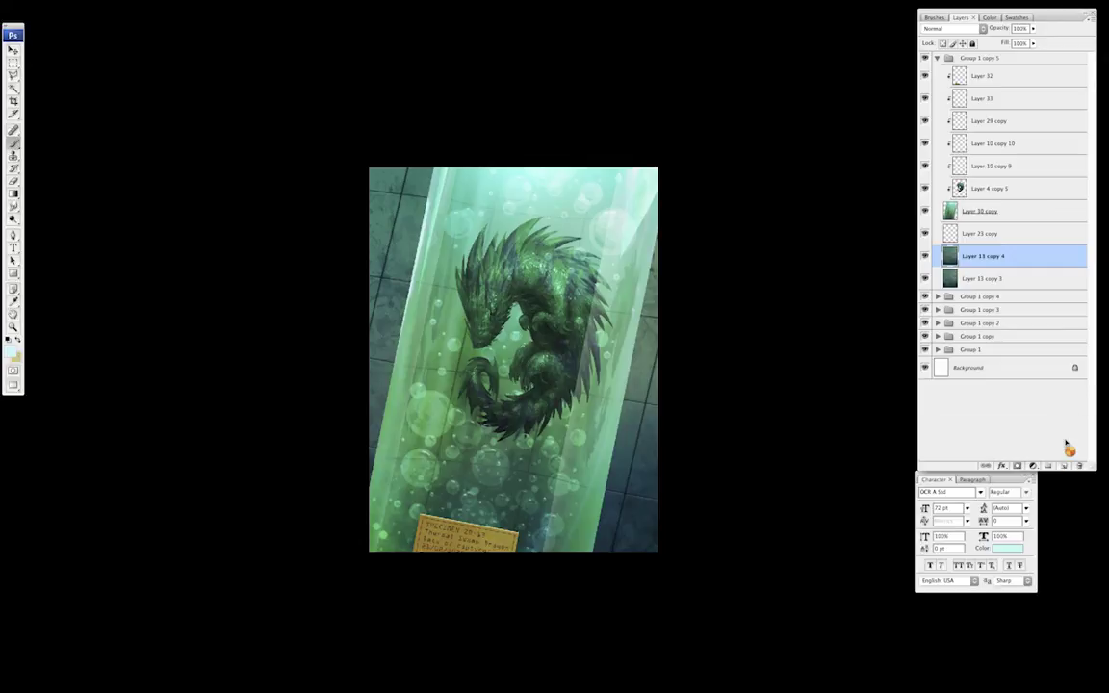
- Duplicate the tube layer, blur the copy with a 4.8-pixel Gaussian Blur and lower its opacity to about 70%
{"action": "left_click", "coordinate": [997, 212]}
{"action": "mouse_move", "coordinate": [1008, 217]}
{"action": "left_mouse_down"}
{"action": "mouse_move", "coordinate": [1029, 180]}
{"action": "mouse_move", "coordinate": [1013, 219]}
{"action": "left_mouse_up"}
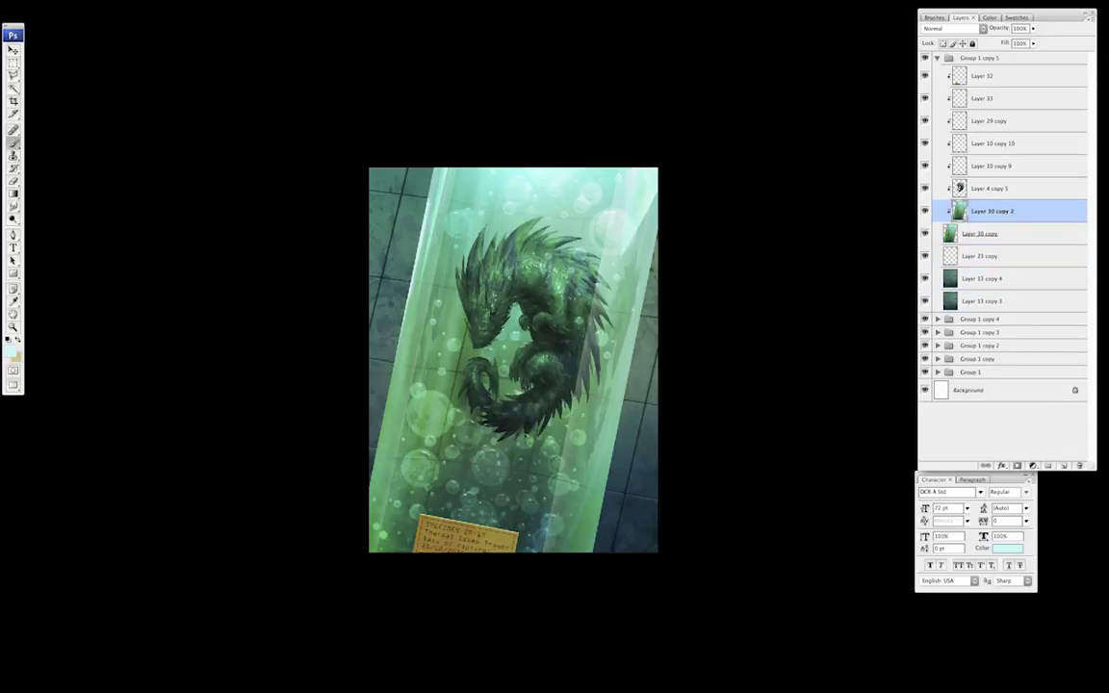
{"action": "key", "text": "super+alt+f"}
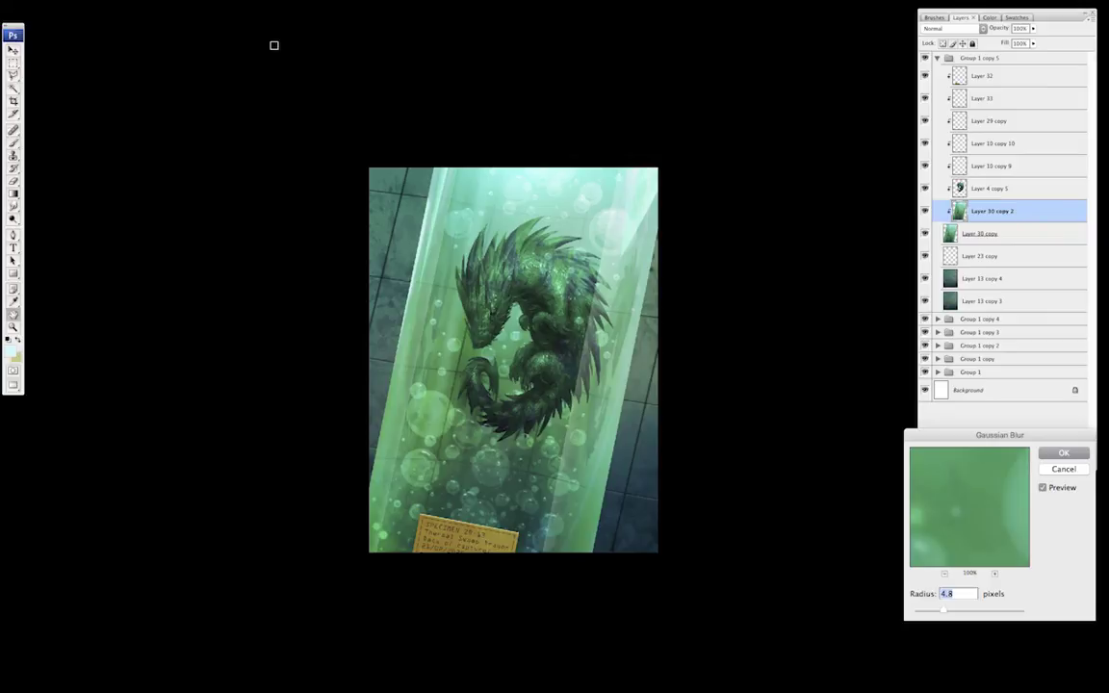
{"action": "key", "text": "Return"}
{"action": "left_click_drag", "start_coordinate": [1033, 28], "coordinate": [1022, 41]}
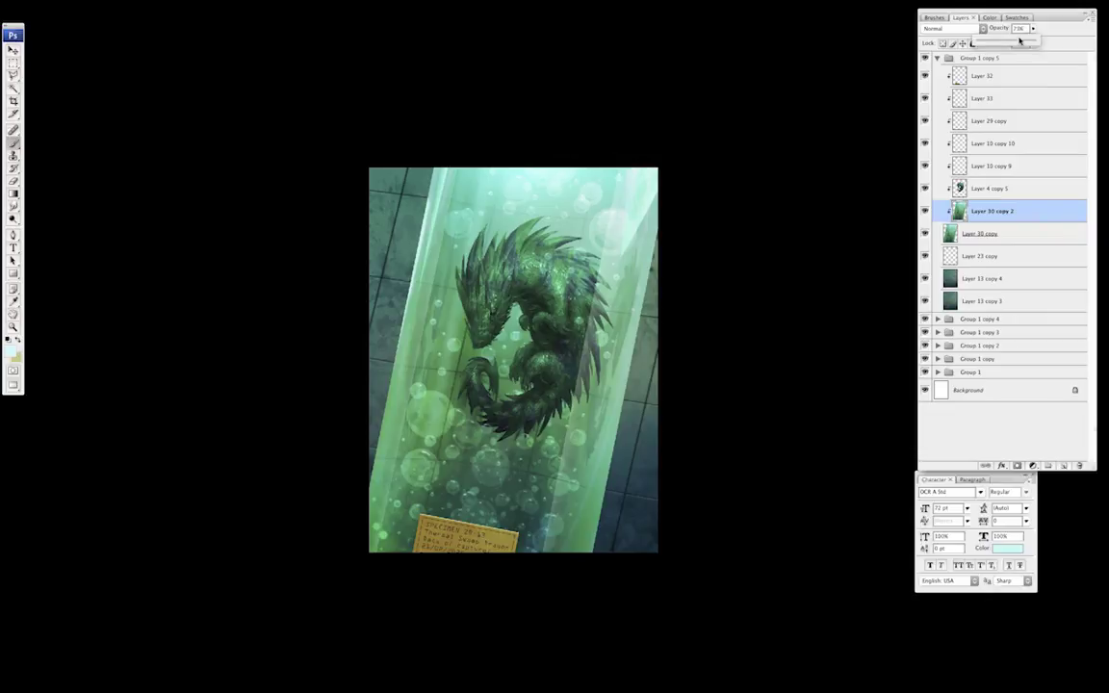
{"action": "key", "text": "Return"}
- Add a new layer above the label and paint black branches across the painting's two upper corners
{"action": "left_click_drag", "start_coordinate": [509, 197], "coordinate": [498, 193]}
{"action": "left_click", "coordinate": [982, 76]}
{"action": "left_click", "coordinate": [1064, 466]}
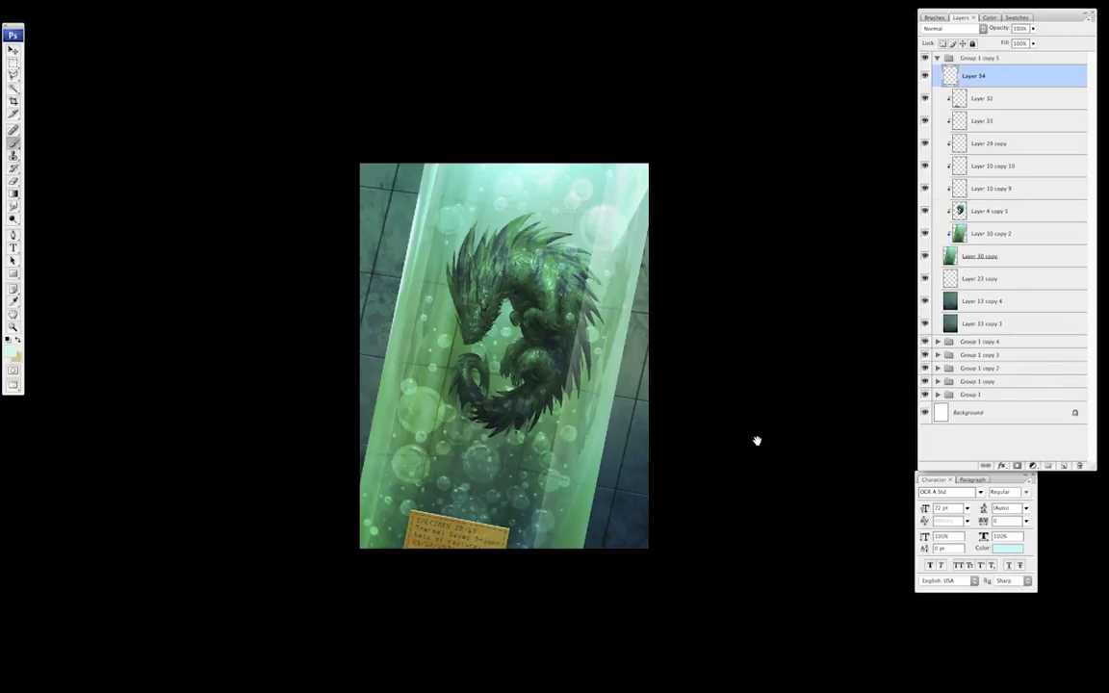
{"action": "left_click_drag", "start_coordinate": [631, 192], "coordinate": [618, 223]}
{"action": "key", "text": "F5"}
{"action": "key", "text": "F5"}
{"action": "key", "text": "d"}
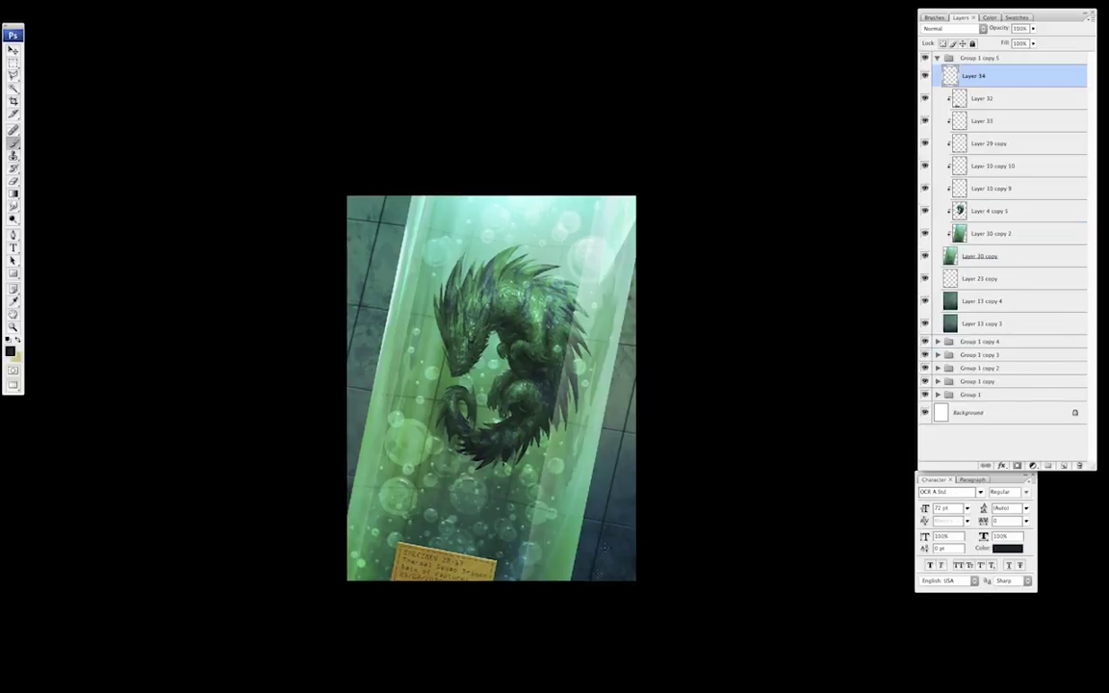
{"action": "mouse_move", "coordinate": [570, 171]}
{"action": "left_mouse_down"}
{"action": "mouse_move", "coordinate": [647, 274]}
{"action": "mouse_move", "coordinate": [664, 250]}
{"action": "left_mouse_up"}
{"action": "left_click_drag", "start_coordinate": [322, 273], "coordinate": [554, 122]}
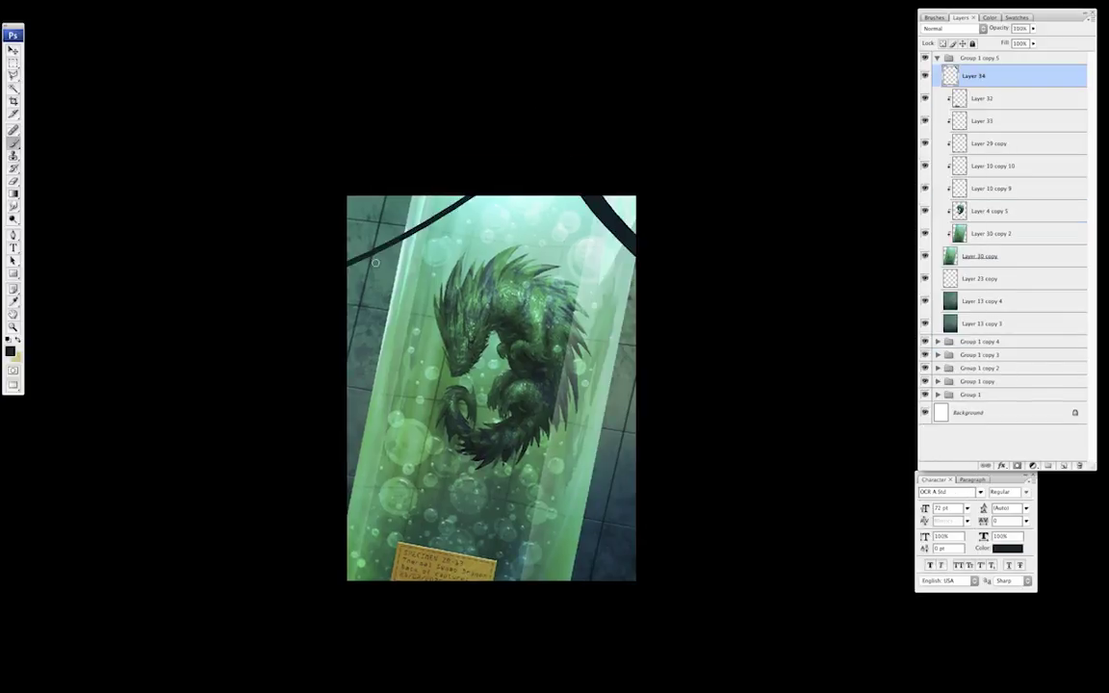
{"action": "left_click_drag", "start_coordinate": [312, 252], "coordinate": [704, 131]}
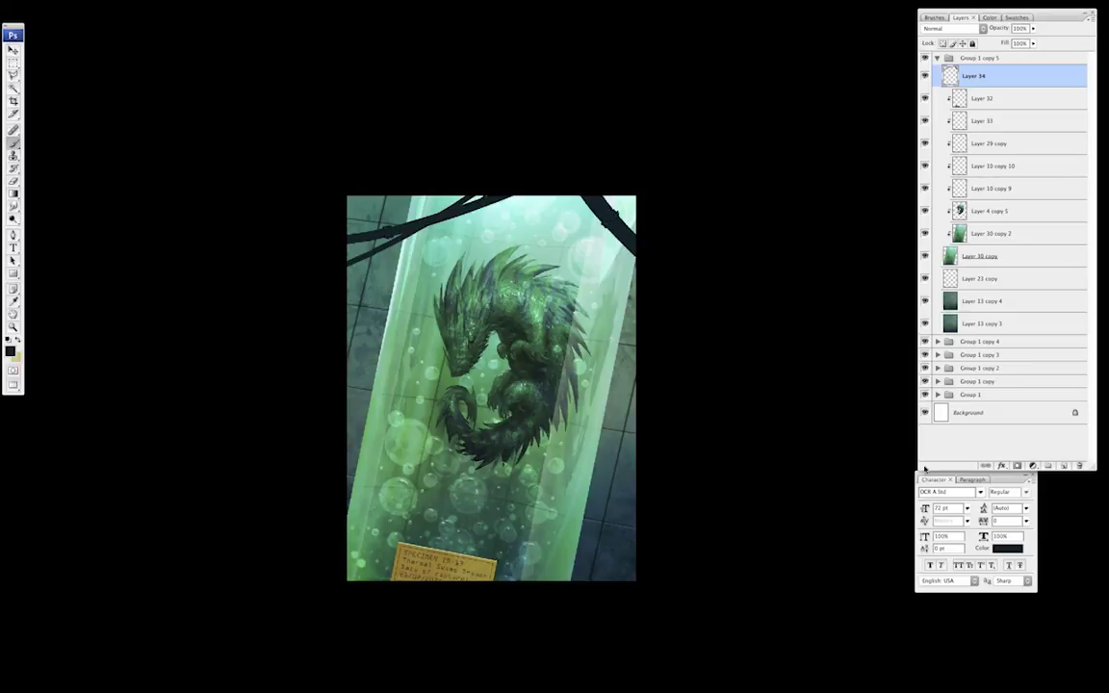
- Adjust the branch layer with Hue/Saturation, setting lightness to -20
{"action": "key", "text": "super+u"}
{"action": "left_click_drag", "start_coordinate": [926, 592], "coordinate": [910, 591]}
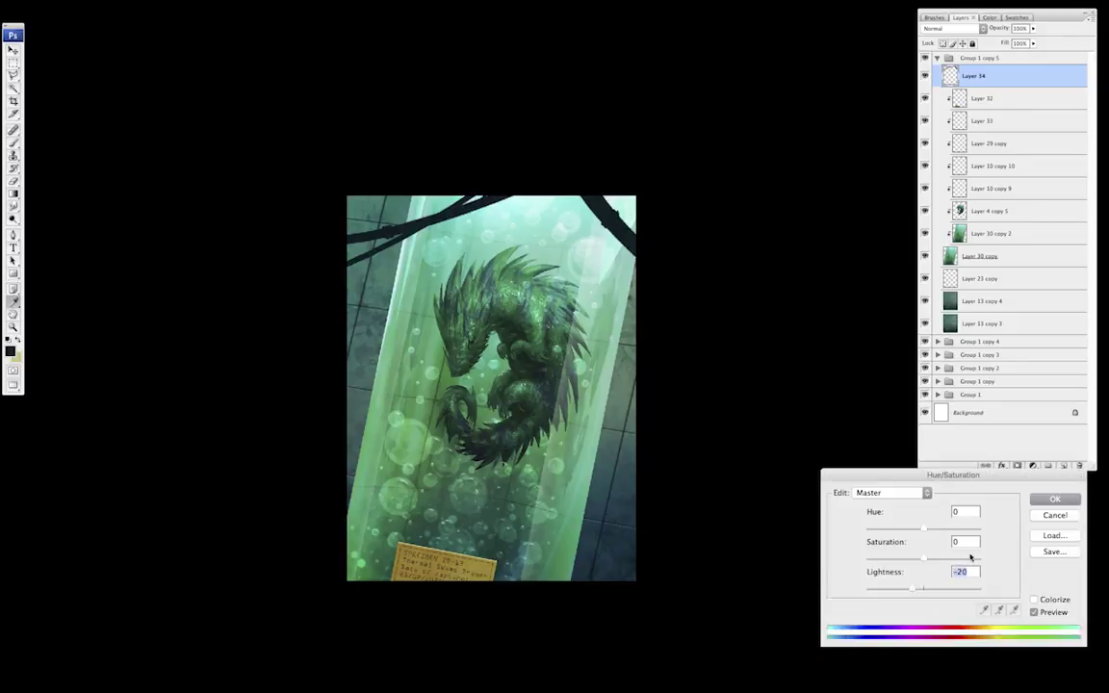
{"action": "left_click", "coordinate": [1055, 500]}
- Add a layer above the branches and brush a soft pale mint glow over them with an enlarged soft brush
{"action": "left_click", "coordinate": [1063, 465]}
{"action": "right_click", "coordinate": [579, 414]}
{"action": "double_click", "coordinate": [656, 396]}
{"action": "left_click", "coordinate": [539, 203], "text": "alt"}
{"action": "key", "text": "bracketright"}
{"action": "key", "text": "bracketright"}
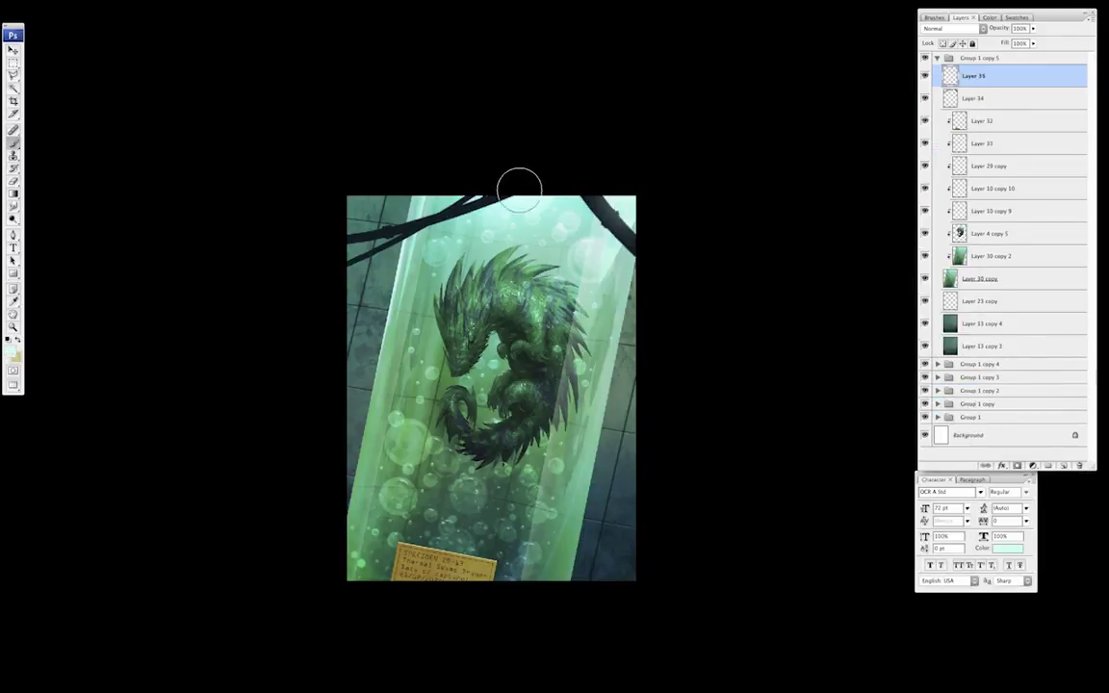
{"action": "key", "text": "bracketright"}
{"action": "key", "text": "bracketright"}
{"action": "key", "text": "bracketright"}
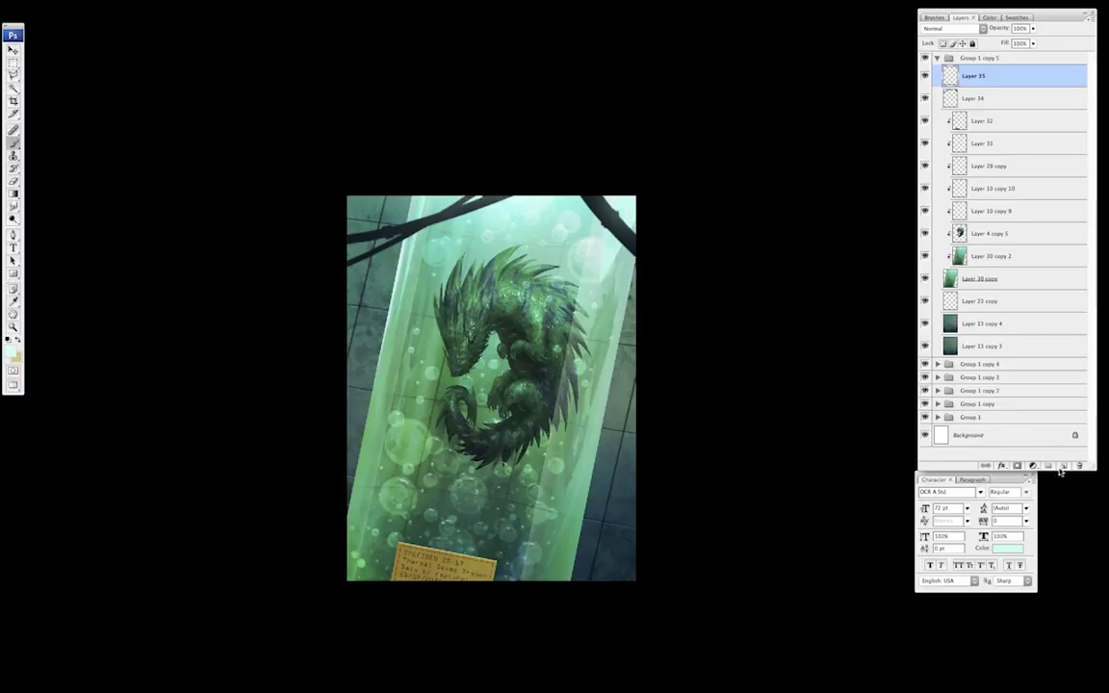
- Add an Overlay layer and darken the lower part of the painting with a dark gradient rising from the lower edge
{"action": "left_click", "coordinate": [1063, 466]}
{"action": "left_click", "coordinate": [953, 29]}
{"action": "left_click", "coordinate": [938, 119]}
{"action": "left_click", "coordinate": [528, 451], "text": "alt"}
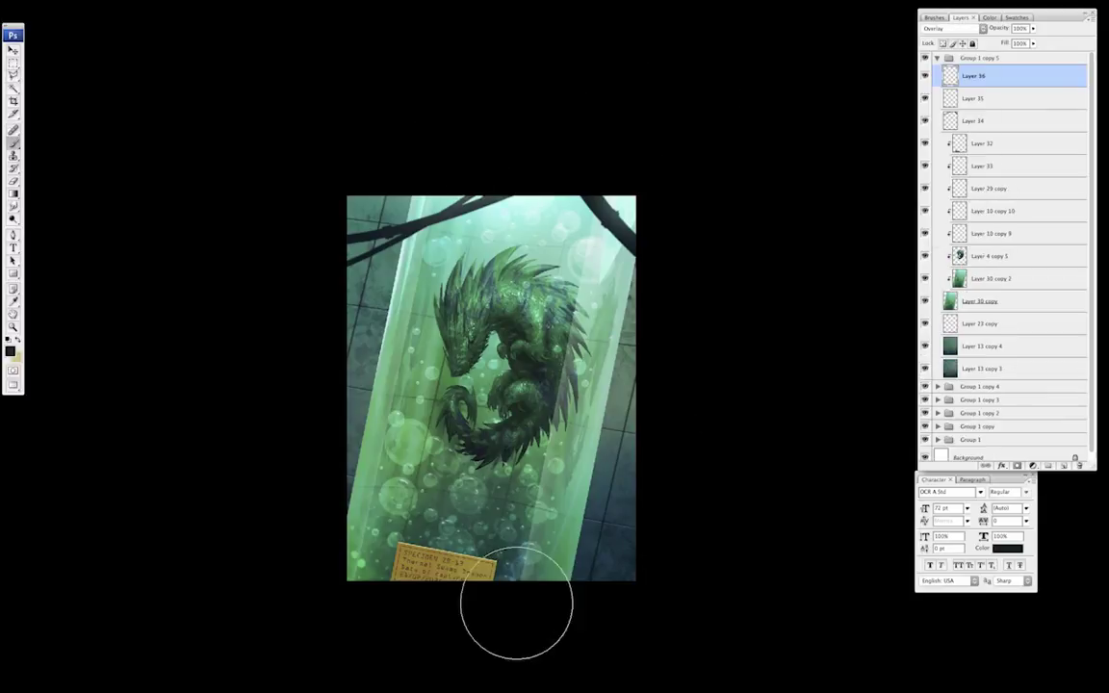
{"action": "key", "text": "g"}
{"action": "left_click_drag", "start_coordinate": [520, 568], "coordinate": [564, 120]}
{"action": "left_click_drag", "start_coordinate": [446, 585], "coordinate": [471, 466]}
{"action": "left_click_drag", "start_coordinate": [737, 460], "coordinate": [759, 447]}
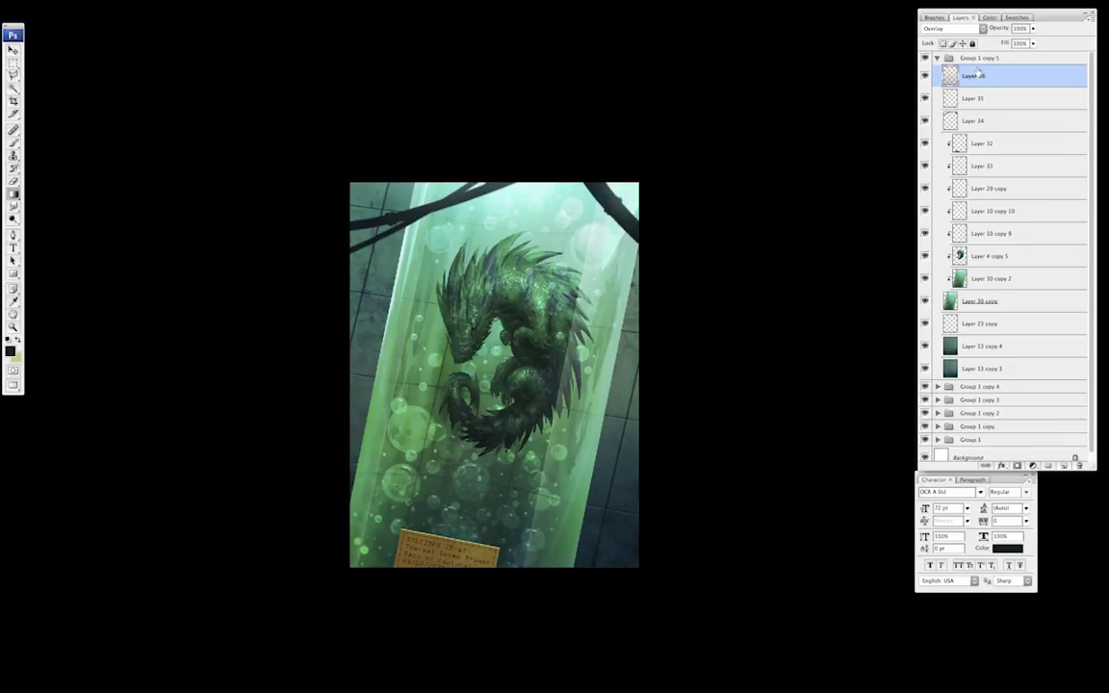
- Add a Color Balance adjustment layer, tuning shadows and highlights and setting the midtones to +16, -1, 0
{"action": "left_click", "coordinate": [1033, 466]}
{"action": "left_click", "coordinate": [1066, 518]}
{"action": "left_click", "coordinate": [842, 549]}
{"action": "left_click_drag", "start_coordinate": [938, 517], "coordinate": [943, 518]}
{"action": "mouse_move", "coordinate": [938, 503]}
{"action": "left_mouse_down"}
{"action": "mouse_move", "coordinate": [955, 503]}
{"action": "mouse_move", "coordinate": [943, 503]}
{"action": "left_mouse_up"}
{"action": "mouse_move", "coordinate": [937, 489]}
{"action": "left_mouse_down"}
{"action": "mouse_move", "coordinate": [942, 518]}
{"action": "mouse_move", "coordinate": [945, 489]}
{"action": "left_mouse_up"}
{"action": "left_click", "coordinate": [968, 548]}
{"action": "left_click", "coordinate": [905, 548]}
{"action": "left_click", "coordinate": [1047, 496]}
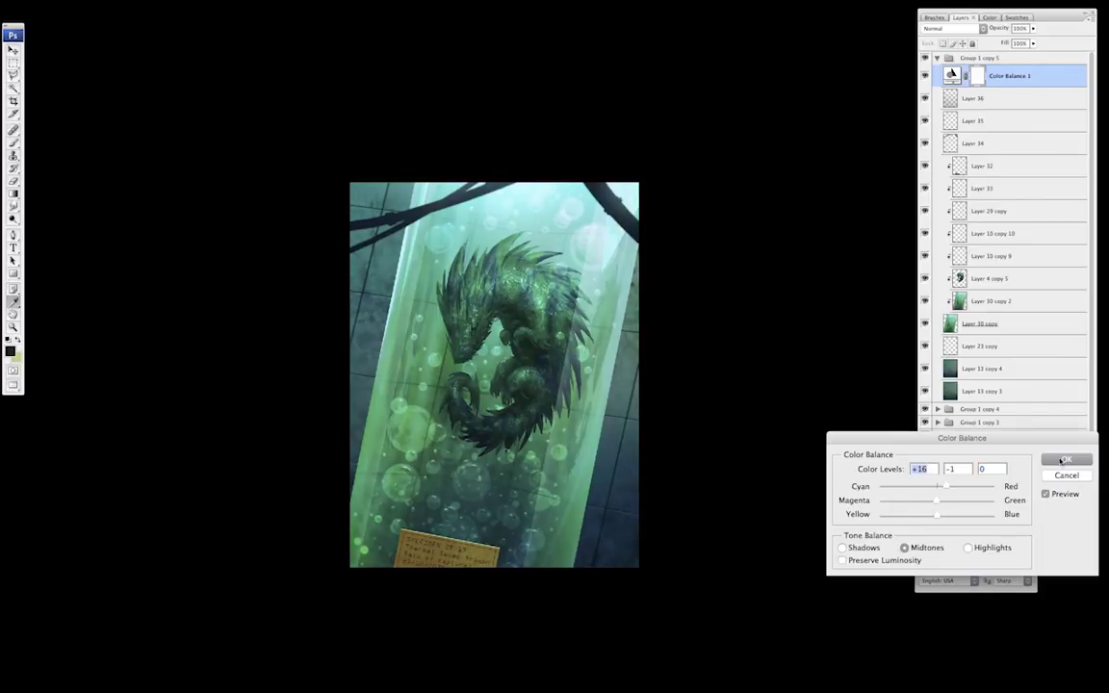
{"action": "left_click", "coordinate": [1062, 463]}
- Add a Brightness/Contrast adjustment layer above Color Balance 1 with slightly raised contrast, and show the painting without panels
{"action": "left_click", "coordinate": [937, 59]}
{"action": "left_click_drag", "start_coordinate": [698, 250], "coordinate": [728, 254]}
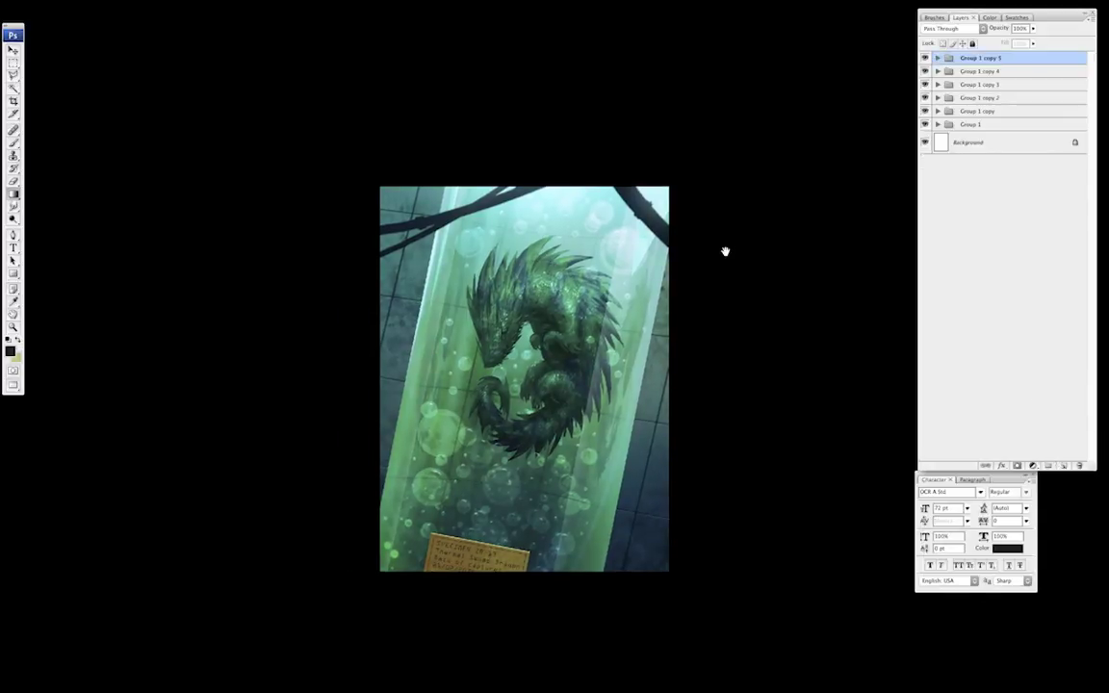
{"action": "scroll", "coordinate": [574, 400], "scroll_direction": "down", "scroll_amount": 6}
{"action": "key", "text": "super+0"}
{"action": "key", "text": "super+0"}
{"action": "left_click", "coordinate": [937, 59]}
{"action": "left_click", "coordinate": [1011, 76]}
{"action": "left_click", "coordinate": [1033, 465]}
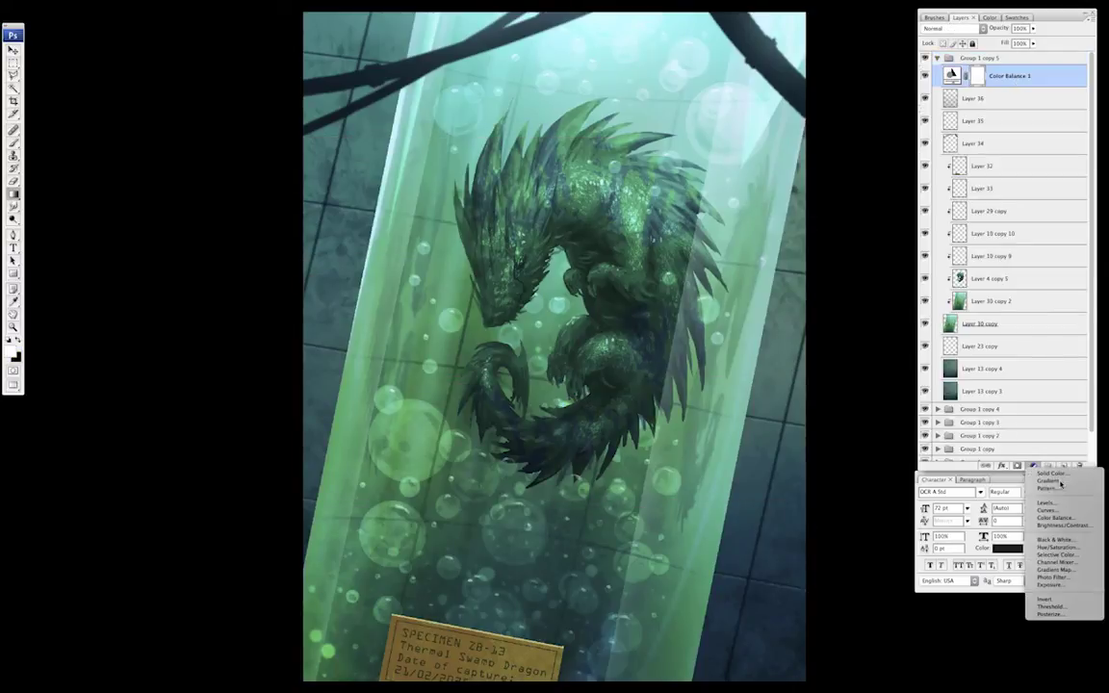
{"action": "left_click", "coordinate": [1057, 525]}
{"action": "left_click_drag", "start_coordinate": [894, 507], "coordinate": [902, 508]}
{"action": "left_click_drag", "start_coordinate": [894, 475], "coordinate": [894, 476]}
{"action": "key", "text": "Return"}
{"action": "key", "text": "Tab"}
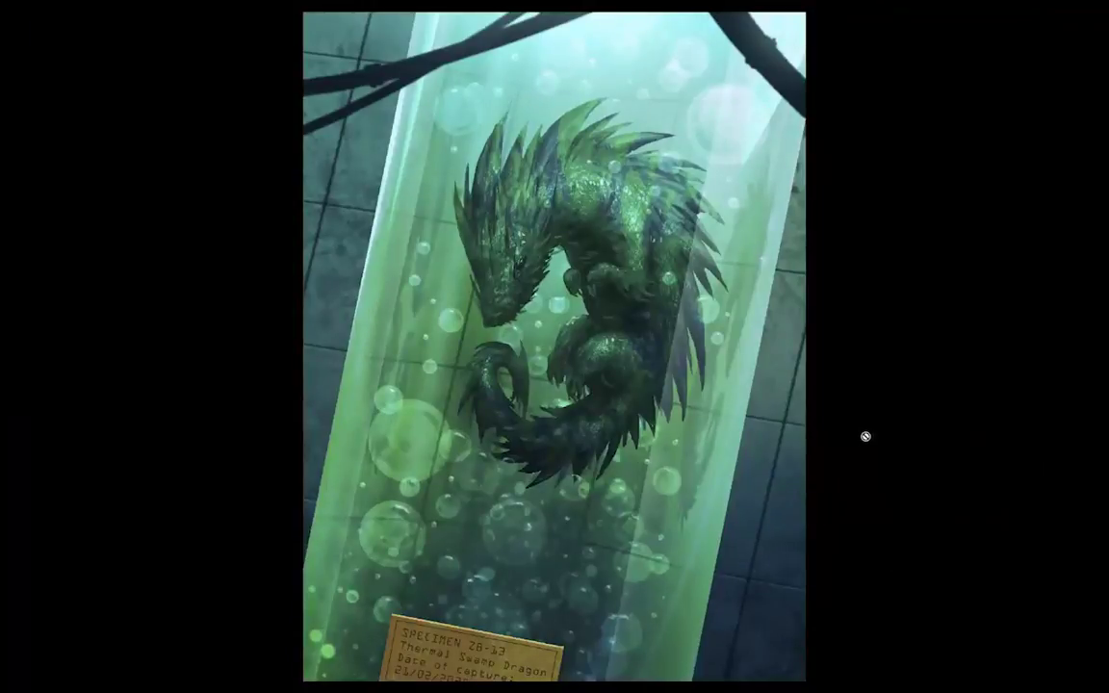